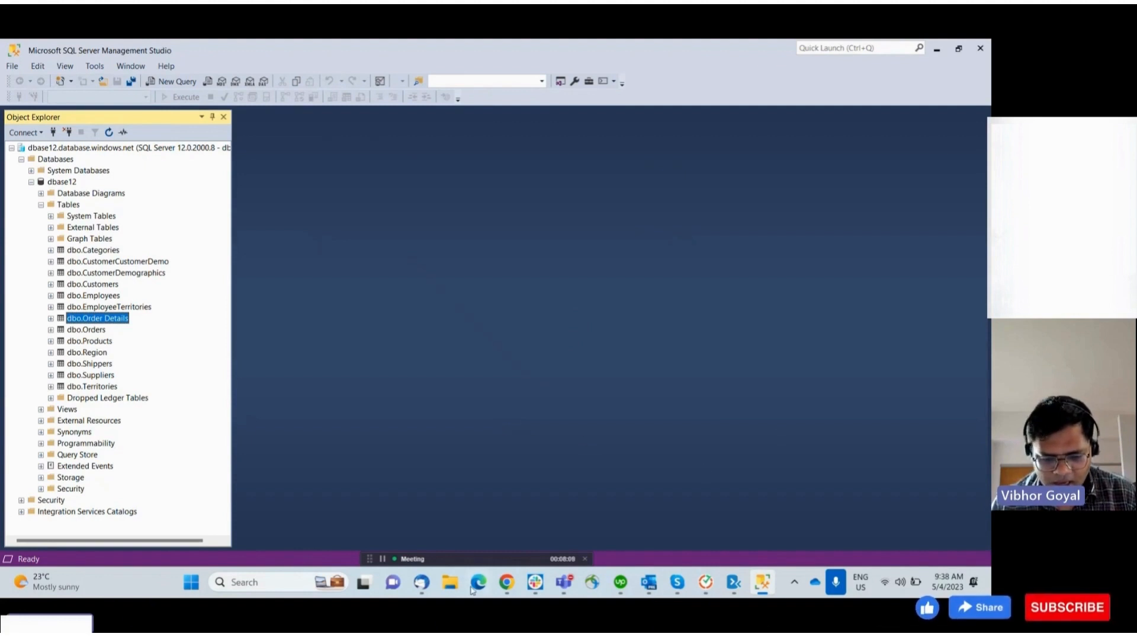
Open the Downloads folder in File Explorer
{"action": "left_click", "coordinate": [450, 582]}
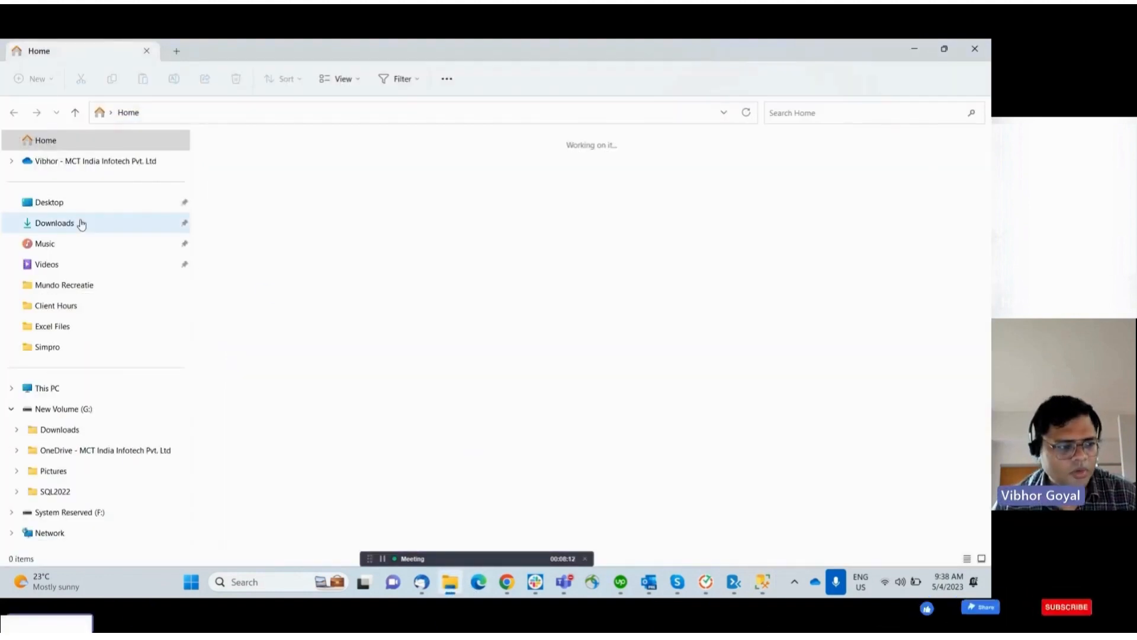
{"action": "left_click", "coordinate": [82, 224]}
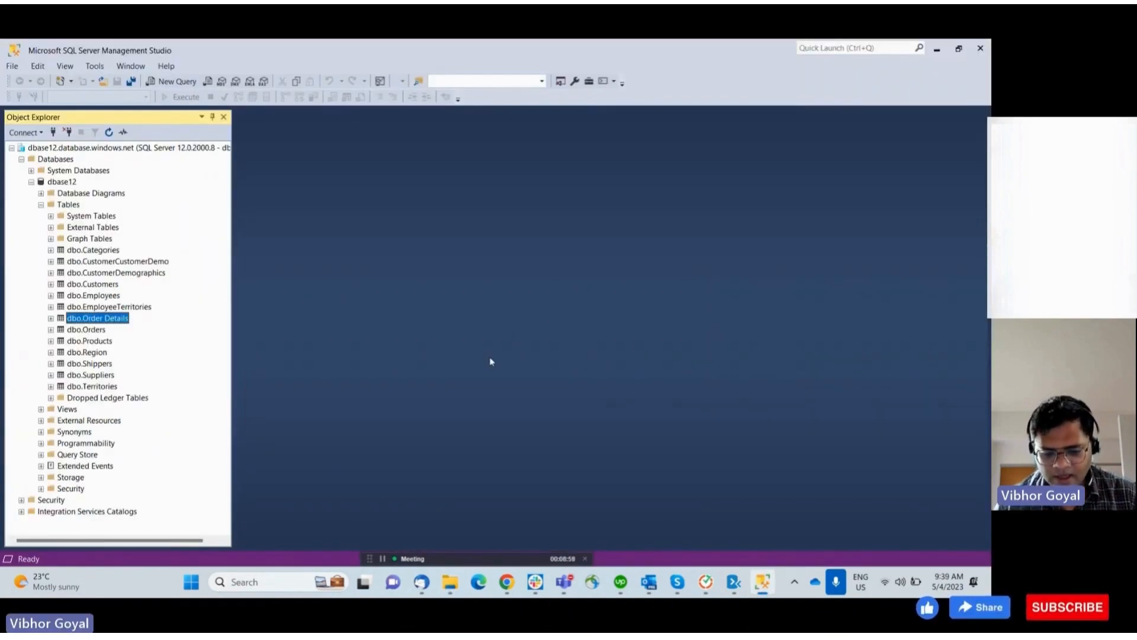
Switch to the Azure portal and open the Azure SQL resources list
{"action": "left_click", "coordinate": [506, 582]}
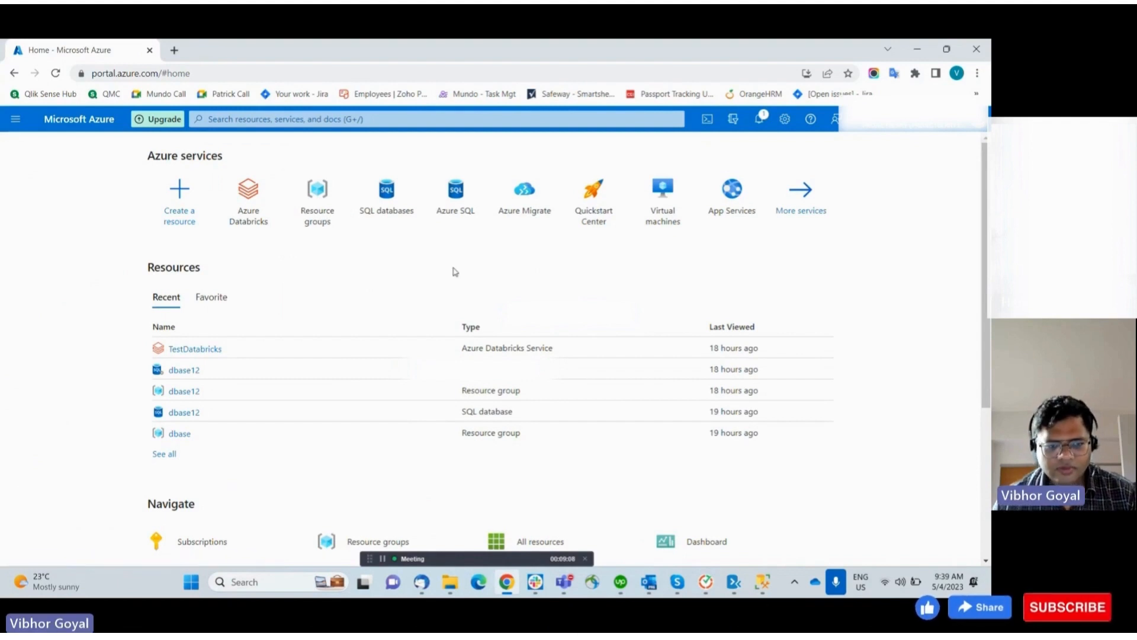
{"action": "left_click", "coordinate": [452, 215]}
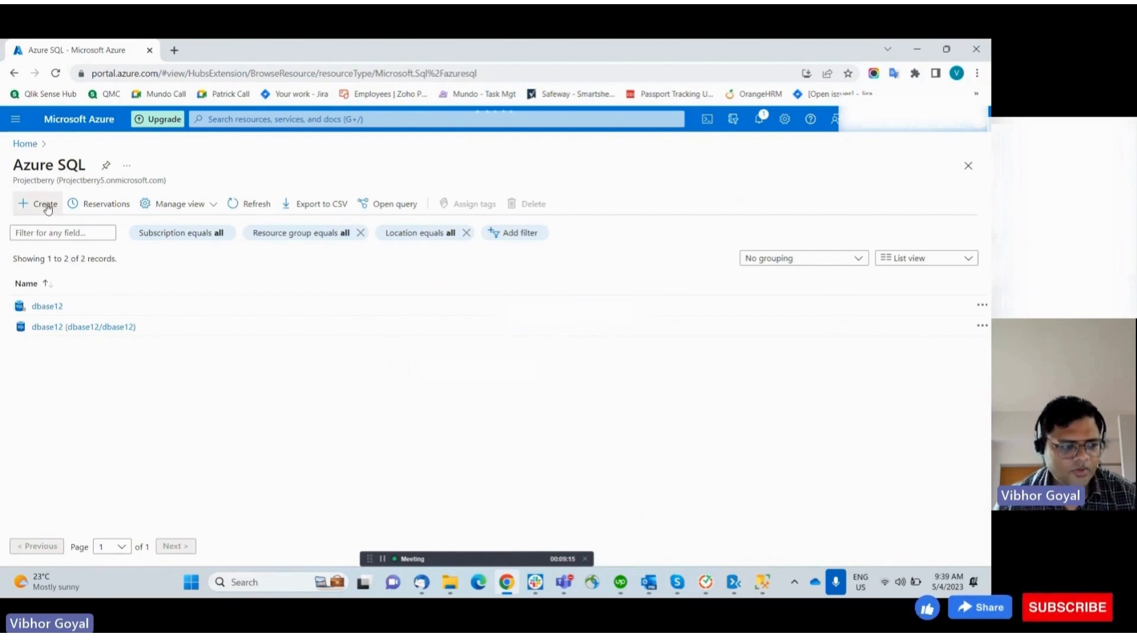
Start creating a single SQL database and begin a new server named vibhor
{"action": "left_click", "coordinate": [46, 205]}
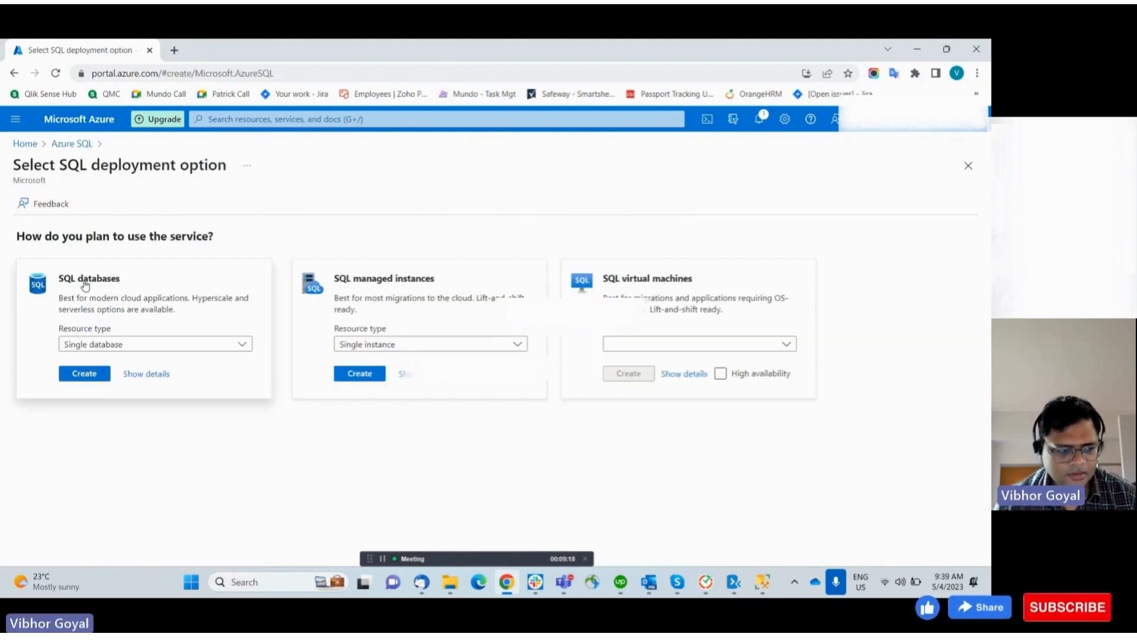
{"action": "left_click", "coordinate": [89, 374]}
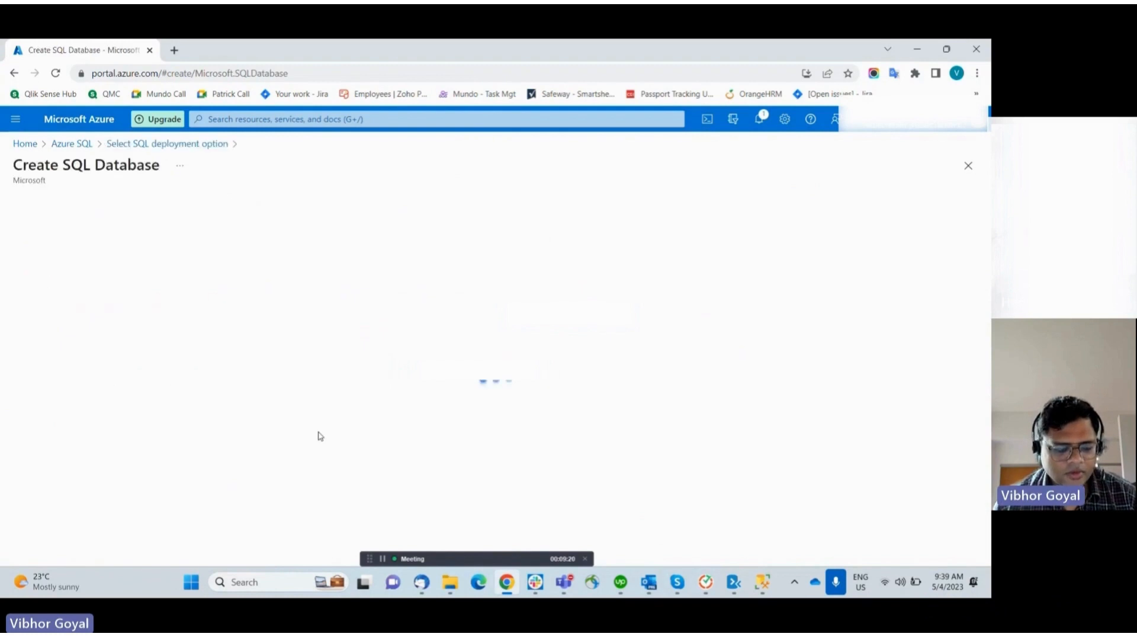
{"action": "scroll", "coordinate": [207, 320], "scroll_direction": "down", "scroll_amount": 3}
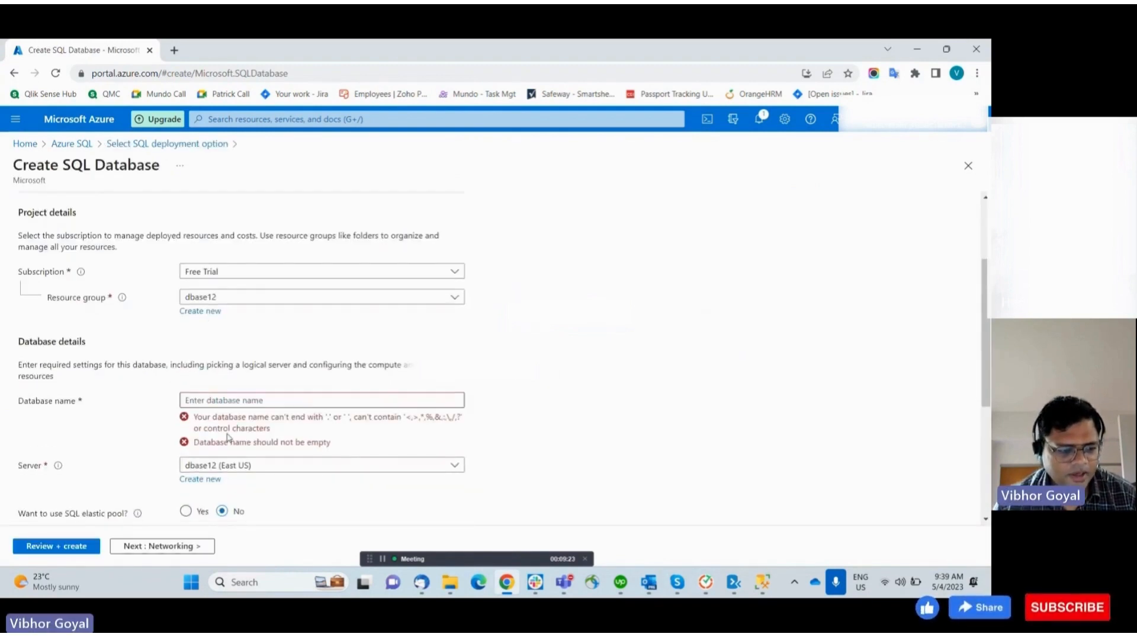
{"action": "left_click", "coordinate": [200, 479]}
{"action": "type", "text": "vibhor"}
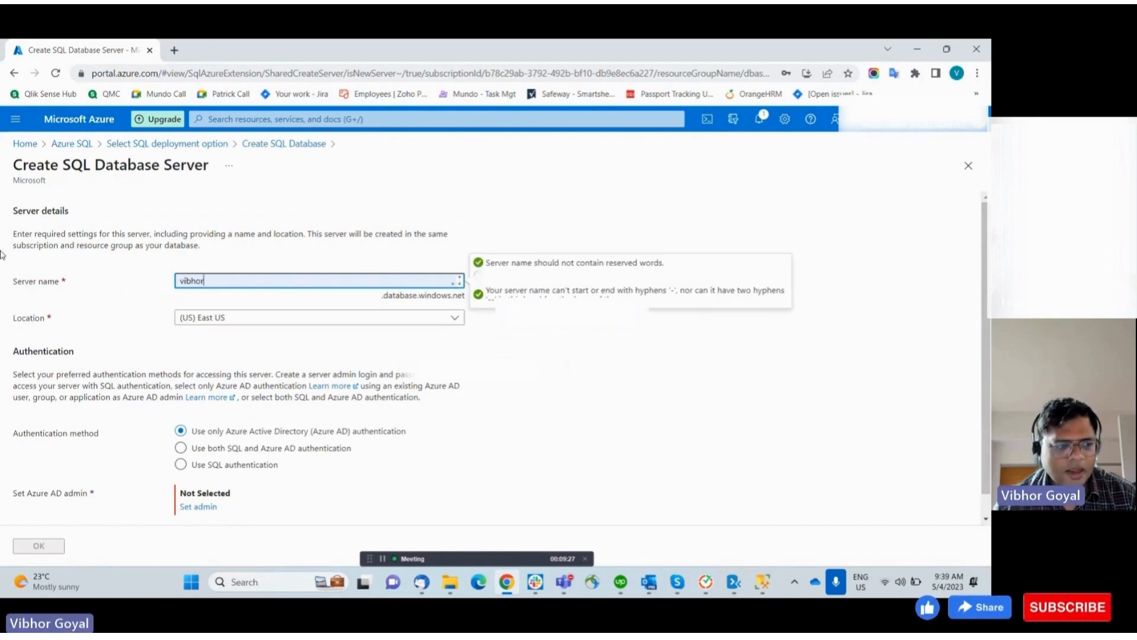
Set the new server's authentication method to use both SQL and Azure AD authentication, cancelling the discard prompt
{"action": "left_click", "coordinate": [14, 73]}
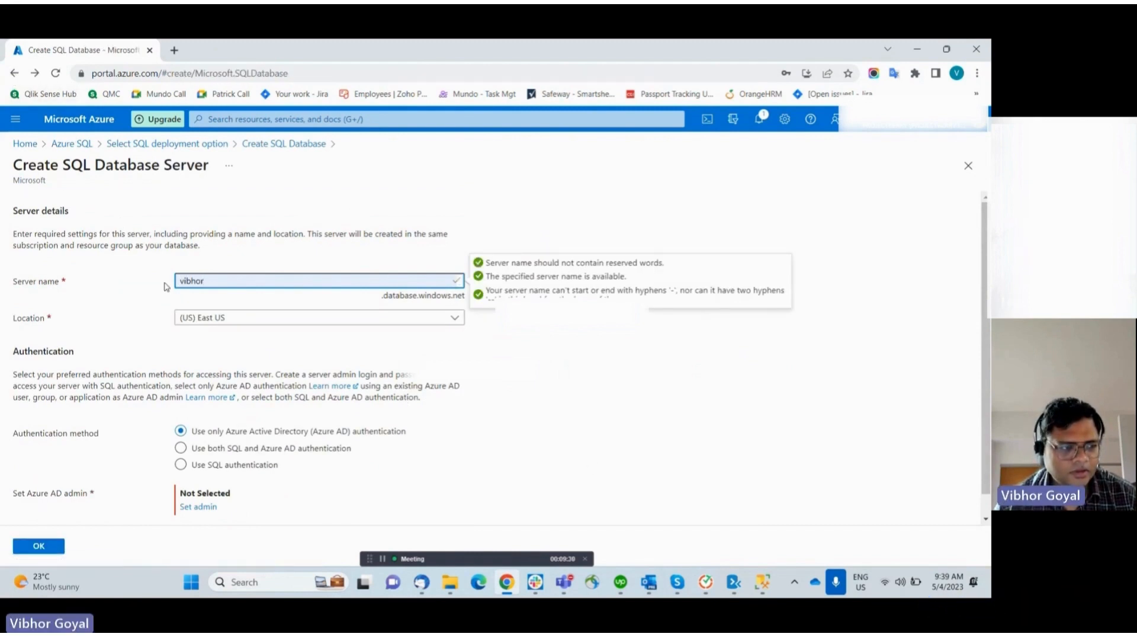
{"action": "left_click", "coordinate": [181, 448]}
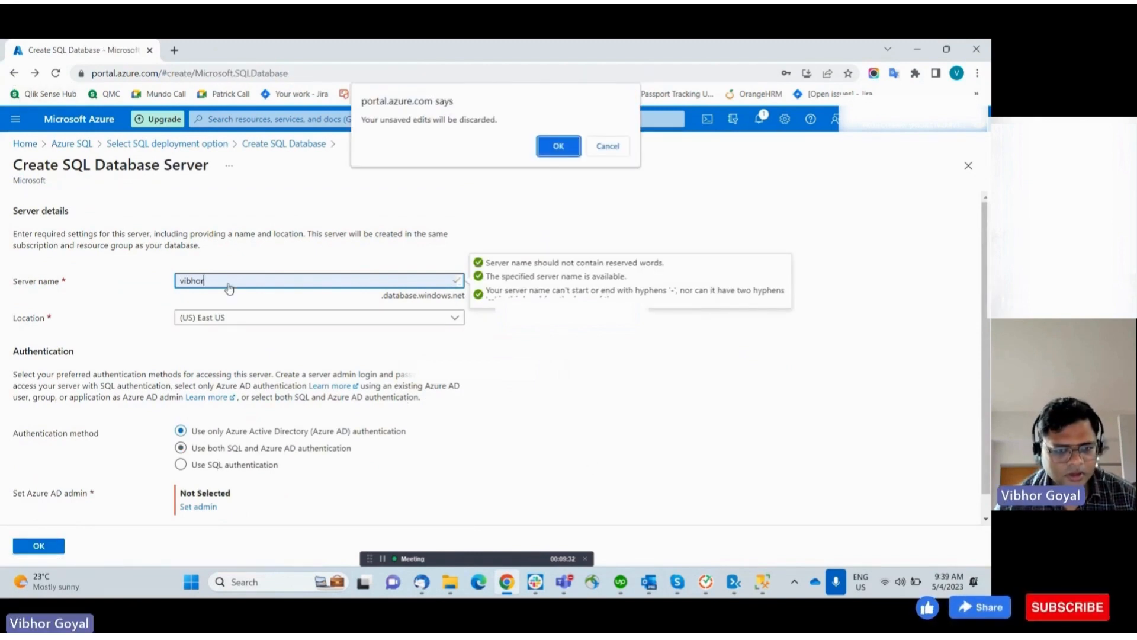
{"action": "left_click", "coordinate": [606, 145]}
{"action": "scroll", "coordinate": [399, 354], "scroll_direction": "down", "scroll_amount": 1}
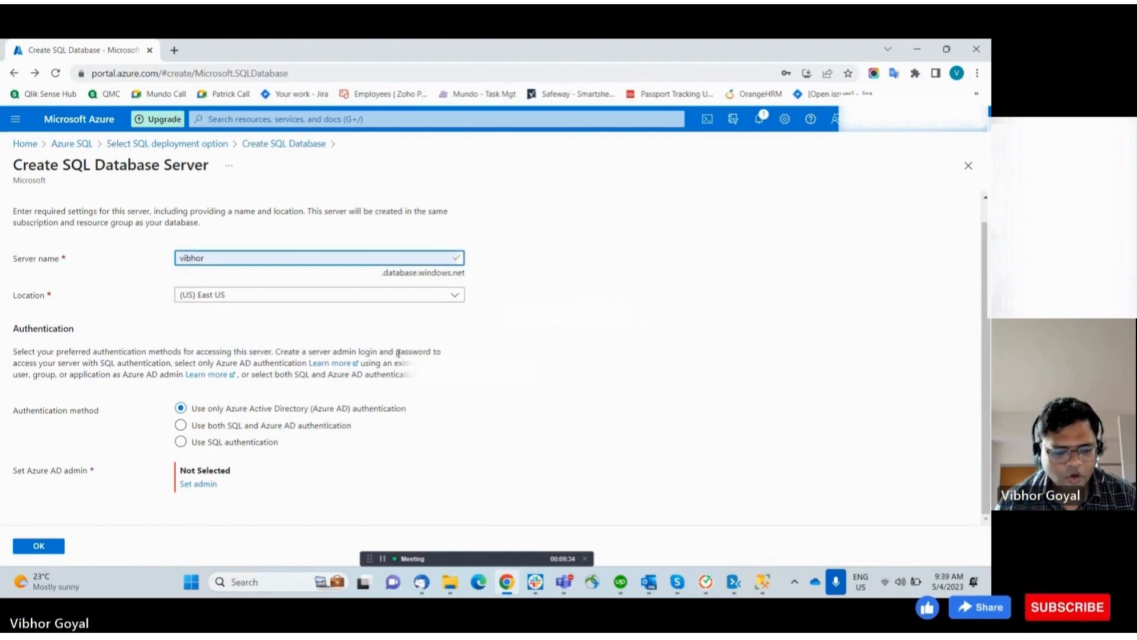
{"action": "left_click", "coordinate": [181, 425]}
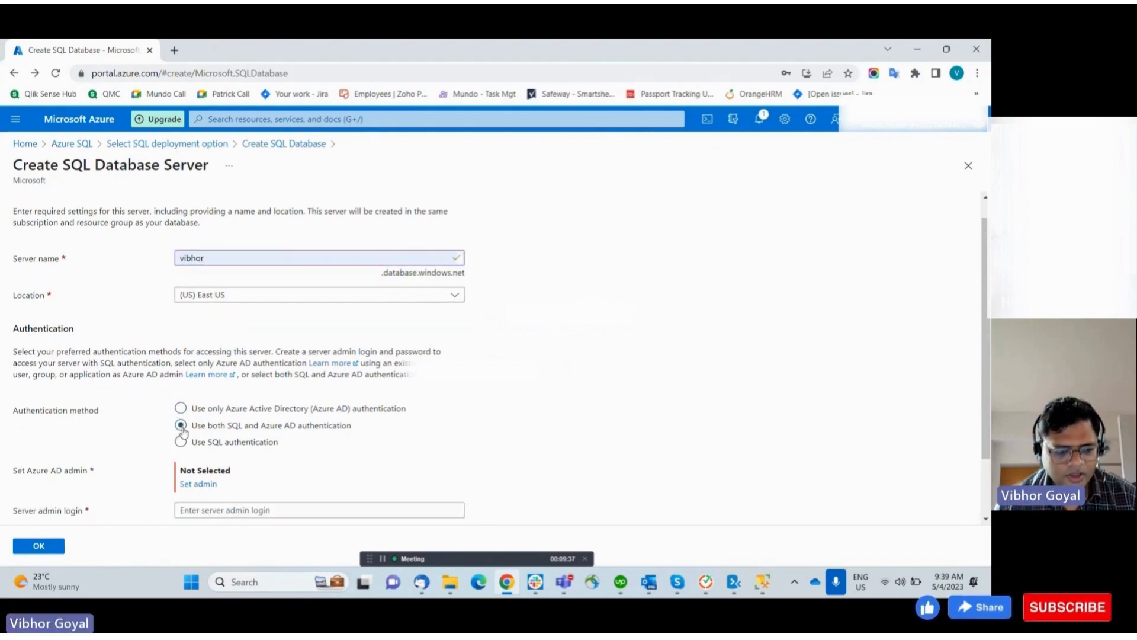
Fill in the server admin password and move to the confirm-password field
{"action": "scroll", "coordinate": [423, 456], "scroll_direction": "down", "scroll_amount": 1}
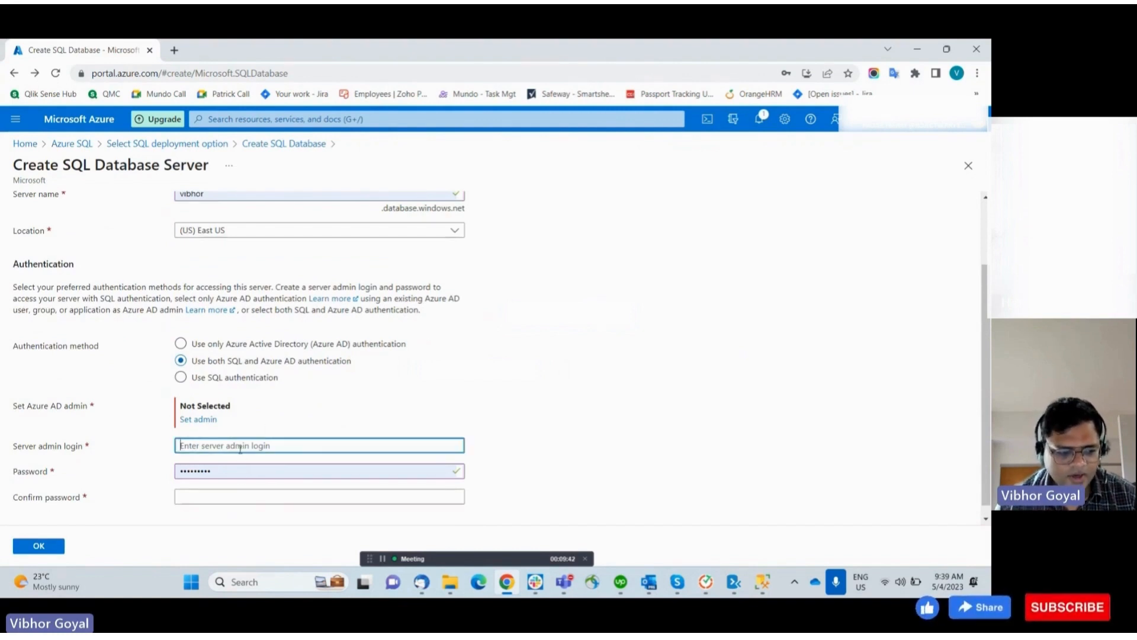
{"action": "left_click", "coordinate": [236, 473]}
{"action": "key", "text": "Tab"}
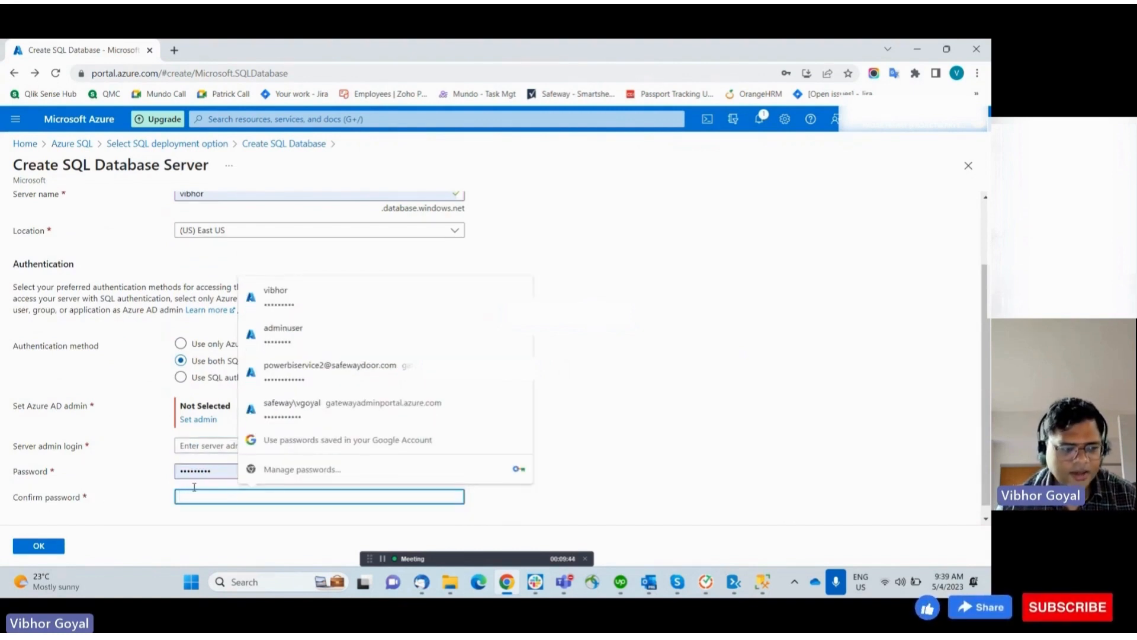
{"action": "scroll", "coordinate": [142, 396], "scroll_direction": "up", "scroll_amount": 2}
{"action": "left_click", "coordinate": [540, 258]}
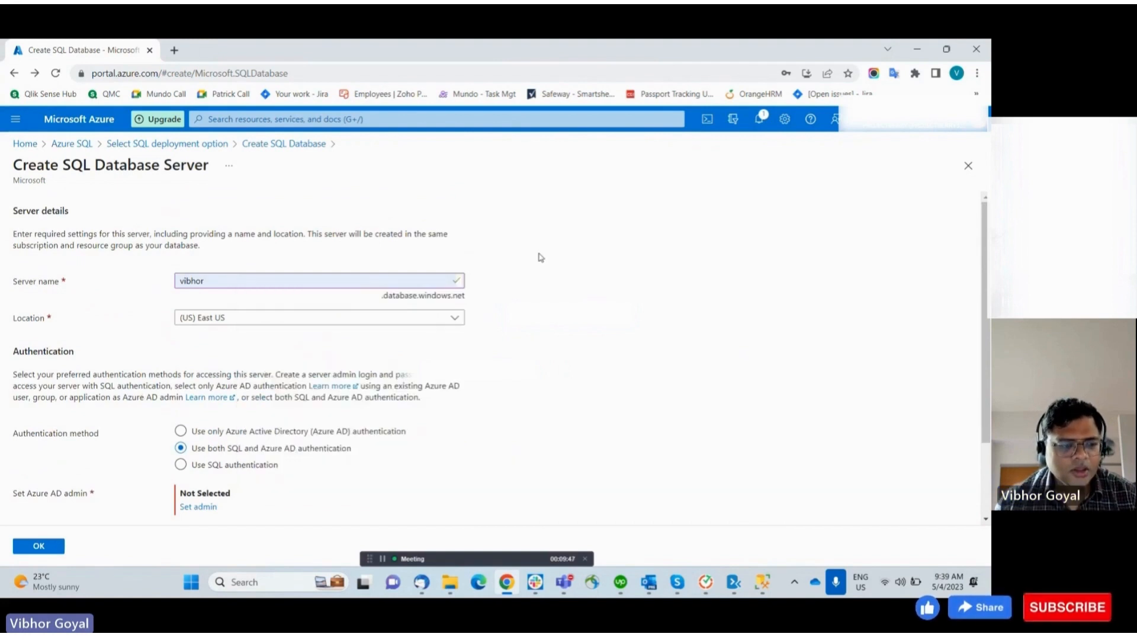
Return to Azure SQL, discarding the unsaved server form
{"action": "left_click", "coordinate": [72, 145]}
{"action": "left_click", "coordinate": [559, 147]}
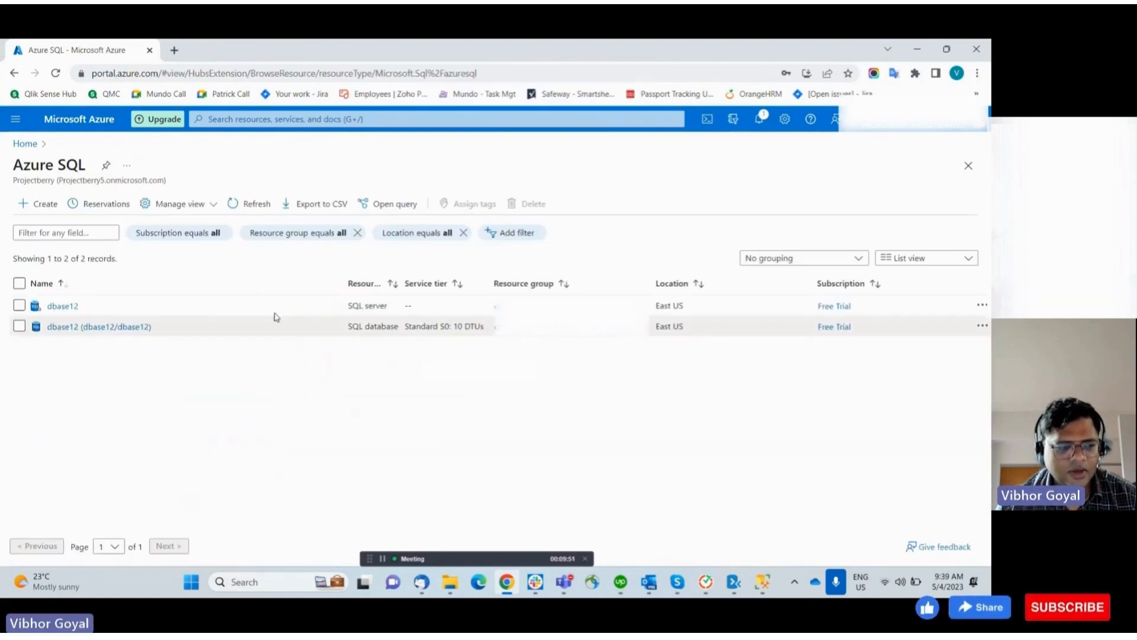
{"action": "left_click", "coordinate": [40, 204]}
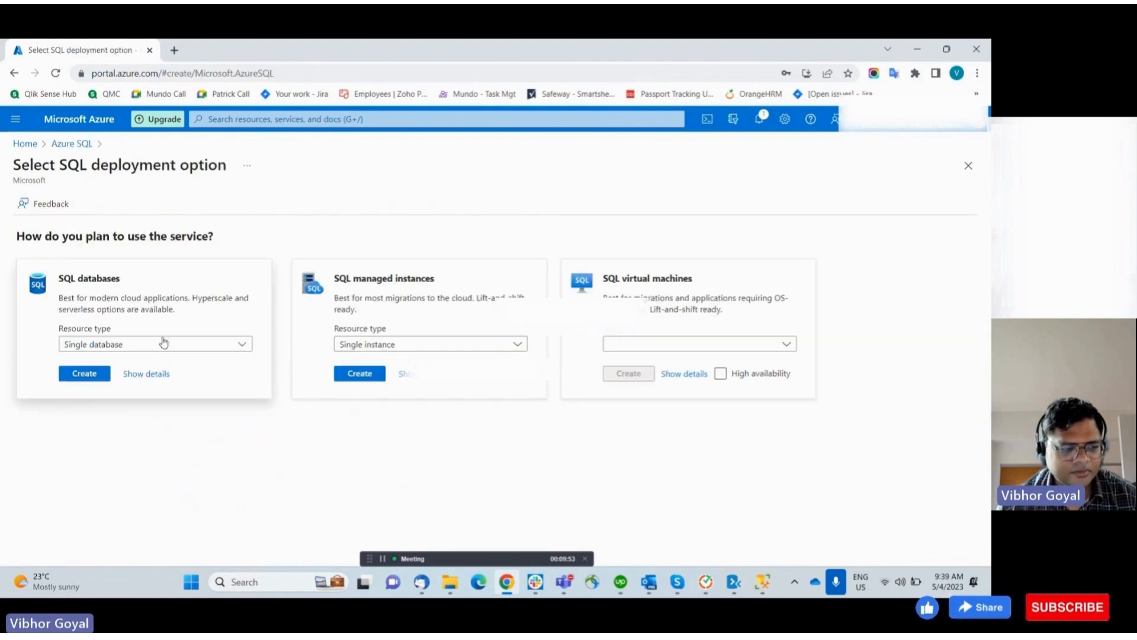
{"action": "left_click", "coordinate": [86, 373]}
{"action": "scroll", "coordinate": [248, 376], "scroll_direction": "down", "scroll_amount": 10}
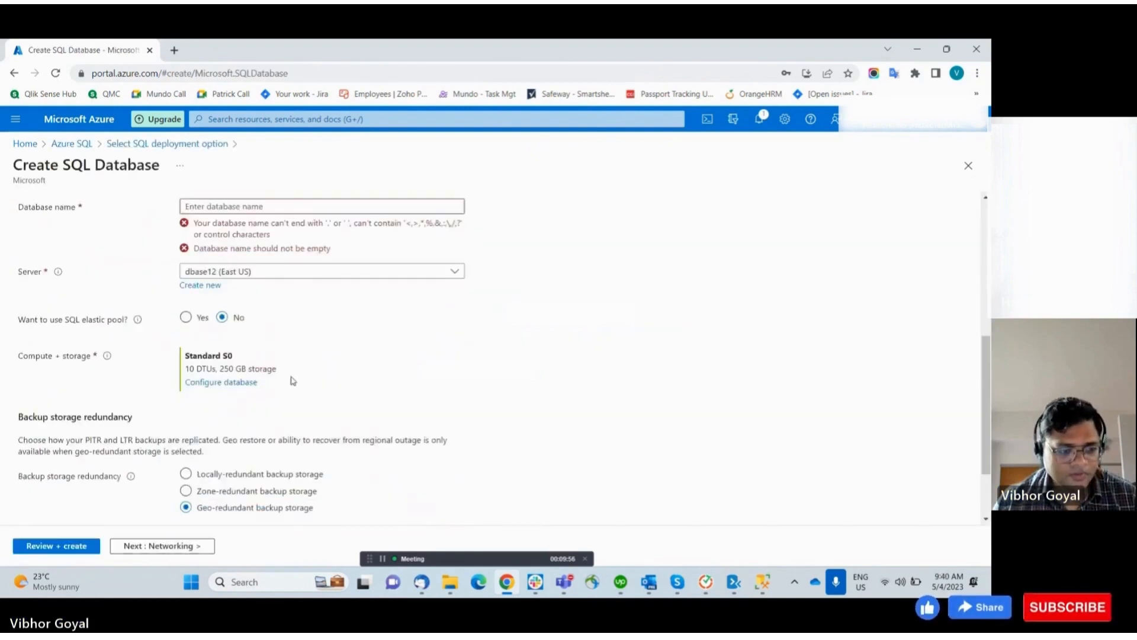
{"action": "scroll", "coordinate": [252, 515], "scroll_direction": "up", "scroll_amount": 10}
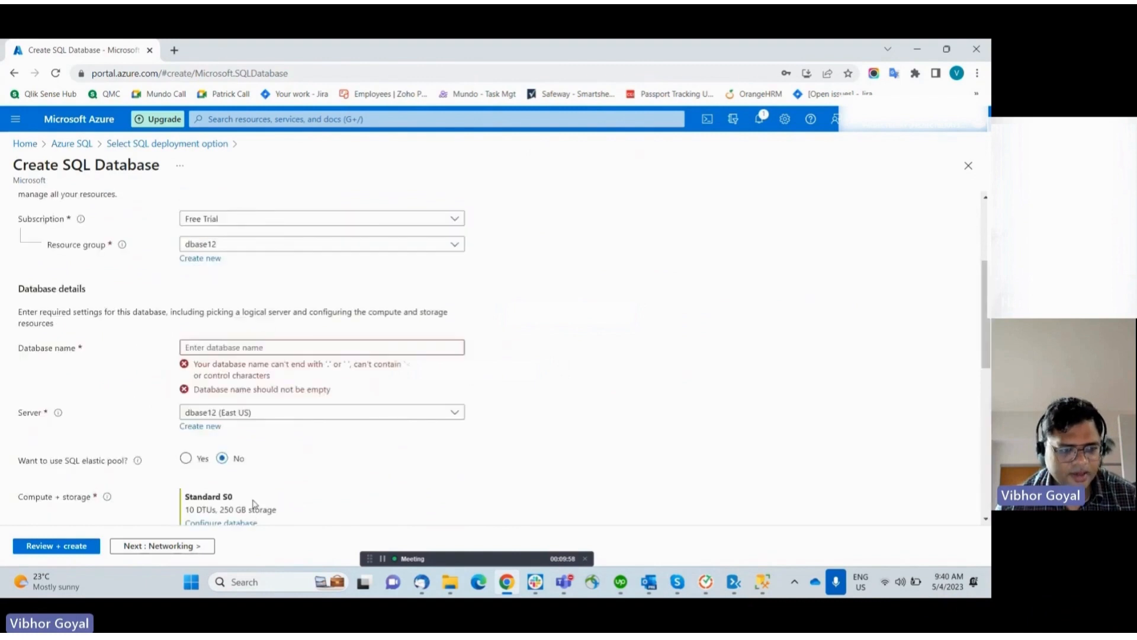
{"action": "left_click", "coordinate": [82, 144]}
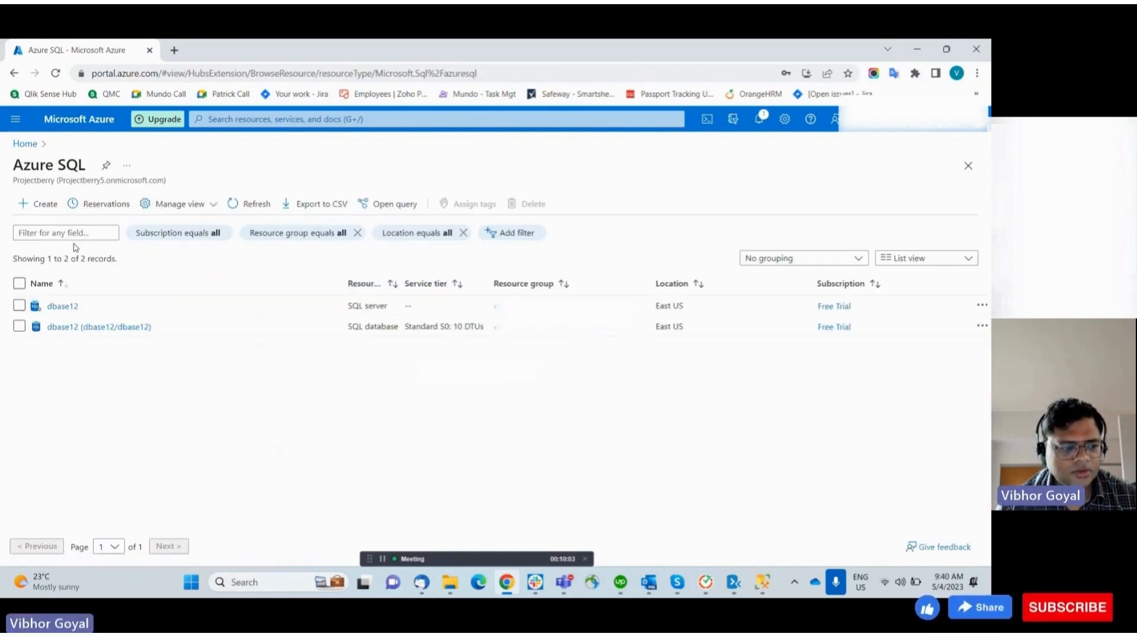
Open the dbase12 SQL server overview, copy its server name, and close the server page
{"action": "left_click", "coordinate": [51, 308]}
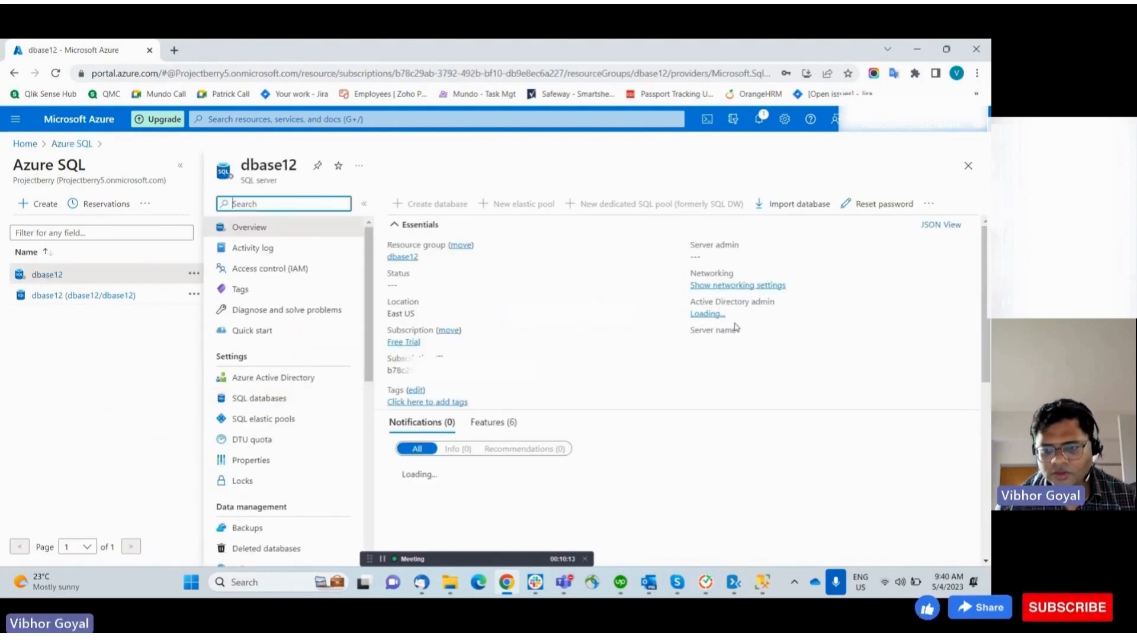
{"action": "left_click", "coordinate": [813, 342]}
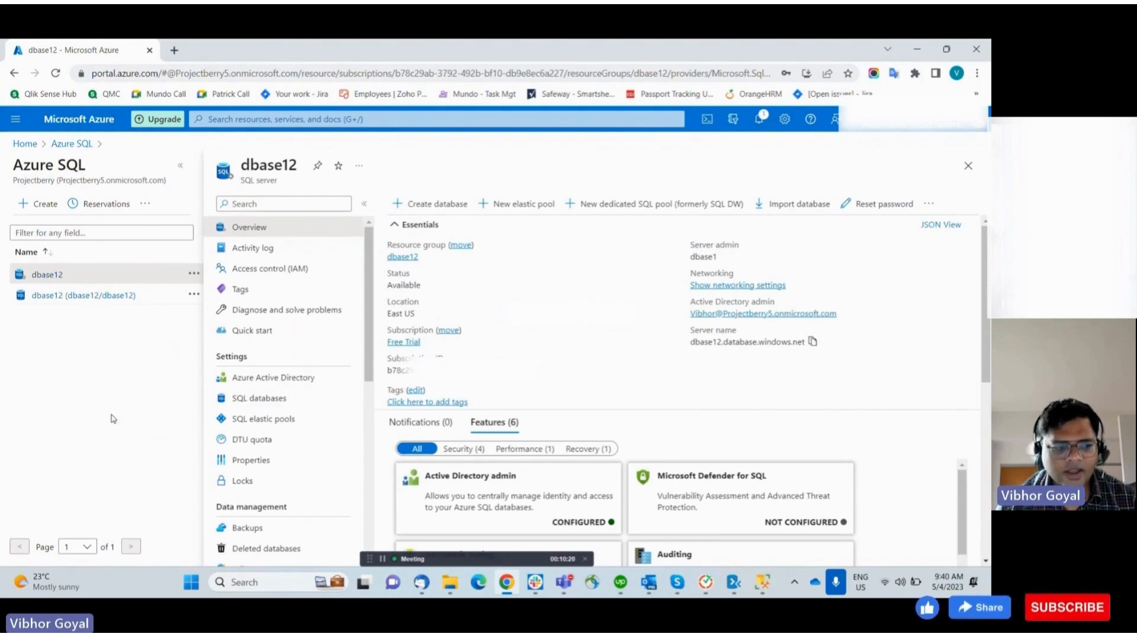
{"action": "left_click", "coordinate": [969, 168]}
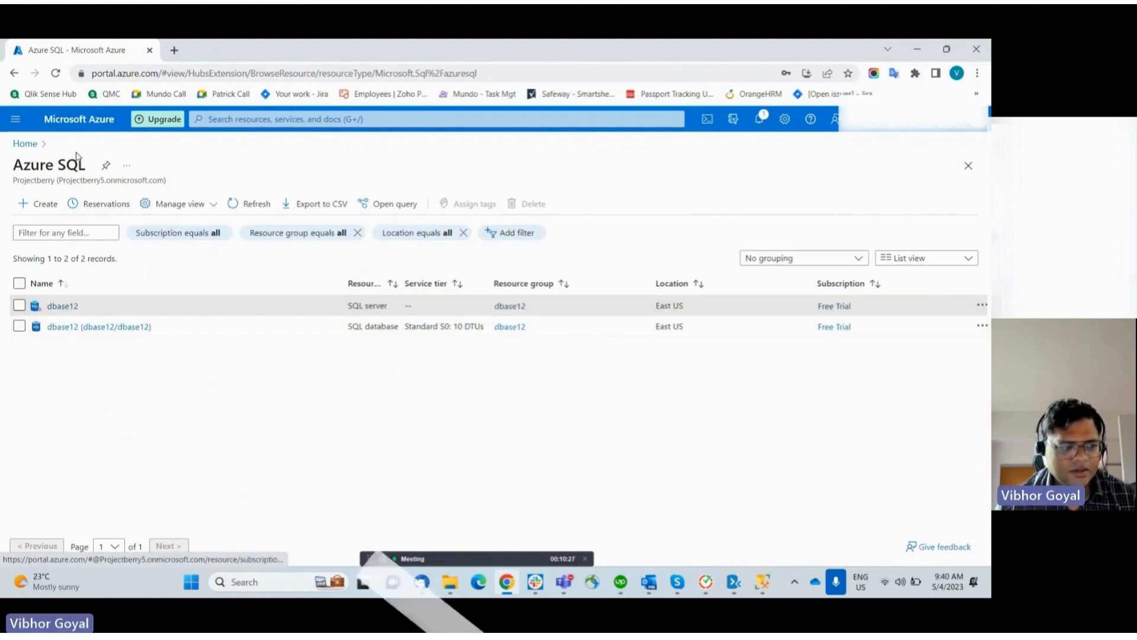
Go to the portal home page and search for and open Azure Migrate
{"action": "left_click", "coordinate": [26, 144]}
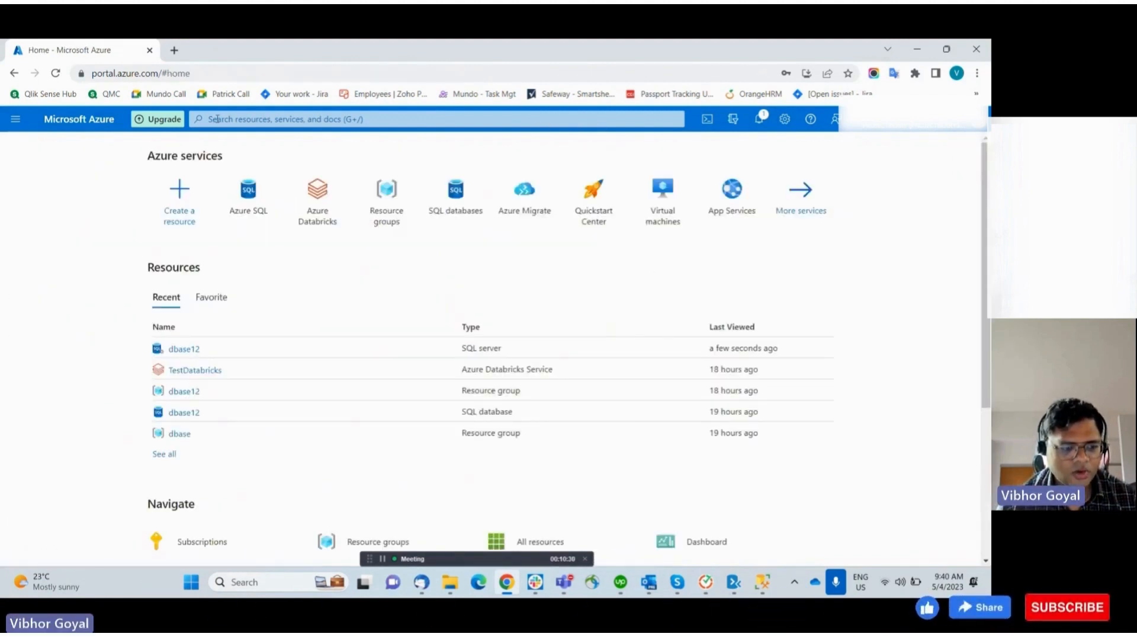
{"action": "left_click", "coordinate": [216, 119]}
{"action": "type", "text": "migrate"}
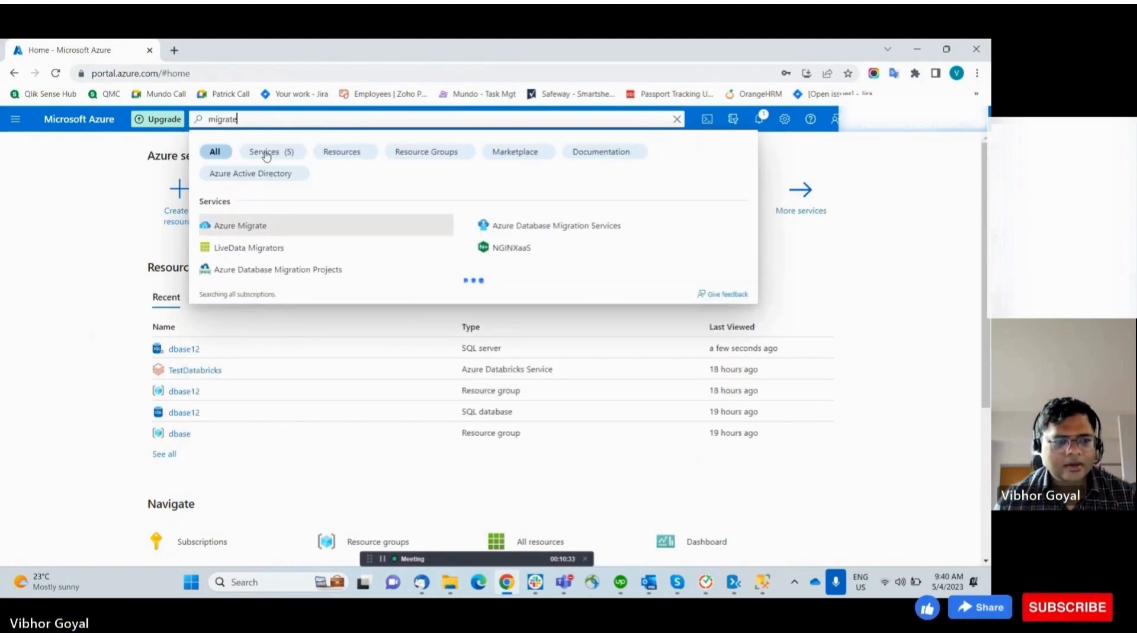
{"action": "left_click", "coordinate": [259, 225]}
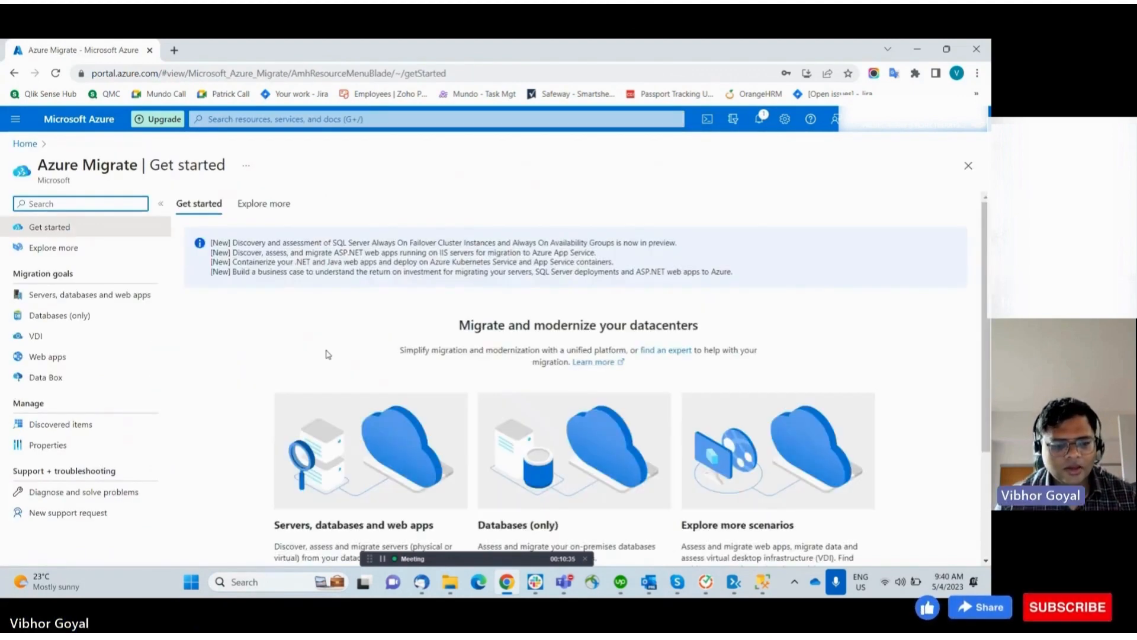
Open Discover, assess and migrate for servers, databases and web apps in Azure Migrate
{"action": "scroll", "coordinate": [328, 354], "scroll_direction": "down", "scroll_amount": 3}
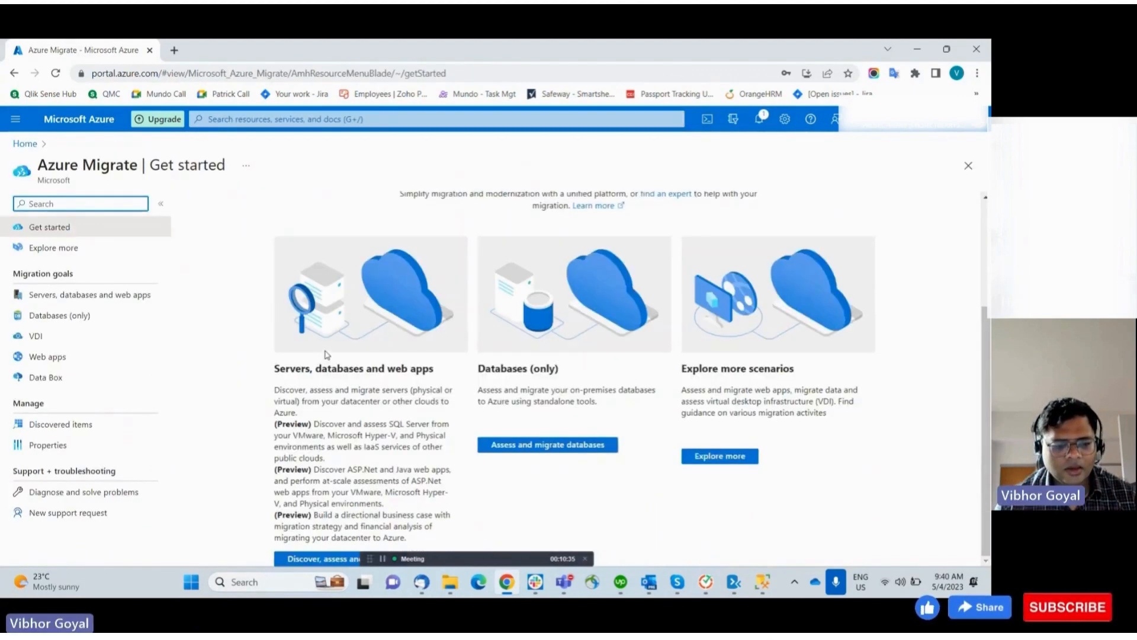
{"action": "left_click", "coordinate": [584, 559]}
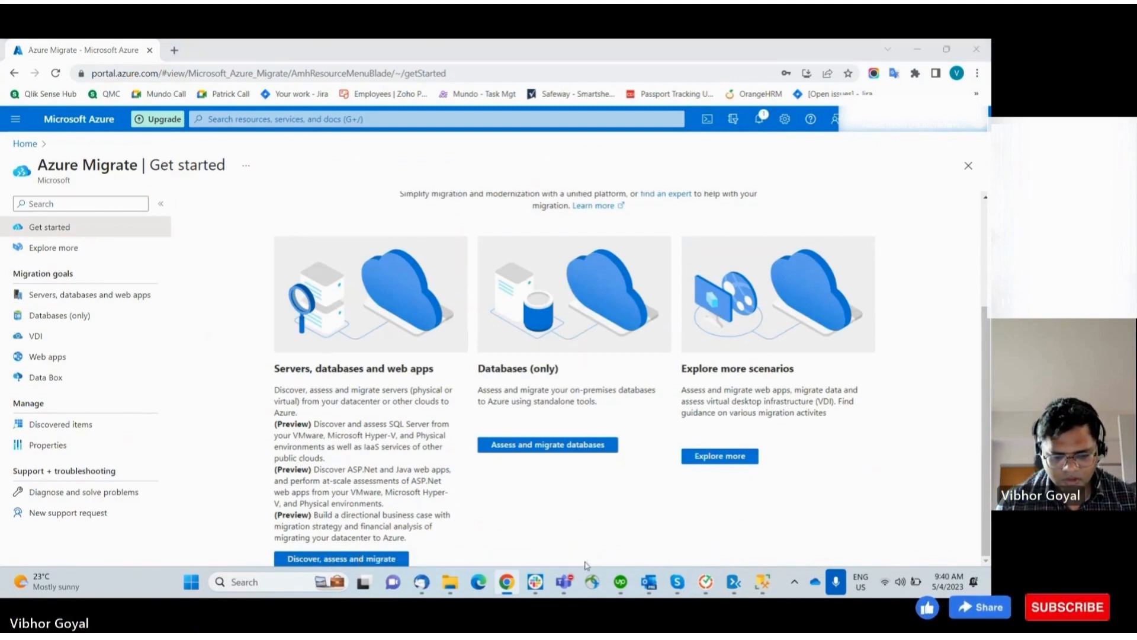
{"action": "left_click", "coordinate": [367, 559]}
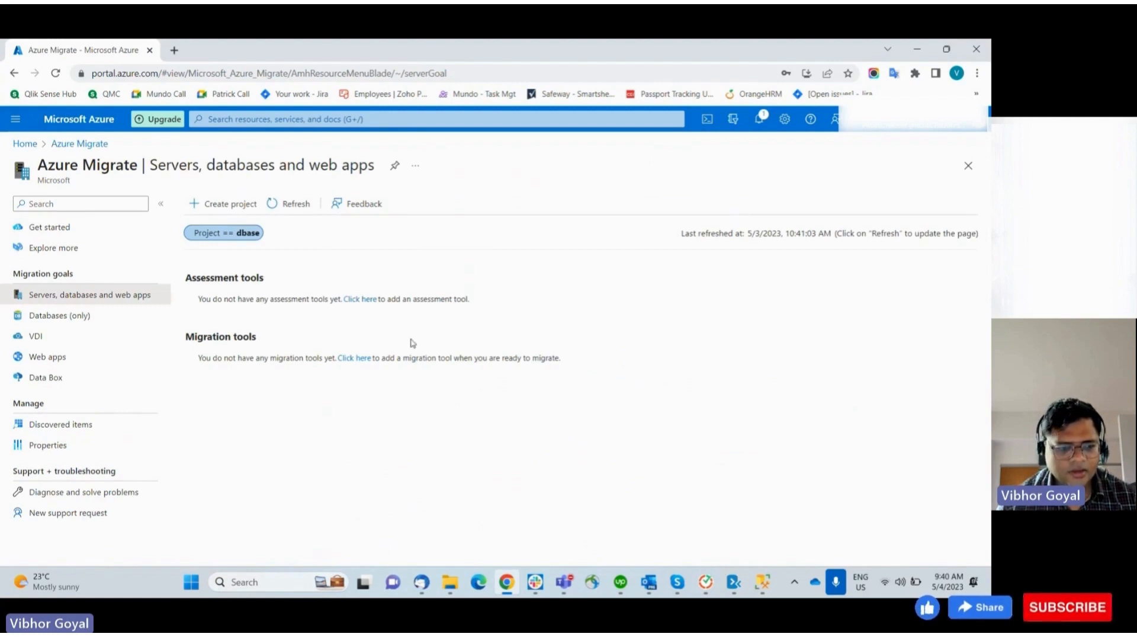
Look at the add-assessment-tool and Create project pages, returning to the Azure Migrate page each time
{"action": "left_click", "coordinate": [362, 301]}
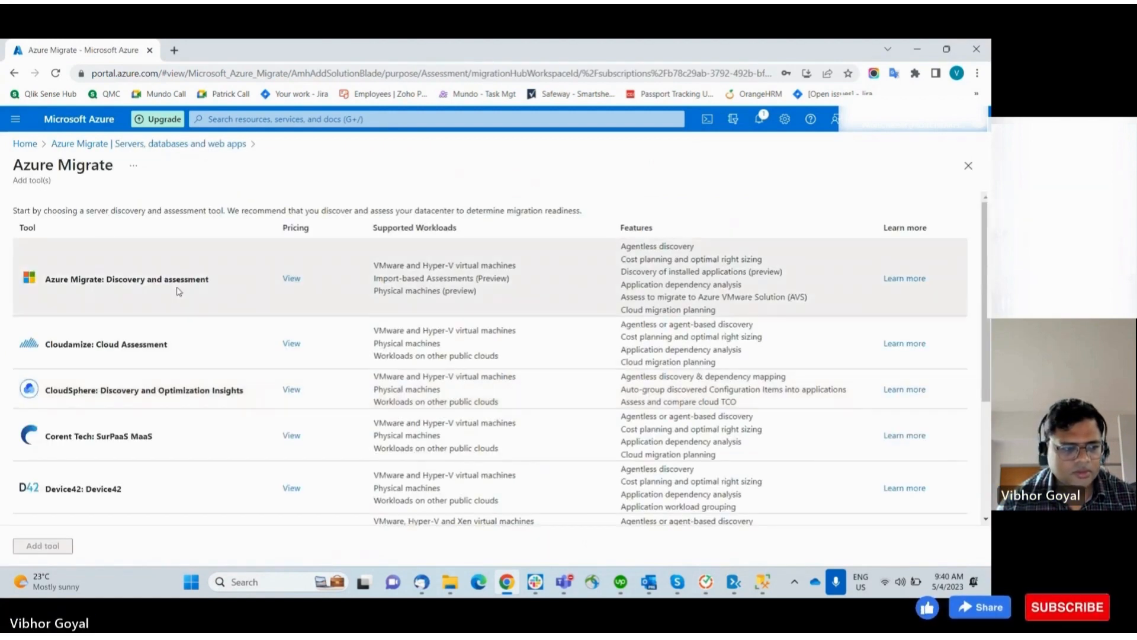
{"action": "left_click", "coordinate": [17, 74]}
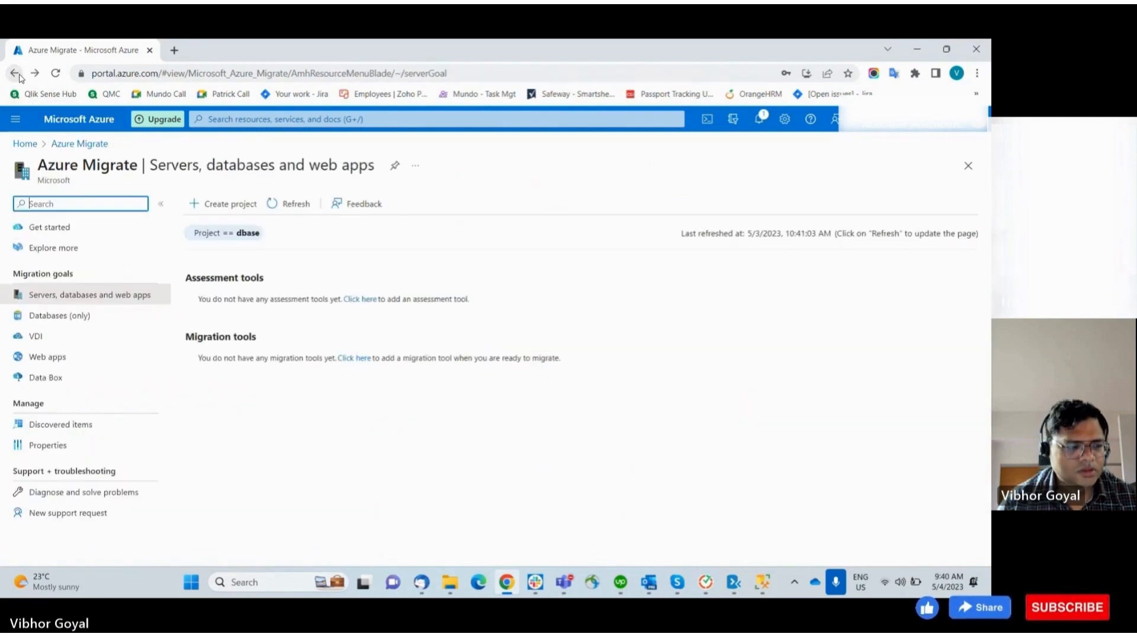
{"action": "left_click", "coordinate": [222, 203]}
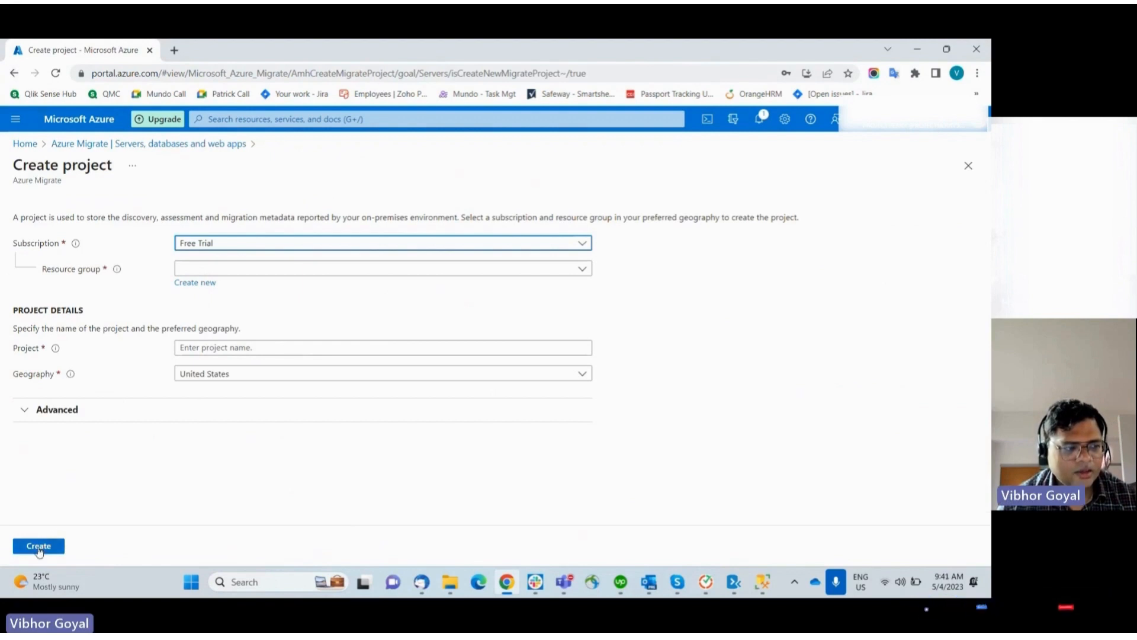
{"action": "left_click", "coordinate": [15, 73]}
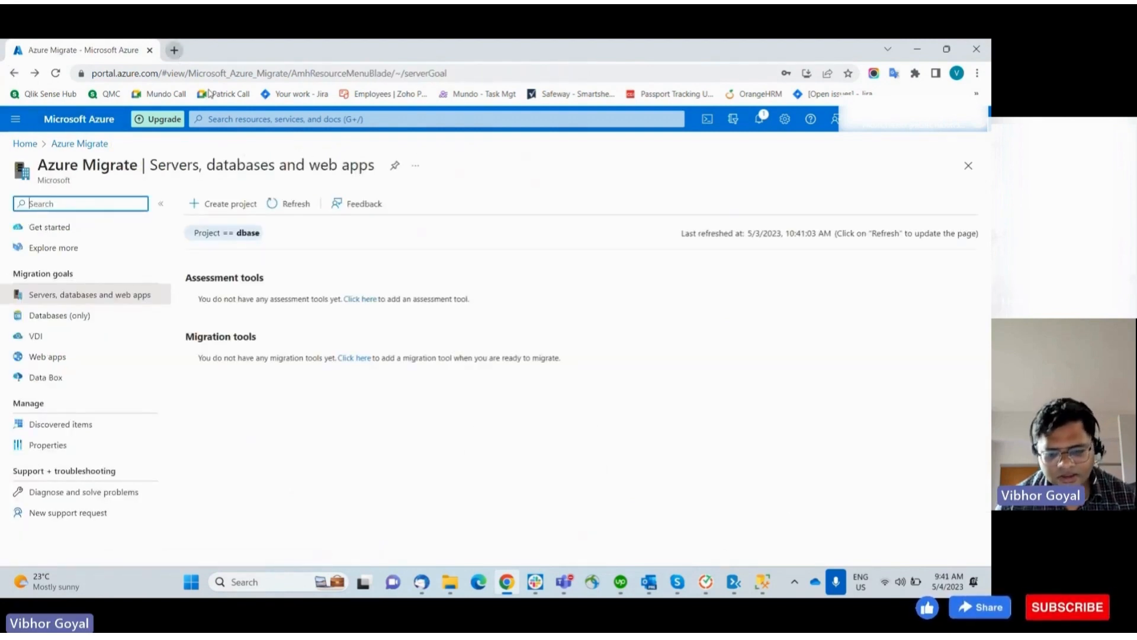
Open the Data Migration Assistant and start a new project
{"action": "left_click", "coordinate": [734, 582]}
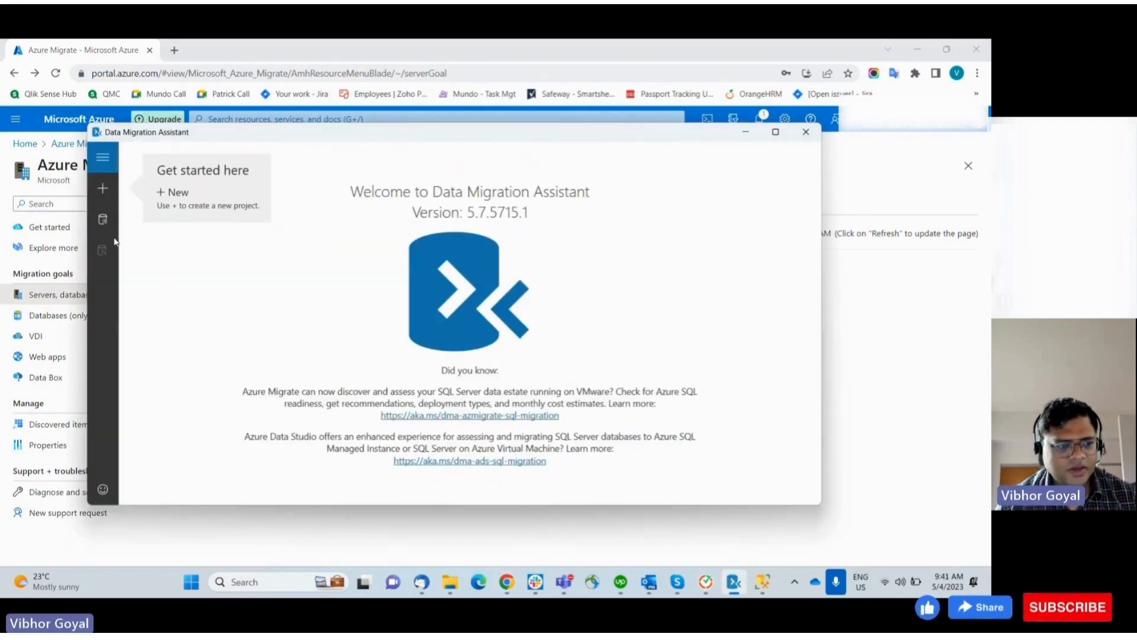
{"action": "left_click", "coordinate": [176, 196]}
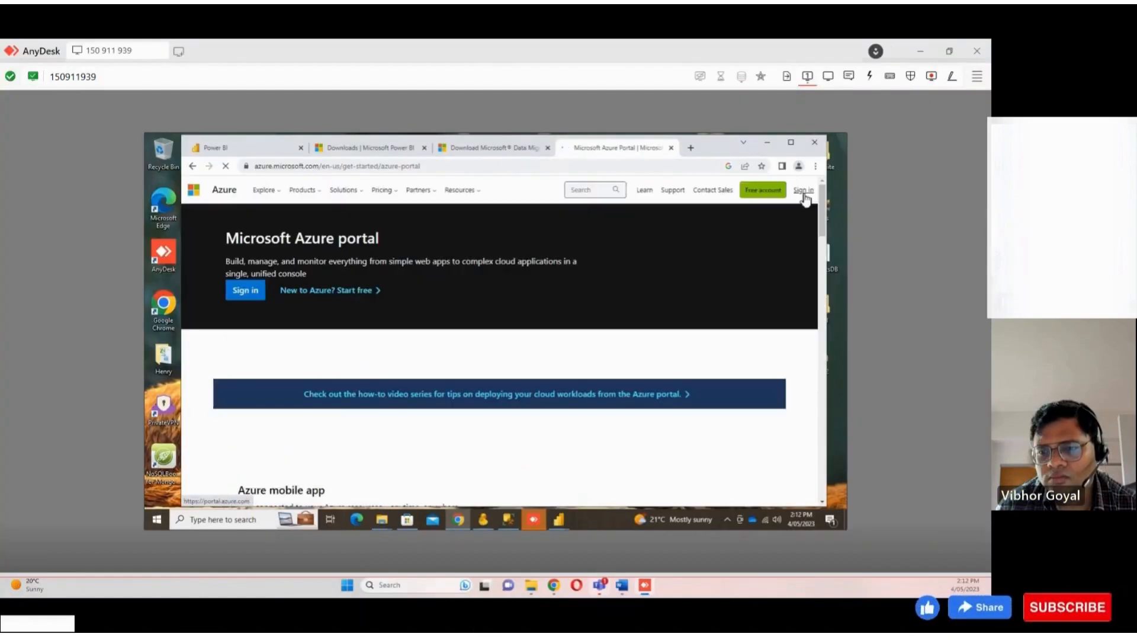
Sign in to the Azure portal on the remote machine
{"action": "left_click", "coordinate": [803, 191]}
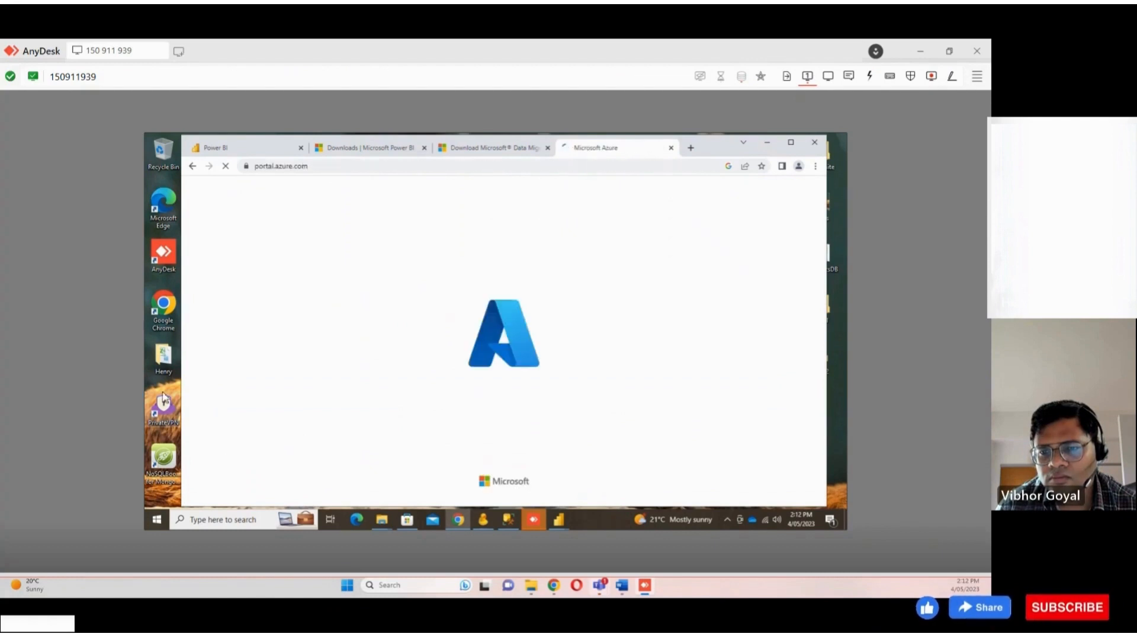
{"action": "mouse_move", "coordinate": [532, 592]}
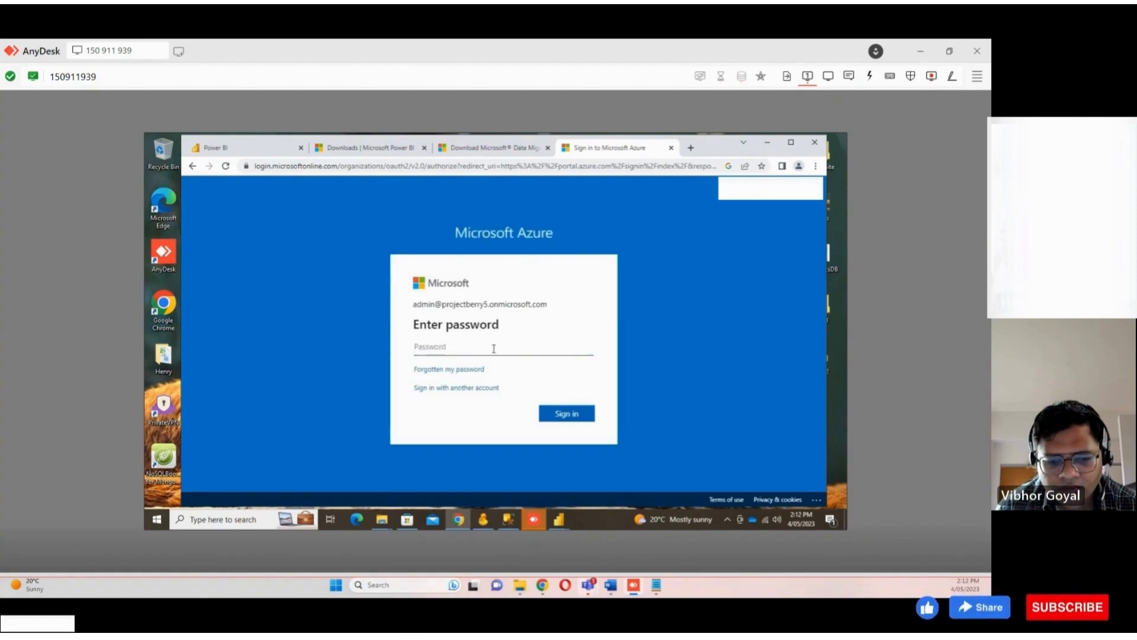
{"action": "key", "text": "ctrl+v"}
{"action": "left_click", "coordinate": [563, 412]}
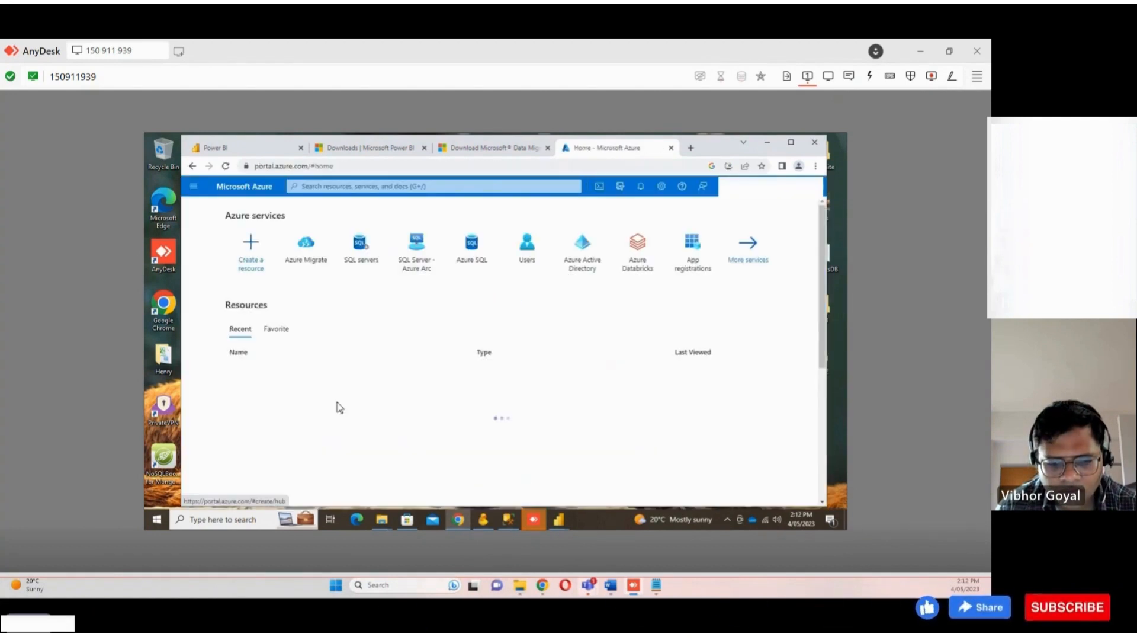
Open the henrymutest2_databrick resource from the recent list and launch its Databricks workspace
{"action": "mouse_move", "coordinate": [279, 377]}
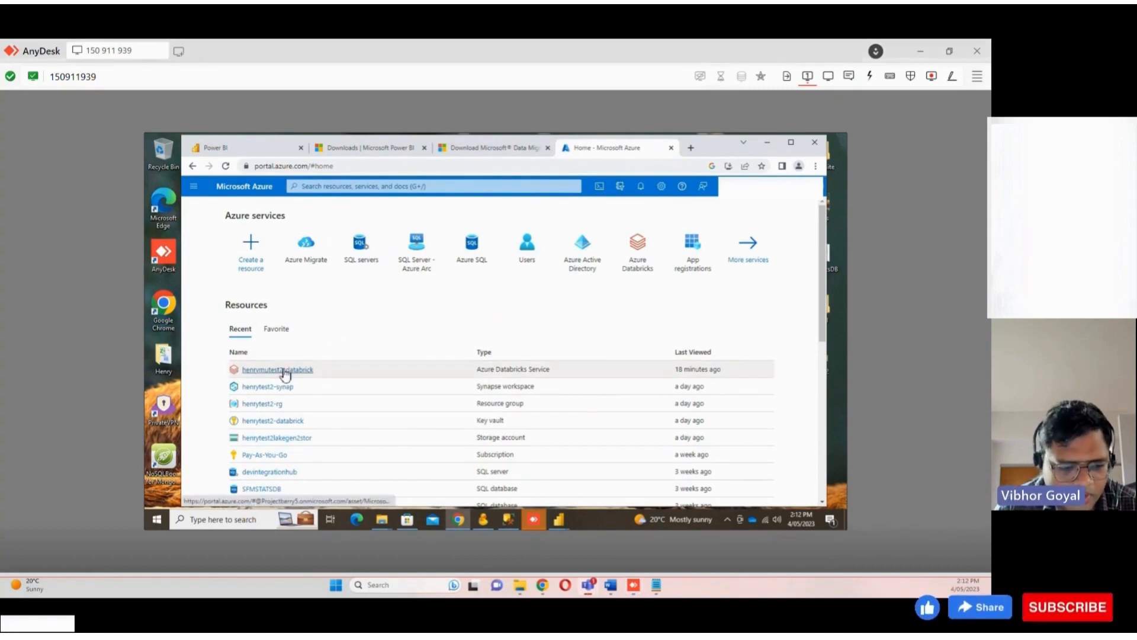
{"action": "left_click", "coordinate": [283, 369]}
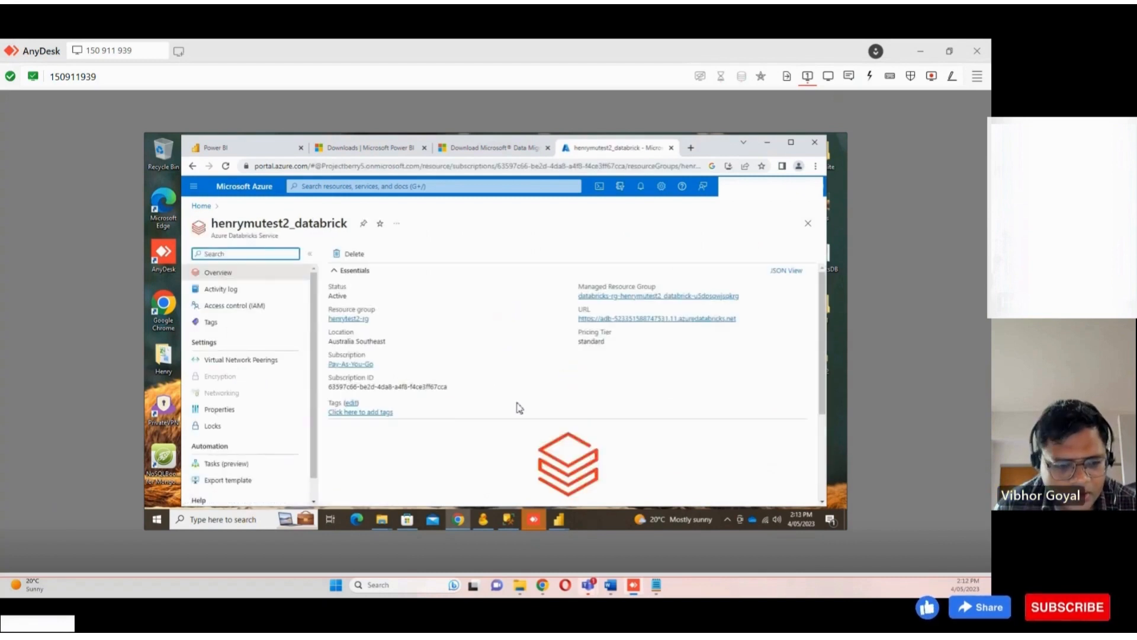
{"action": "scroll", "coordinate": [519, 408], "scroll_direction": "down", "scroll_amount": 3}
{"action": "left_click", "coordinate": [579, 380]}
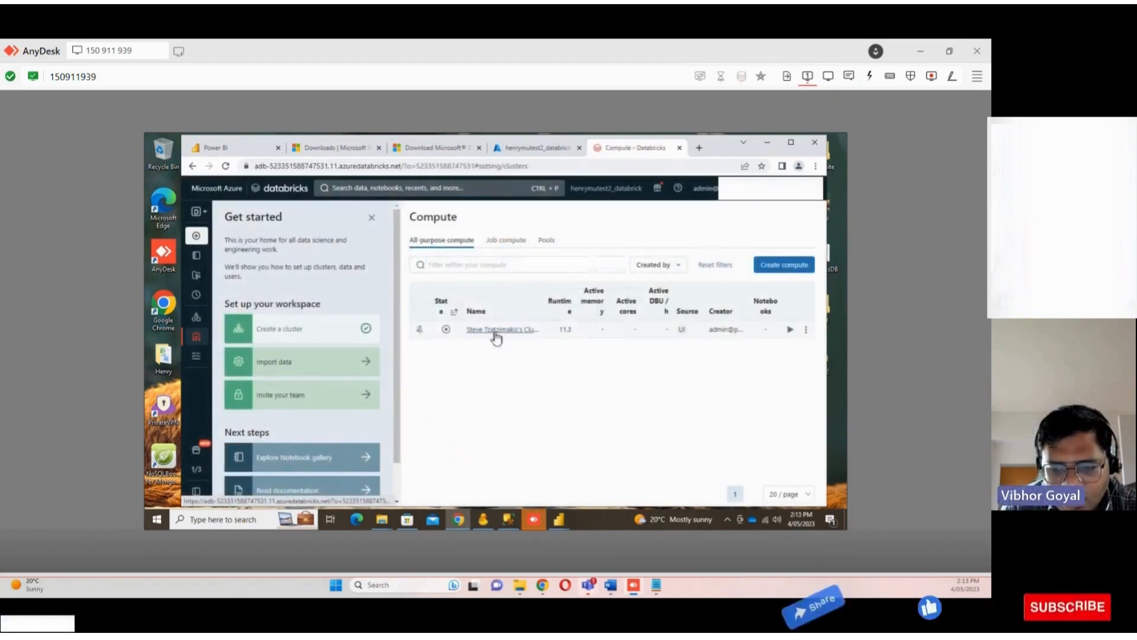
Open the untitled notebook in the admin user's workspace folder, accepting the new editor and closing the Get started panel
{"action": "mouse_move", "coordinate": [204, 255]}
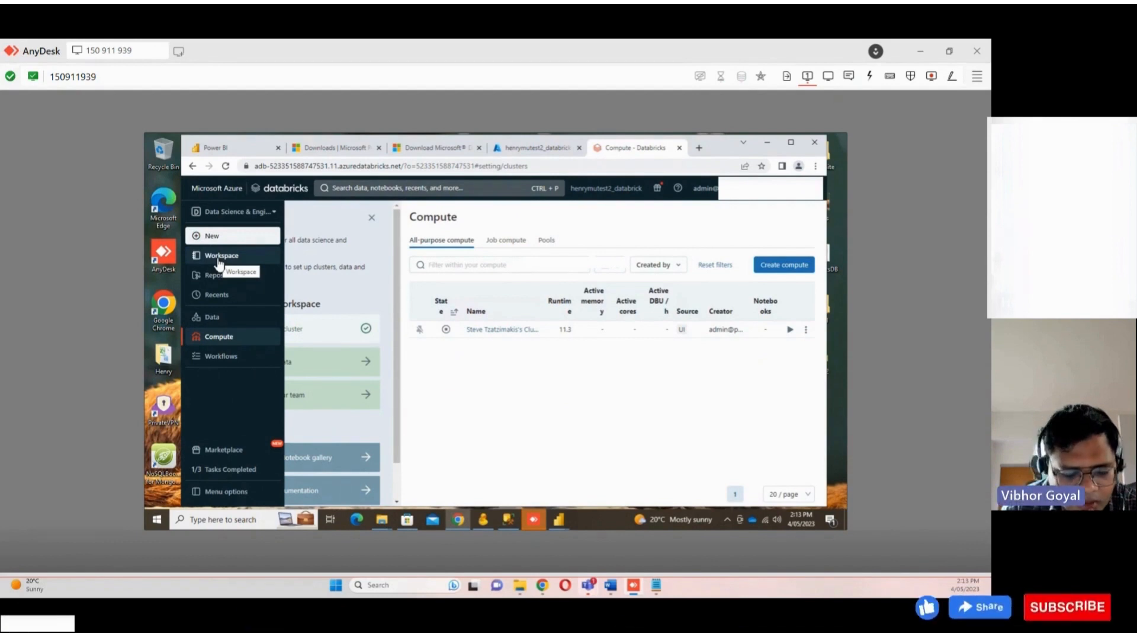
{"action": "left_click", "coordinate": [248, 260]}
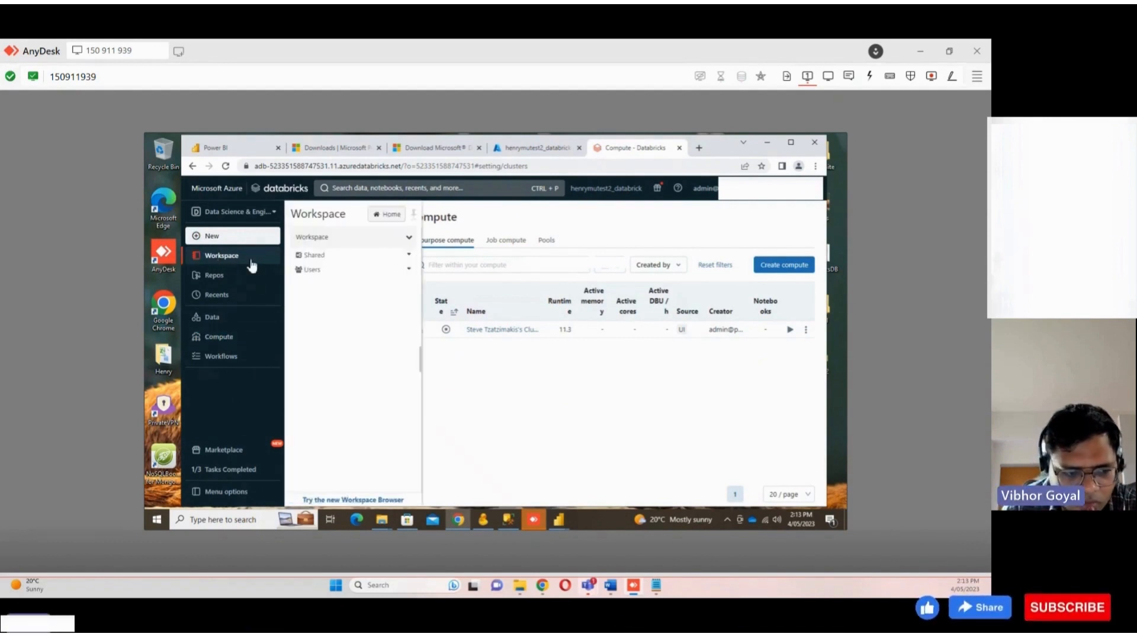
{"action": "left_click", "coordinate": [369, 270]}
{"action": "left_click", "coordinate": [483, 256]}
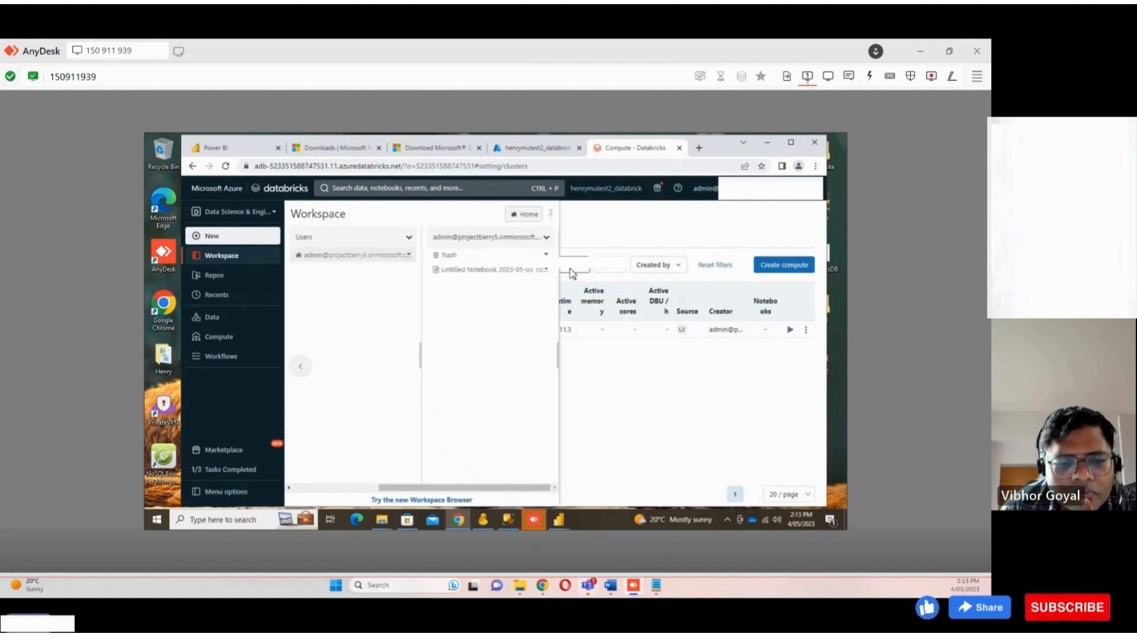
{"action": "left_click", "coordinate": [495, 270]}
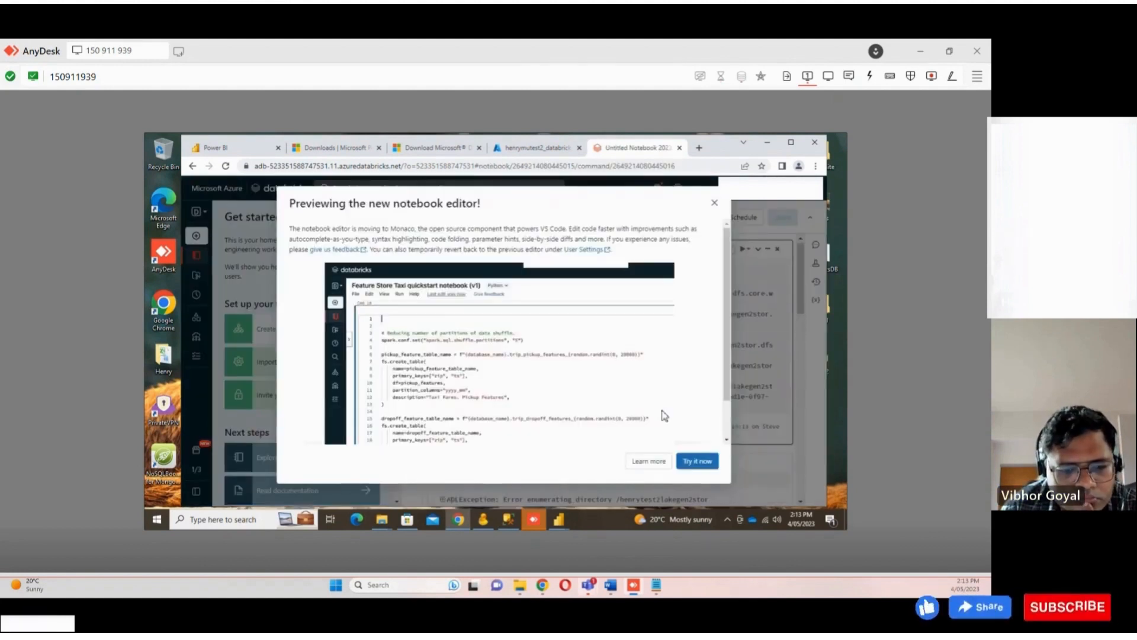
{"action": "left_click", "coordinate": [693, 465]}
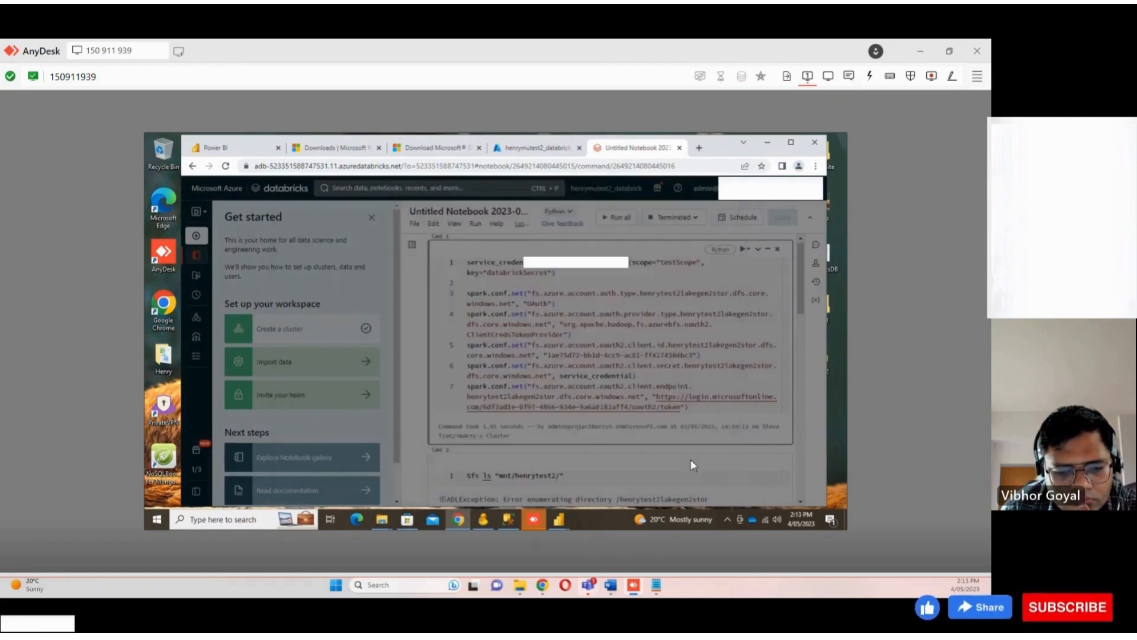
{"action": "left_click", "coordinate": [372, 219]}
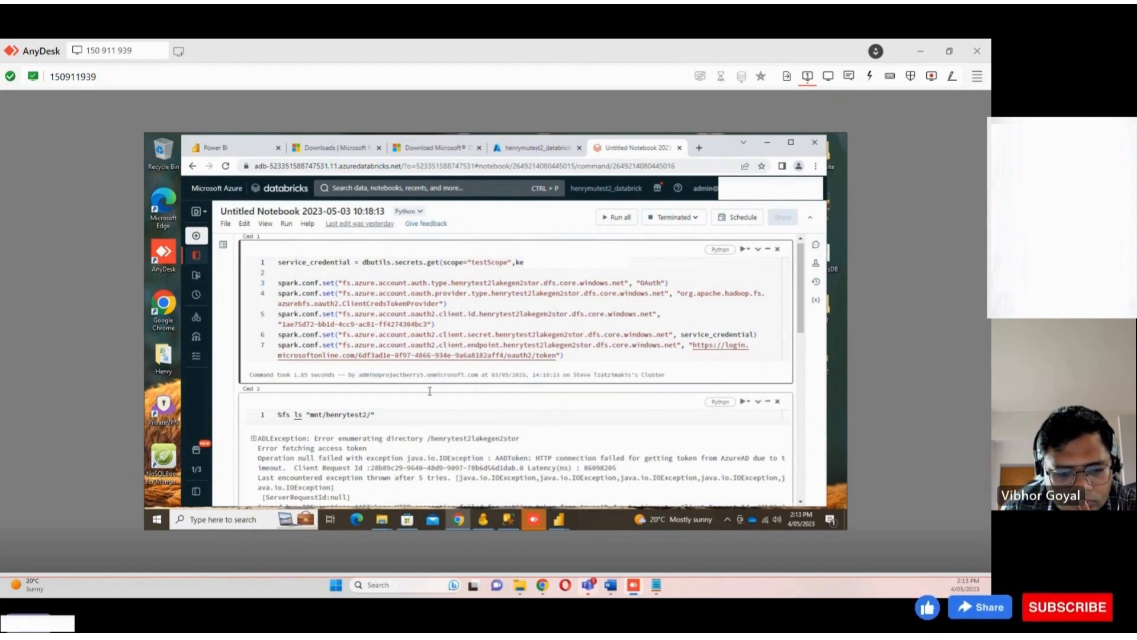
{"action": "left_click", "coordinate": [579, 355]}
{"action": "key", "text": "ctrl+a"}
{"action": "left_click", "coordinate": [579, 355]}
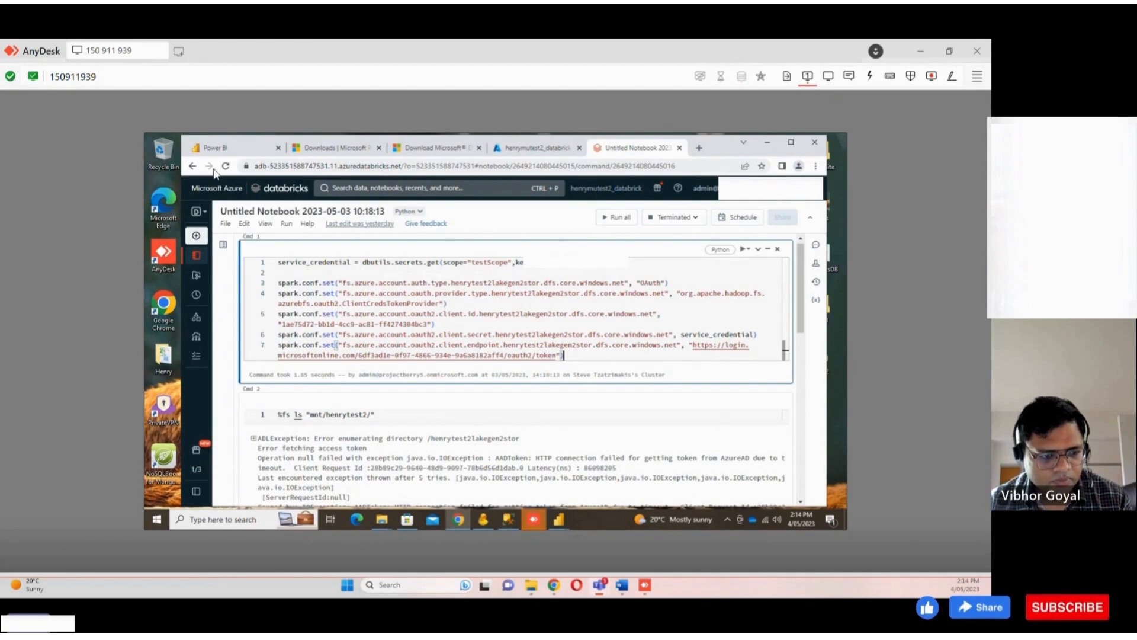
{"action": "left_click", "coordinate": [193, 166]}
Search Windows for ssms and open SQL Server Management Studio 19
{"action": "key", "text": "super"}
{"action": "type", "text": "data"}
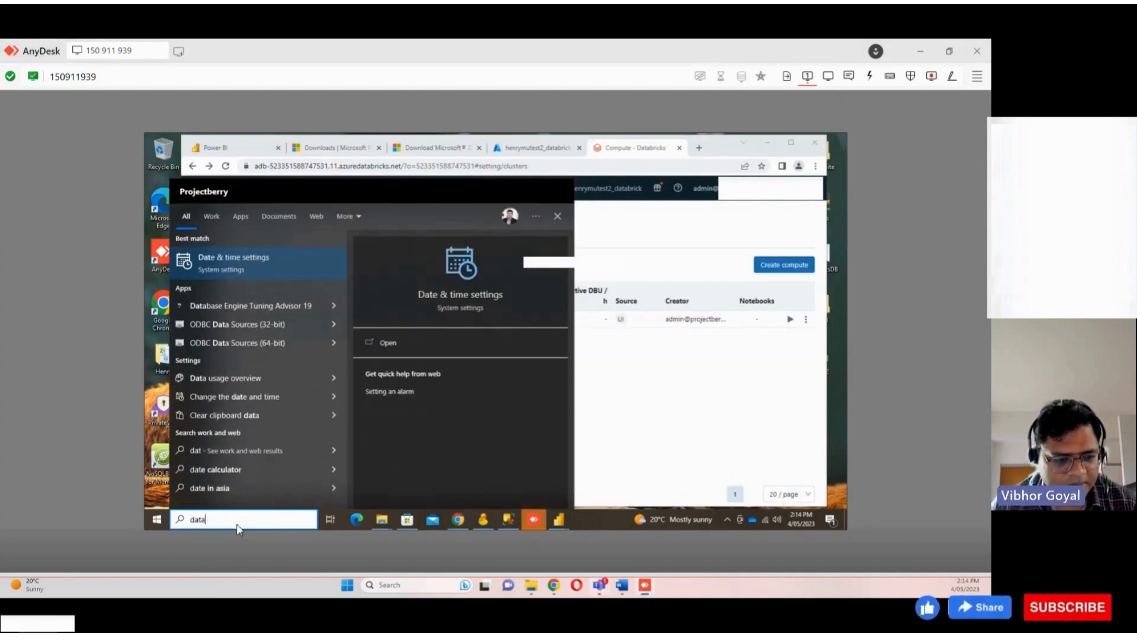
{"action": "type", "text": " mi"}
{"action": "key", "text": "BackSpace"}
{"action": "key", "text": "BackSpace"}
{"action": "key", "text": "BackSpace"}
{"action": "key", "text": "BackSpace"}
{"action": "key", "text": "BackSpace"}
{"action": "key", "text": "BackSpace"}
{"action": "key", "text": "BackSpace"}
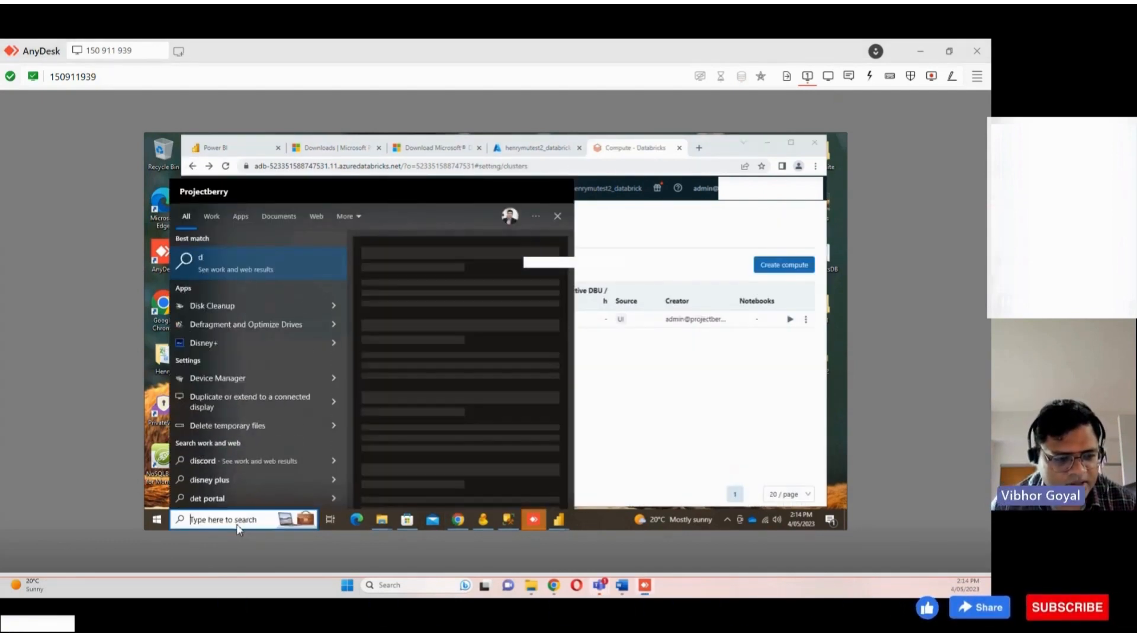
{"action": "type", "text": "ss"}
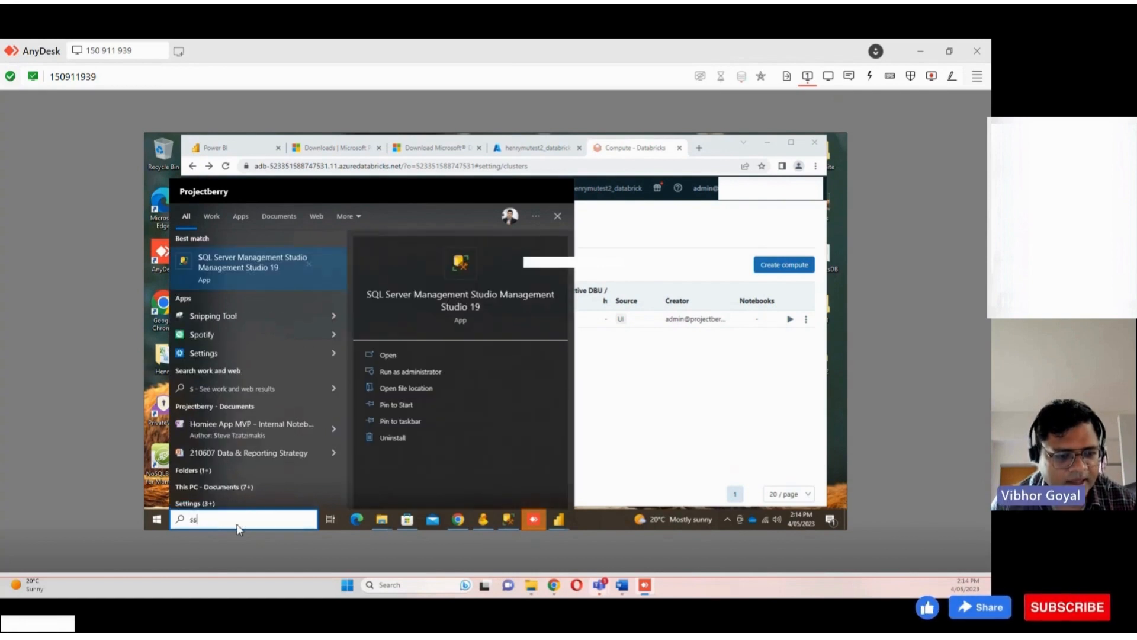
{"action": "type", "text": "ms"}
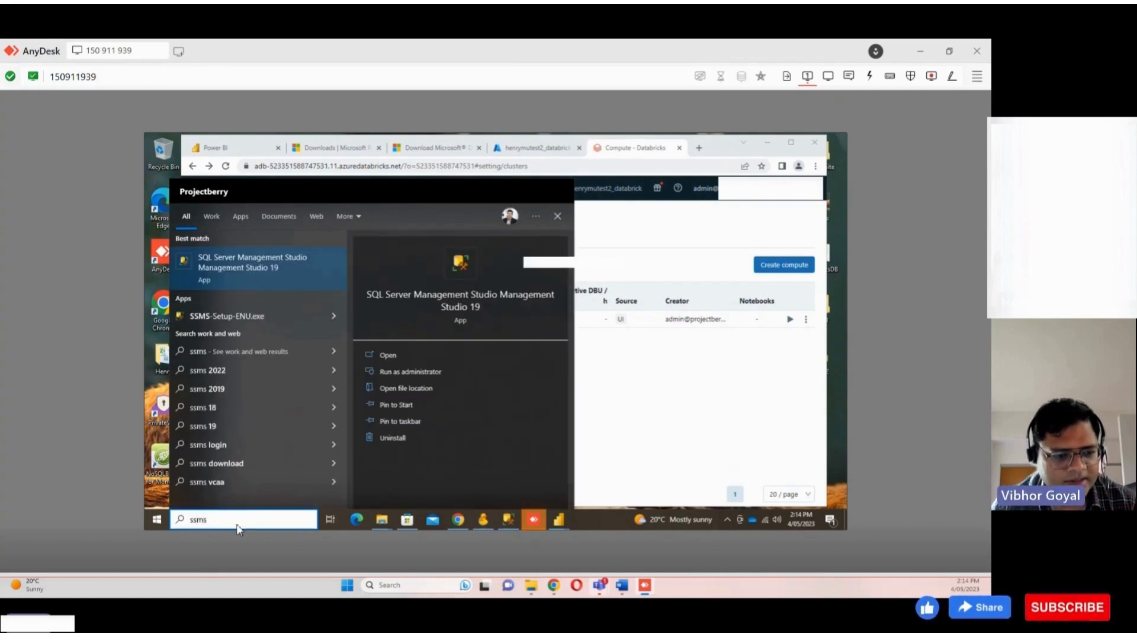
{"action": "left_click", "coordinate": [273, 286]}
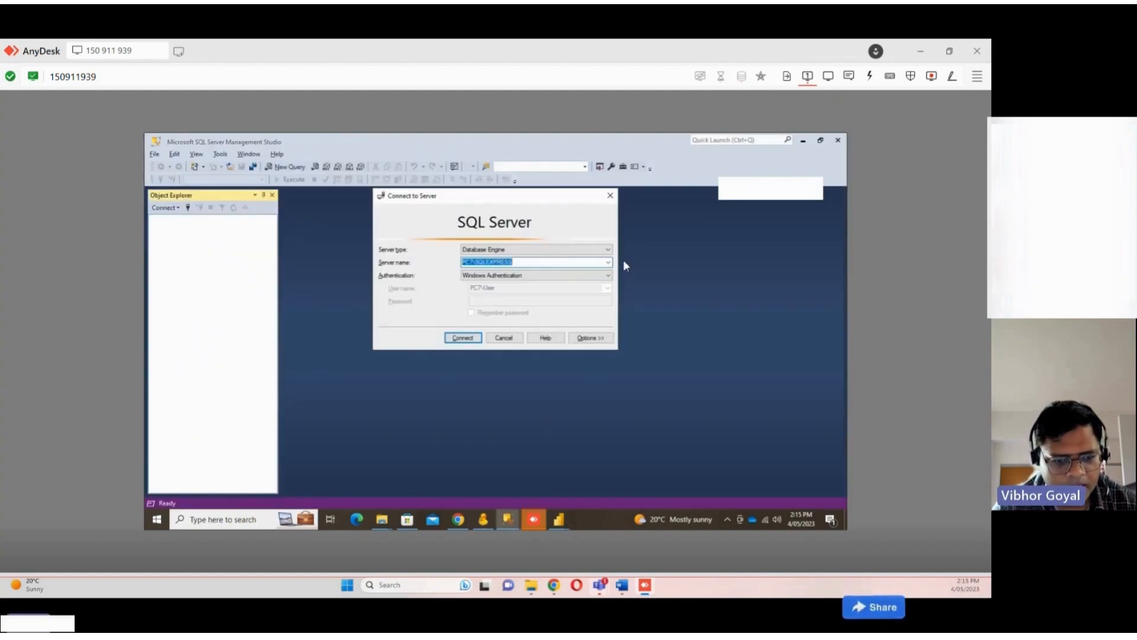
Connect to the local SQLEXPRESS server and expand the SFMStats database in Object Explorer
{"action": "left_click", "coordinate": [466, 337]}
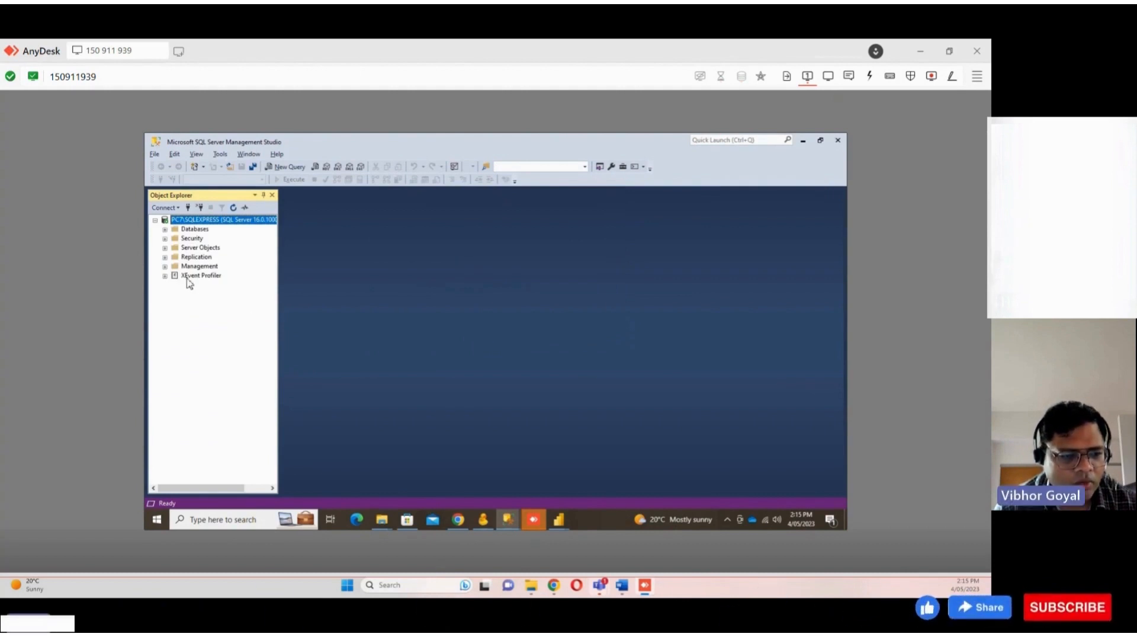
{"action": "double_click", "coordinate": [195, 229]}
{"action": "double_click", "coordinate": [204, 239]}
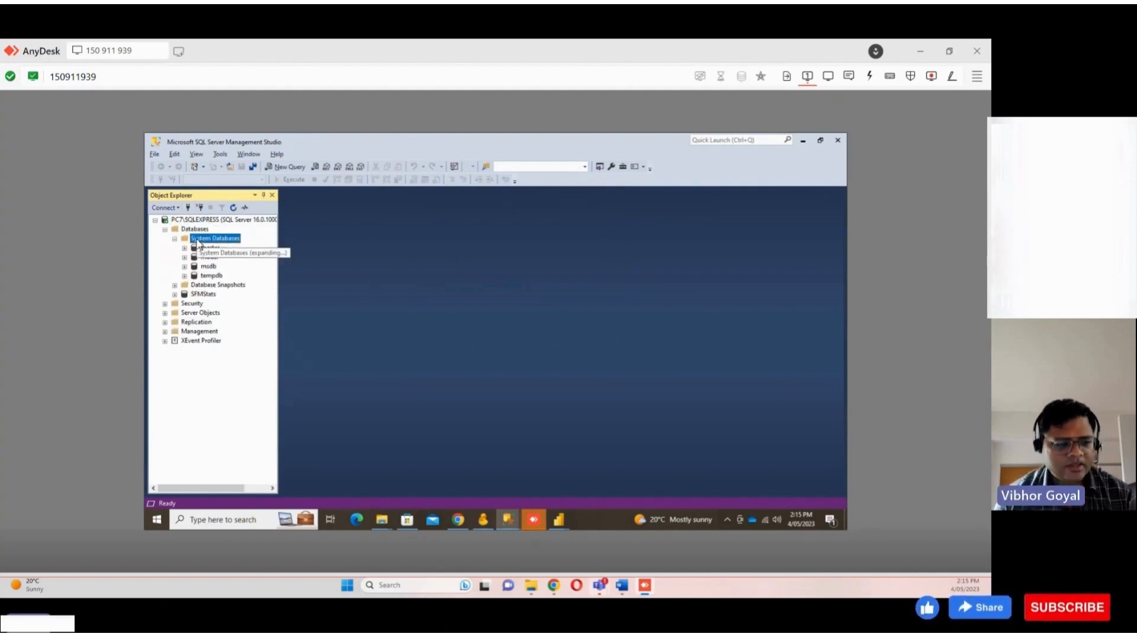
{"action": "left_click", "coordinate": [175, 239]}
{"action": "double_click", "coordinate": [206, 256]}
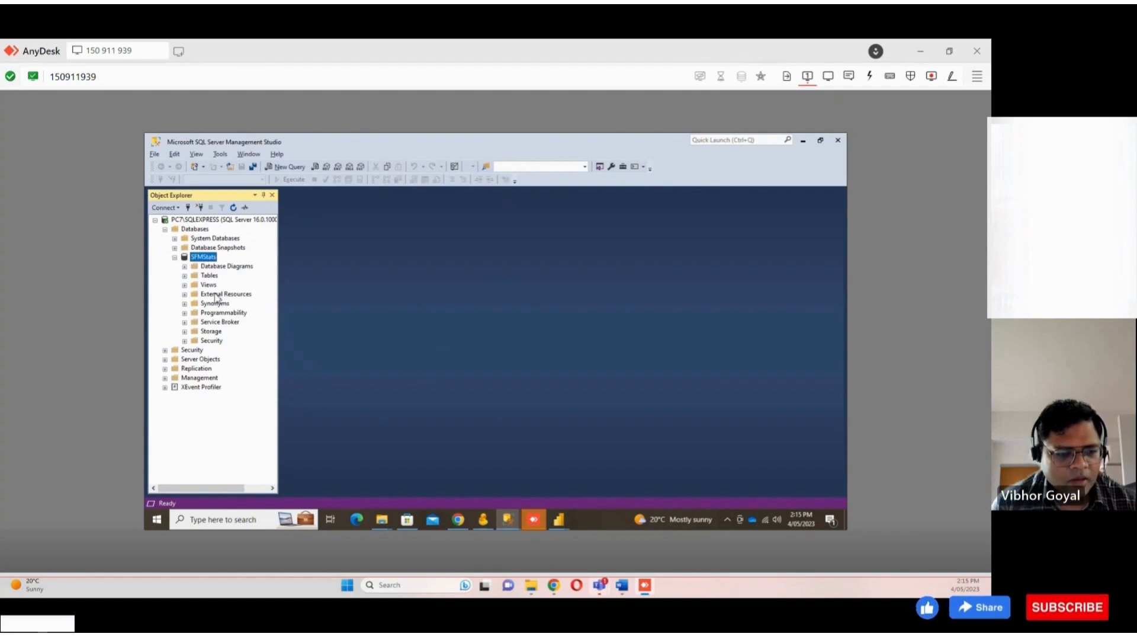
Switch back to the Azure portal home page in the browser
{"action": "left_click", "coordinate": [247, 520]}
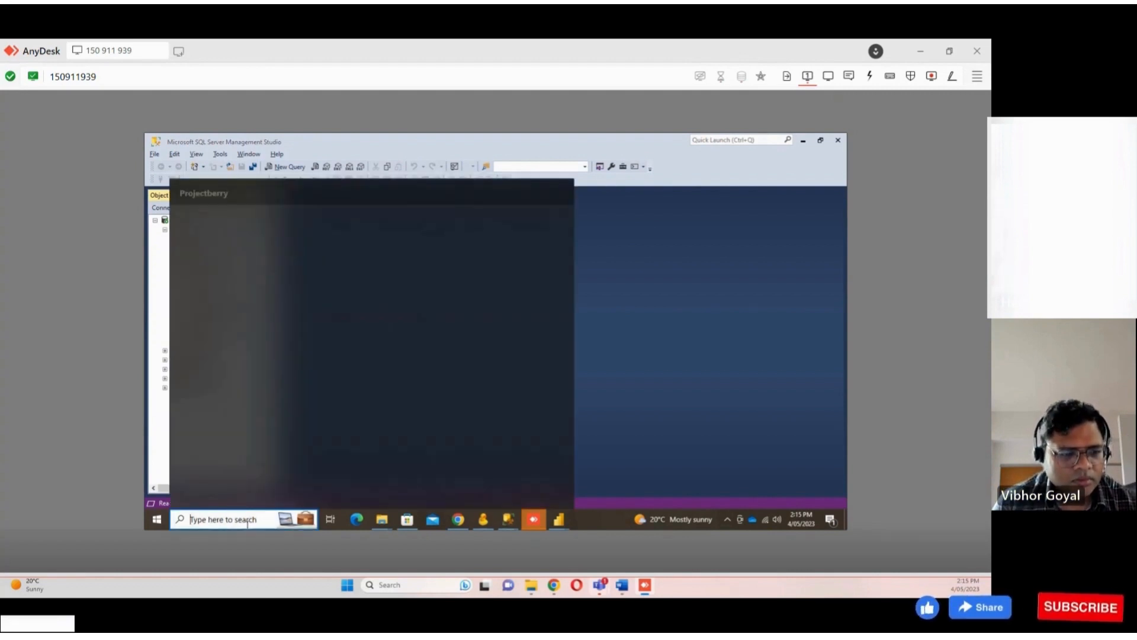
{"action": "left_click", "coordinate": [458, 519]}
{"action": "left_click", "coordinate": [198, 205]}
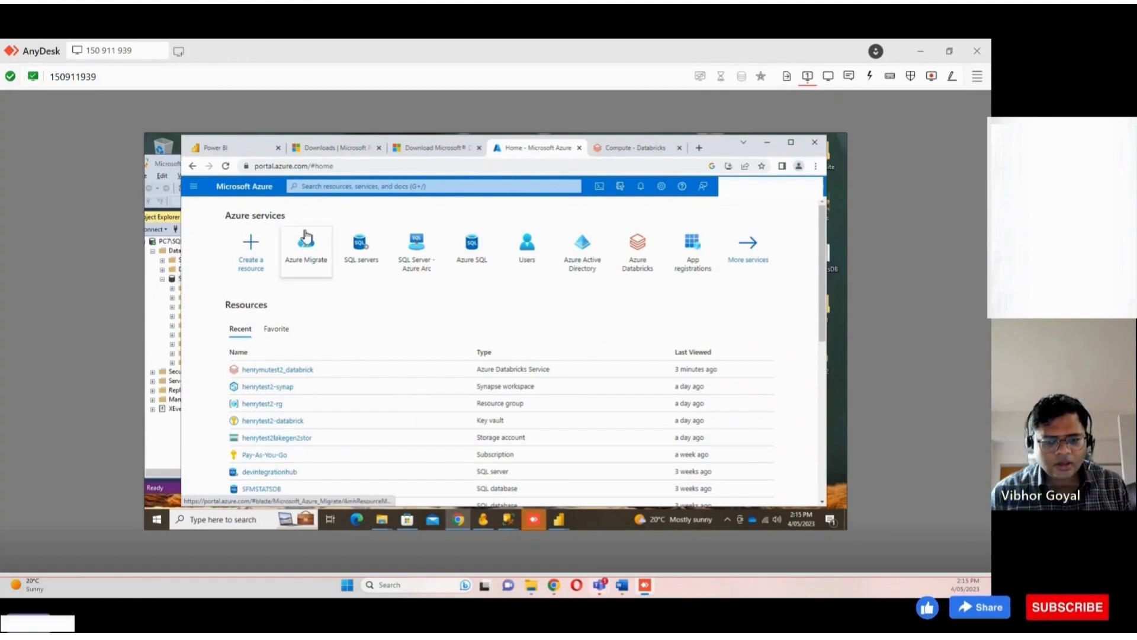
{"action": "left_click", "coordinate": [330, 186]}
{"action": "left_click", "coordinate": [250, 244]}
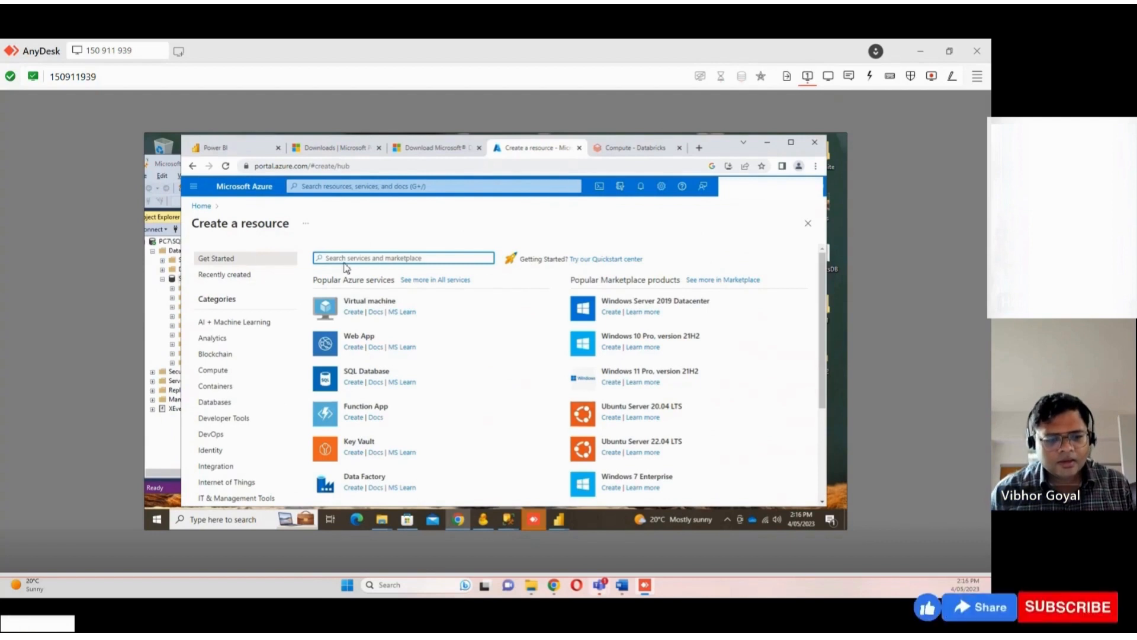
{"action": "left_click", "coordinate": [193, 167]}
Search the portal for Resource groups and open the Resource groups page
{"action": "left_click", "coordinate": [354, 187]}
{"action": "type", "text": "ro"}
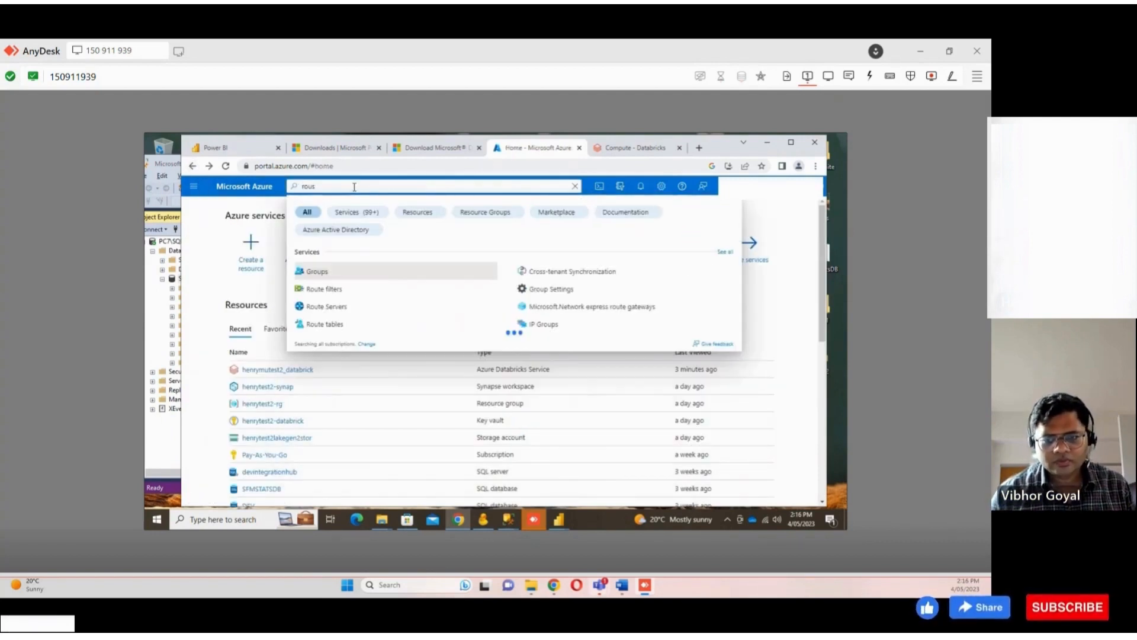
{"action": "key", "text": "BackSpace"}
{"action": "type", "text": "re"}
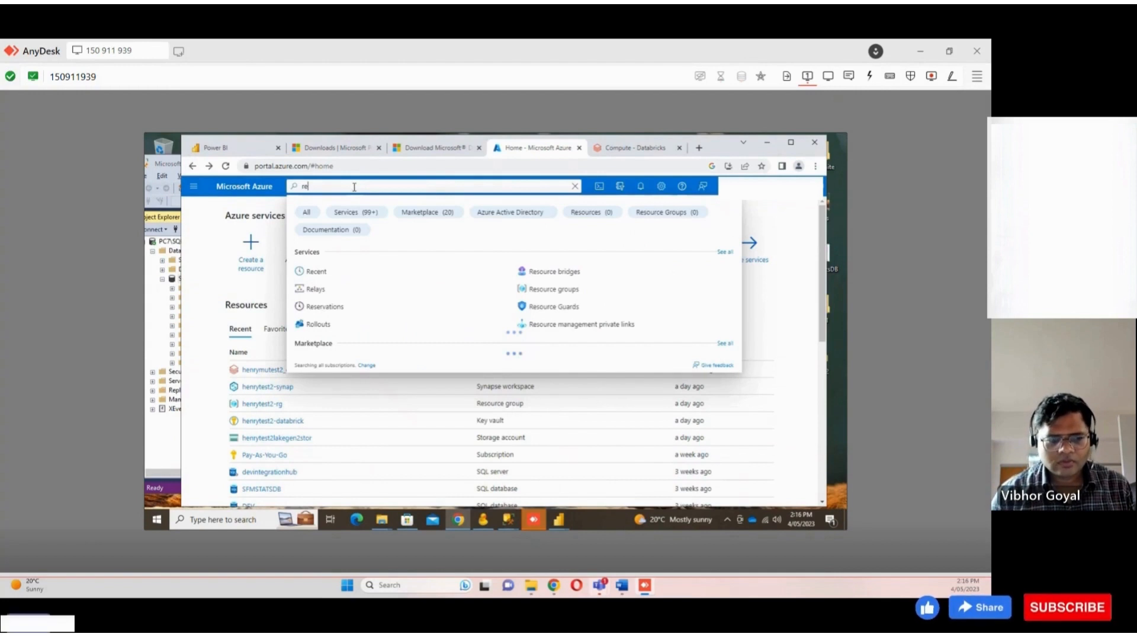
{"action": "type", "text": "sour"}
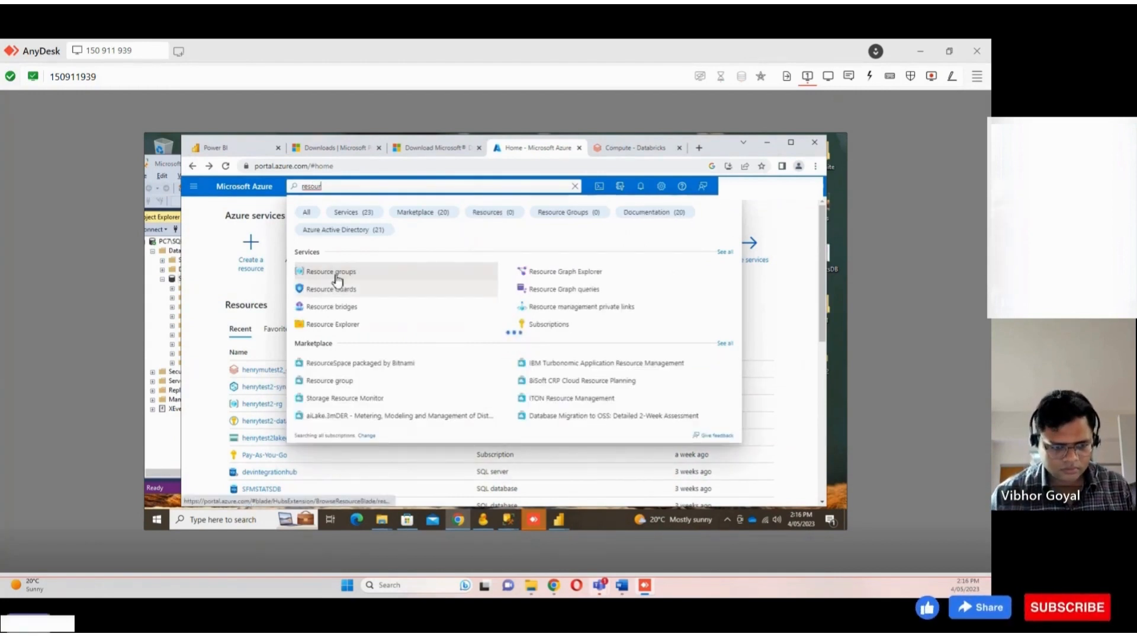
{"action": "left_click", "coordinate": [337, 272]}
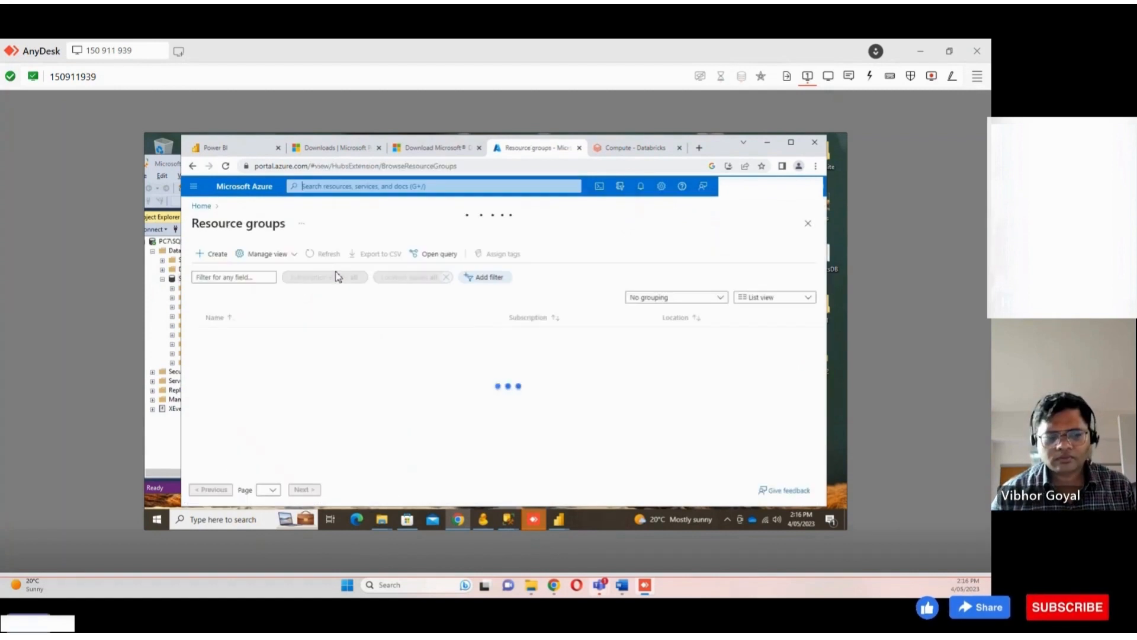
Create a new resource group named henrytest3 in the East US region
{"action": "left_click", "coordinate": [212, 254]}
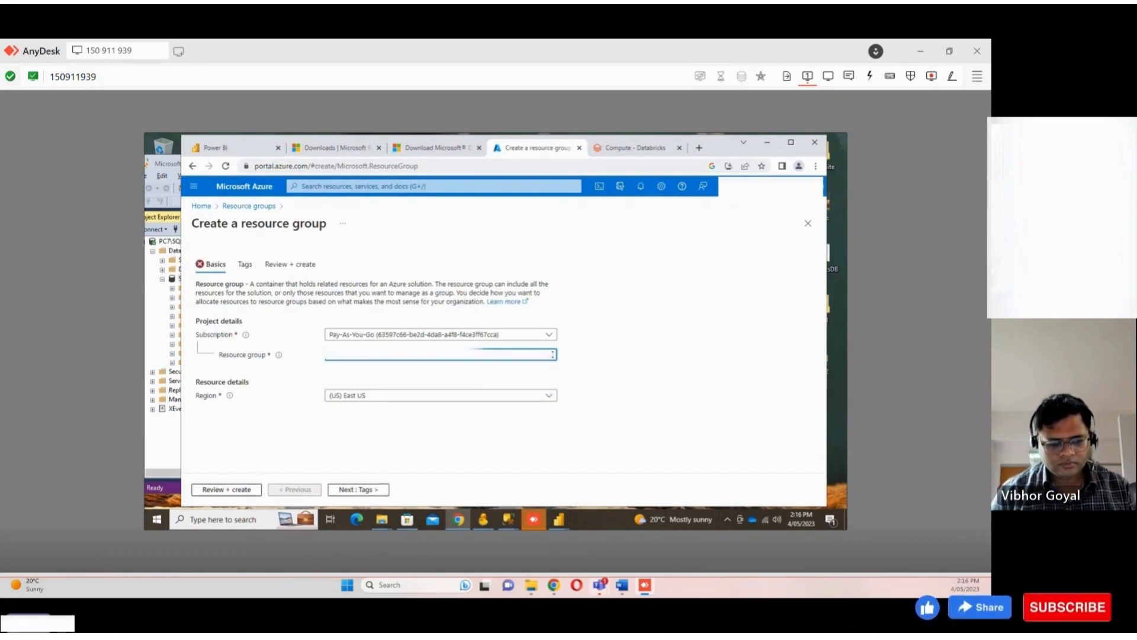
{"action": "left_click", "coordinate": [240, 490]}
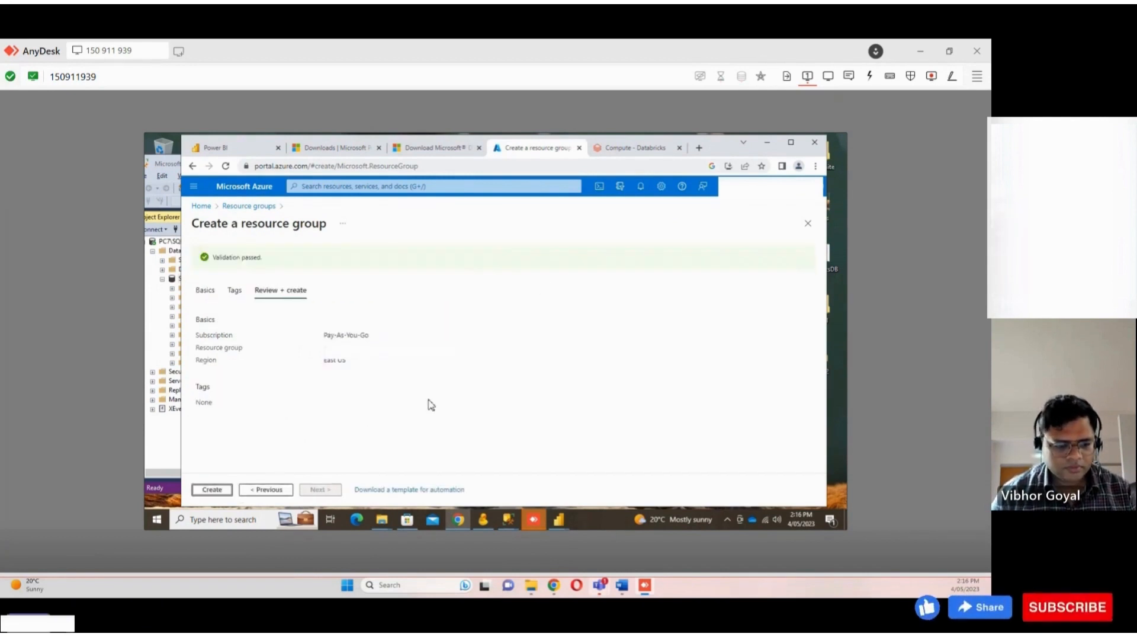
{"action": "left_click", "coordinate": [228, 491]}
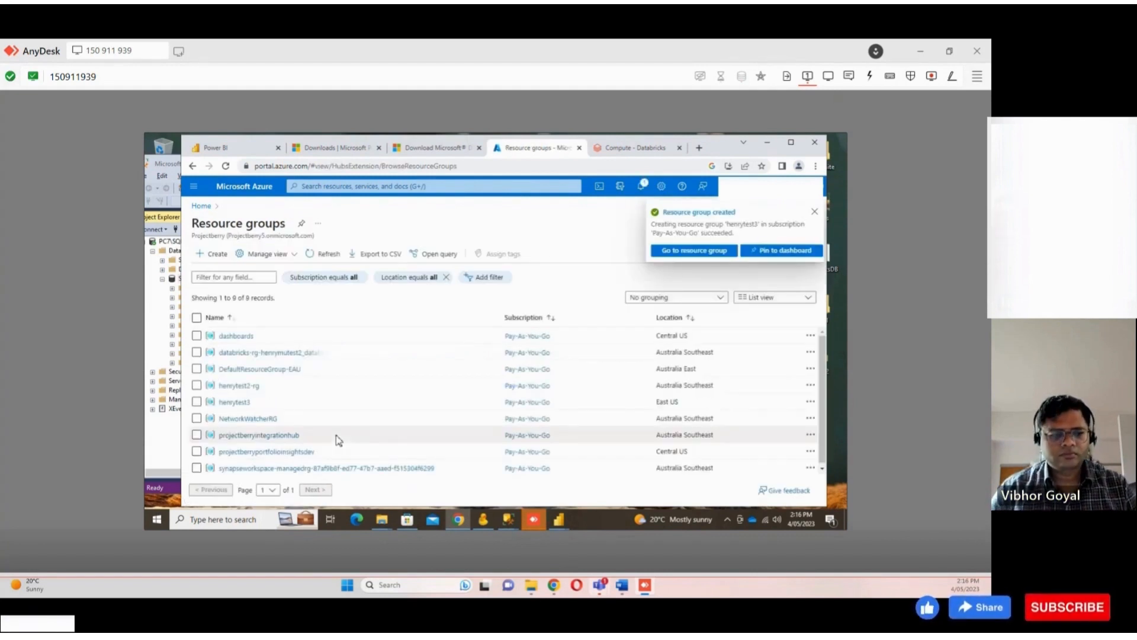
Open the henrytest3 resource group to check it, then return to the portal home page
{"action": "left_click", "coordinate": [235, 401]}
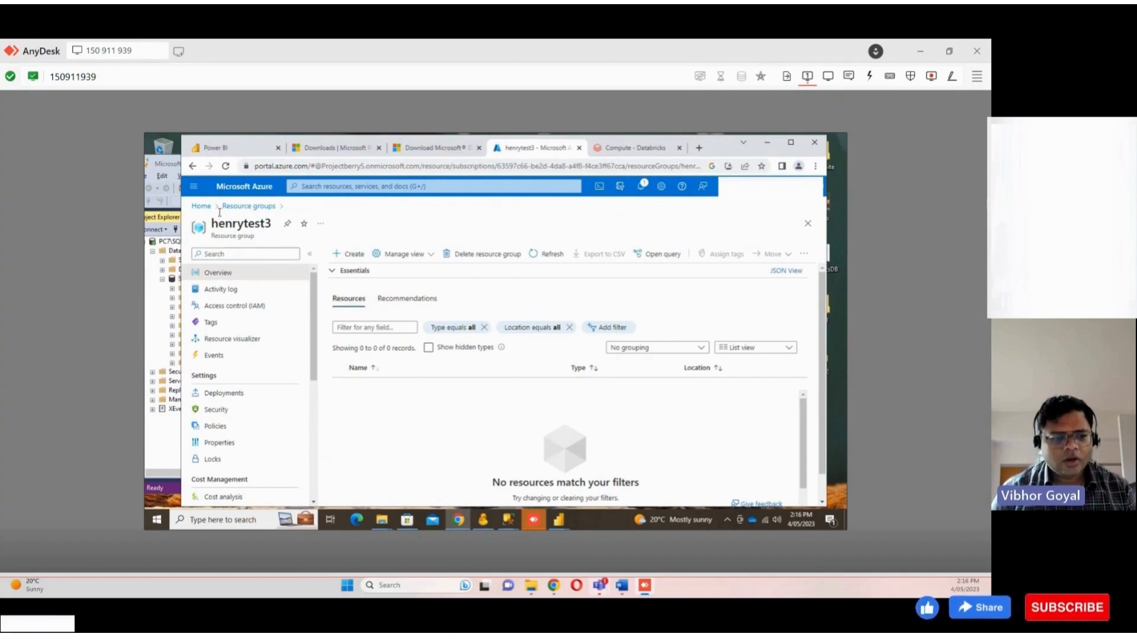
{"action": "left_click", "coordinate": [346, 185]}
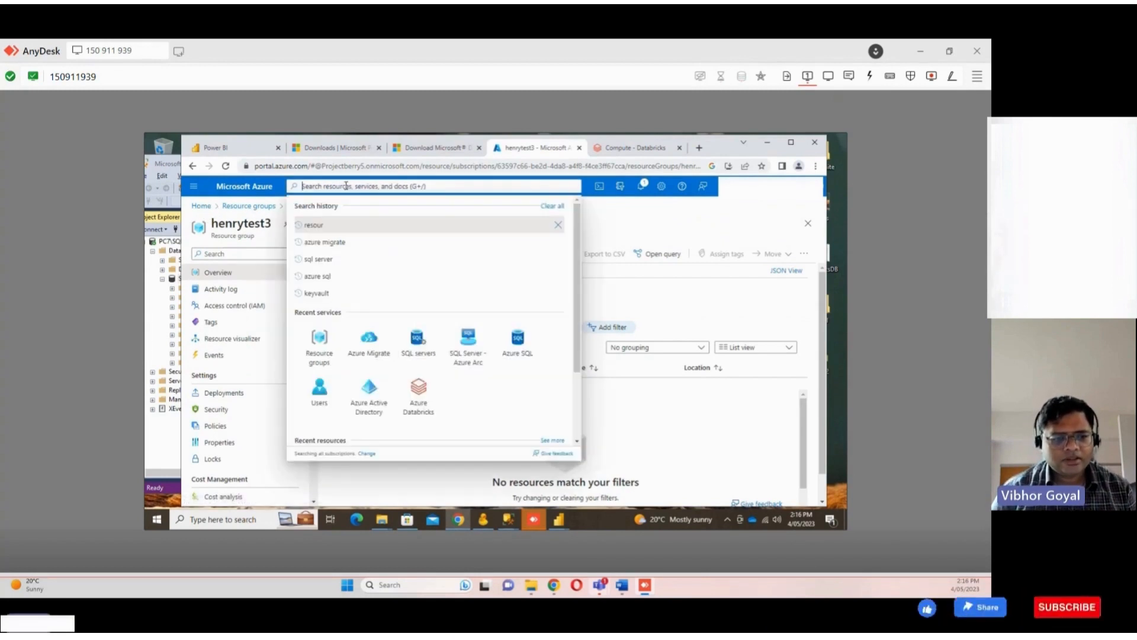
{"action": "left_click", "coordinate": [200, 206]}
Search the portal for Azure SQL and open the Azure SQL service page
{"action": "left_click", "coordinate": [325, 186]}
{"action": "type", "text": "sql"}
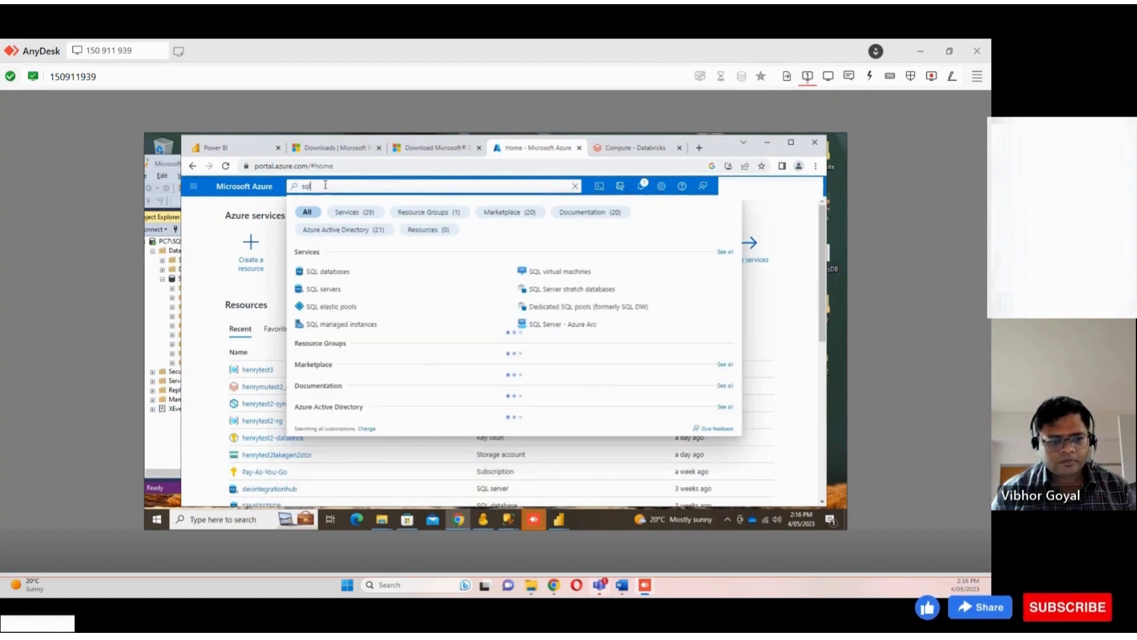
{"action": "type", "text": " server"}
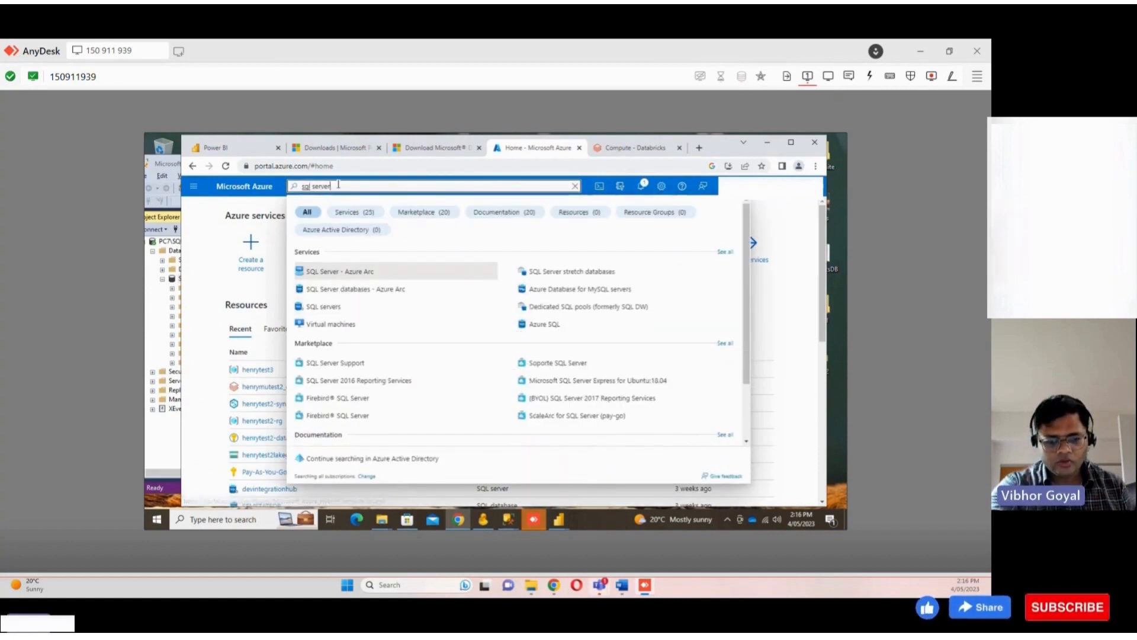
{"action": "left_click_drag", "start_coordinate": [338, 184], "coordinate": [274, 187]}
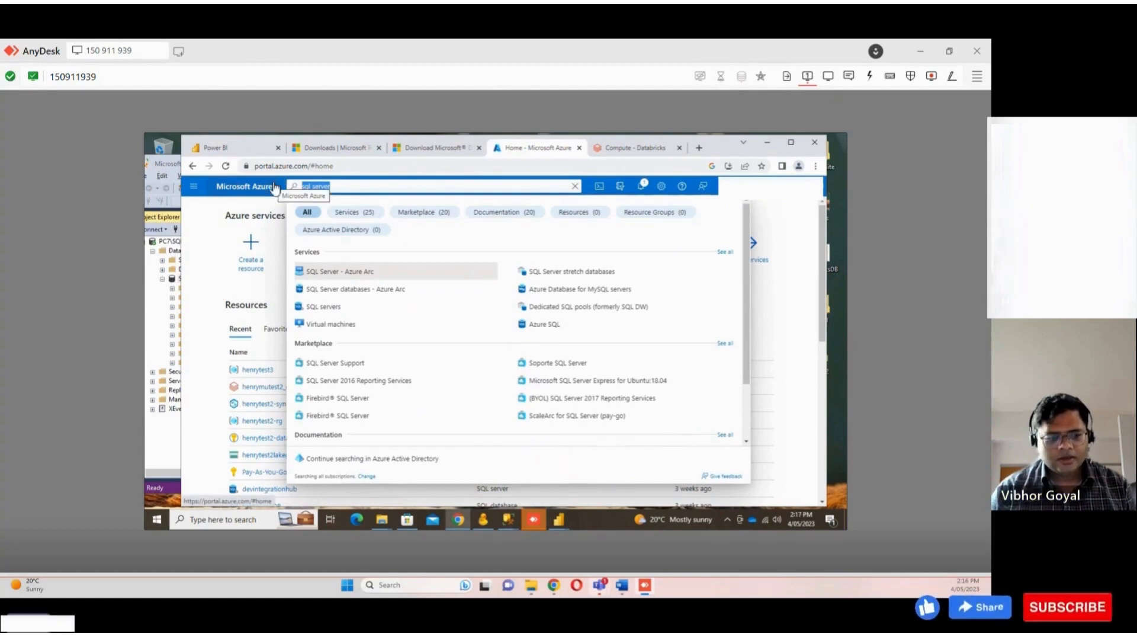
{"action": "type", "text": "azure"}
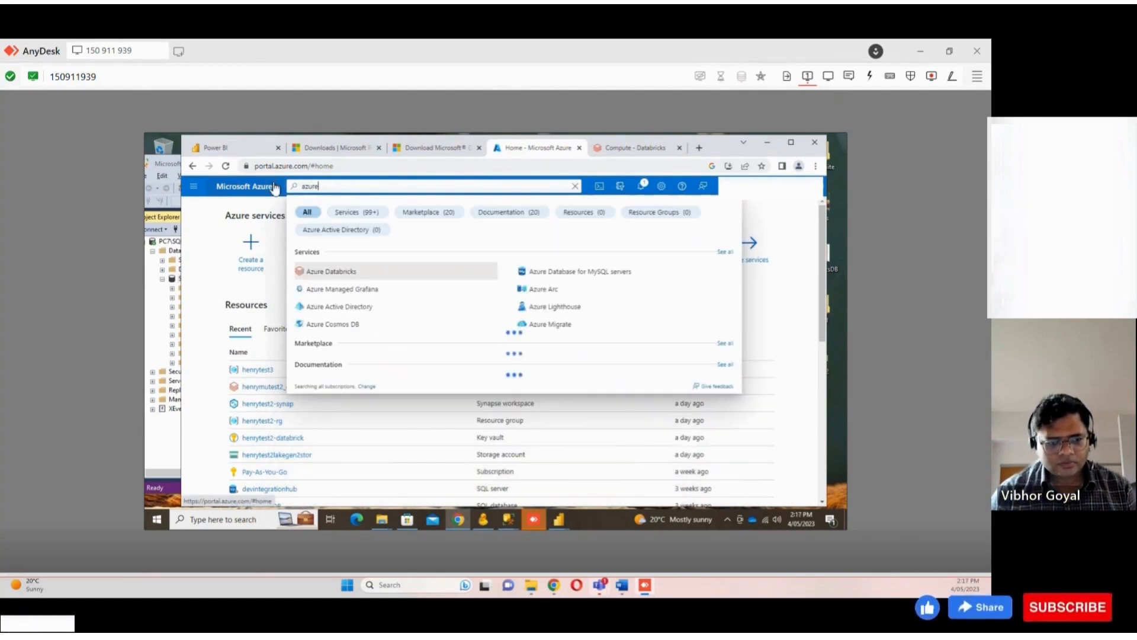
{"action": "type", "text": " sql"}
{"action": "left_click", "coordinate": [343, 271]}
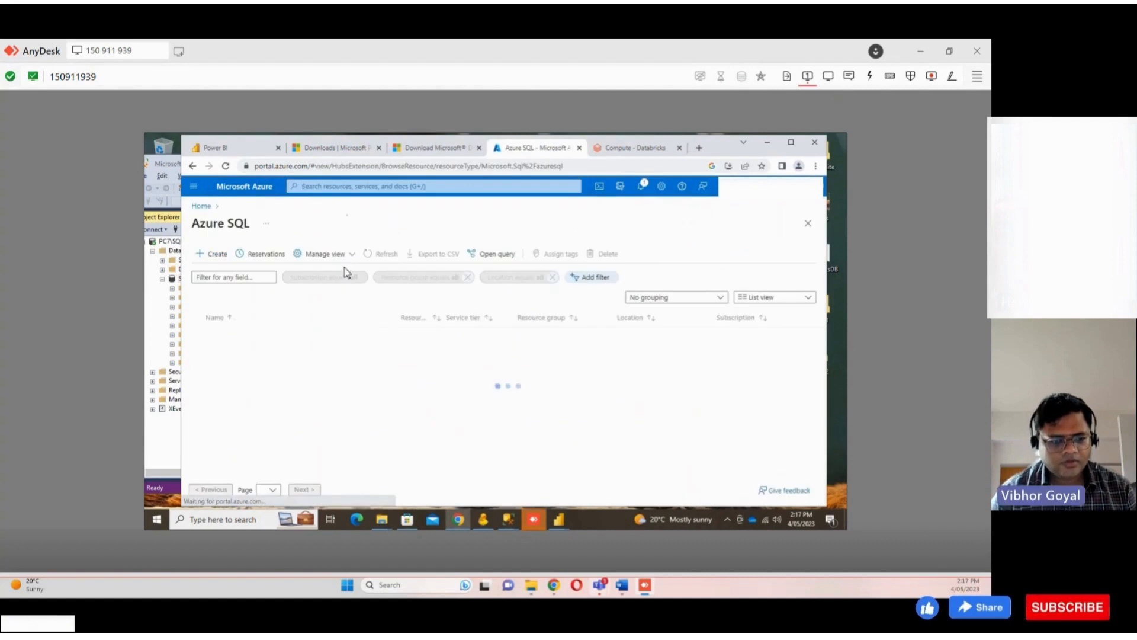
Start creating a single SQL database and choose the henrytest3 resource group for it
{"action": "left_click", "coordinate": [202, 254]}
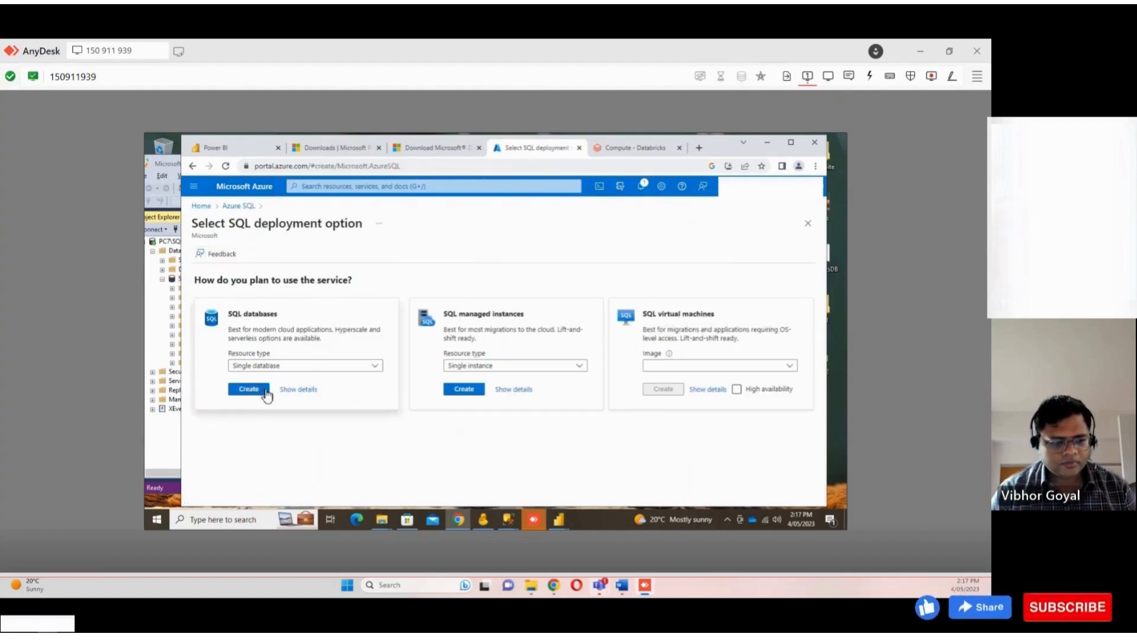
{"action": "left_click", "coordinate": [265, 391]}
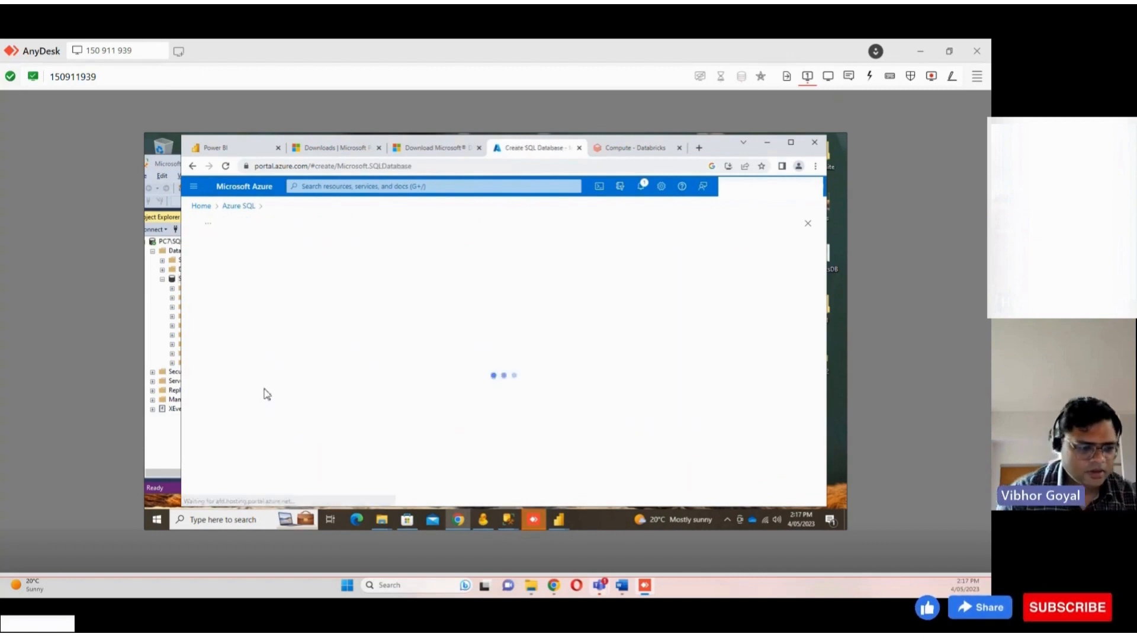
{"action": "left_click", "coordinate": [393, 430]}
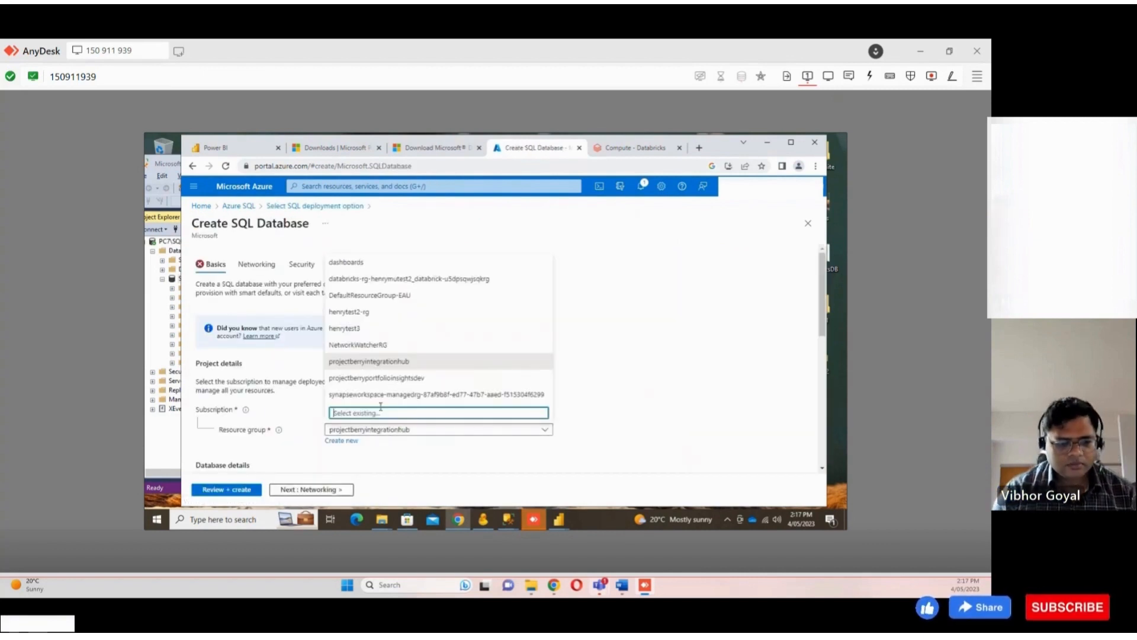
{"action": "left_click", "coordinate": [362, 333]}
Fill in the database name, checking the local SFMStats database in Management Studio for reference
{"action": "scroll", "coordinate": [359, 373], "scroll_direction": "down", "scroll_amount": 4}
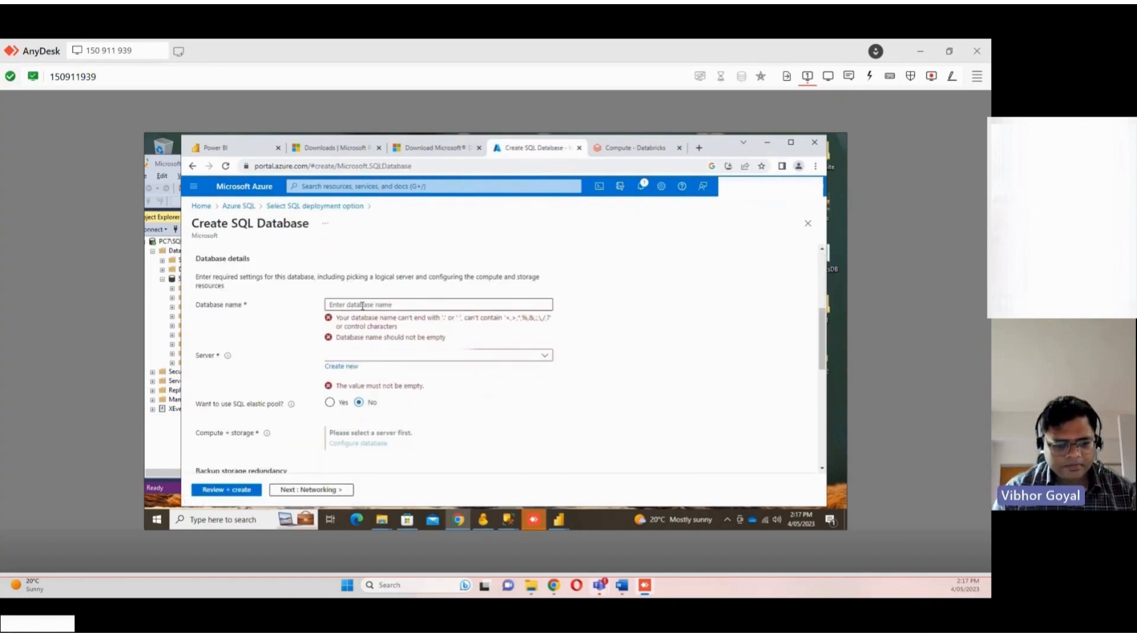
{"action": "left_click", "coordinate": [363, 305]}
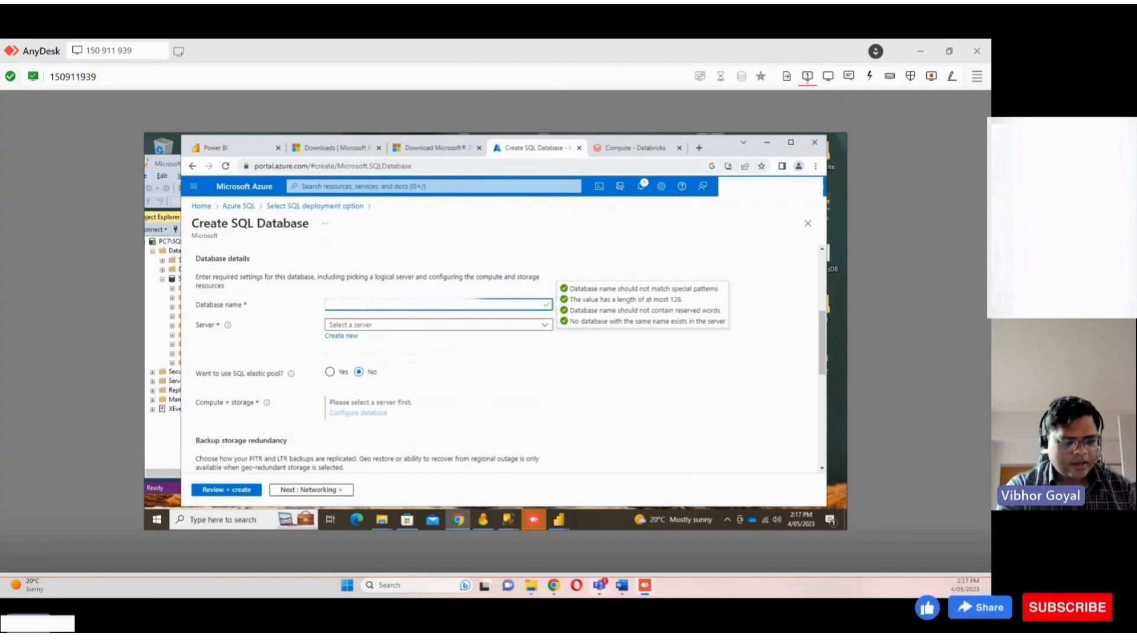
{"action": "scroll", "coordinate": [385, 287], "scroll_direction": "up", "scroll_amount": 1}
{"action": "left_click", "coordinate": [167, 166]}
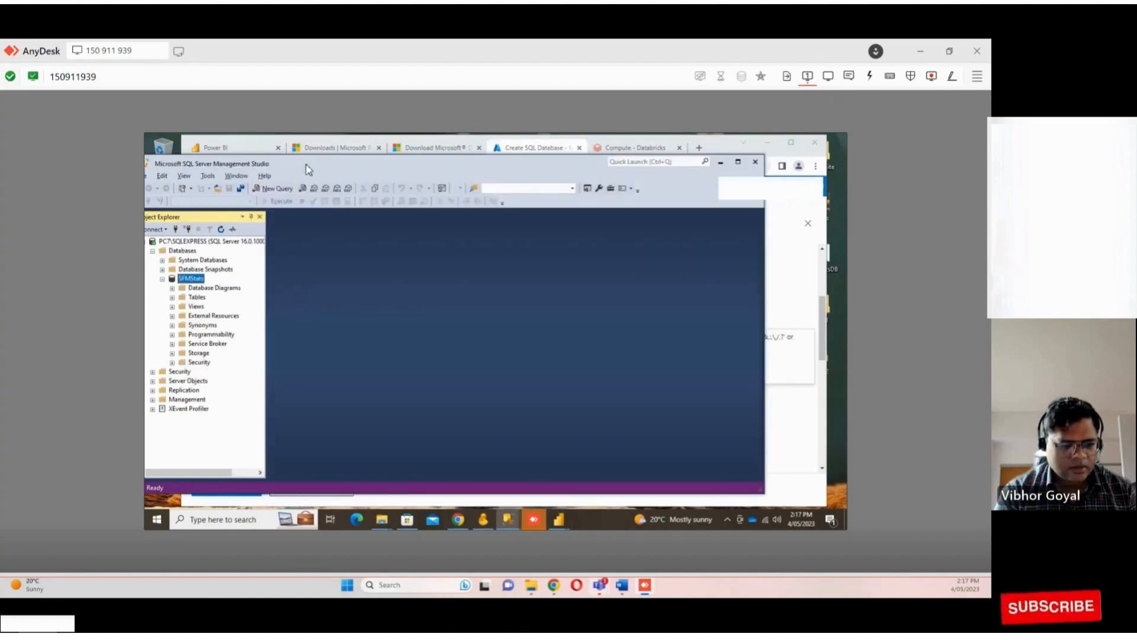
{"action": "left_click_drag", "start_coordinate": [307, 168], "coordinate": [415, 175]}
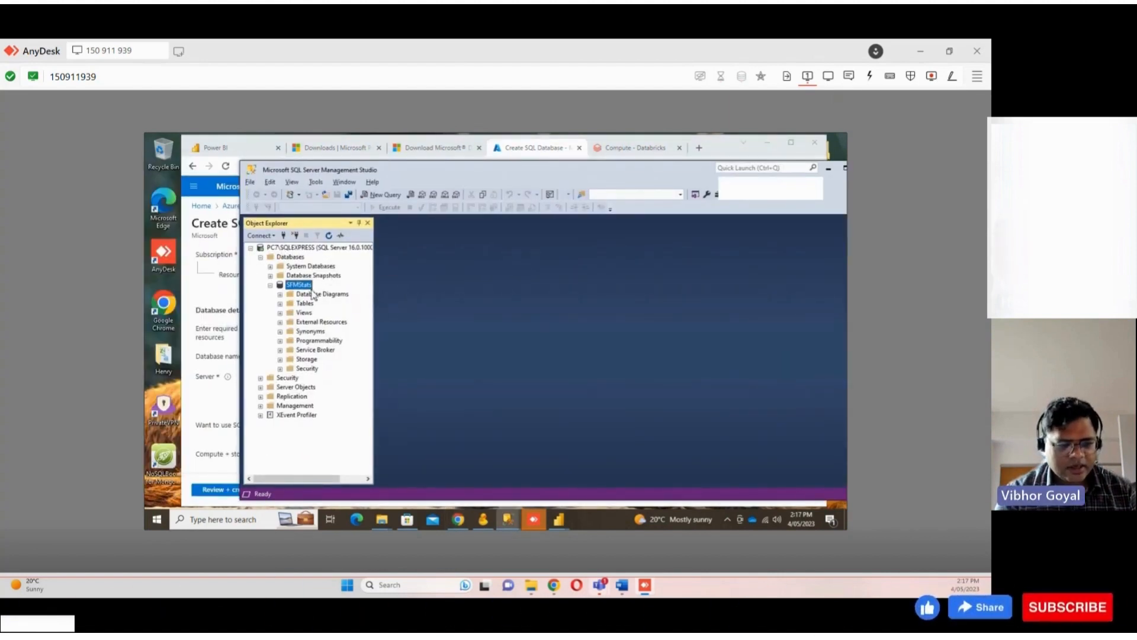
{"action": "left_click", "coordinate": [190, 399]}
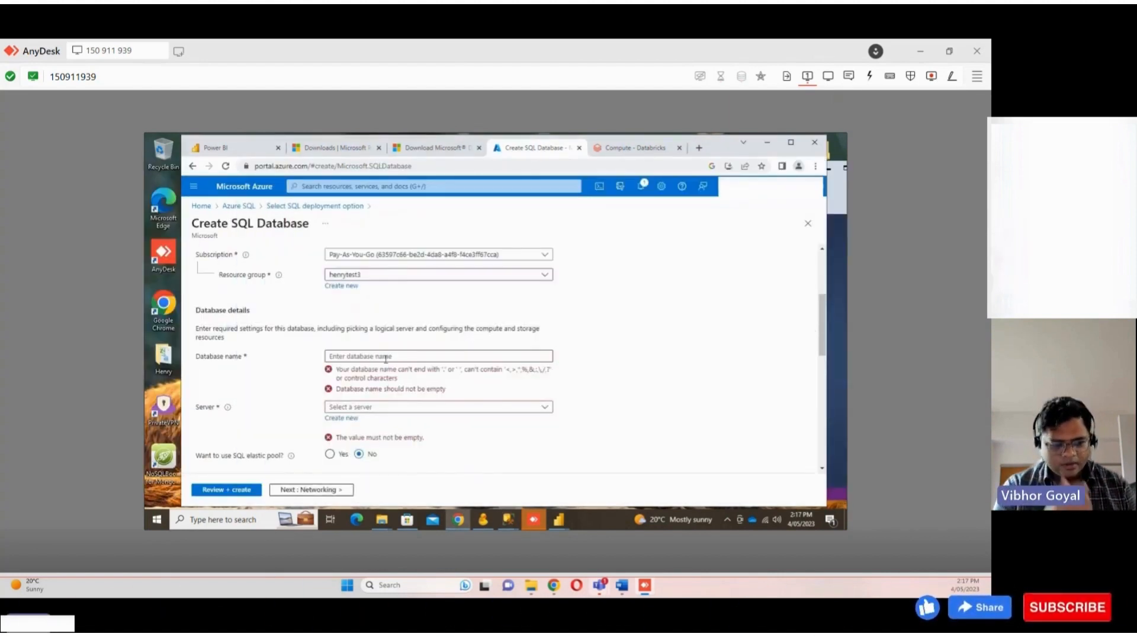
{"action": "left_click", "coordinate": [385, 357]}
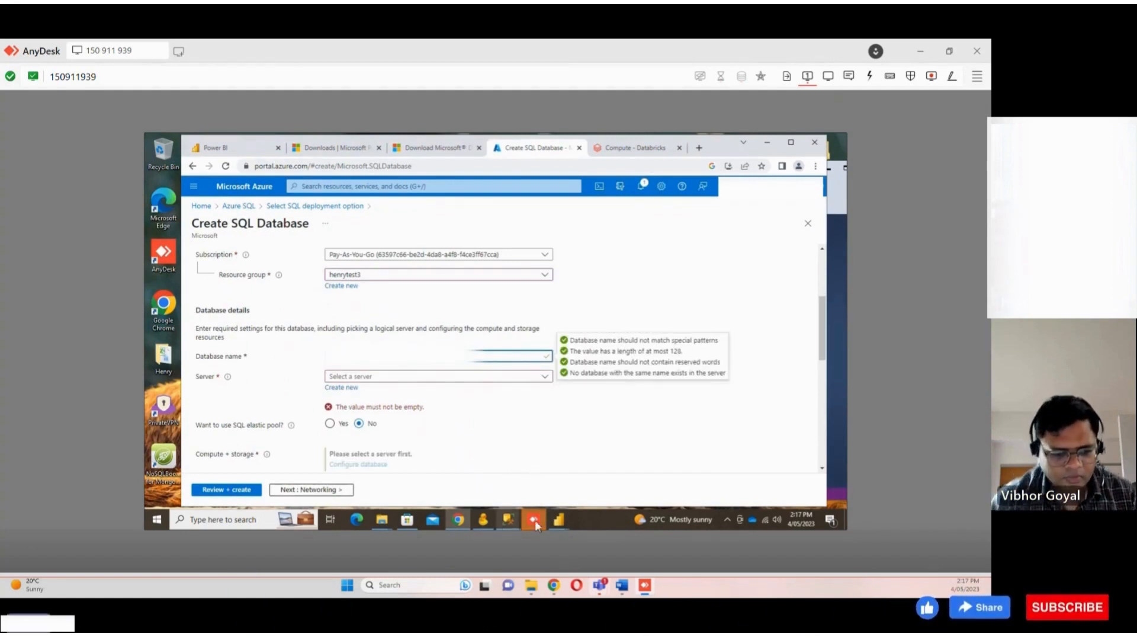
Open the server list and start creating a new SQL database server
{"action": "left_click", "coordinate": [513, 526]}
{"action": "left_click", "coordinate": [390, 379]}
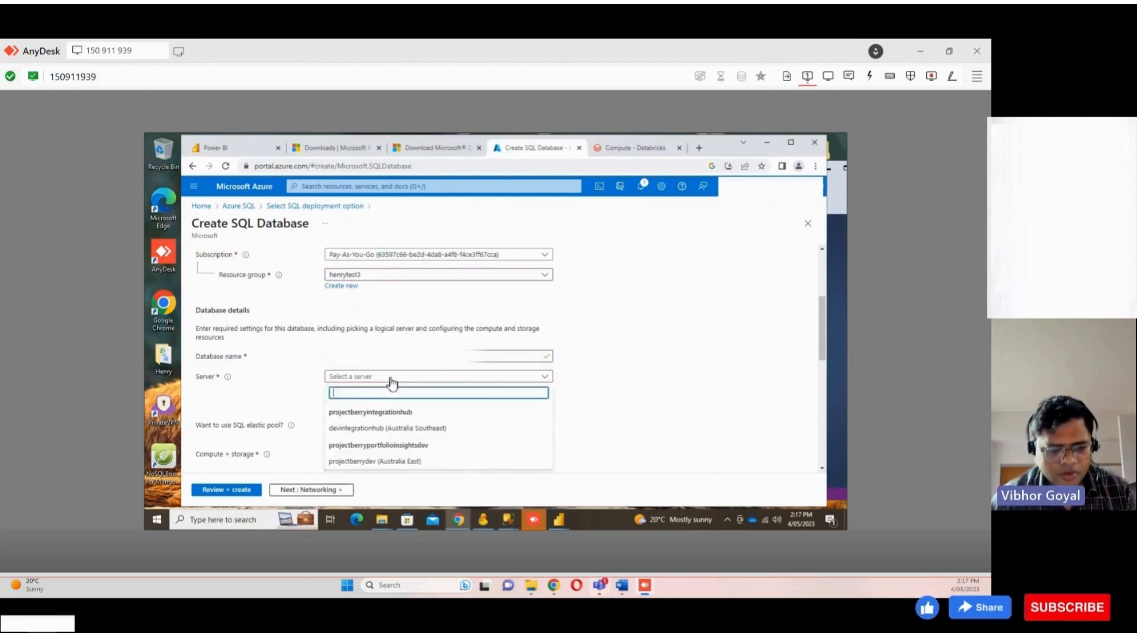
{"action": "left_click", "coordinate": [405, 380]}
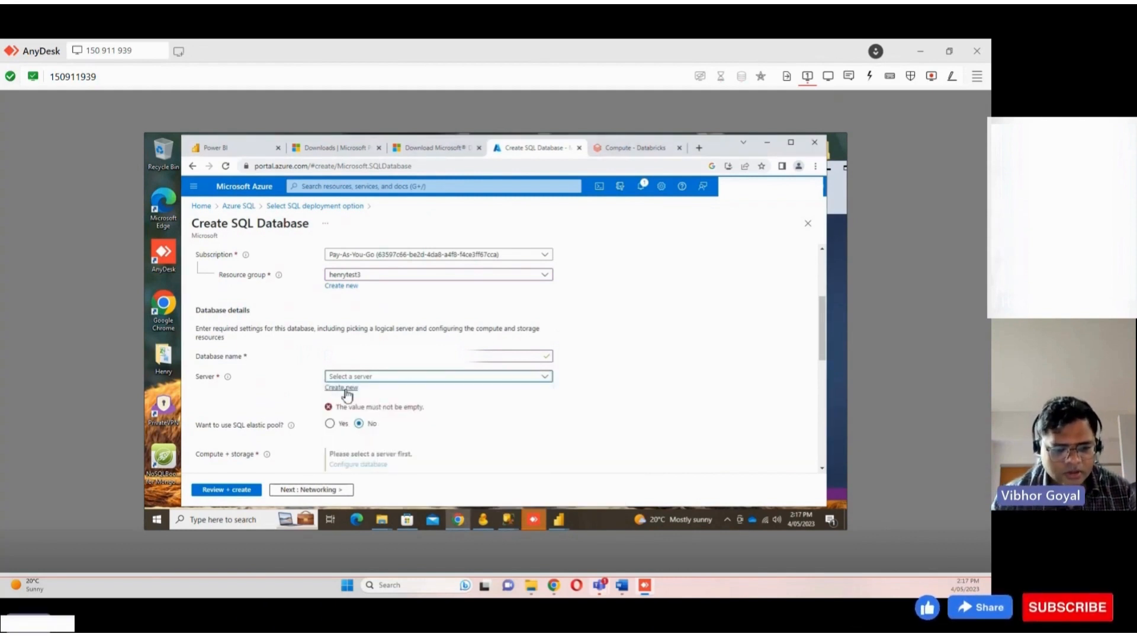
{"action": "left_click", "coordinate": [345, 388]}
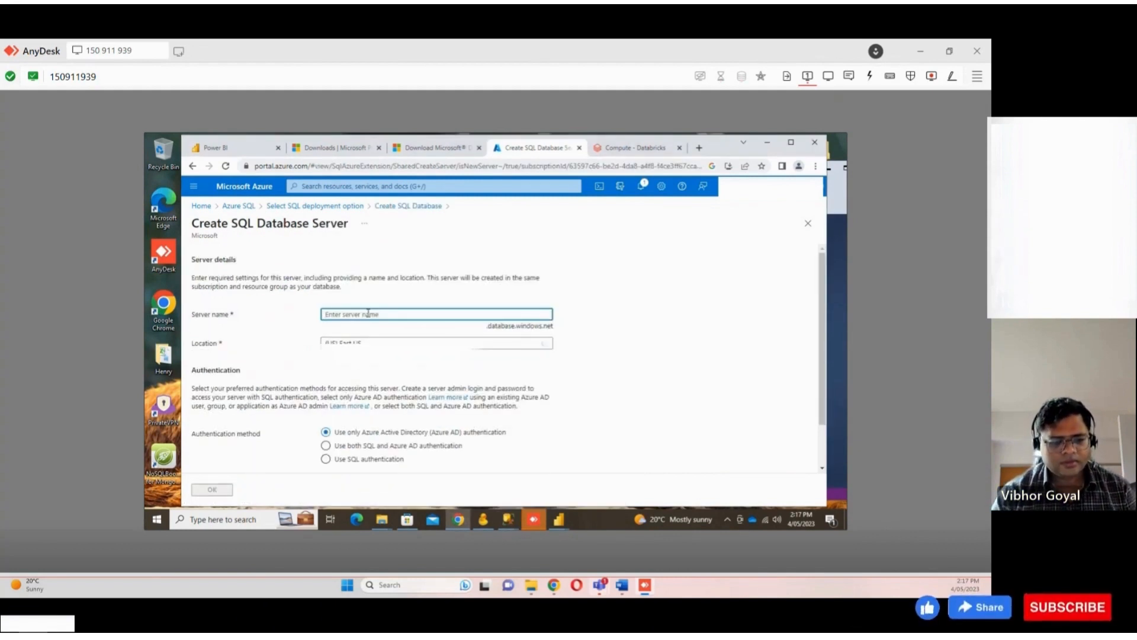
Name the new server sfmstats
{"action": "type", "text": "sta"}
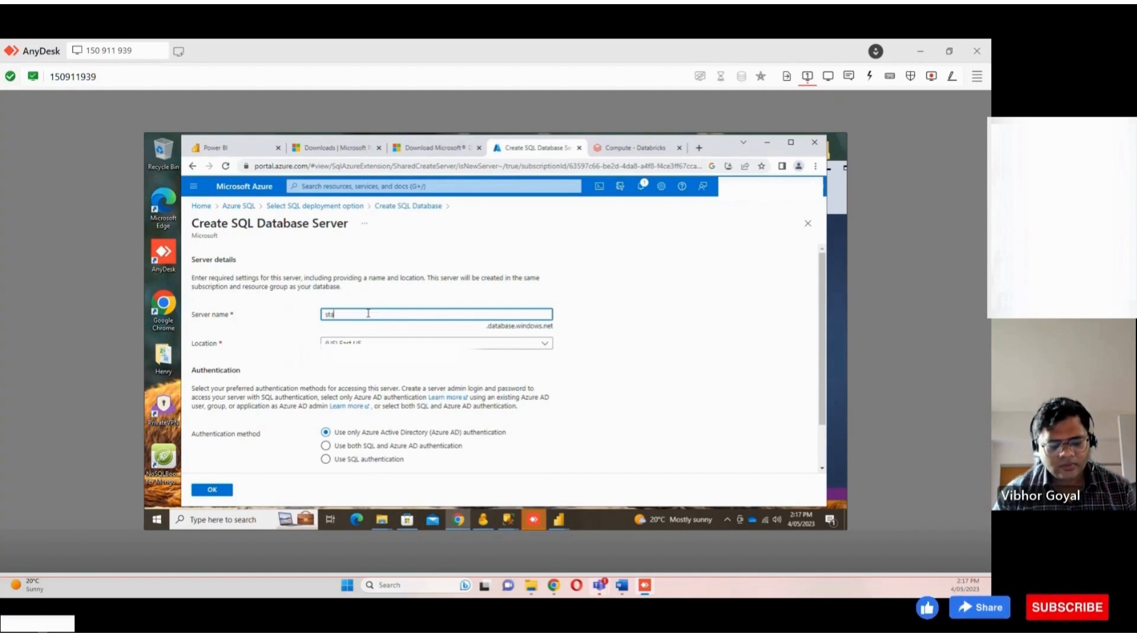
{"action": "type", "text": "te"}
{"action": "key", "text": "BackSpace"}
{"action": "key", "text": "BackSpace"}
{"action": "key", "text": "BackSpace"}
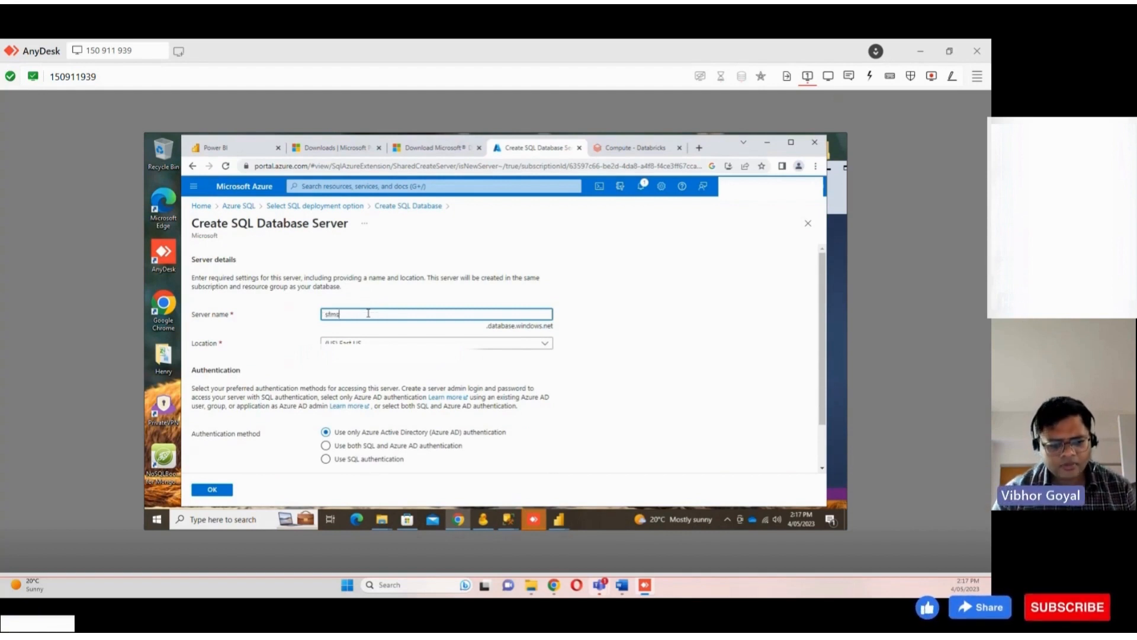
{"action": "type", "text": "ats"}
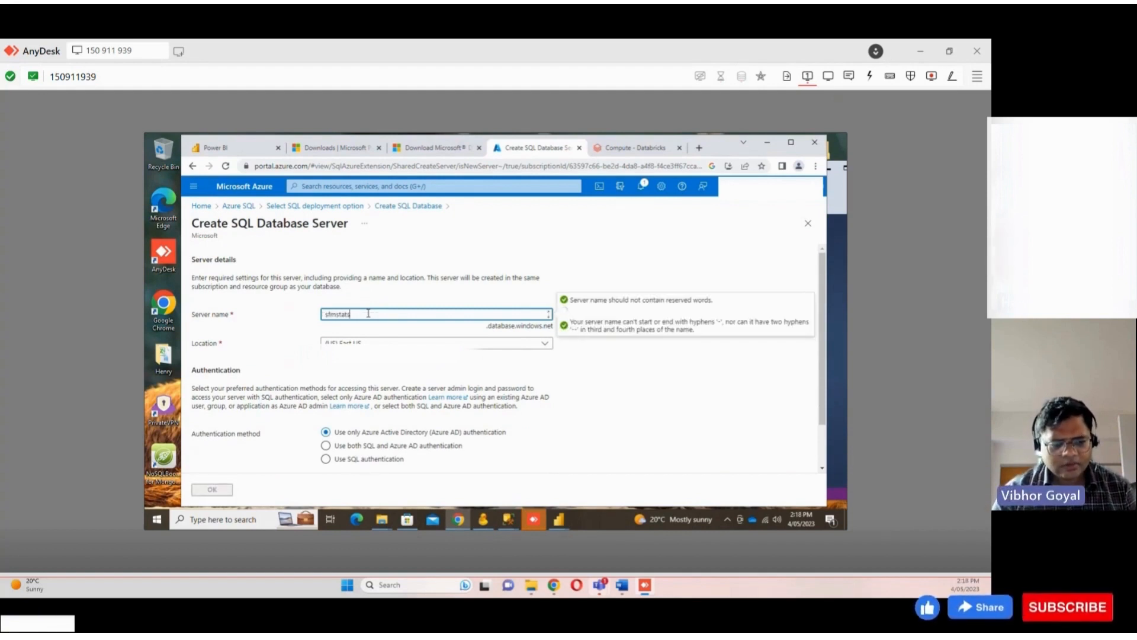
Set the server location to (Asia Pacific) Australia Southeast
{"action": "scroll", "coordinate": [364, 302], "scroll_direction": "down", "scroll_amount": 2}
{"action": "left_click", "coordinate": [363, 291]}
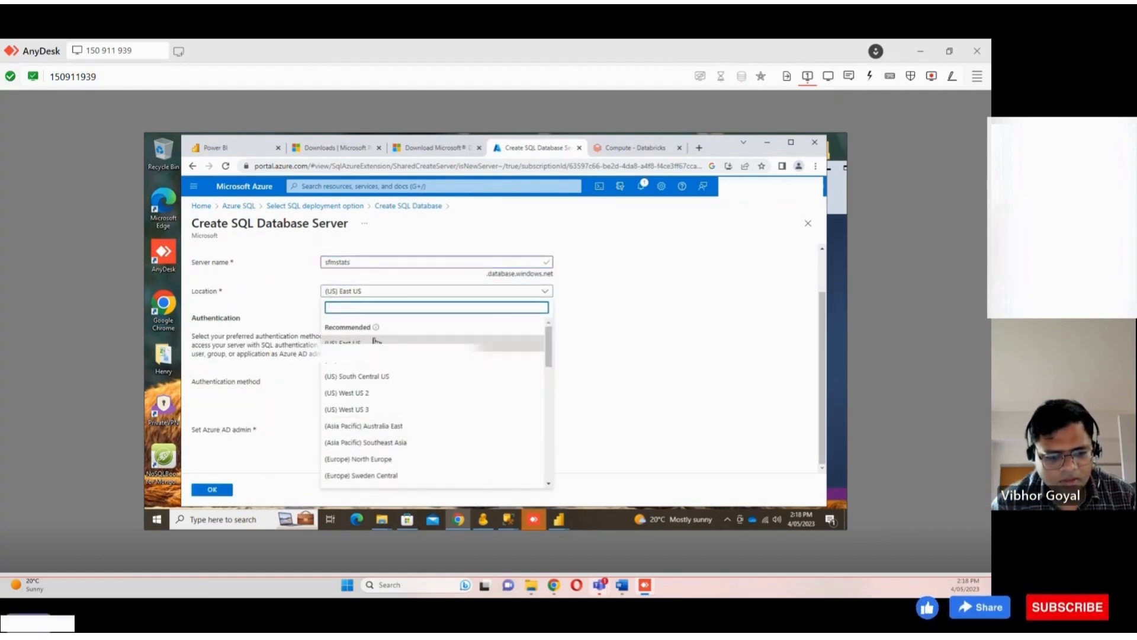
{"action": "type", "text": "austra"}
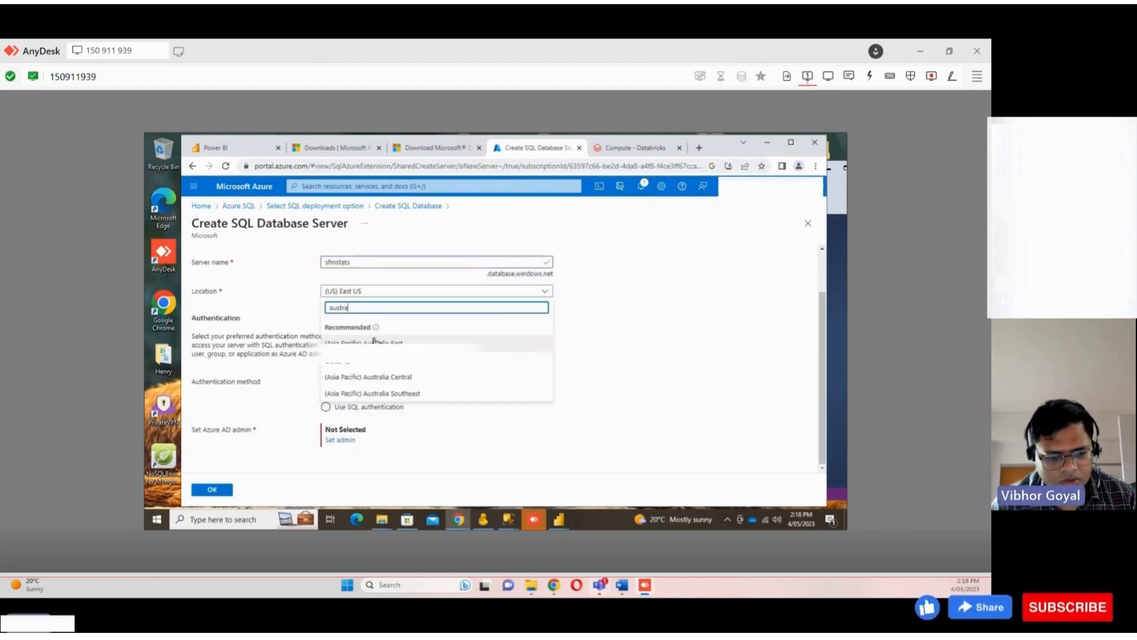
{"action": "left_click", "coordinate": [421, 394]}
Choose both SQL and Azure AD authentication for the server
{"action": "left_click", "coordinate": [326, 406]}
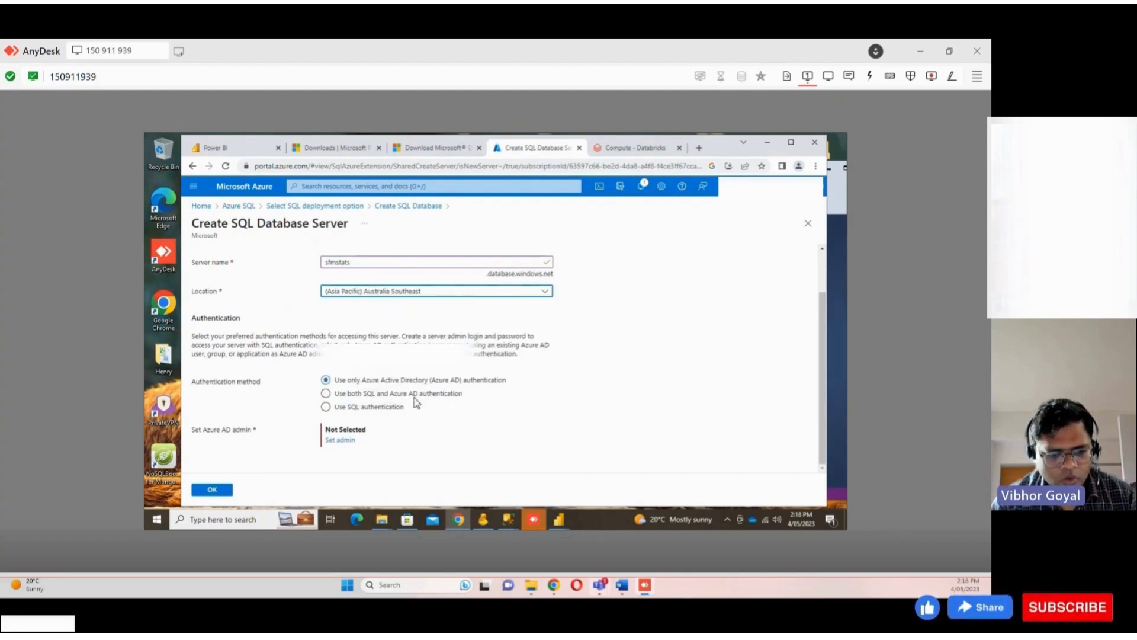
{"action": "left_click", "coordinate": [390, 395]}
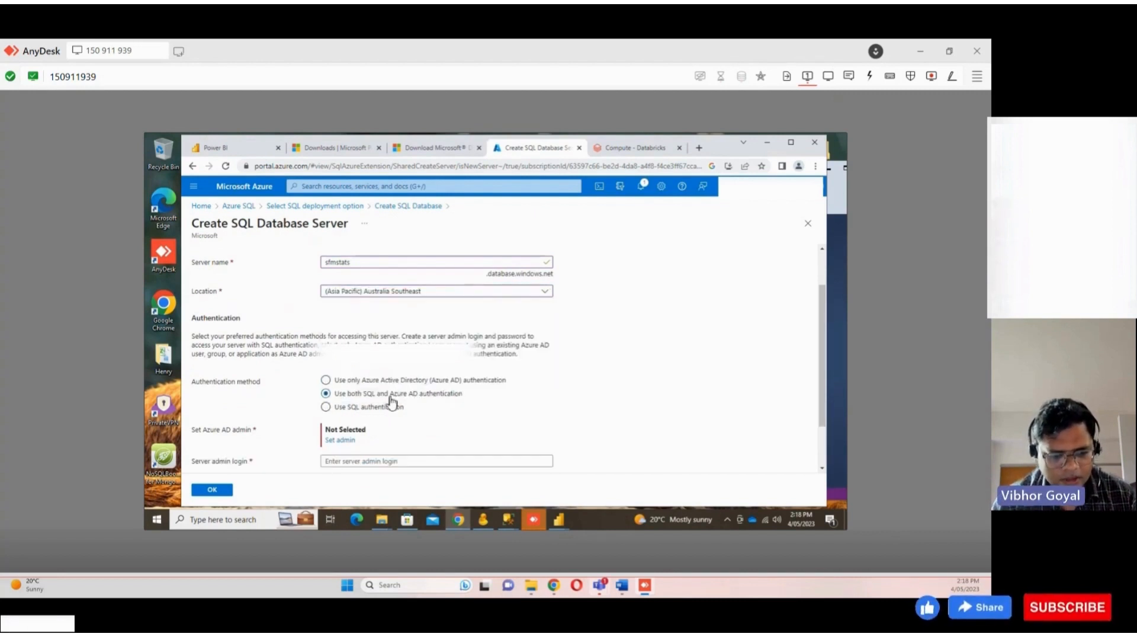
{"action": "scroll", "coordinate": [390, 401], "scroll_direction": "down", "scroll_amount": 1}
{"action": "left_click", "coordinate": [388, 401]}
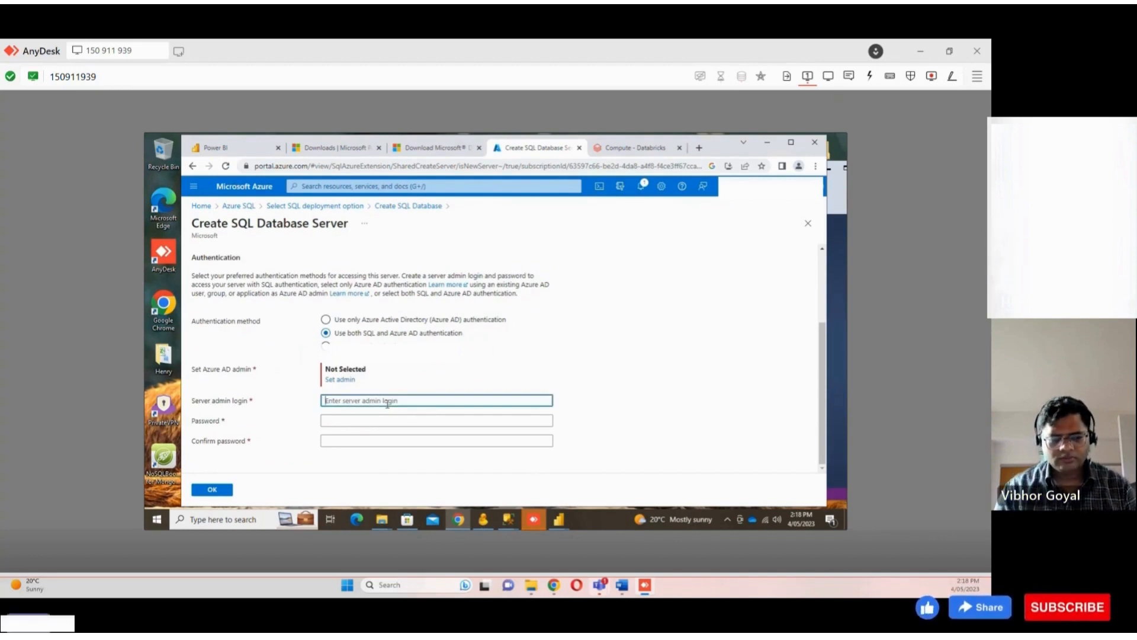
Open the Azure AD admin picker, search for the admin account and select it
{"action": "left_click", "coordinate": [354, 381]}
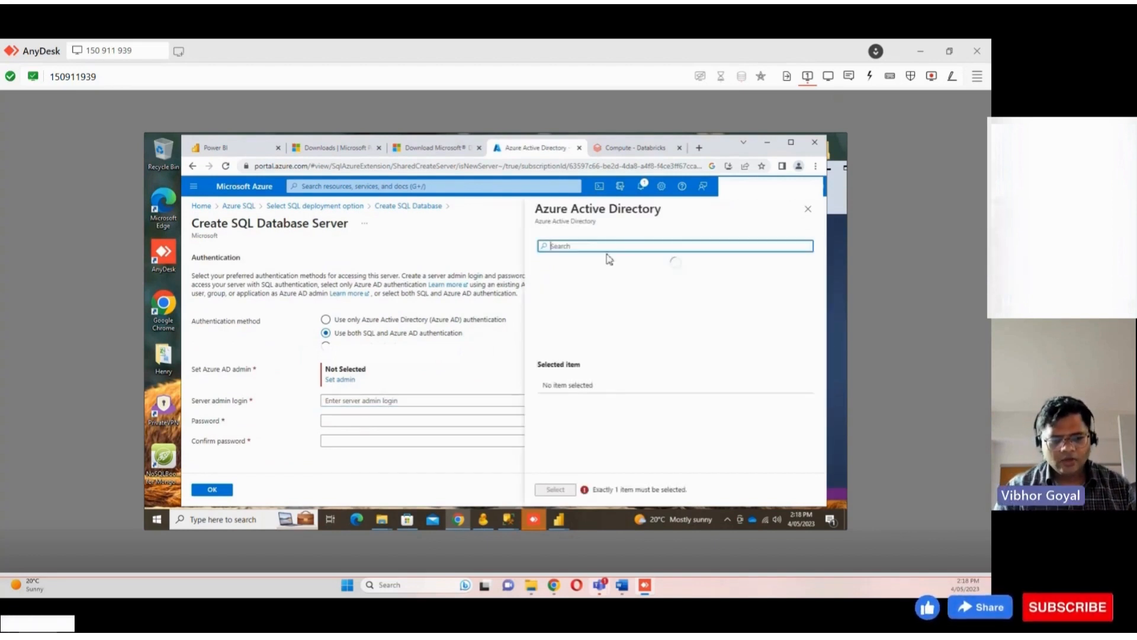
{"action": "scroll", "coordinate": [607, 299], "scroll_direction": "down", "scroll_amount": 3}
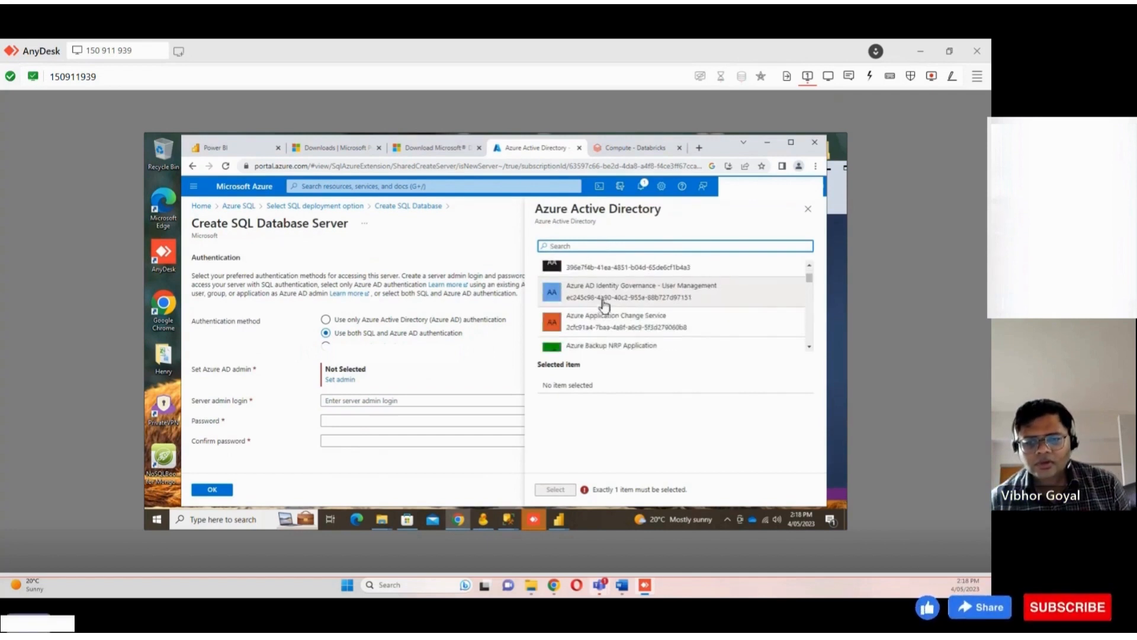
{"action": "type", "text": "henry"}
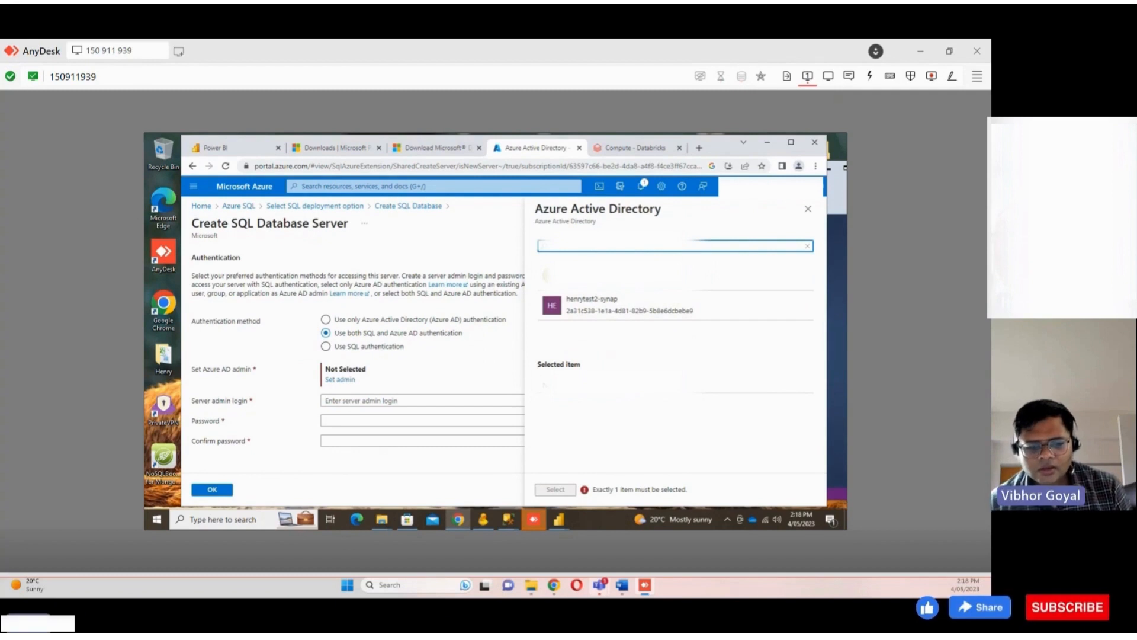
{"action": "left_click", "coordinate": [605, 284]}
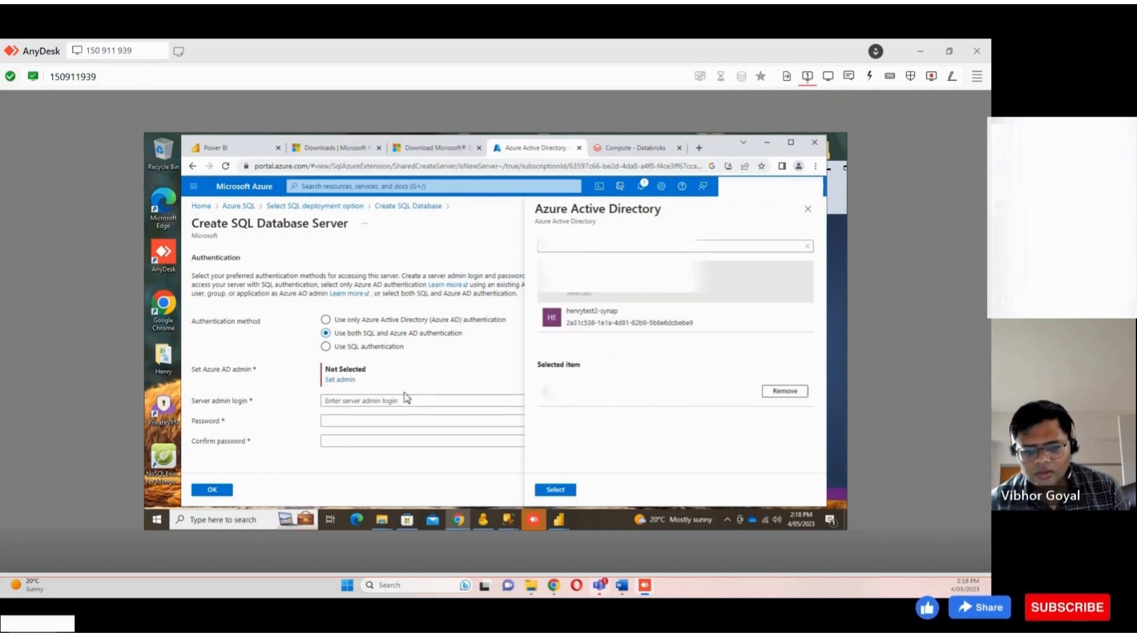
Enter the server admin password
{"action": "left_click", "coordinate": [381, 421]}
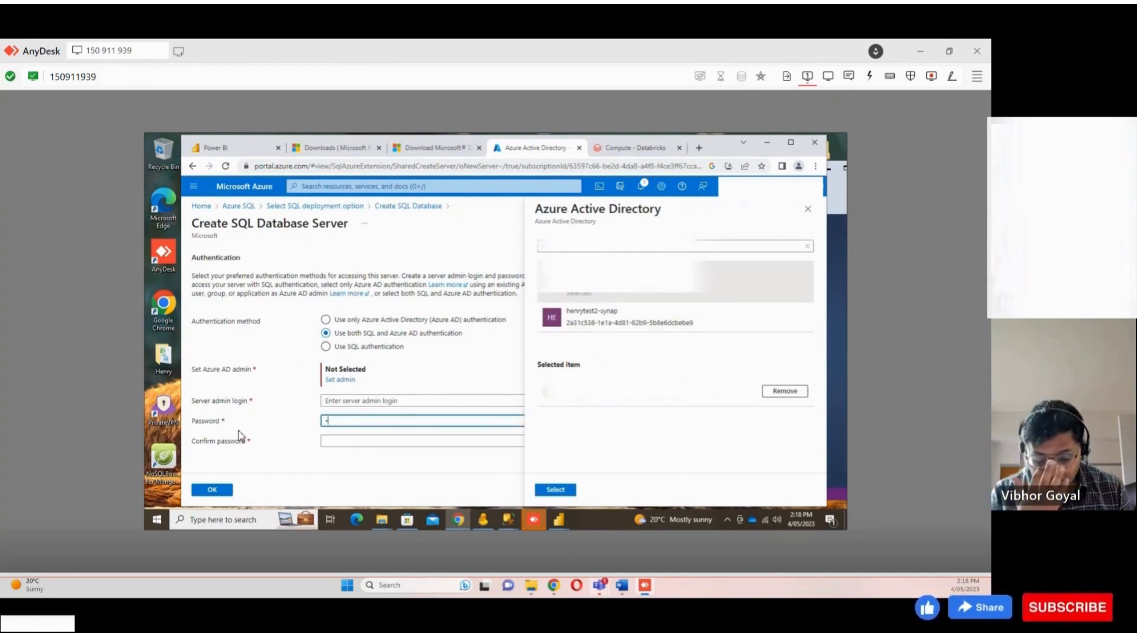
{"action": "type", "text": "•••••"}
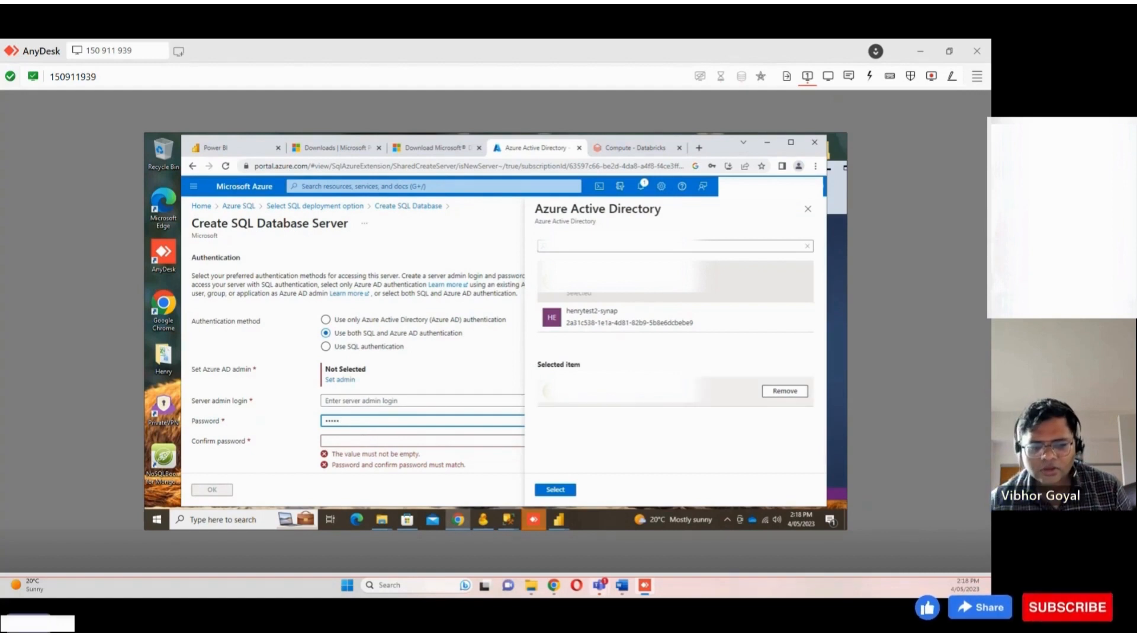
{"action": "left_click", "coordinate": [380, 442]}
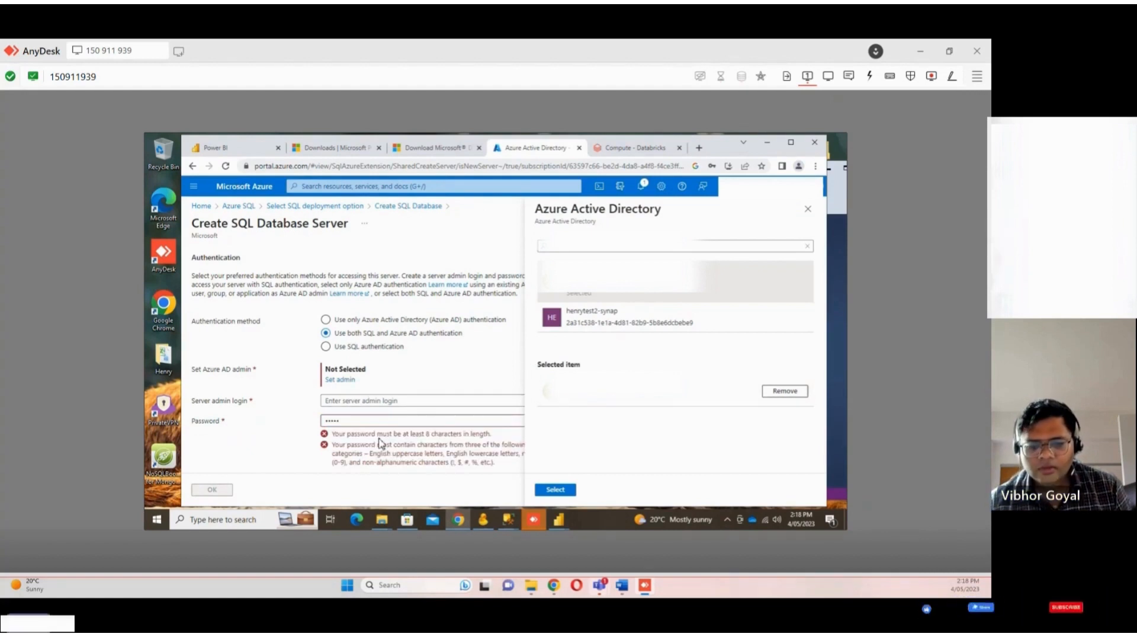
{"action": "left_click", "coordinate": [386, 401]}
{"action": "scroll", "coordinate": [373, 356], "scroll_direction": "down", "scroll_amount": 1}
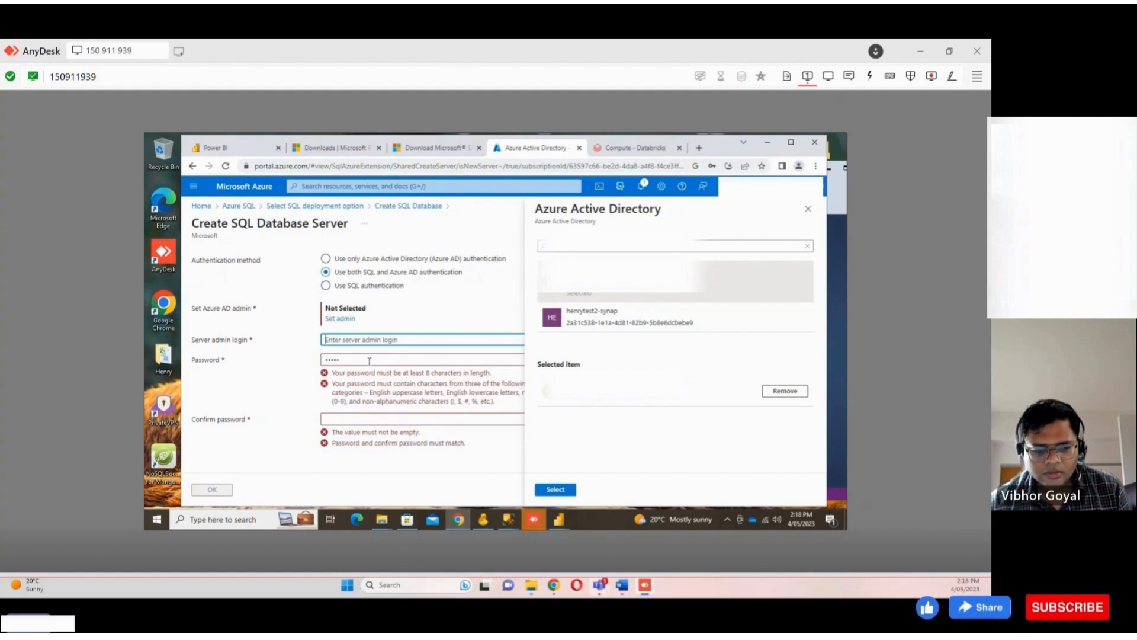
{"action": "scroll", "coordinate": [368, 365], "scroll_direction": "up", "scroll_amount": 1}
{"action": "key", "text": "Tab"}
{"action": "type", "text": "P"}
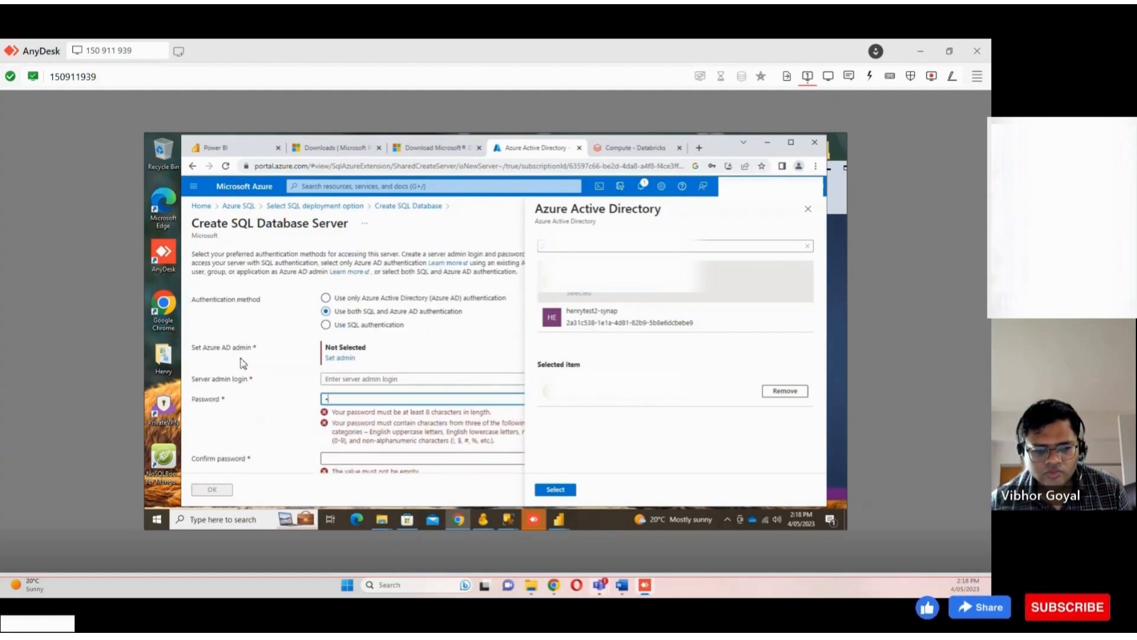
{"action": "type", "text": "ass@123"}
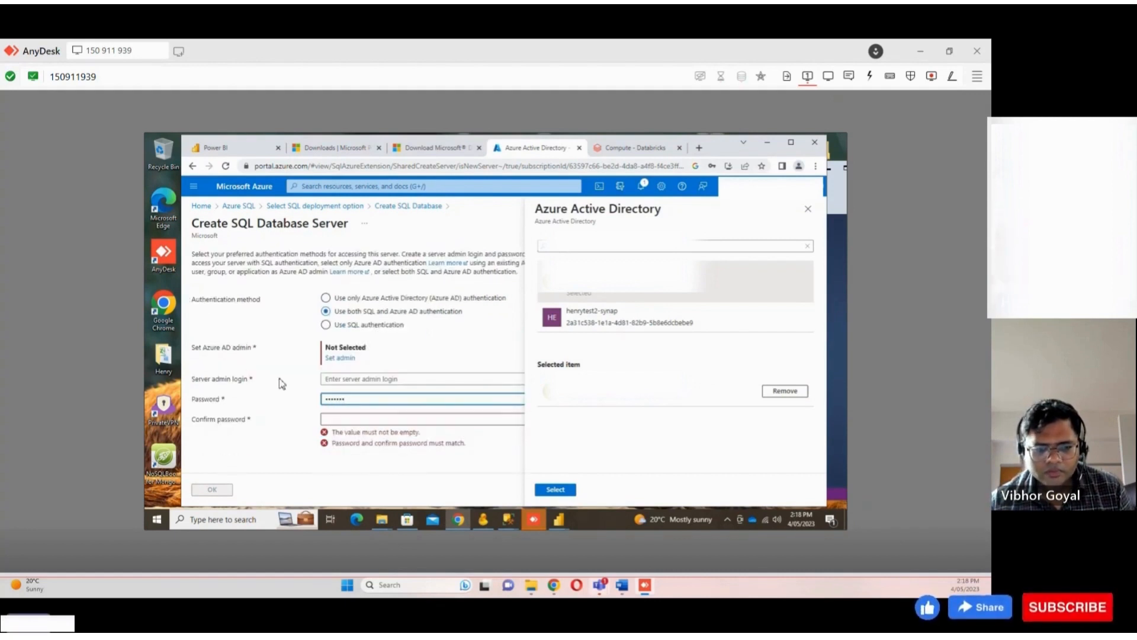
Select the Azure AD admin account and fill in the password confirmation
{"action": "left_click", "coordinate": [356, 417]}
{"action": "type", "text": "Pa"}
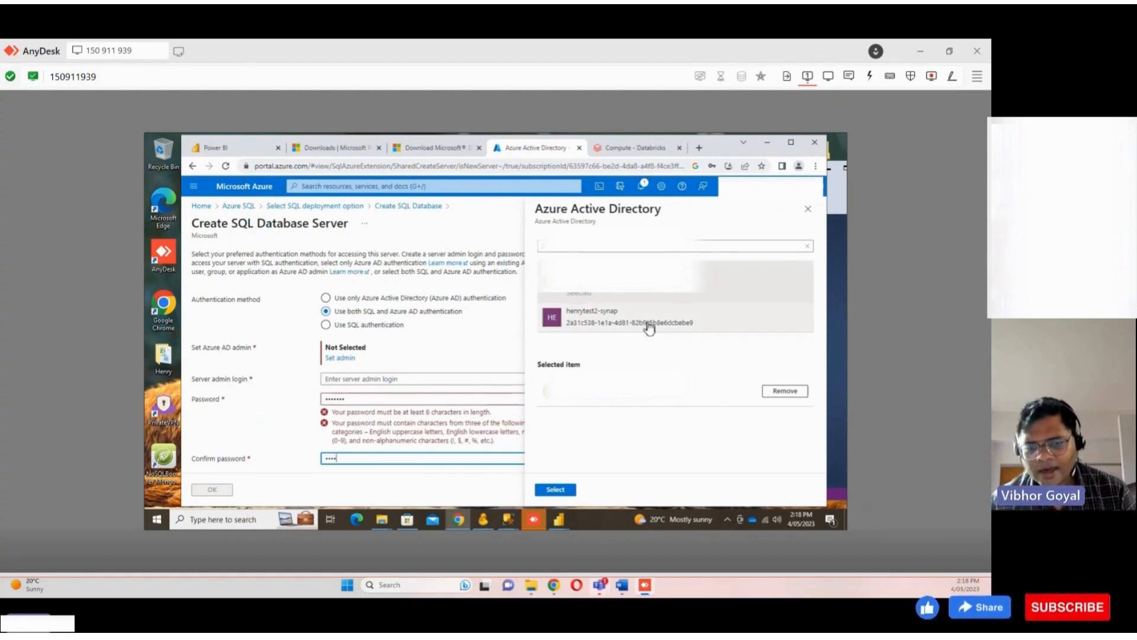
{"action": "left_click", "coordinate": [541, 247]}
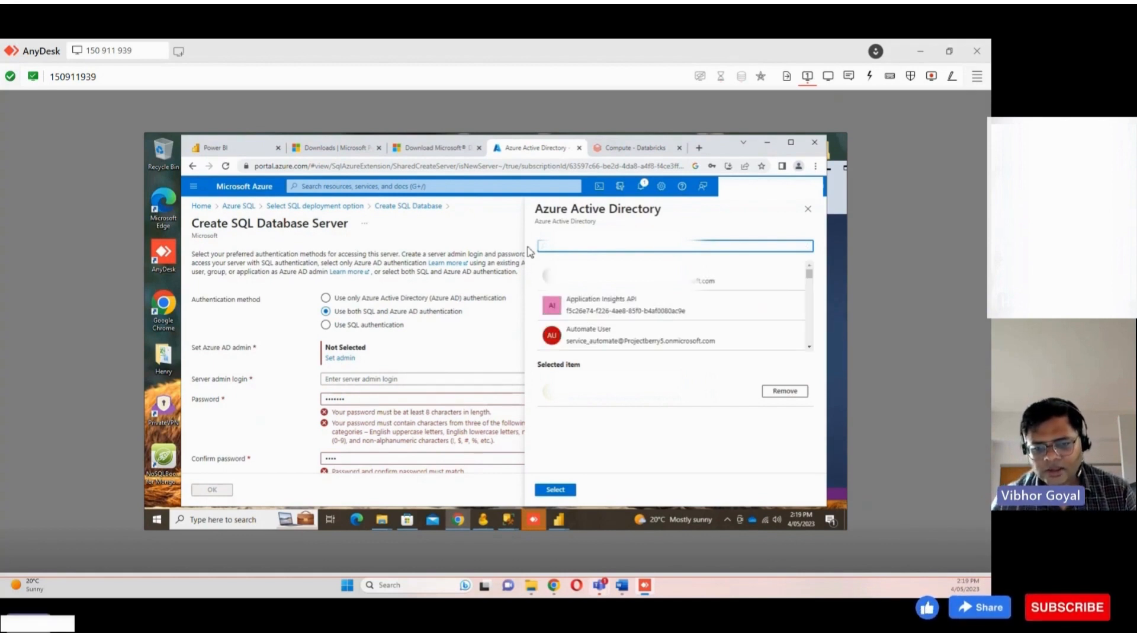
{"action": "left_click", "coordinate": [583, 276]}
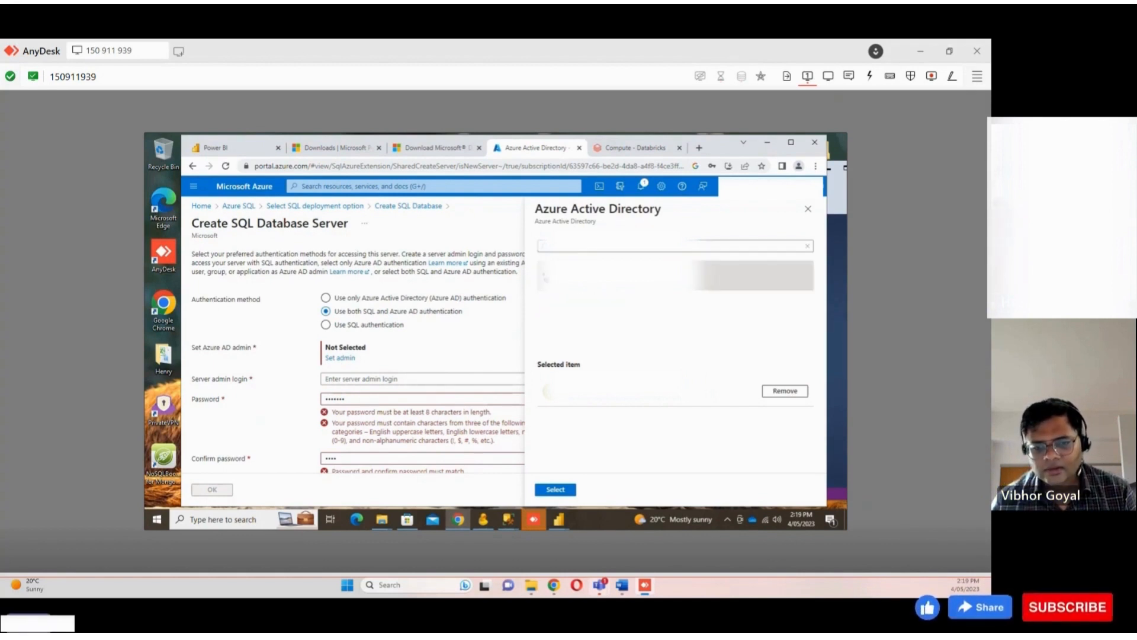
{"action": "left_click", "coordinate": [555, 490]}
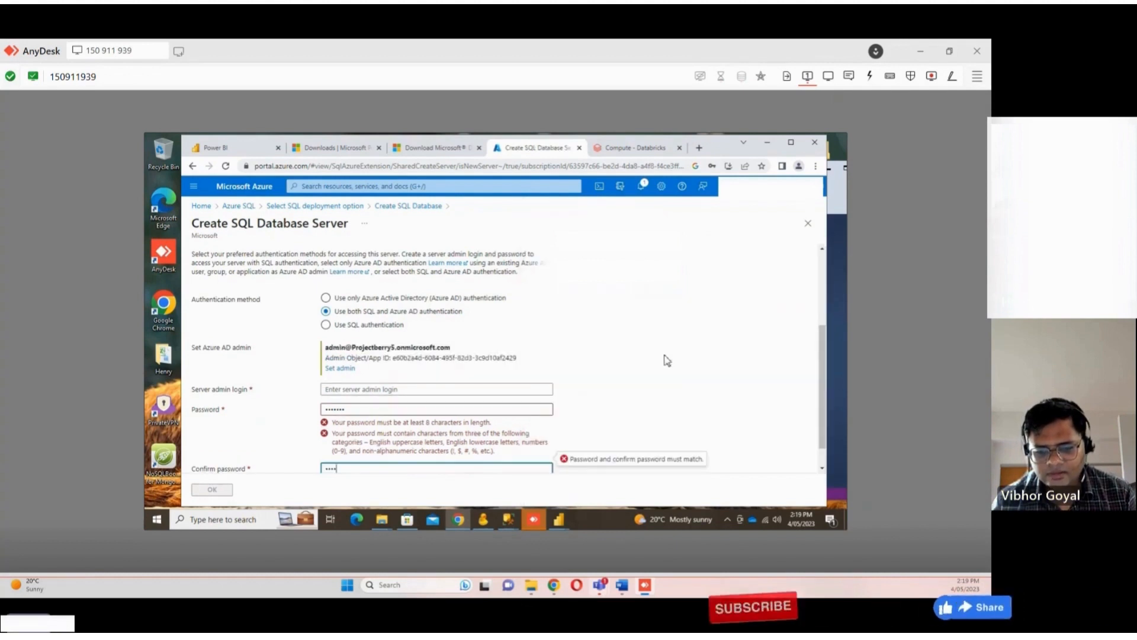
{"action": "left_click_drag", "start_coordinate": [347, 431], "coordinate": [244, 430]}
{"action": "type", "text": "•••"}
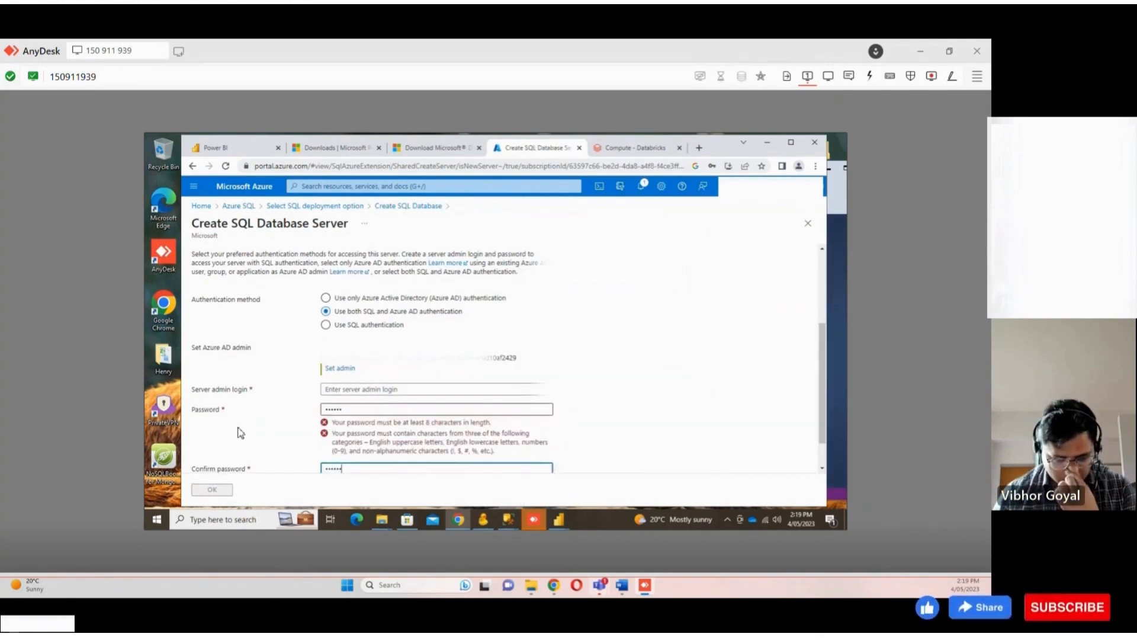
{"action": "left_click", "coordinate": [159, 501]}
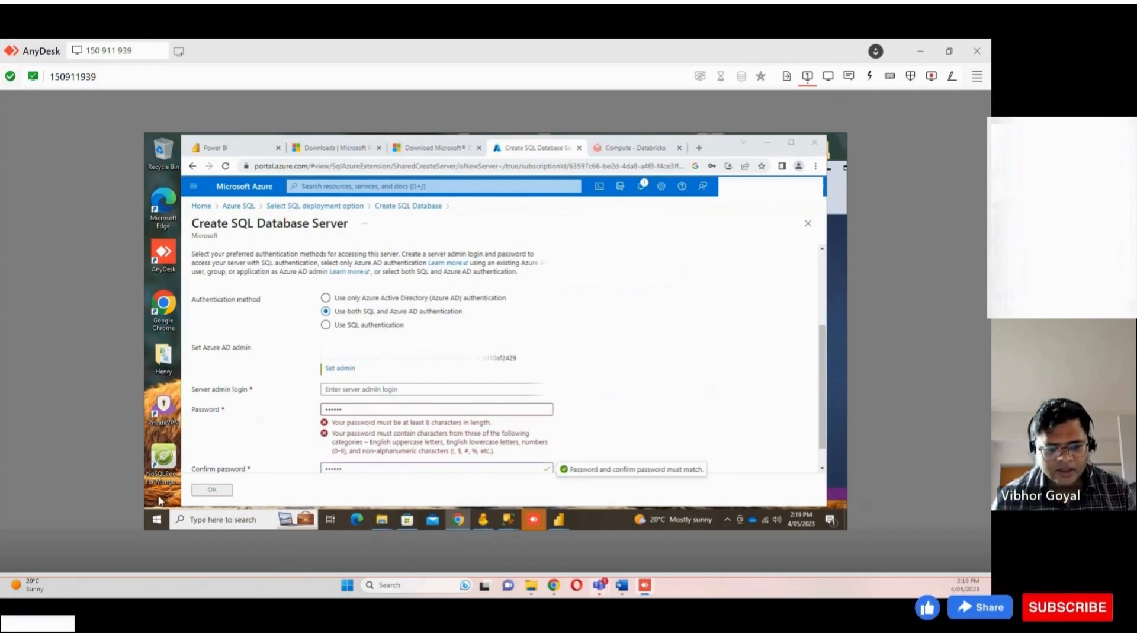
{"action": "right_click", "coordinate": [159, 498]}
{"action": "scroll", "coordinate": [477, 400], "scroll_direction": "down", "scroll_amount": 1}
{"action": "left_click_drag", "start_coordinate": [414, 383], "coordinate": [205, 416]}
{"action": "scroll", "coordinate": [205, 416], "scroll_direction": "up", "scroll_amount": 1}
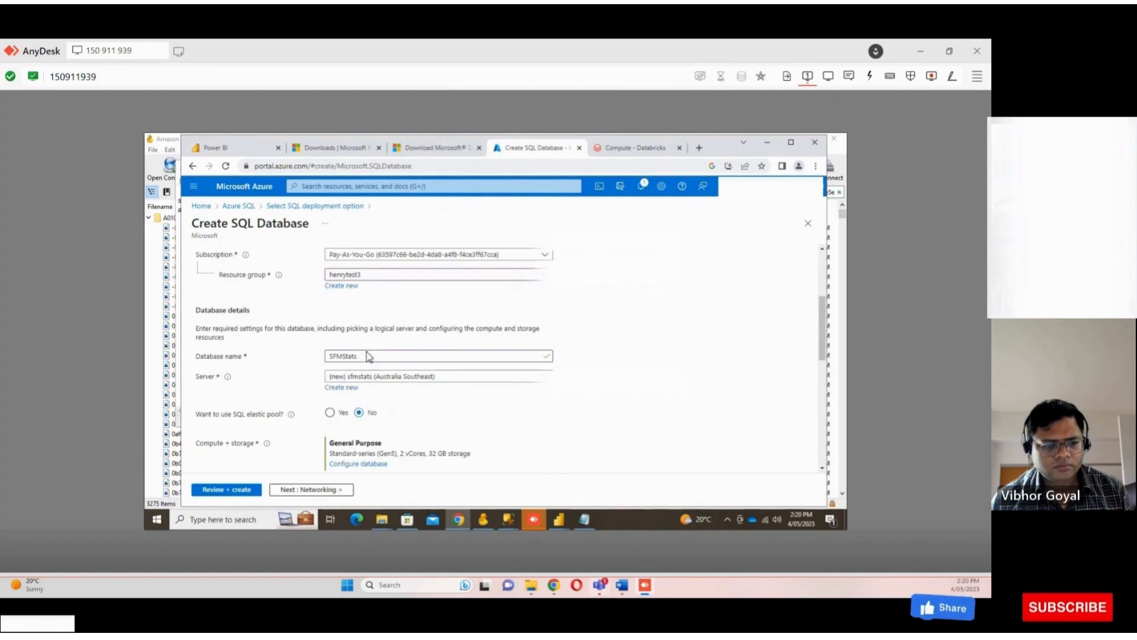
Review the SQL database settings and create the database
{"action": "scroll", "coordinate": [366, 396], "scroll_direction": "down", "scroll_amount": 2}
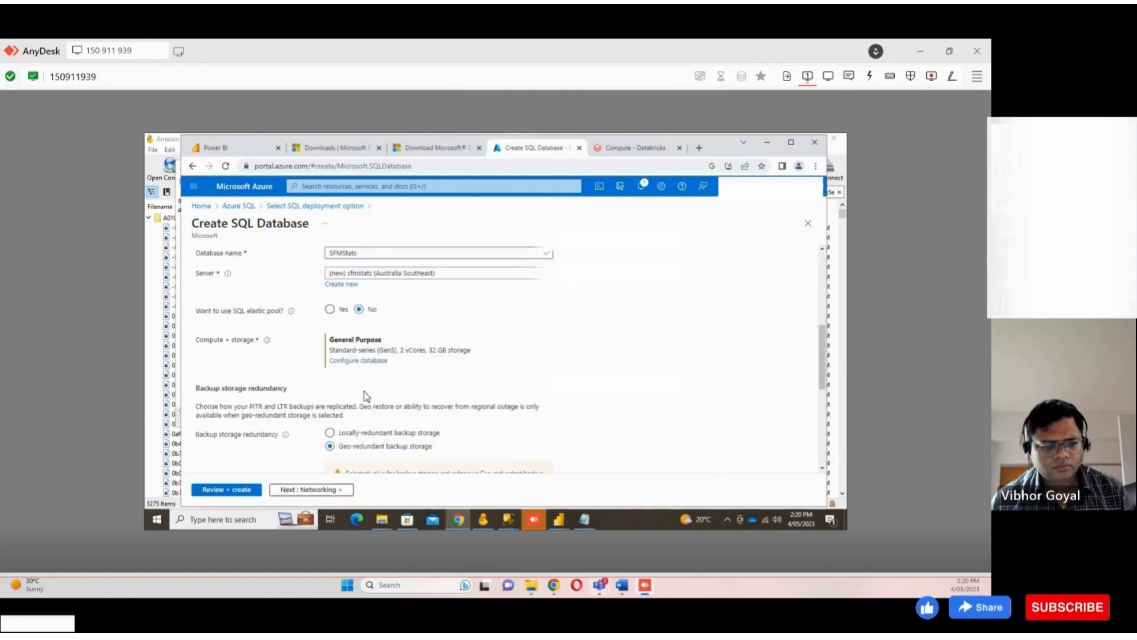
{"action": "scroll", "coordinate": [366, 397], "scroll_direction": "down", "scroll_amount": 2}
{"action": "scroll", "coordinate": [348, 352], "scroll_direction": "down", "scroll_amount": 3}
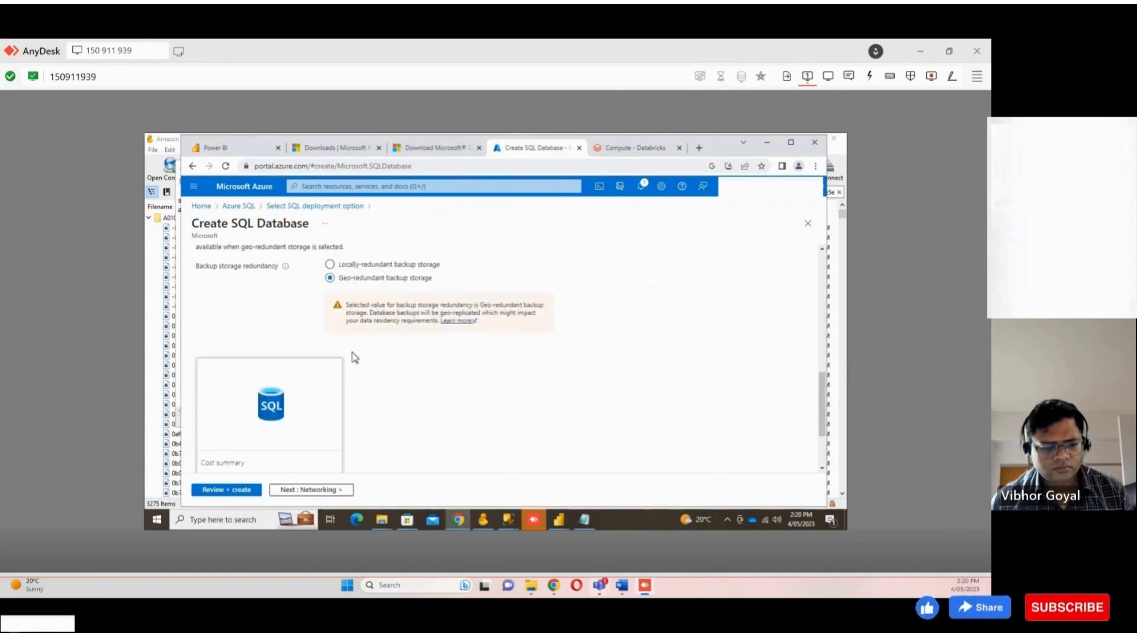
{"action": "left_click", "coordinate": [254, 491]}
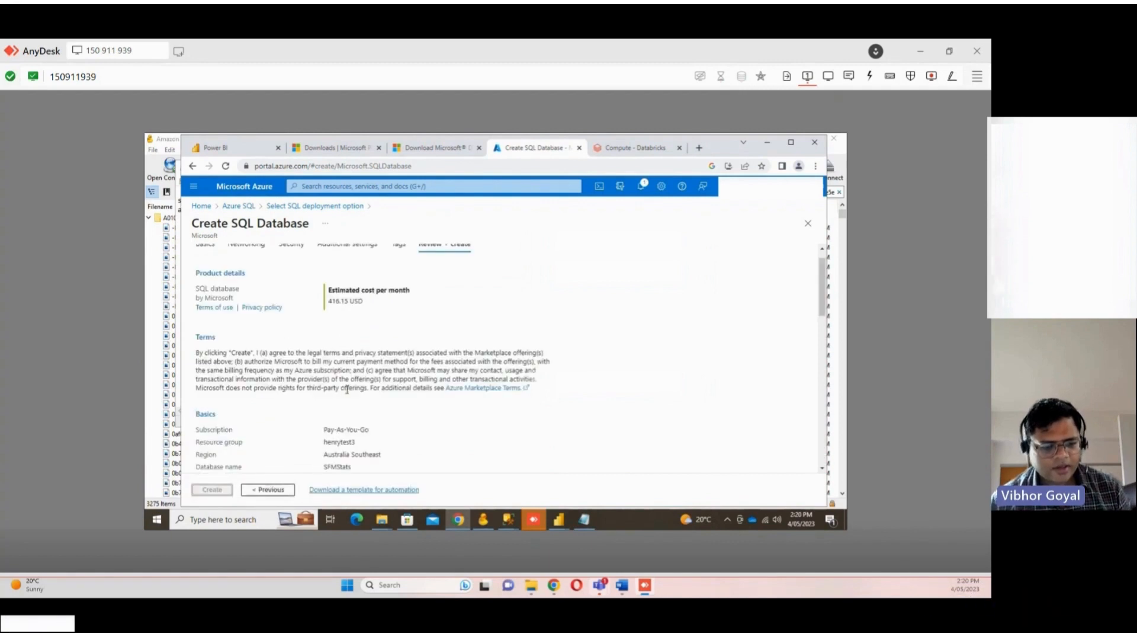
{"action": "left_click", "coordinate": [208, 488]}
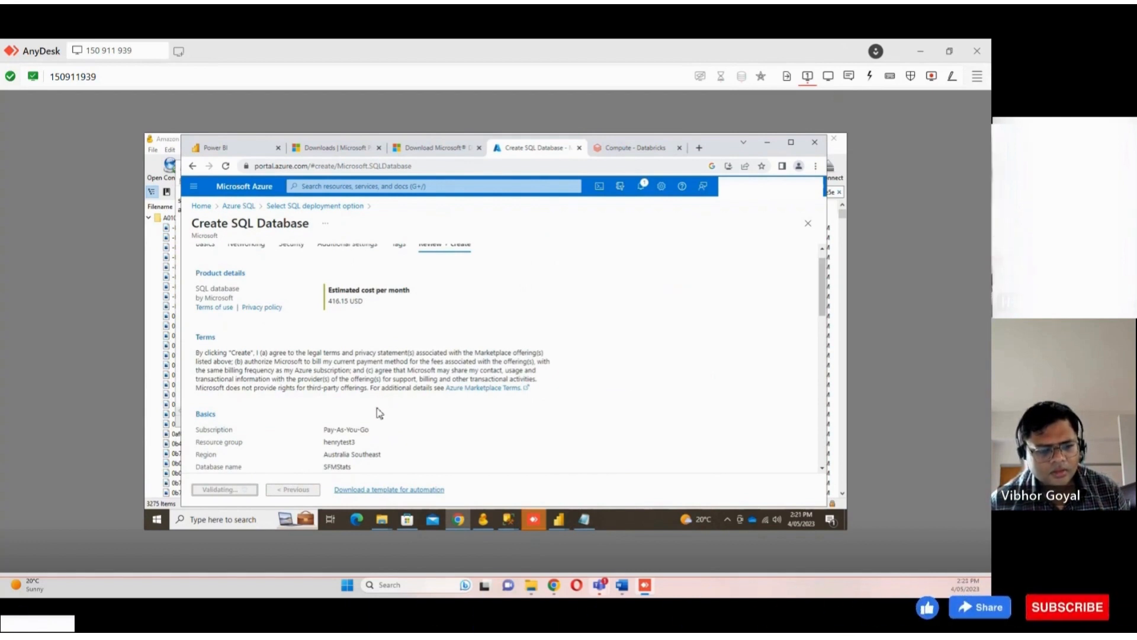
{"action": "left_click", "coordinate": [255, 521]}
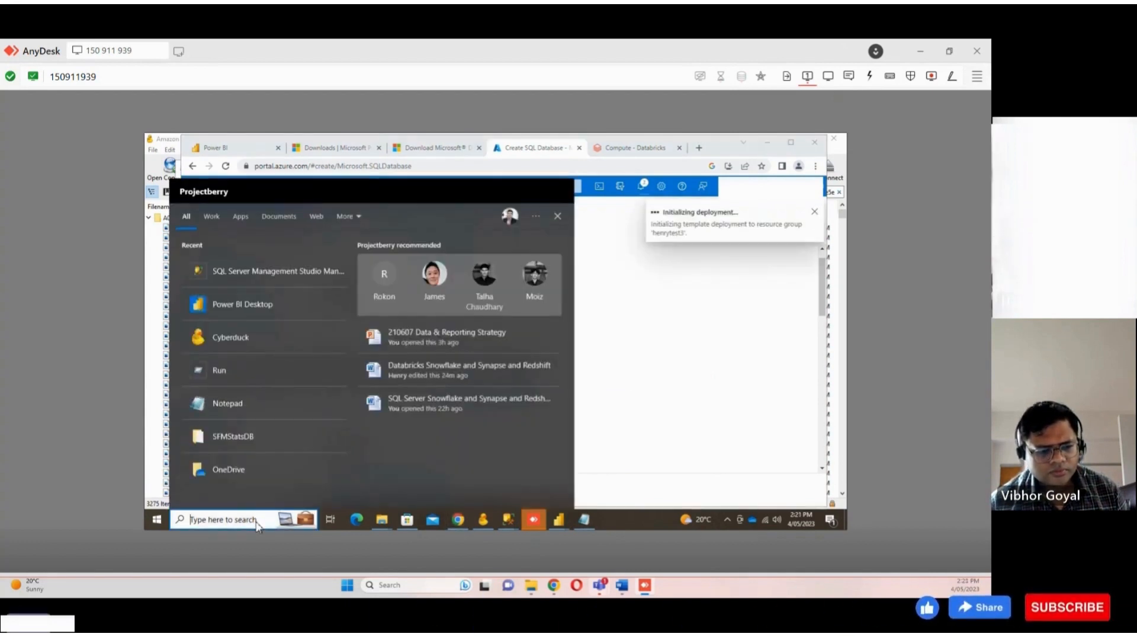
{"action": "type", "text": "data"}
{"action": "key", "text": "BackSpace"}
{"action": "key", "text": "BackSpace"}
{"action": "key", "text": "BackSpace"}
{"action": "key", "text": "BackSpace"}
{"action": "type", "text": "mi"}
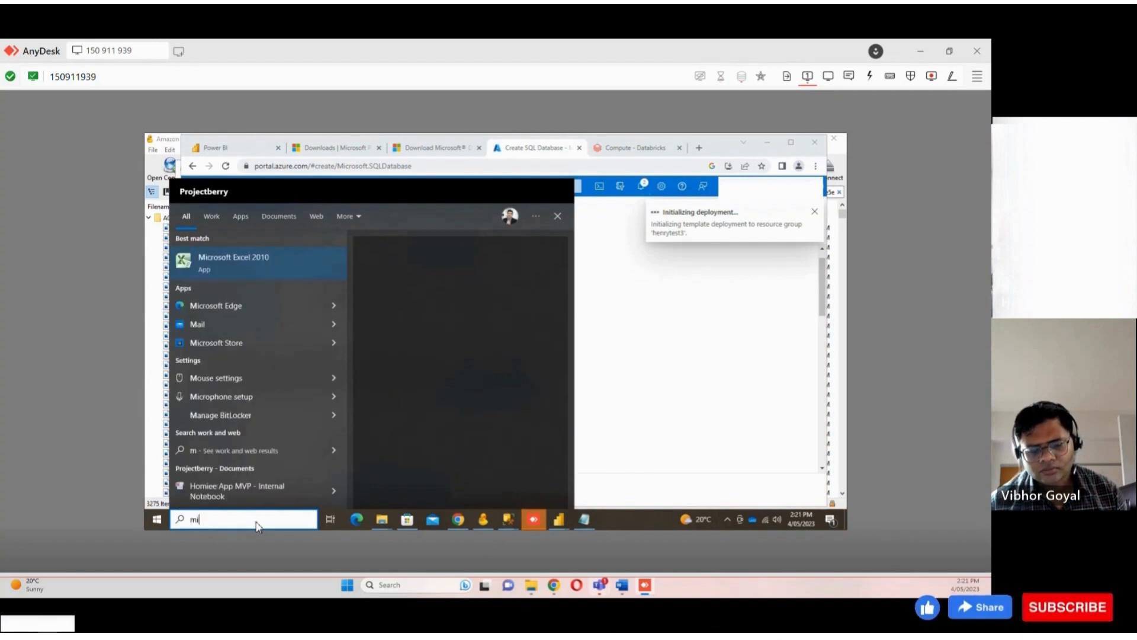
{"action": "type", "text": "gration"}
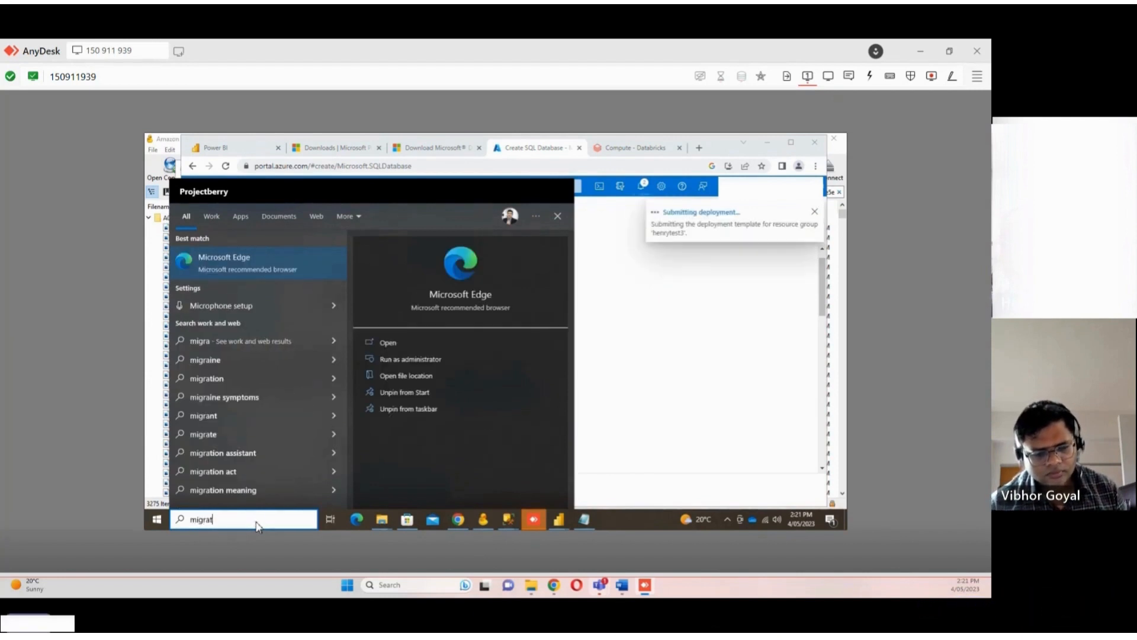
{"action": "key", "text": "BackSpace"}
{"action": "key", "text": "BackSpace"}
{"action": "key", "text": "BackSpace"}
{"action": "key", "text": "BackSpace"}
{"action": "key", "text": "BackSpace"}
{"action": "key", "text": "BackSpace"}
{"action": "key", "text": "BackSpace"}
{"action": "key", "text": "BackSpace"}
{"action": "key", "text": "BackSpace"}
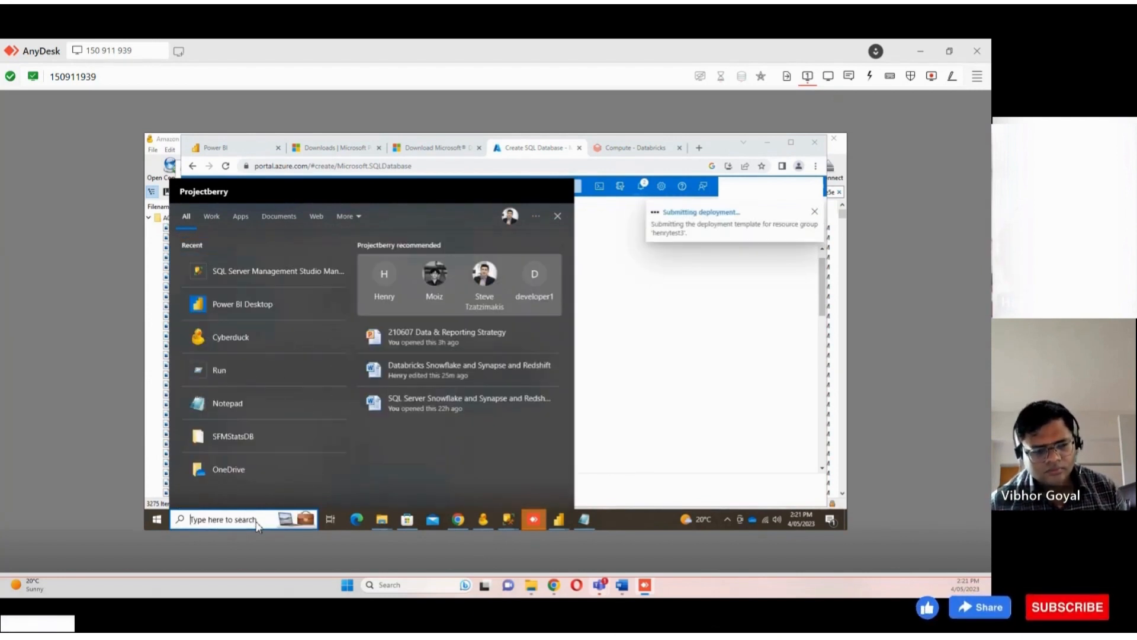
Search the web for data migration assistant in a new tab and open the DMA overview article
{"action": "left_click", "coordinate": [699, 148]}
{"action": "type", "text": "data "}
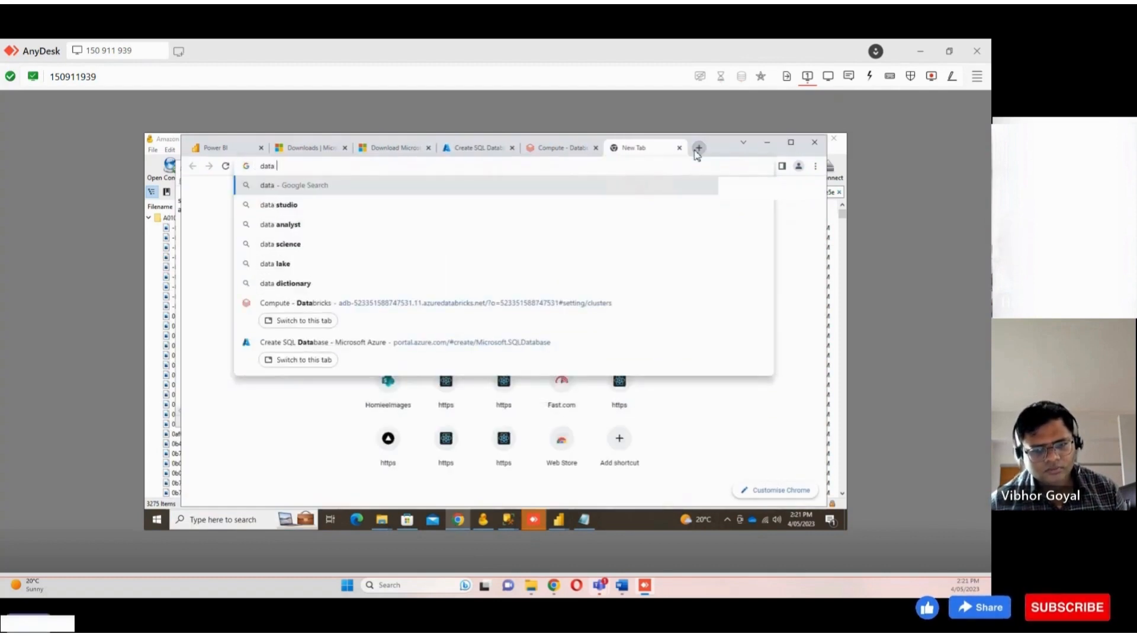
{"action": "type", "text": "migration ass"}
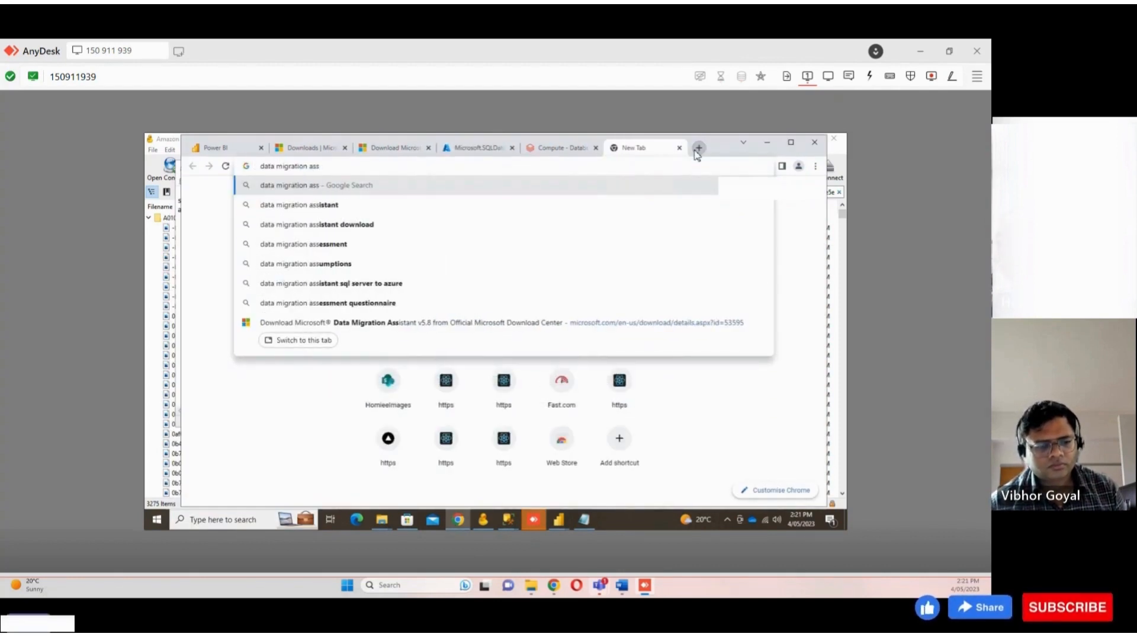
{"action": "left_click", "coordinate": [399, 206]}
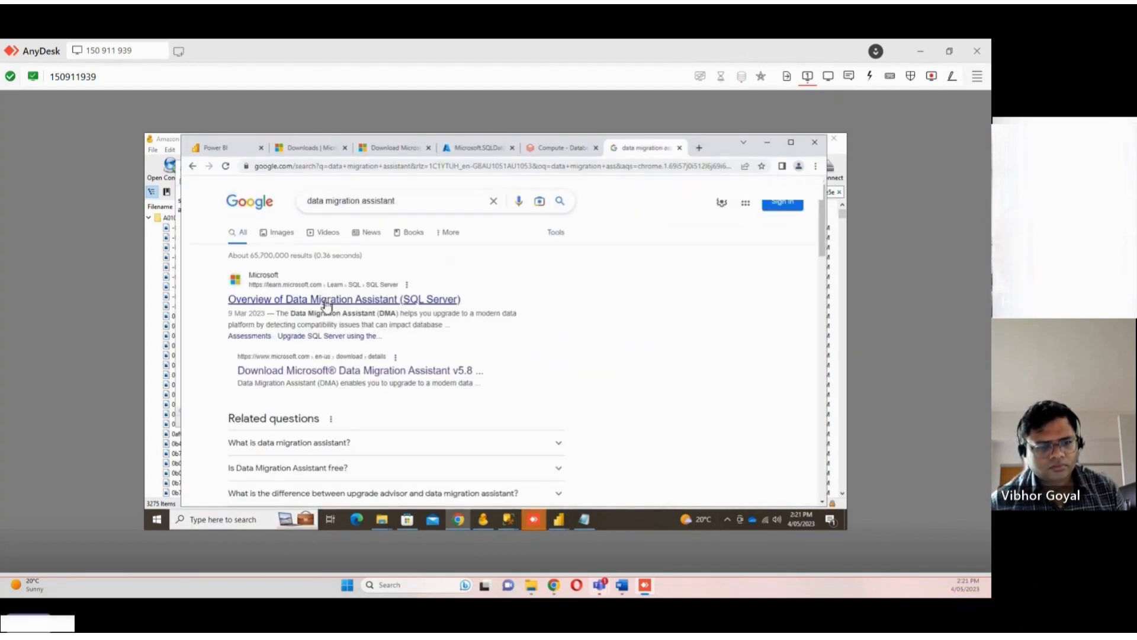
{"action": "left_click", "coordinate": [326, 300]}
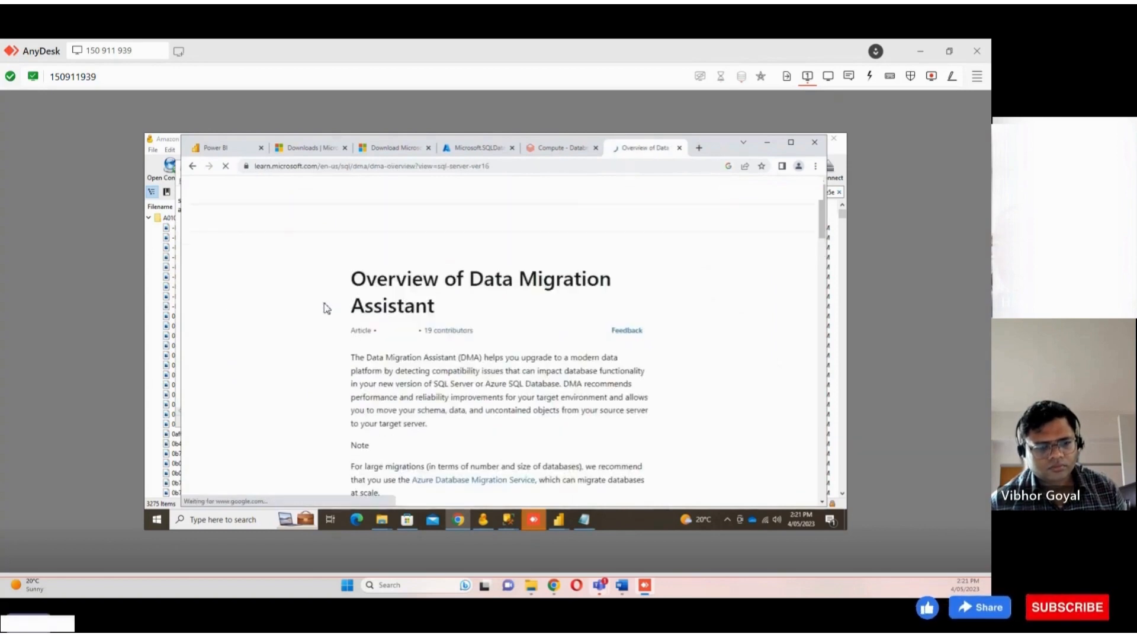
Download Microsoft Data Migration Assistant v5.8 from the Microsoft Download Center
{"action": "left_click", "coordinate": [193, 165]}
{"action": "left_click", "coordinate": [309, 370]}
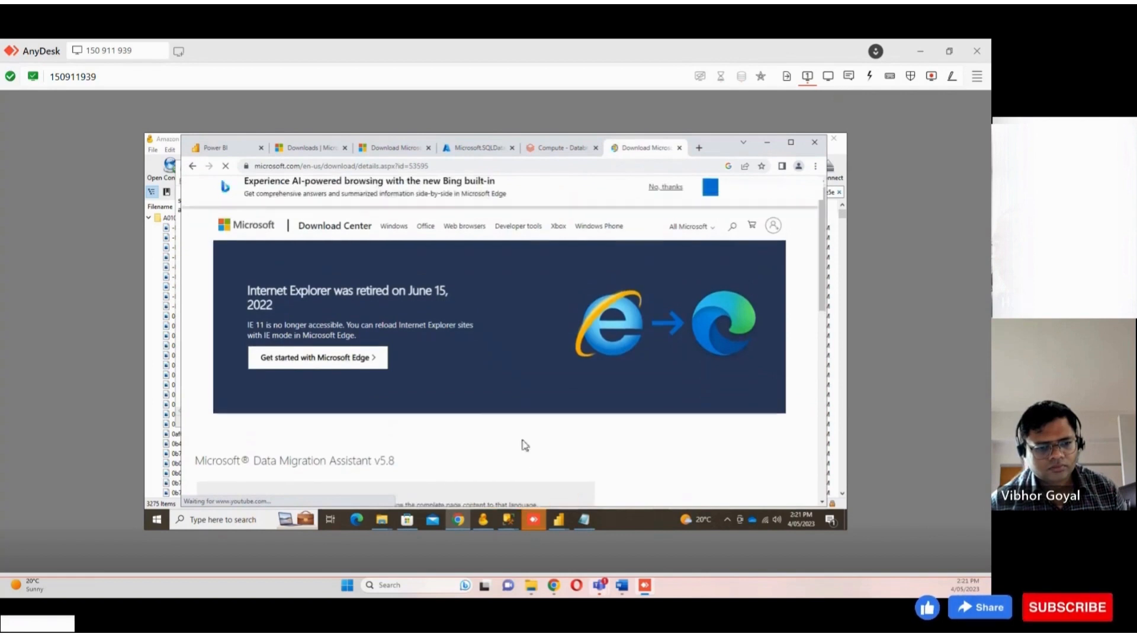
{"action": "scroll", "coordinate": [522, 427], "scroll_direction": "down", "scroll_amount": 3}
{"action": "left_click", "coordinate": [521, 388]}
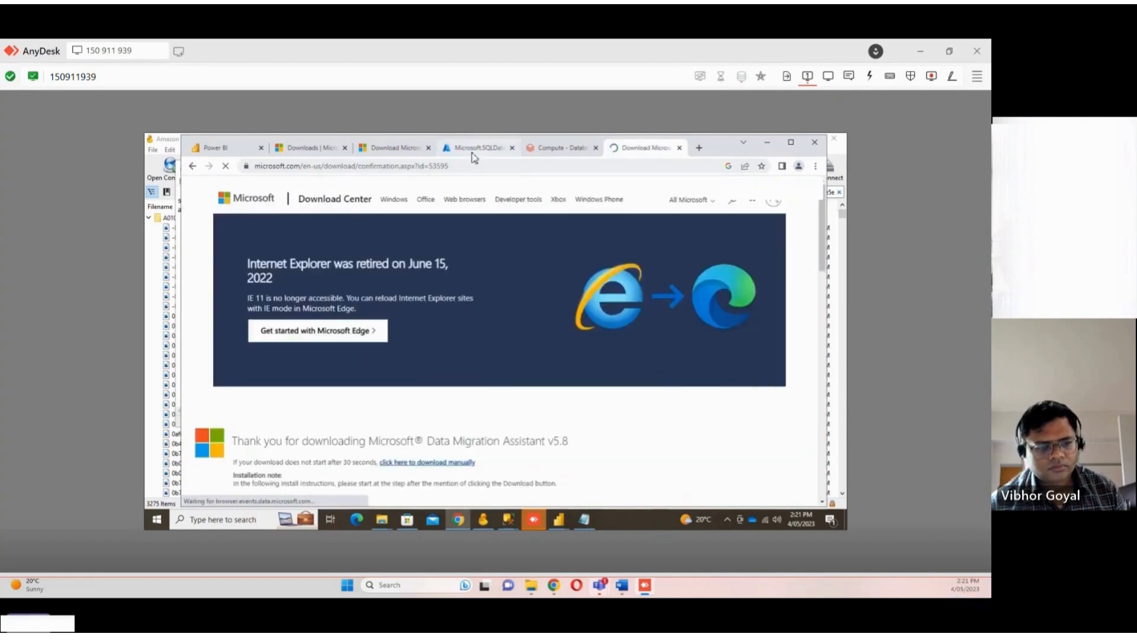
Return to the Azure portal and open the henrytest3 resource group
{"action": "left_click", "coordinate": [474, 148]}
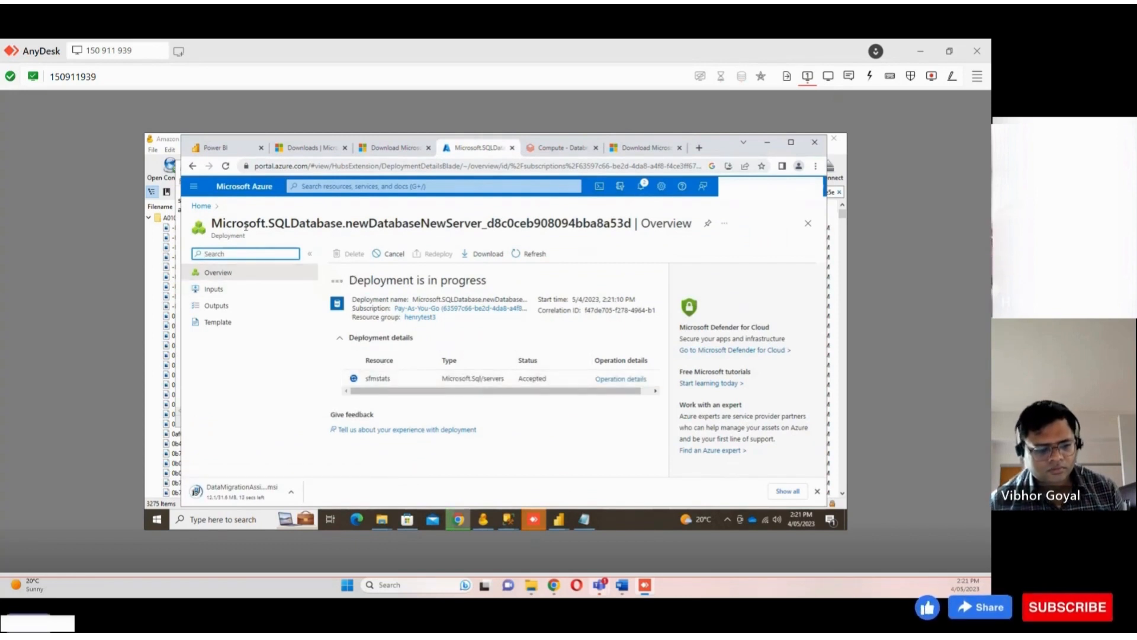
{"action": "left_click", "coordinate": [203, 208]}
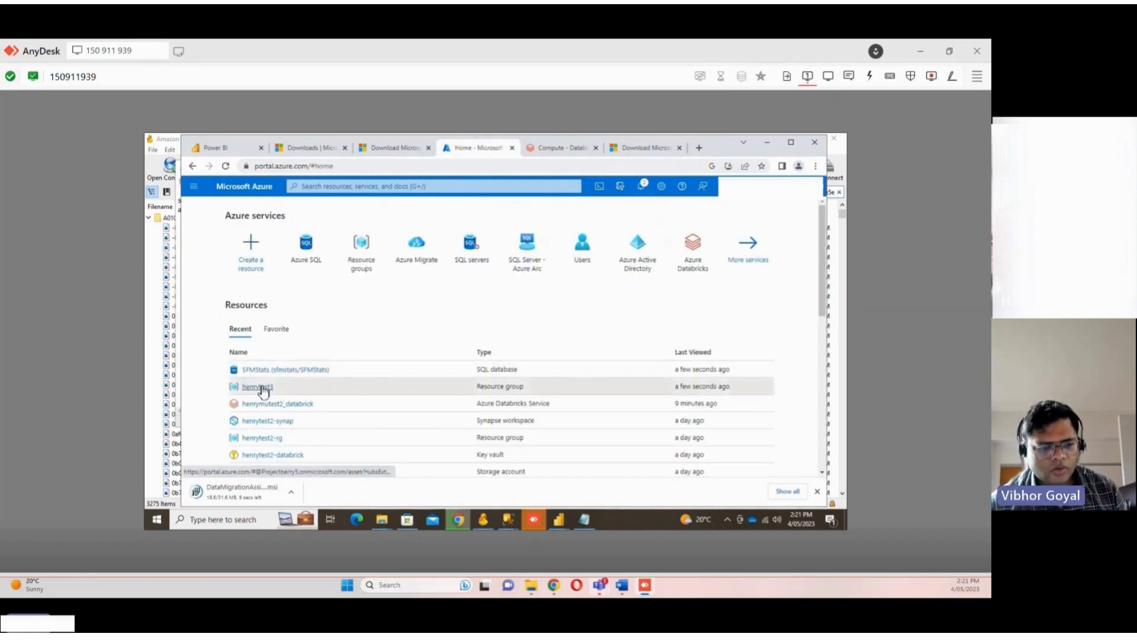
{"action": "left_click", "coordinate": [225, 386]}
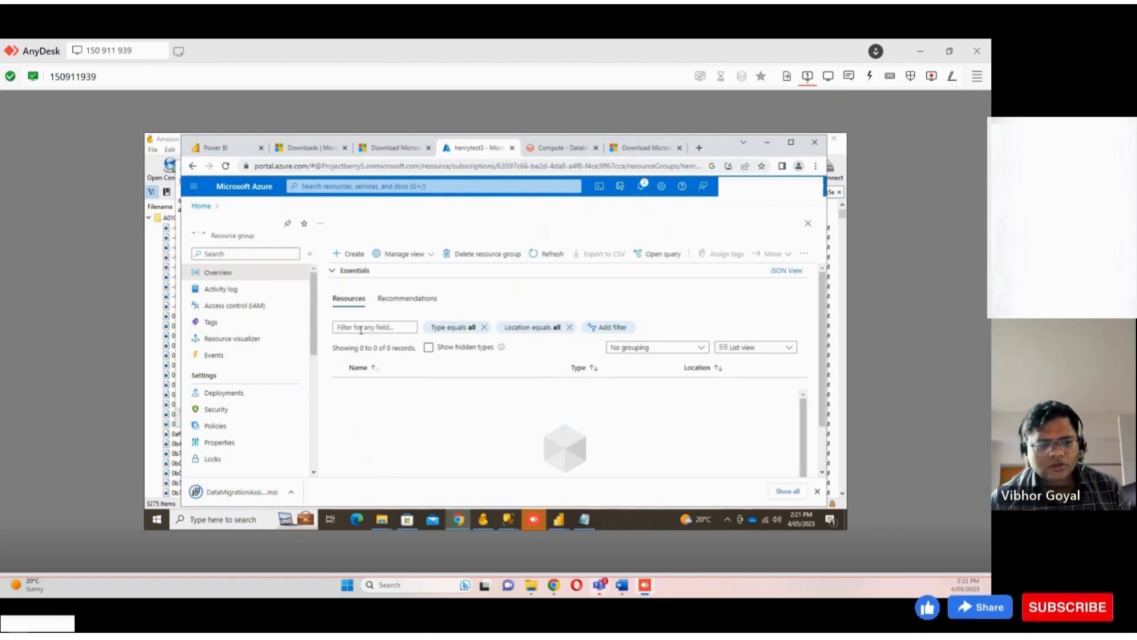
Open Azure Migrate and its servers, databases and web apps migration goal
{"action": "left_click", "coordinate": [314, 184]}
{"action": "type", "text": "azure mi"}
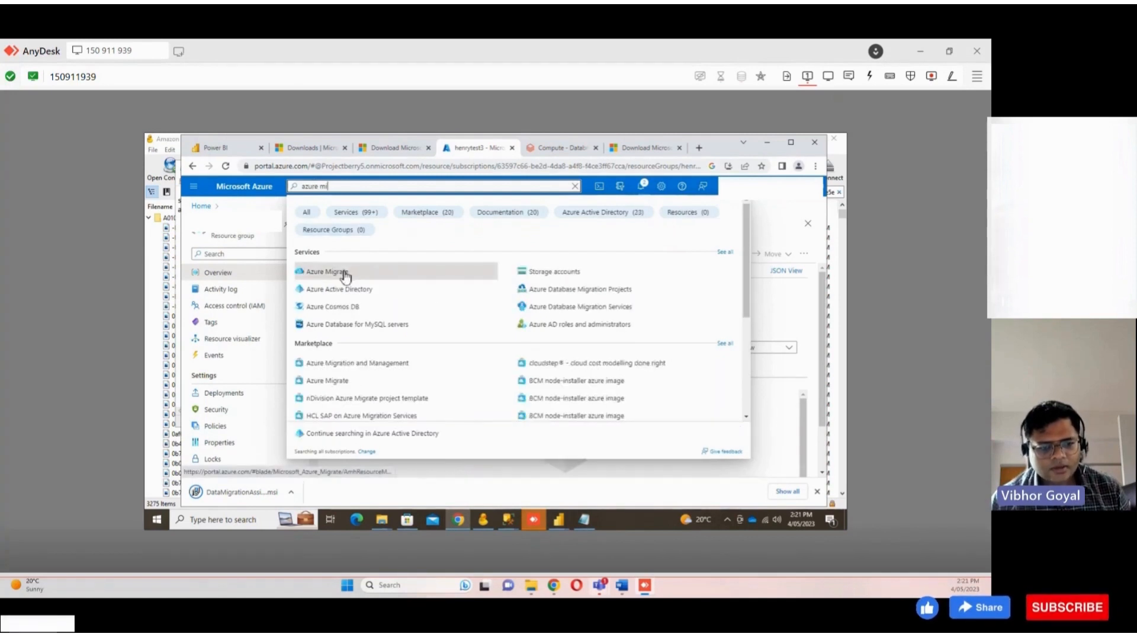
{"action": "left_click", "coordinate": [343, 273]}
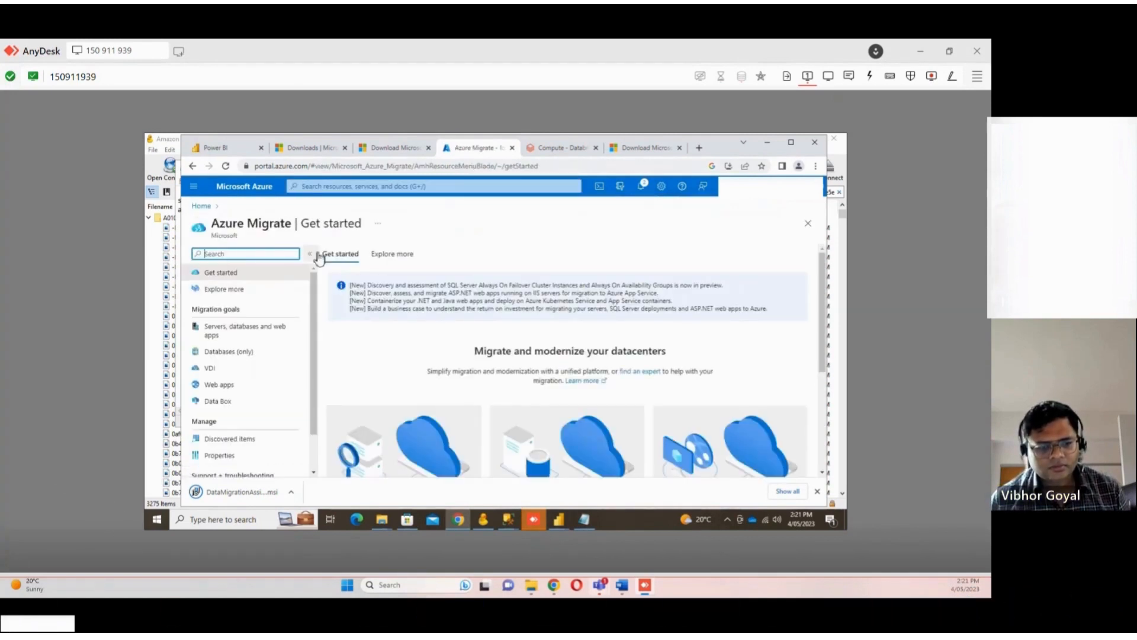
{"action": "scroll", "coordinate": [433, 370], "scroll_direction": "down", "scroll_amount": 3}
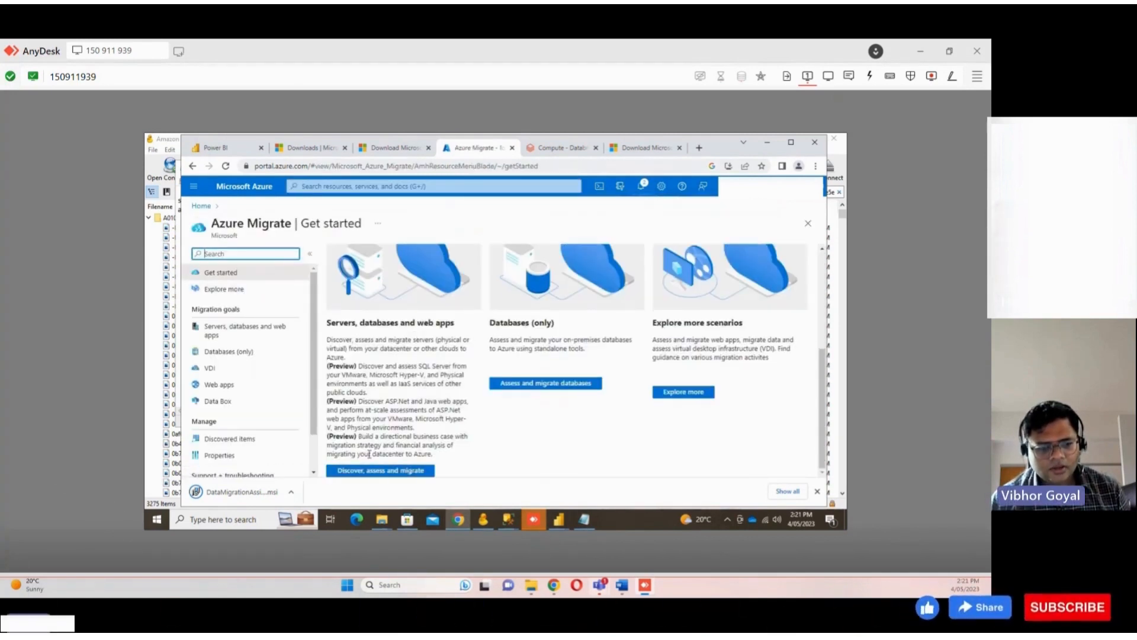
{"action": "left_click", "coordinate": [379, 471]}
{"action": "left_click", "coordinate": [817, 492]}
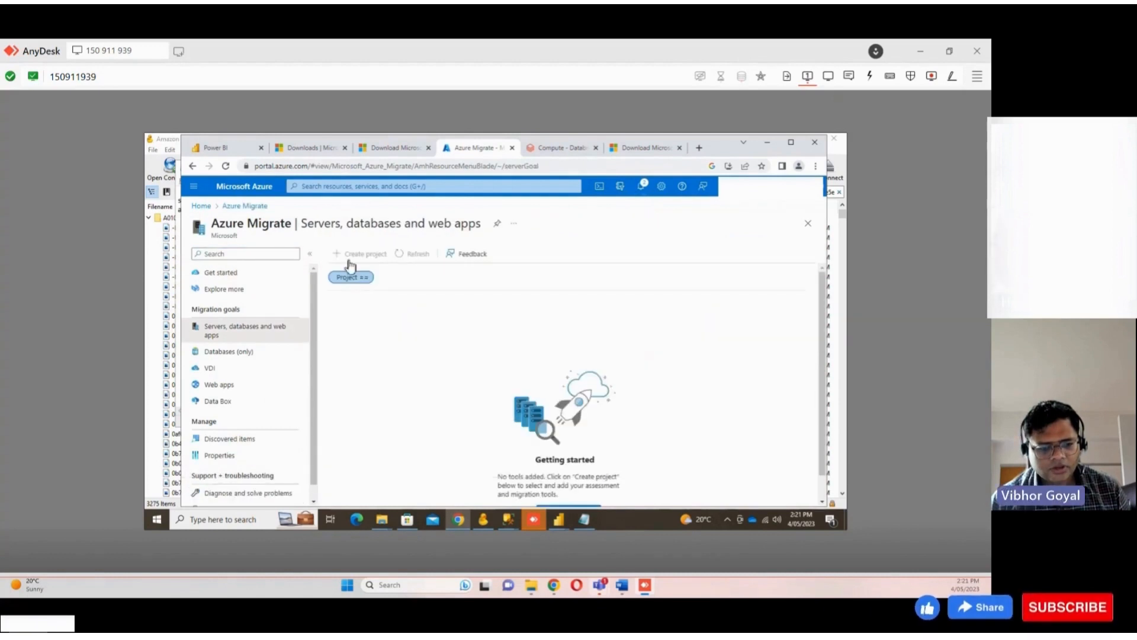
{"action": "left_click", "coordinate": [382, 278]}
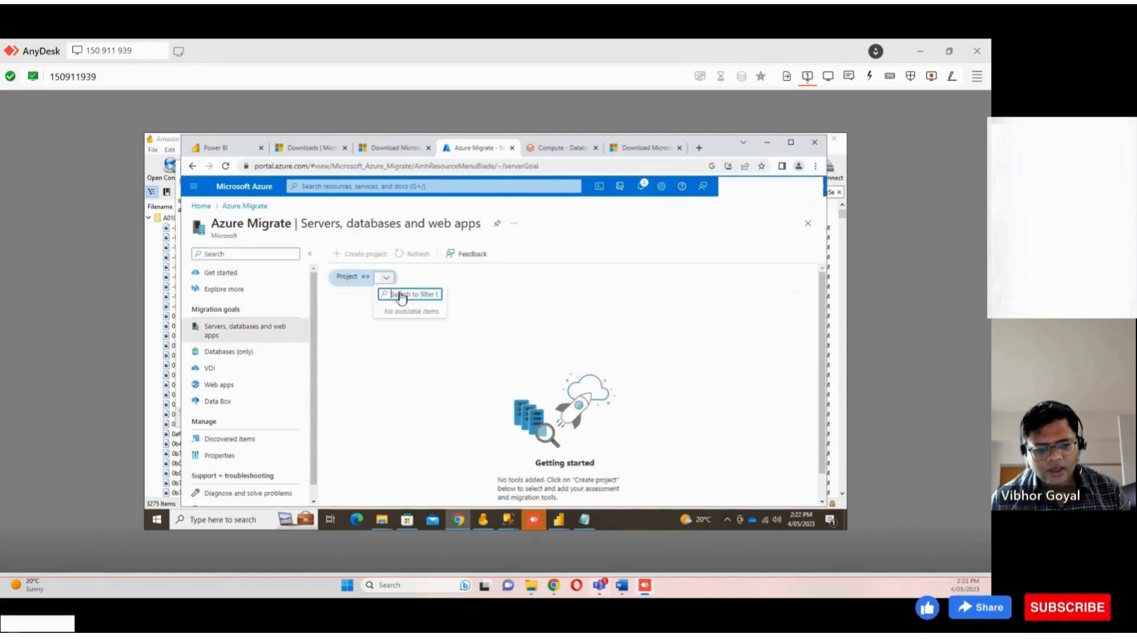
Start creating an Azure Migrate project in resource group henrytest3 and name the project sfmstatemigrate
{"action": "left_click", "coordinate": [360, 332]}
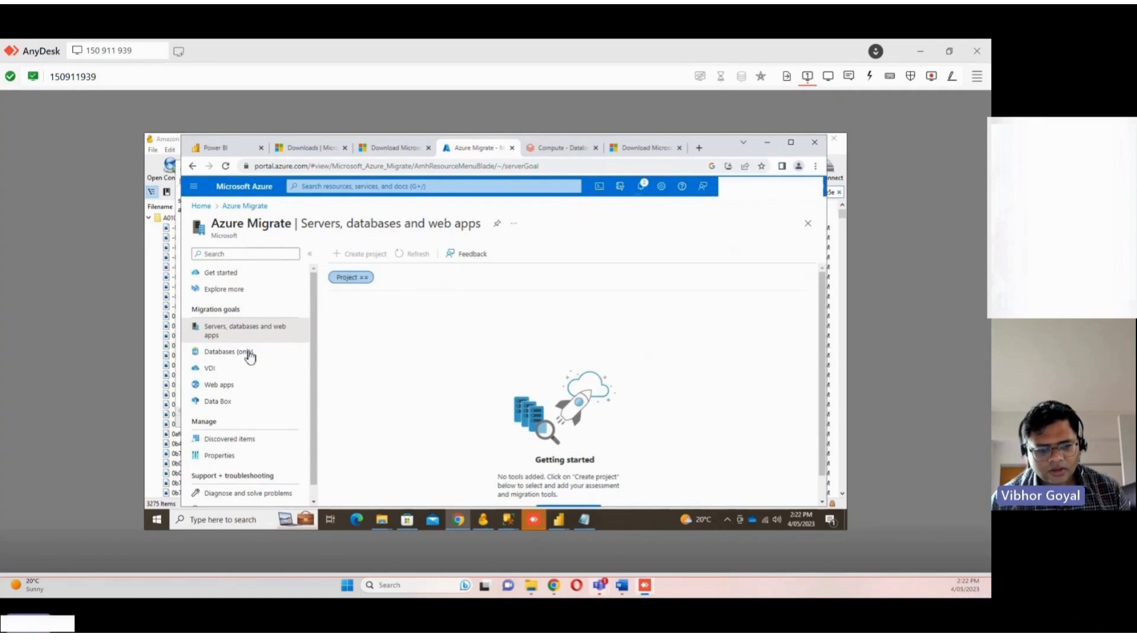
{"action": "scroll", "coordinate": [250, 355], "scroll_direction": "down", "scroll_amount": 1}
{"action": "scroll", "coordinate": [413, 354], "scroll_direction": "down", "scroll_amount": 2}
{"action": "left_click", "coordinate": [568, 483]}
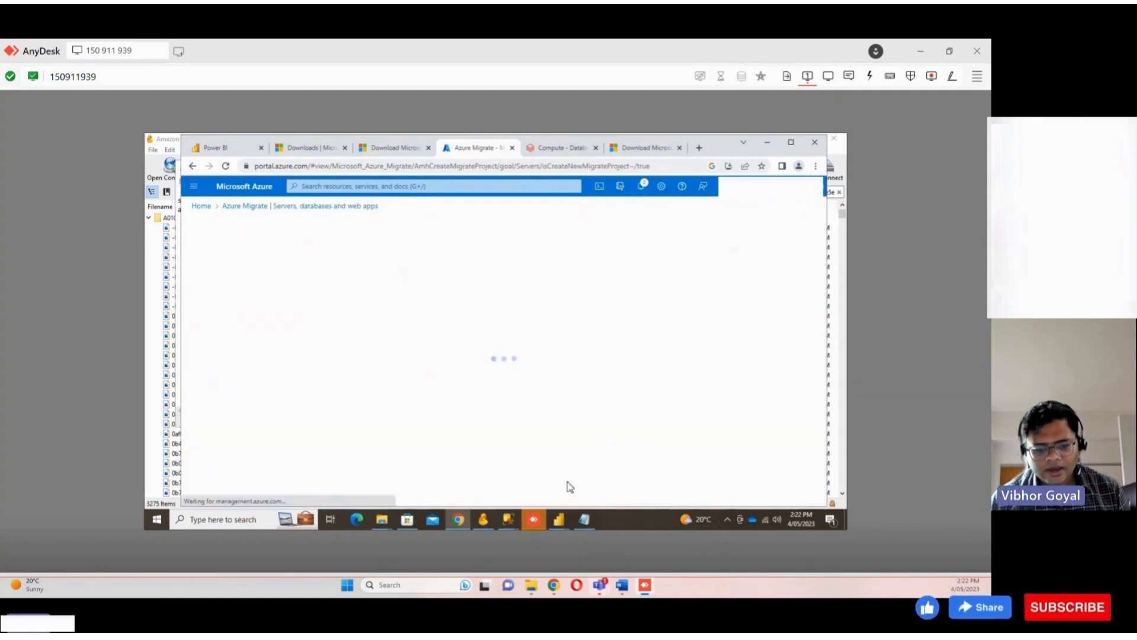
{"action": "left_click", "coordinate": [342, 319]}
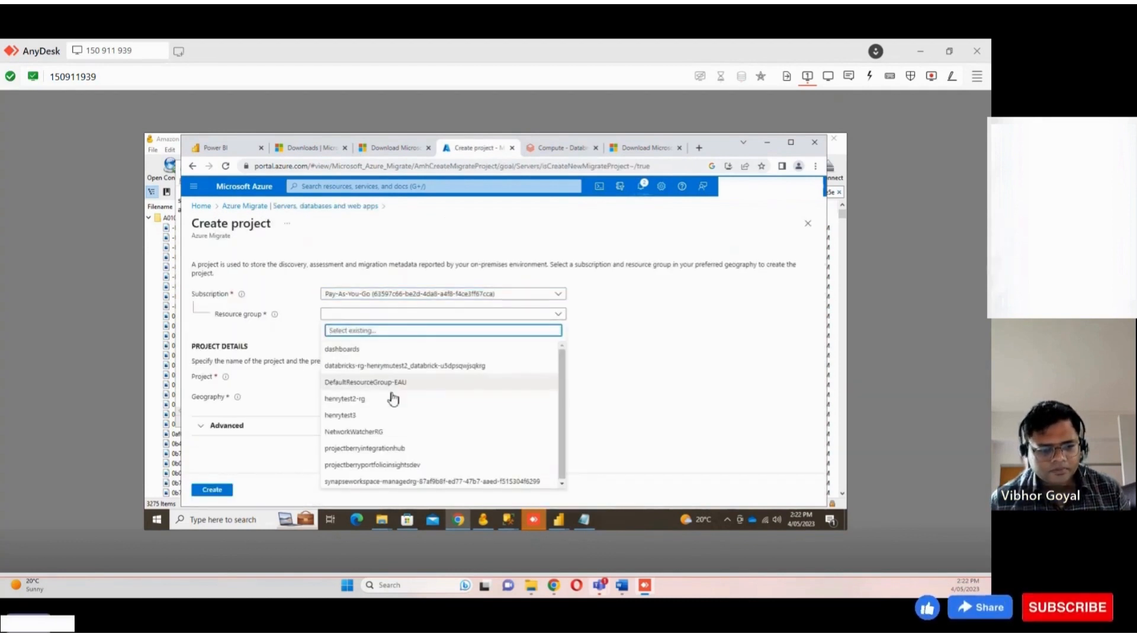
{"action": "left_click", "coordinate": [379, 415]}
{"action": "left_click", "coordinate": [370, 380]}
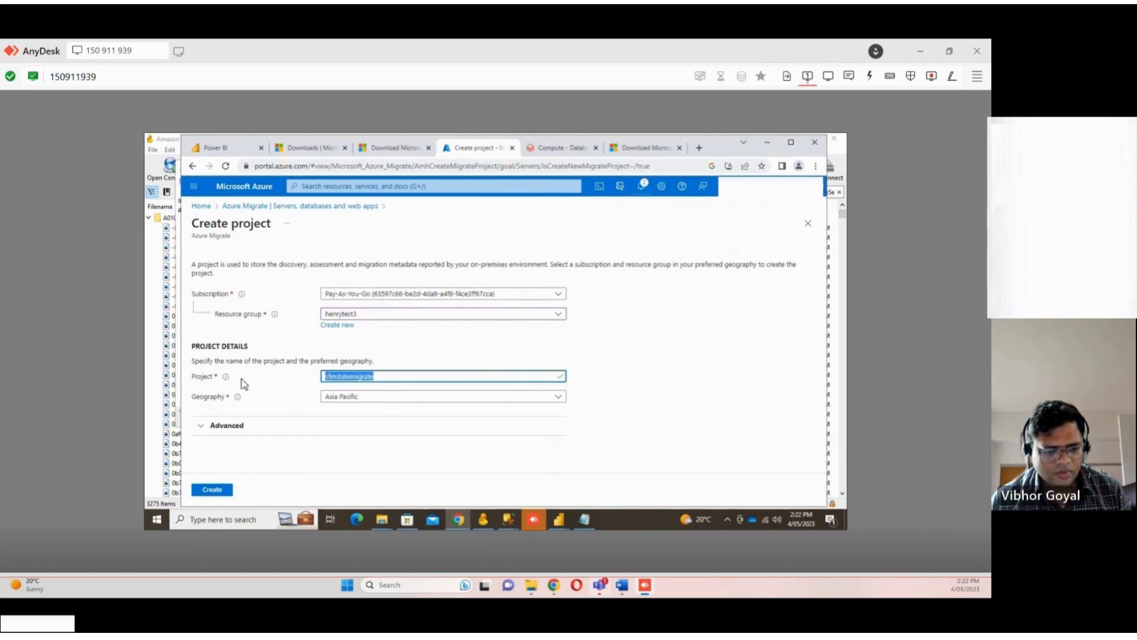
Keep the project geography as Asia Pacific and create the project
{"action": "left_click", "coordinate": [356, 397]}
{"action": "left_click", "coordinate": [363, 439]}
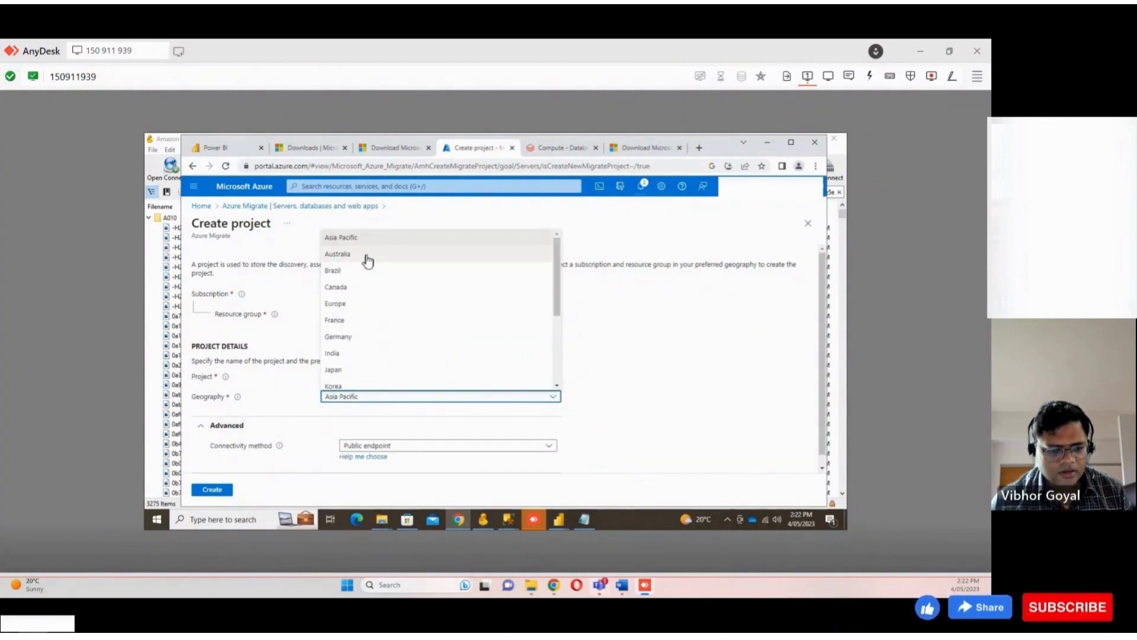
{"action": "left_click", "coordinate": [688, 358]}
{"action": "scroll", "coordinate": [326, 422], "scroll_direction": "down", "scroll_amount": 2}
{"action": "left_click", "coordinate": [255, 412]}
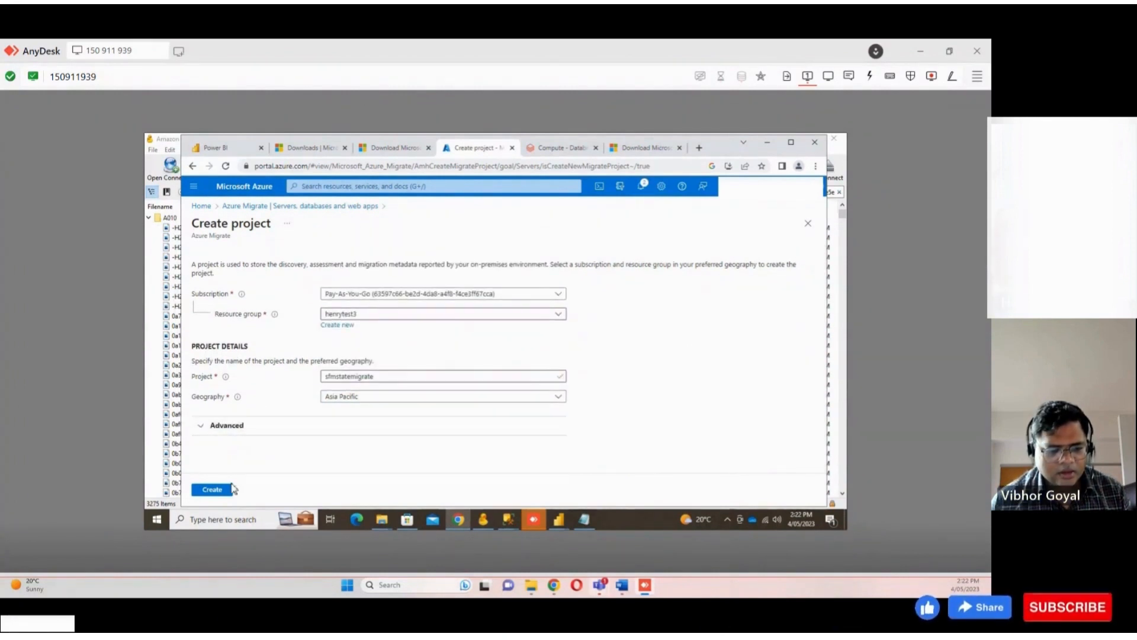
{"action": "left_click", "coordinate": [214, 490]}
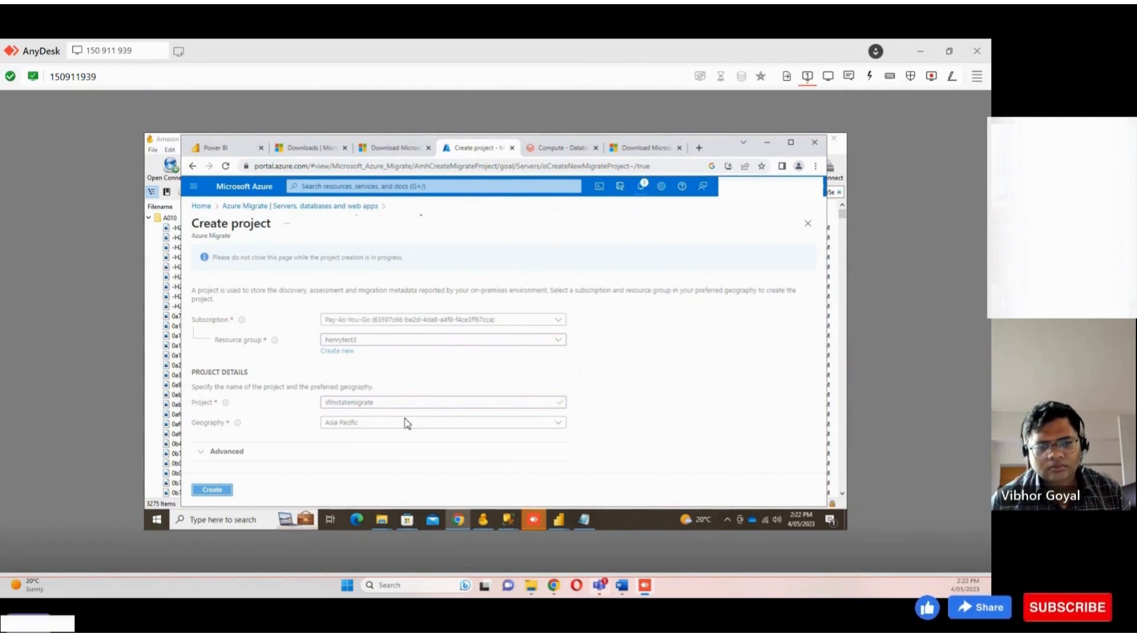
Launch the downloaded DataMigrationAssistant installer from the Downloads folder
{"action": "left_click", "coordinate": [658, 149]}
{"action": "left_click", "coordinate": [474, 148]}
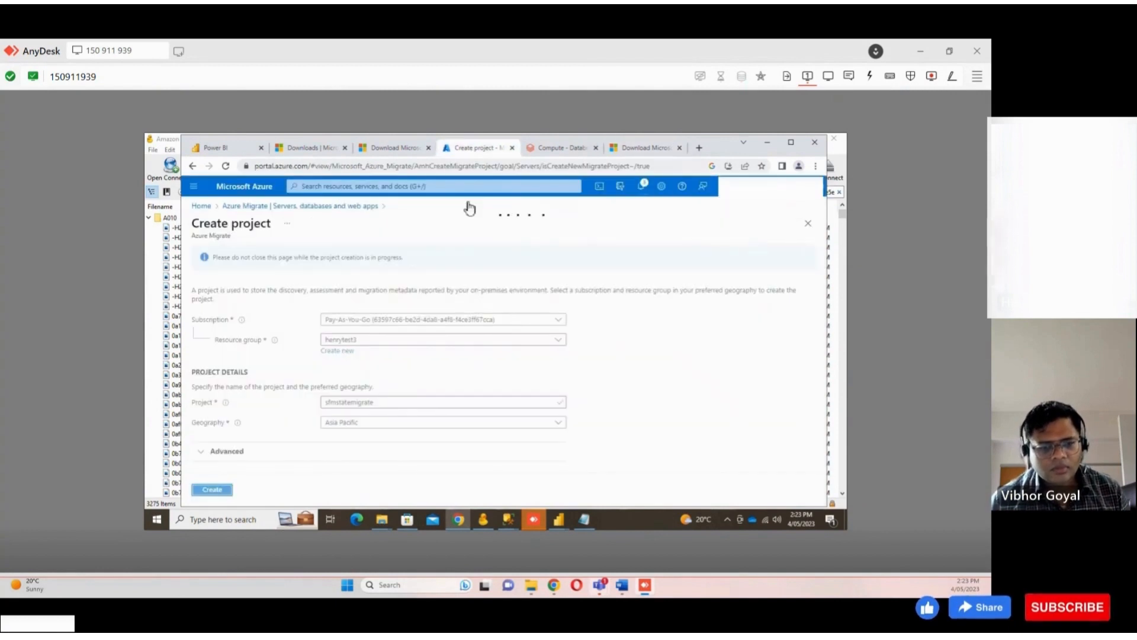
{"action": "mouse_move", "coordinate": [379, 523]}
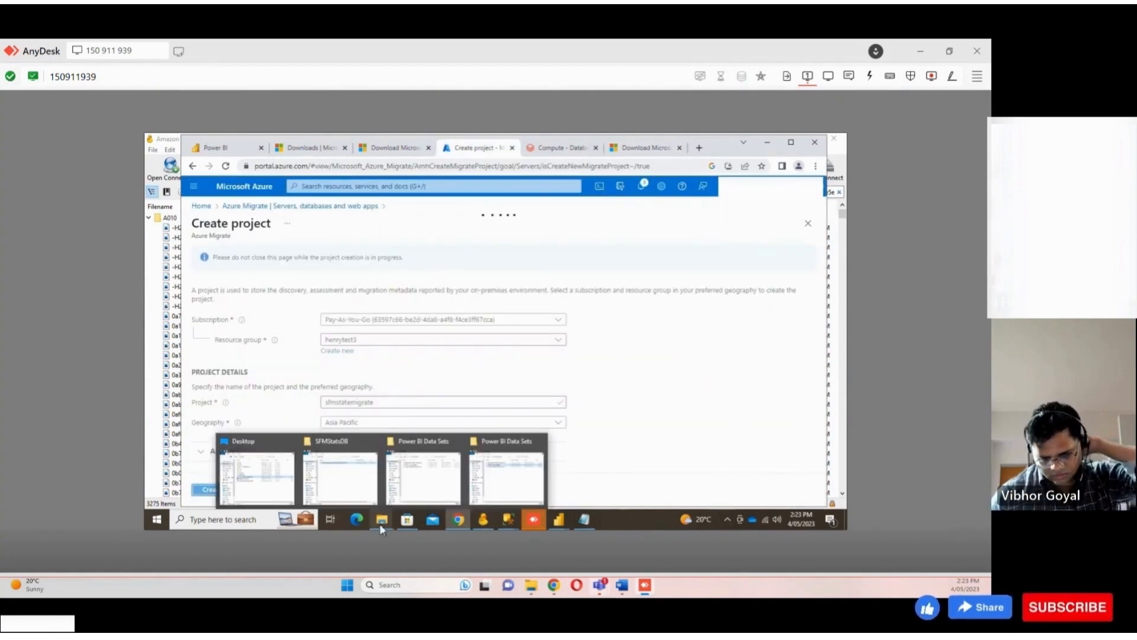
{"action": "left_click", "coordinate": [243, 480]}
{"action": "left_click", "coordinate": [378, 255]}
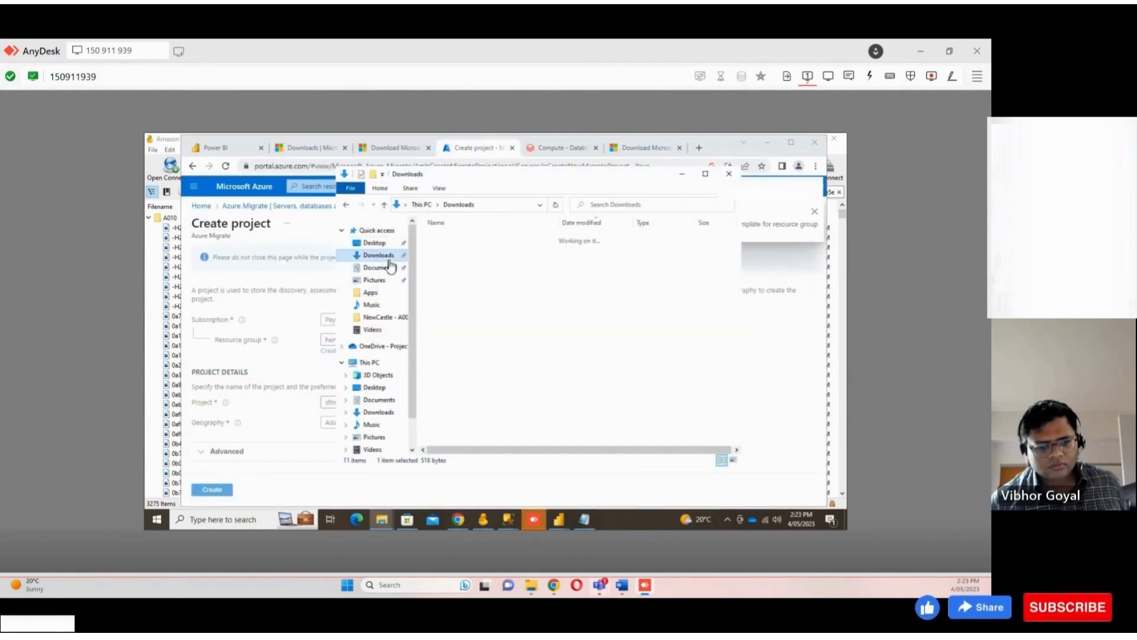
{"action": "double_click", "coordinate": [476, 254]}
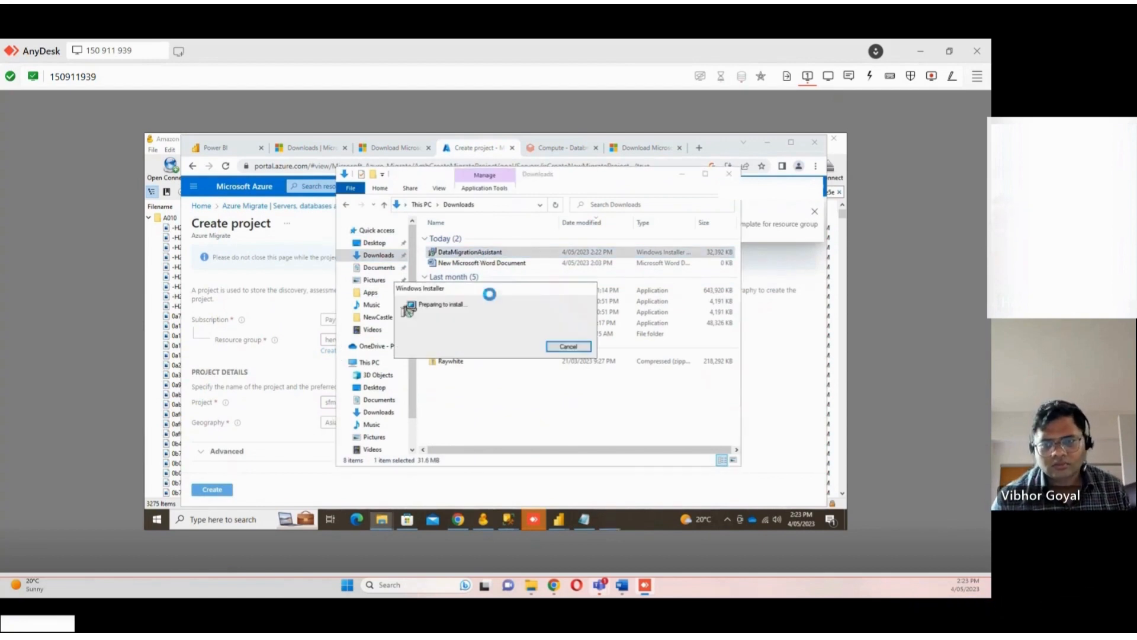
Accept the DMA licence terms, start the installation, and minimize the setup window
{"action": "left_click", "coordinate": [549, 406]}
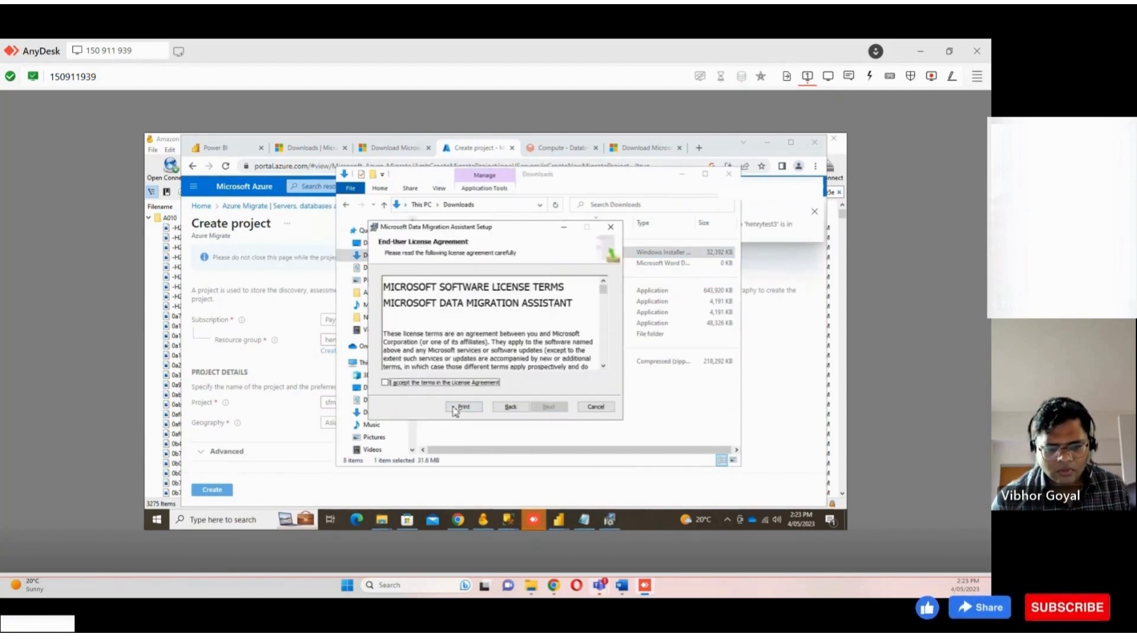
{"action": "scroll", "coordinate": [430, 345], "scroll_direction": "down", "scroll_amount": 5}
{"action": "left_click", "coordinate": [548, 406]}
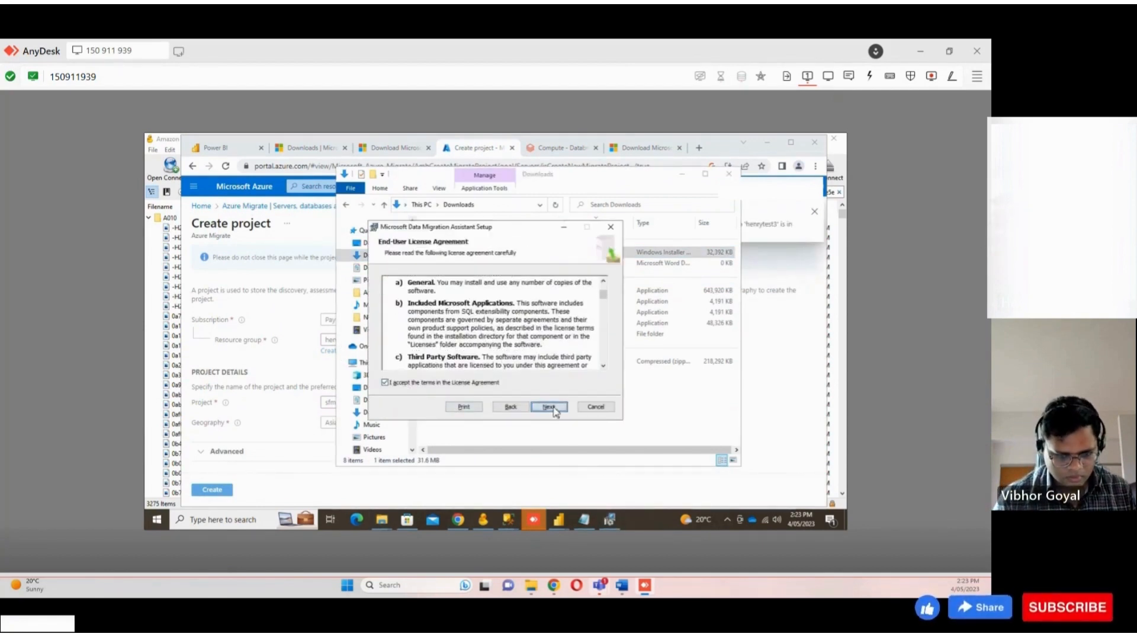
{"action": "left_click", "coordinate": [550, 407]}
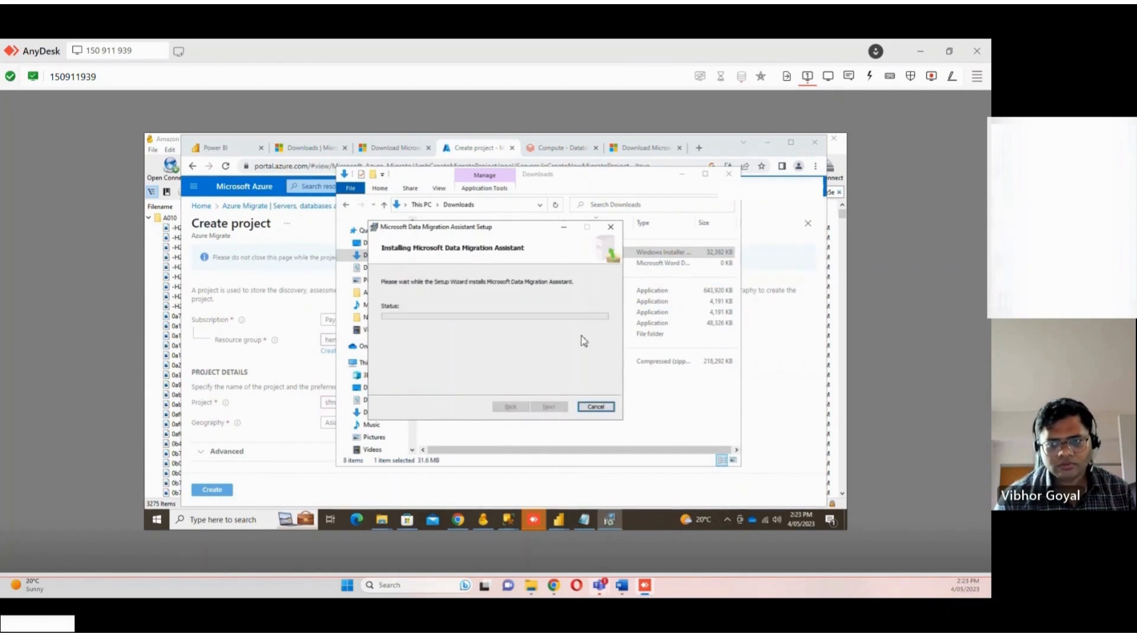
{"action": "left_click", "coordinate": [564, 229]}
Return to Azure Migrate and review the new project's assessment and migration tools
{"action": "left_click", "coordinate": [438, 492]}
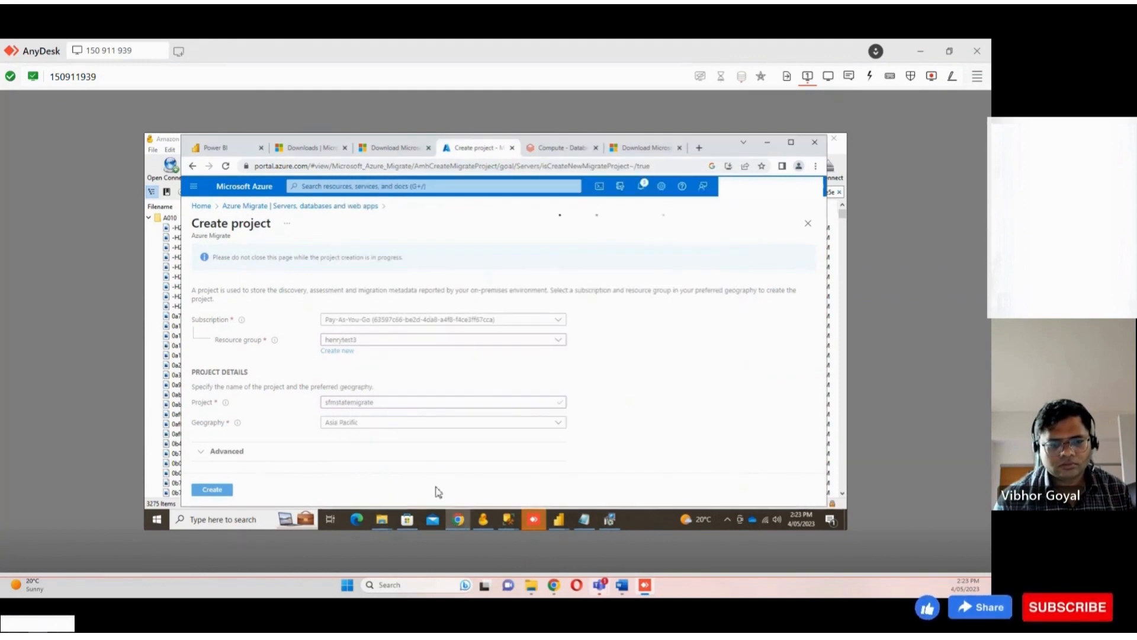
{"action": "left_click", "coordinate": [202, 206]}
{"action": "left_click", "coordinate": [593, 226]}
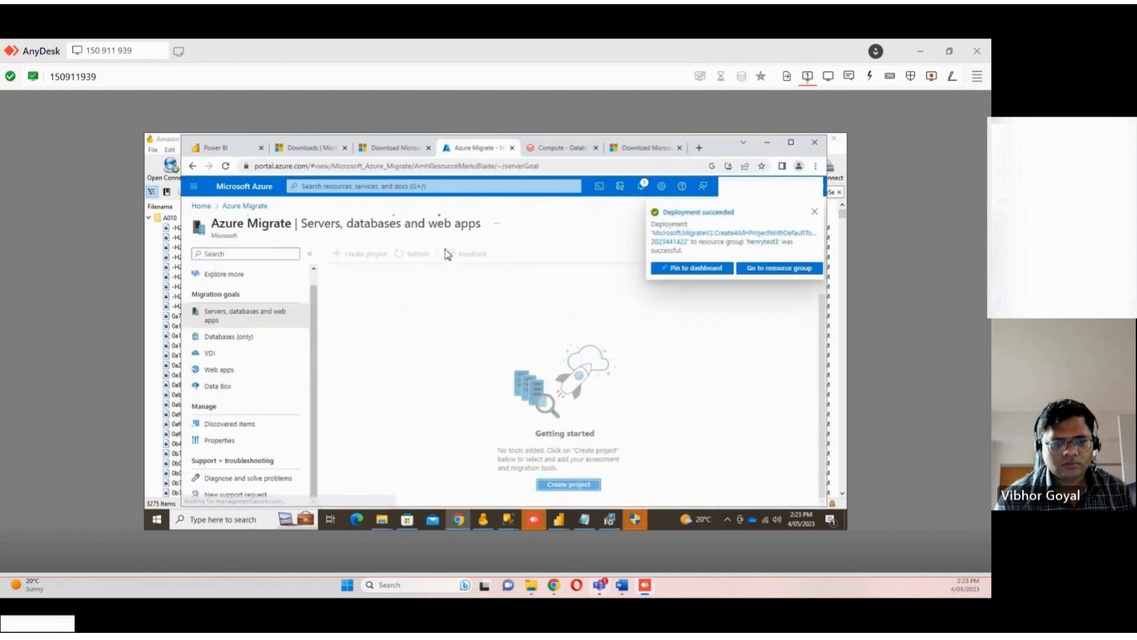
{"action": "scroll", "coordinate": [419, 361], "scroll_direction": "down", "scroll_amount": 5}
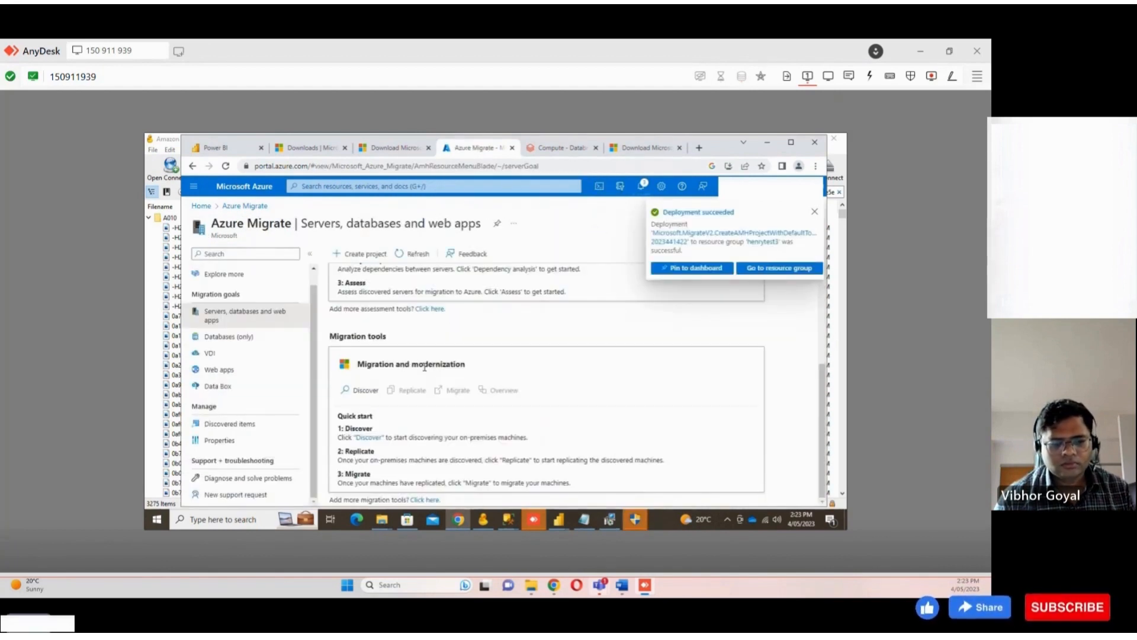
{"action": "scroll", "coordinate": [435, 384], "scroll_direction": "up", "scroll_amount": 3}
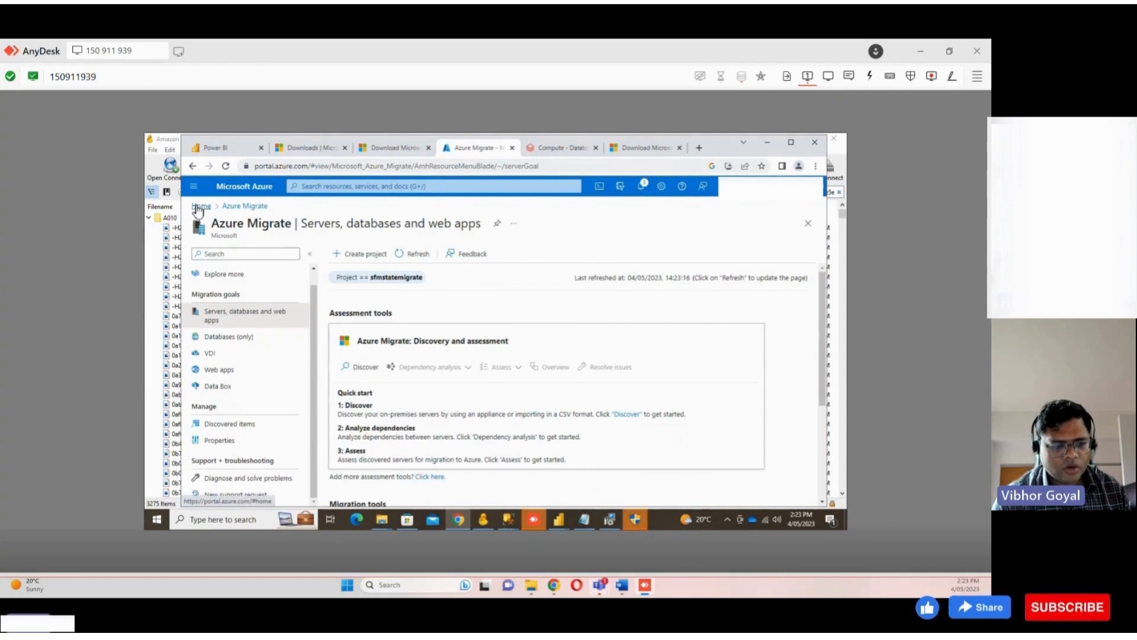
Open the sfmstats SQL server from the henrytest3 resource group
{"action": "left_click", "coordinate": [201, 206]}
{"action": "left_click", "coordinate": [257, 369]}
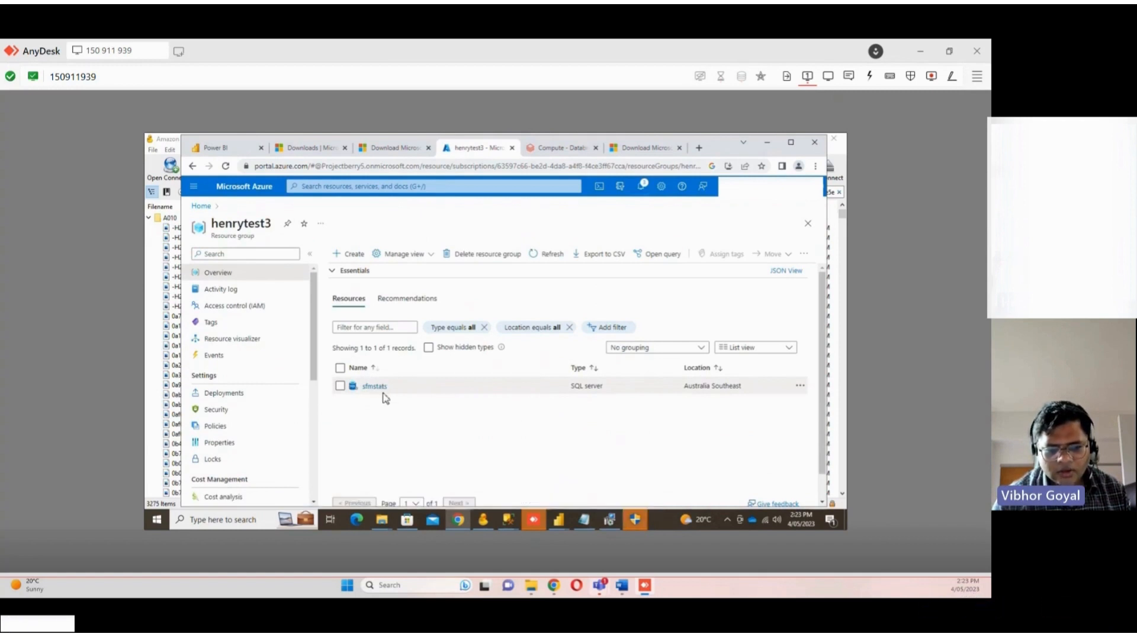
{"action": "left_click", "coordinate": [373, 387]}
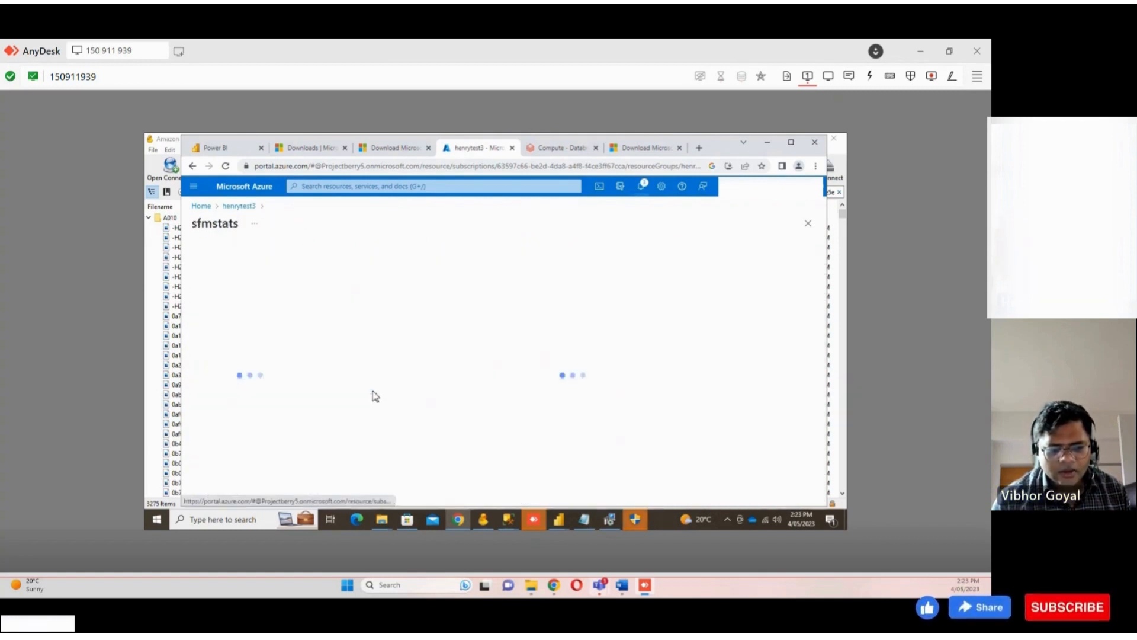
Copy the SQL server's admin login and its fully qualified server name
{"action": "scroll", "coordinate": [379, 386], "scroll_direction": "down", "scroll_amount": 2}
{"action": "scroll", "coordinate": [246, 318], "scroll_direction": "down", "scroll_amount": 3}
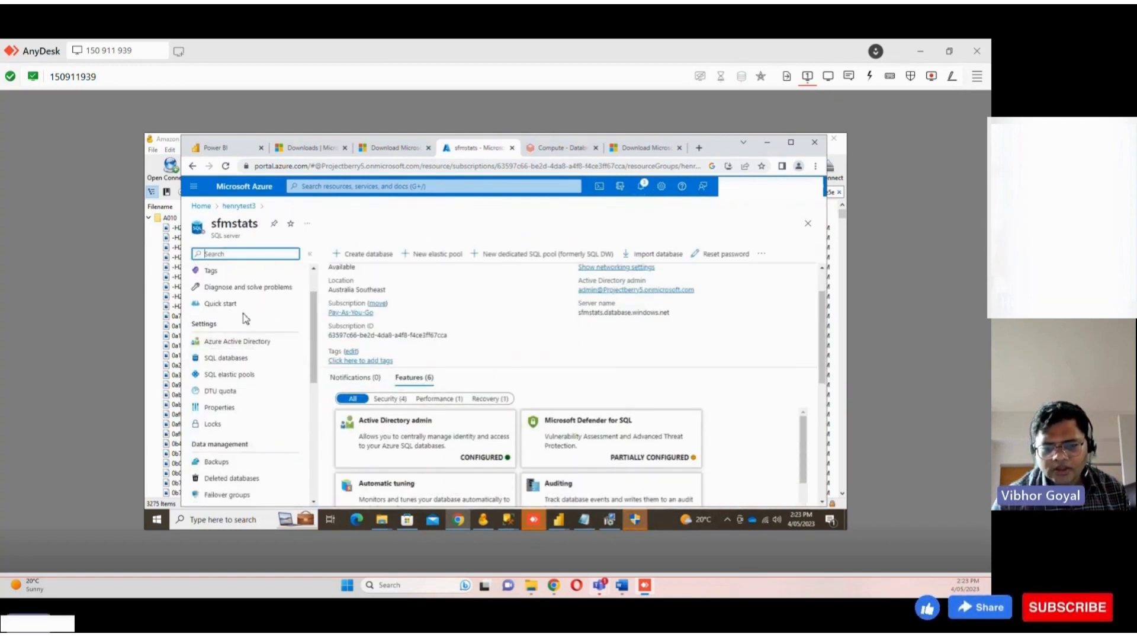
{"action": "scroll", "coordinate": [385, 320], "scroll_direction": "up", "scroll_amount": 2}
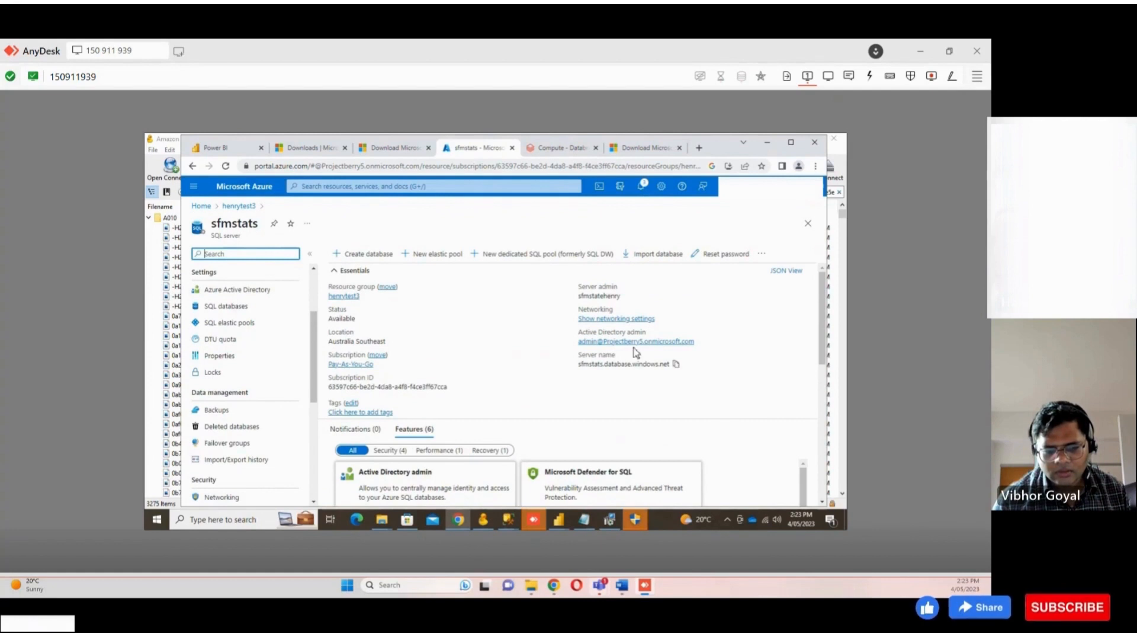
{"action": "left_click", "coordinate": [628, 297]}
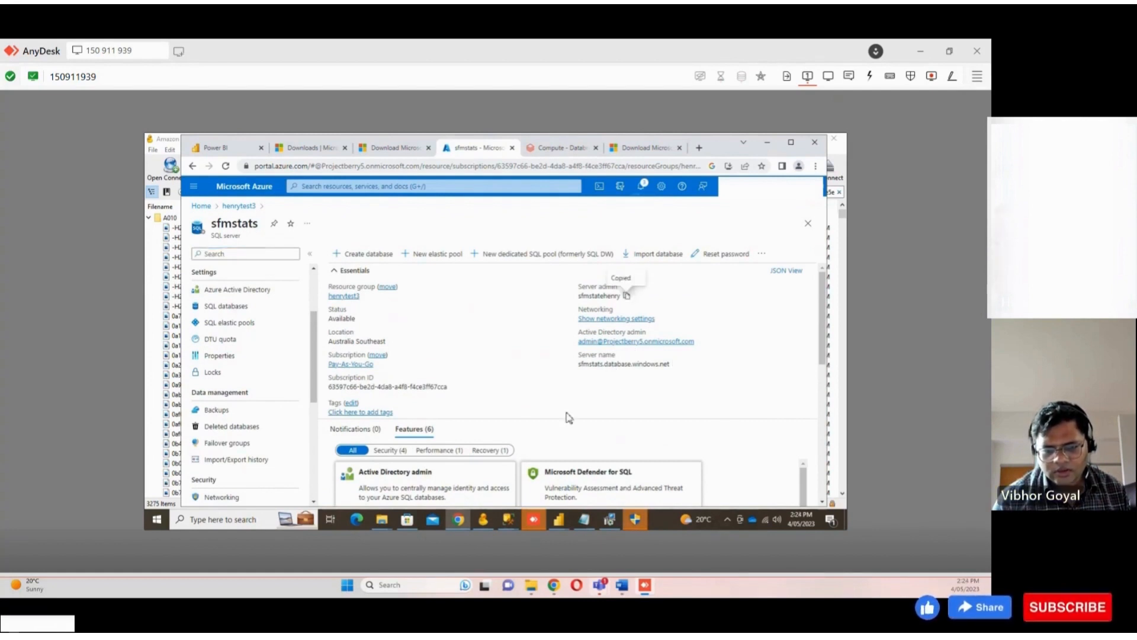
{"action": "left_click", "coordinate": [676, 363]}
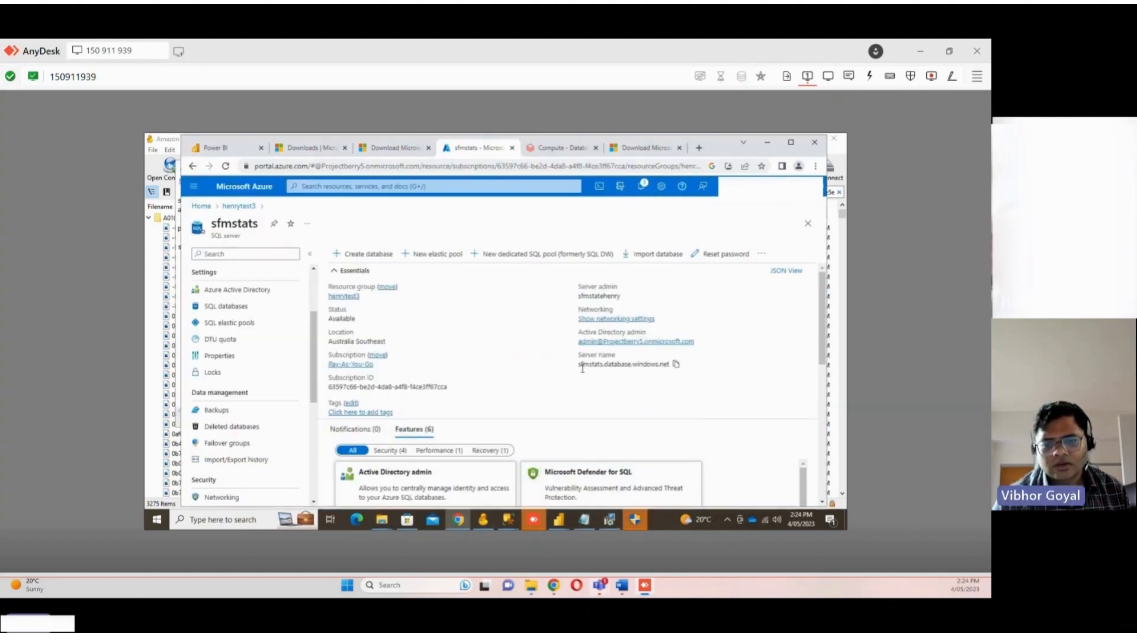
Allow the Data Migration Assistant installer to make changes to the device
{"action": "scroll", "coordinate": [513, 406], "scroll_direction": "down", "scroll_amount": 8}
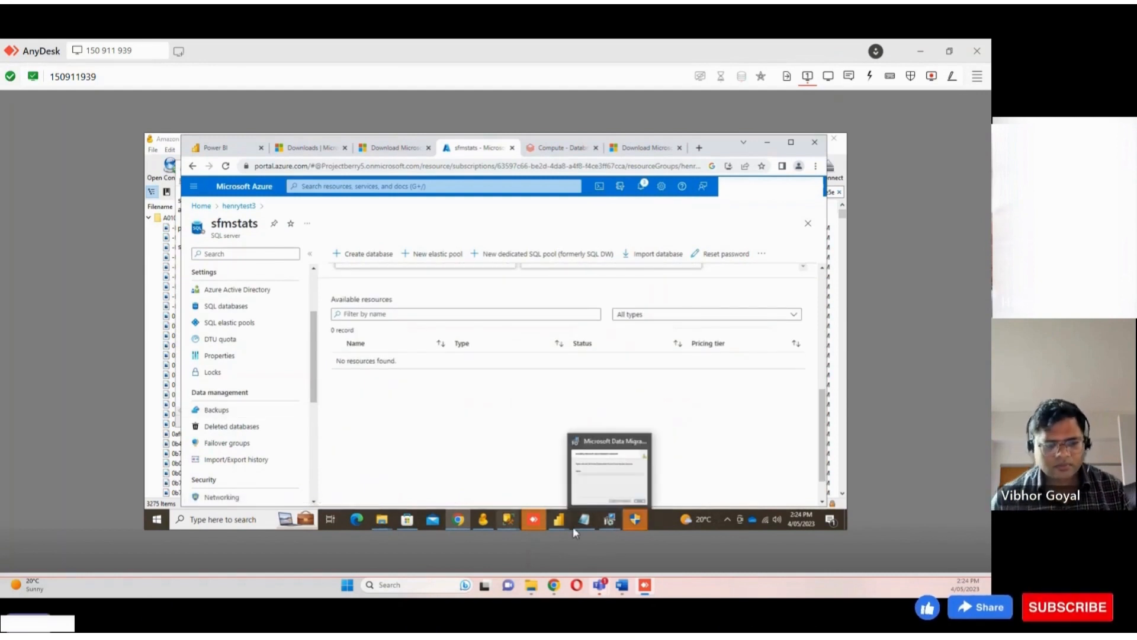
{"action": "left_click", "coordinate": [630, 523]}
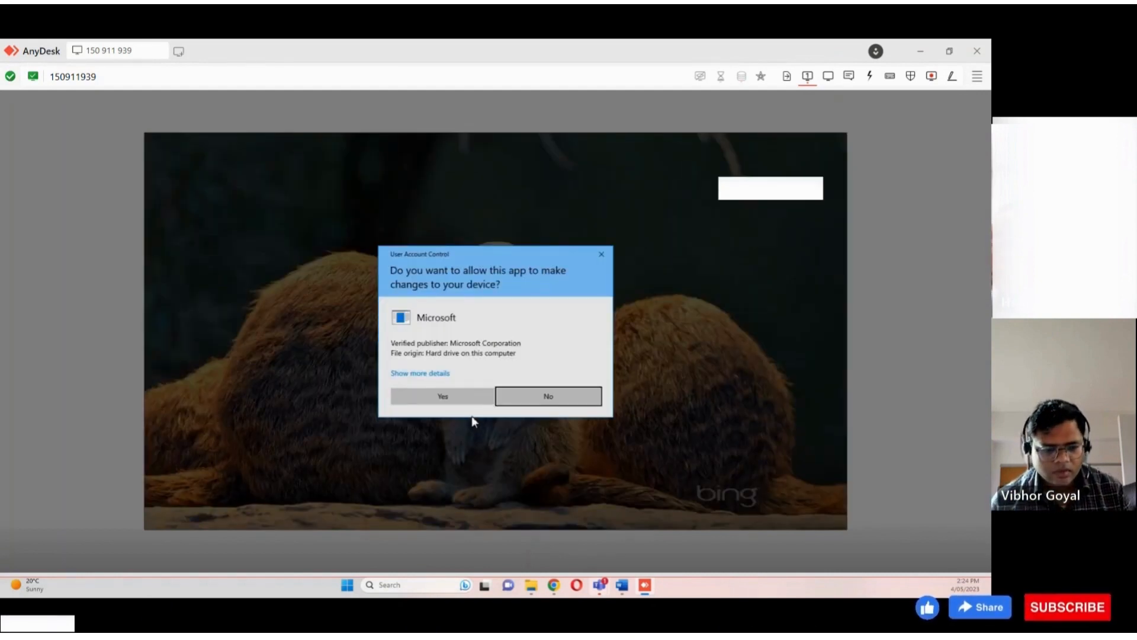
{"action": "left_click", "coordinate": [466, 402]}
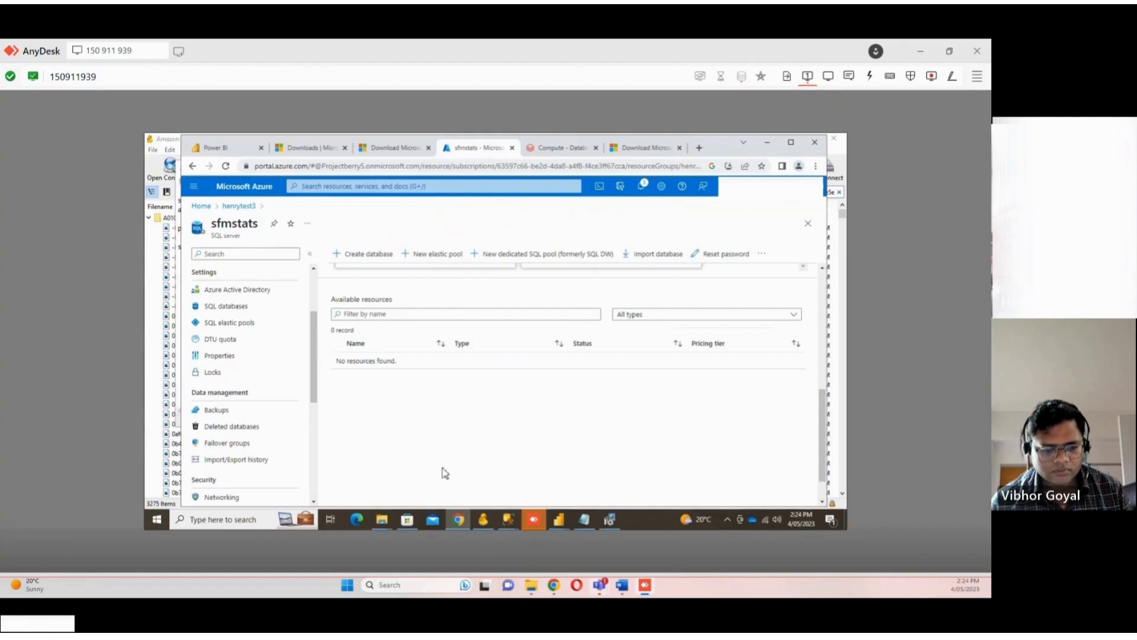
Bring up the SQL Server Management Studio query window on SFMStats and minimize it
{"action": "mouse_move", "coordinate": [507, 523]}
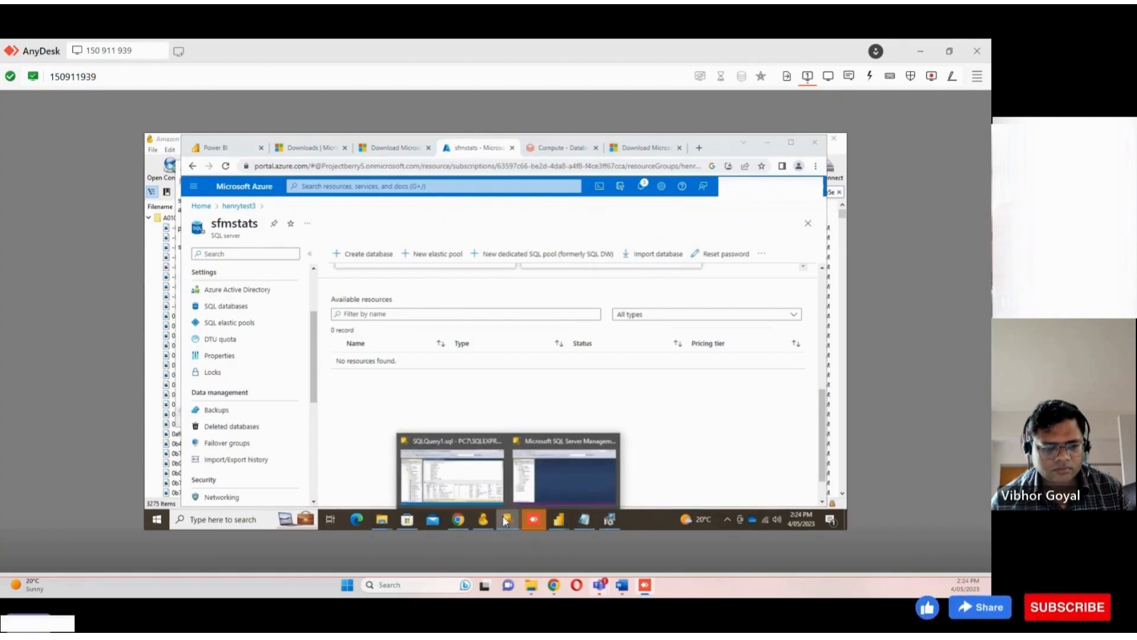
{"action": "left_click", "coordinate": [470, 472]}
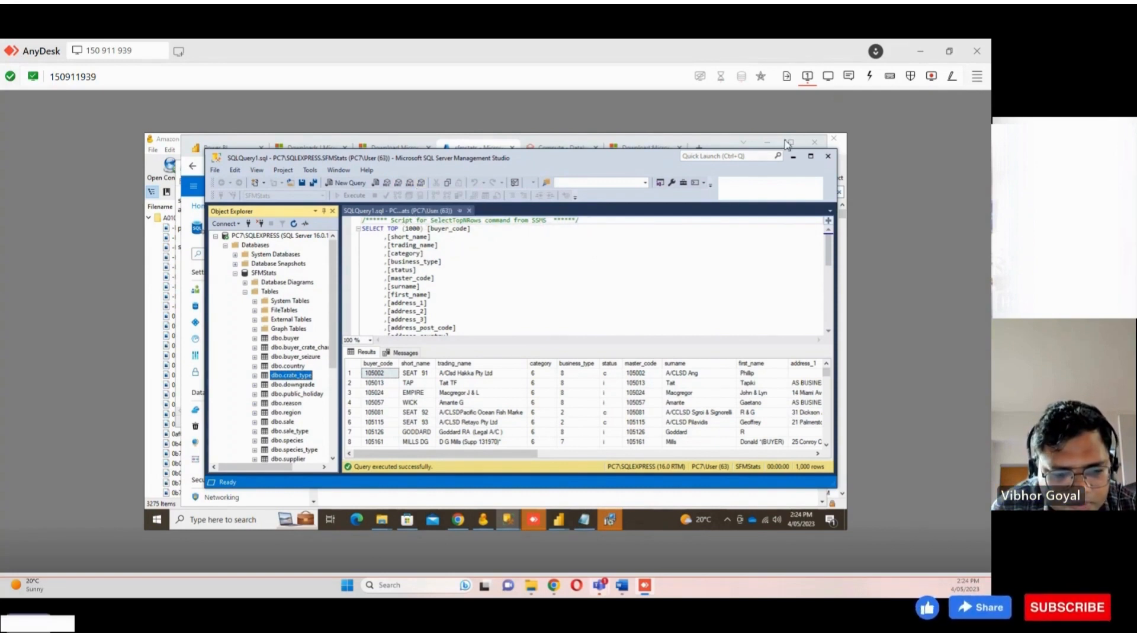
{"action": "left_click", "coordinate": [793, 157]}
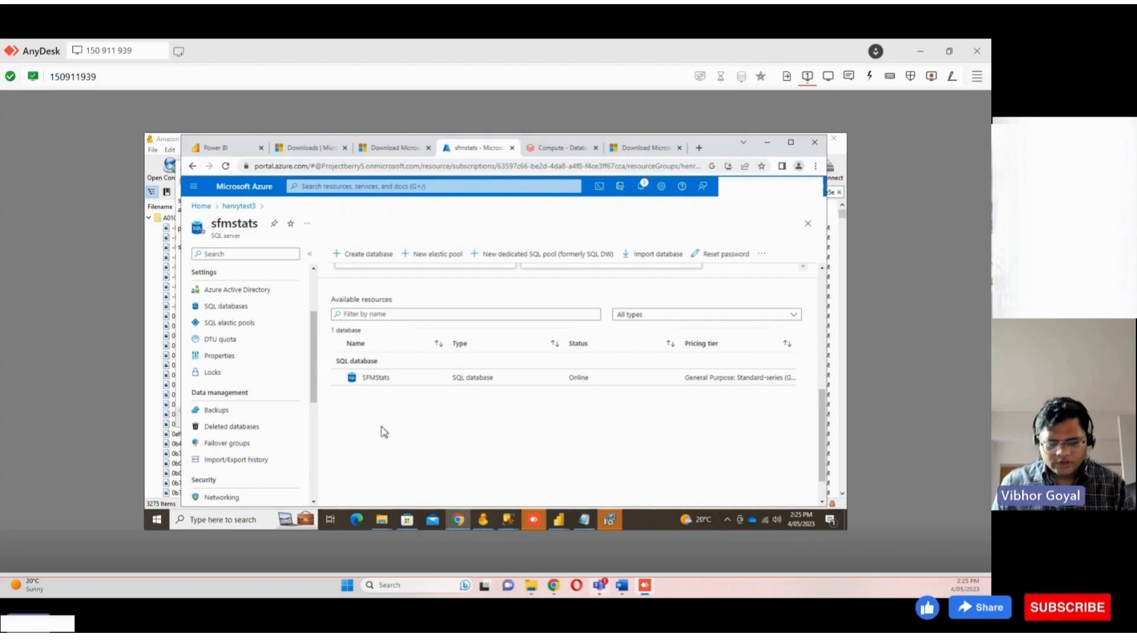
Search the Windows Start menu for migration to locate Microsoft Data Migration Assistant
{"action": "left_click", "coordinate": [508, 521]}
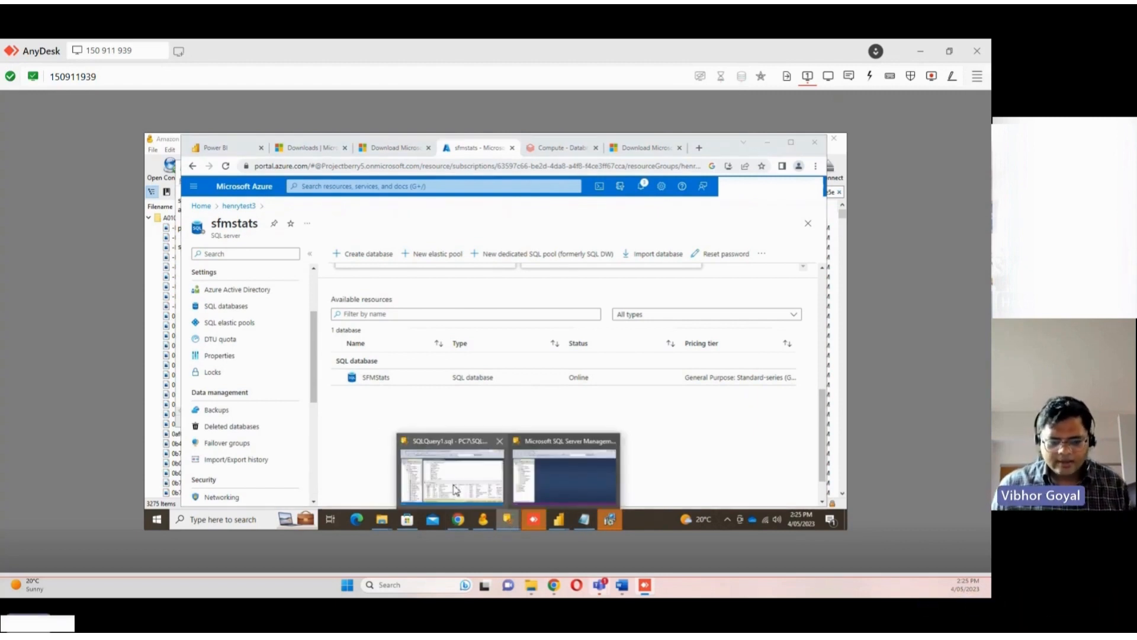
{"action": "mouse_move", "coordinate": [546, 488]}
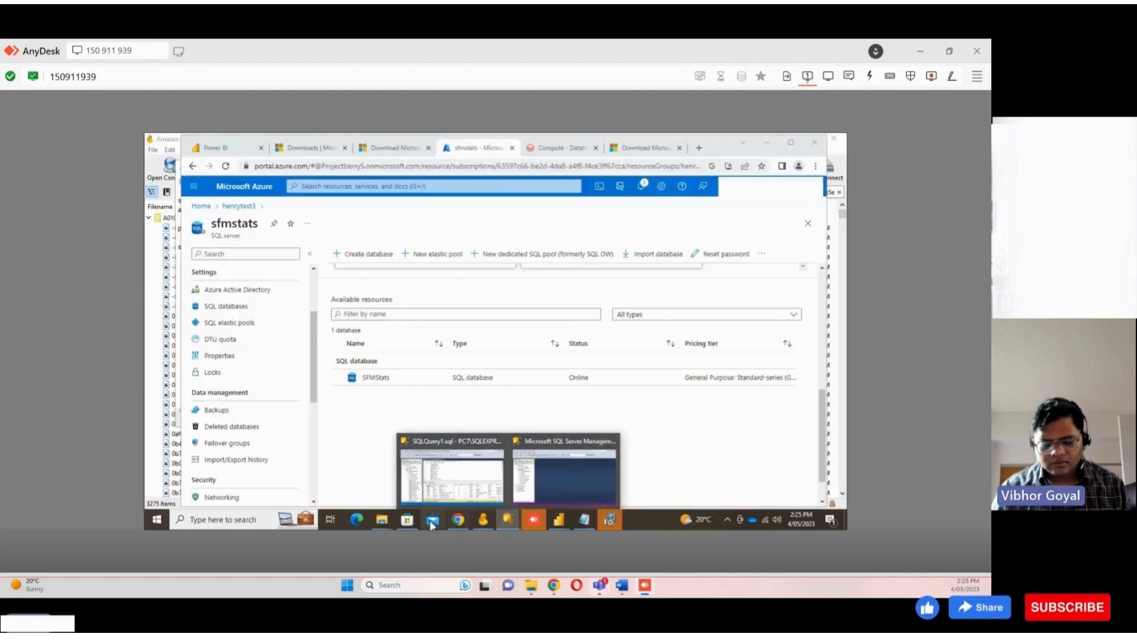
{"action": "left_click", "coordinate": [266, 519]}
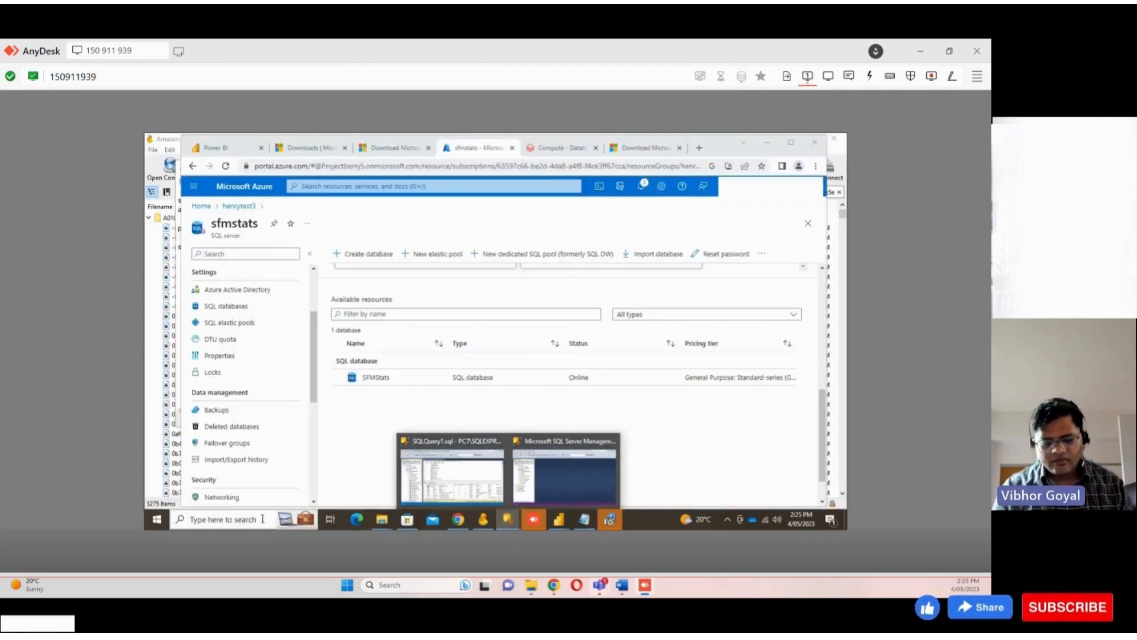
{"action": "type", "text": "n"}
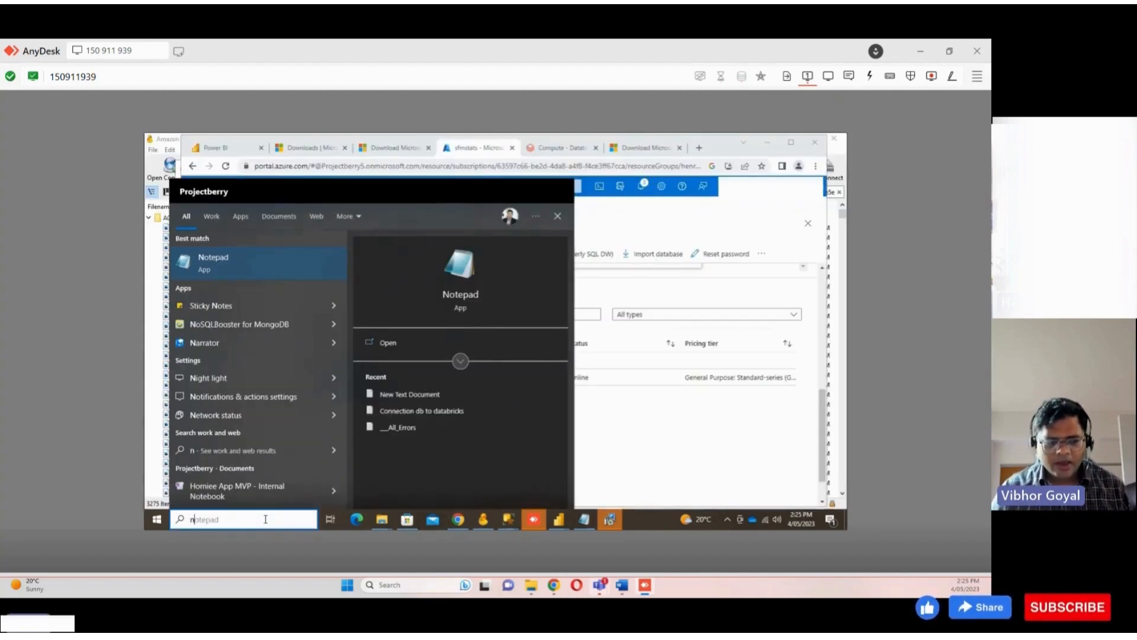
{"action": "key", "text": "BackSpace"}
{"action": "type", "text": "migration"}
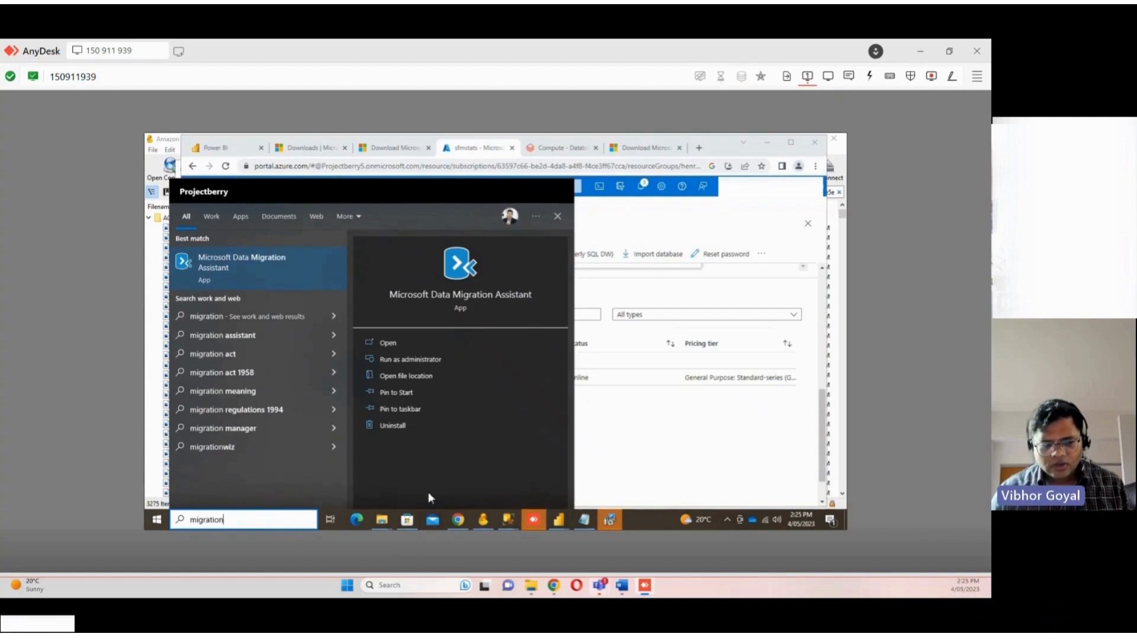
Launch Microsoft Data Migration Assistant
{"action": "left_click", "coordinate": [265, 276]}
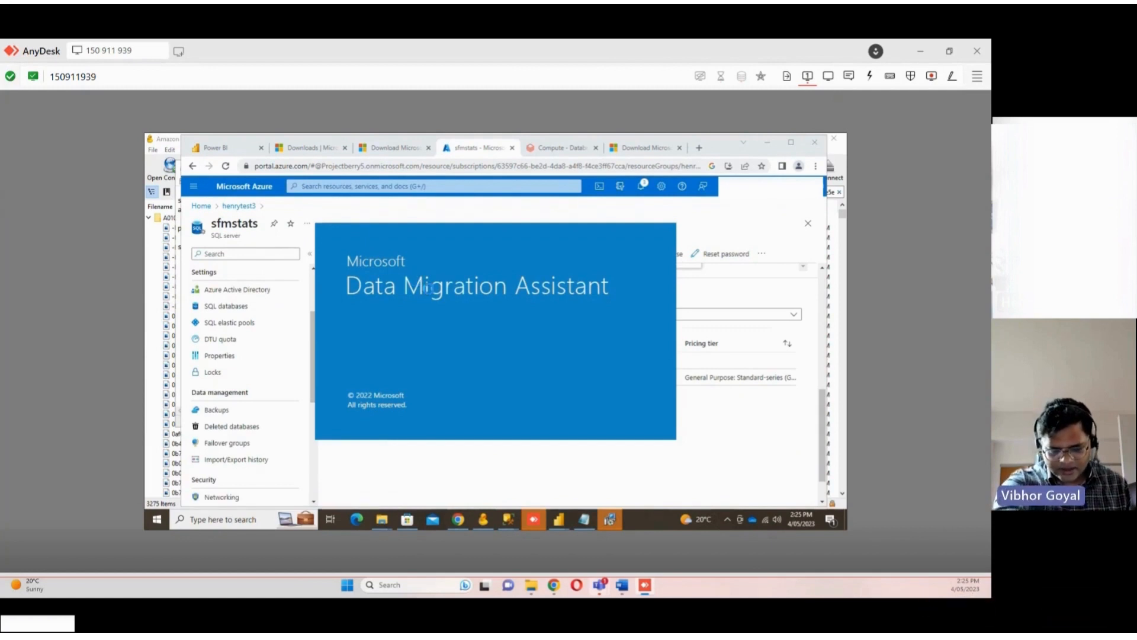
{"action": "left_click", "coordinate": [611, 523]}
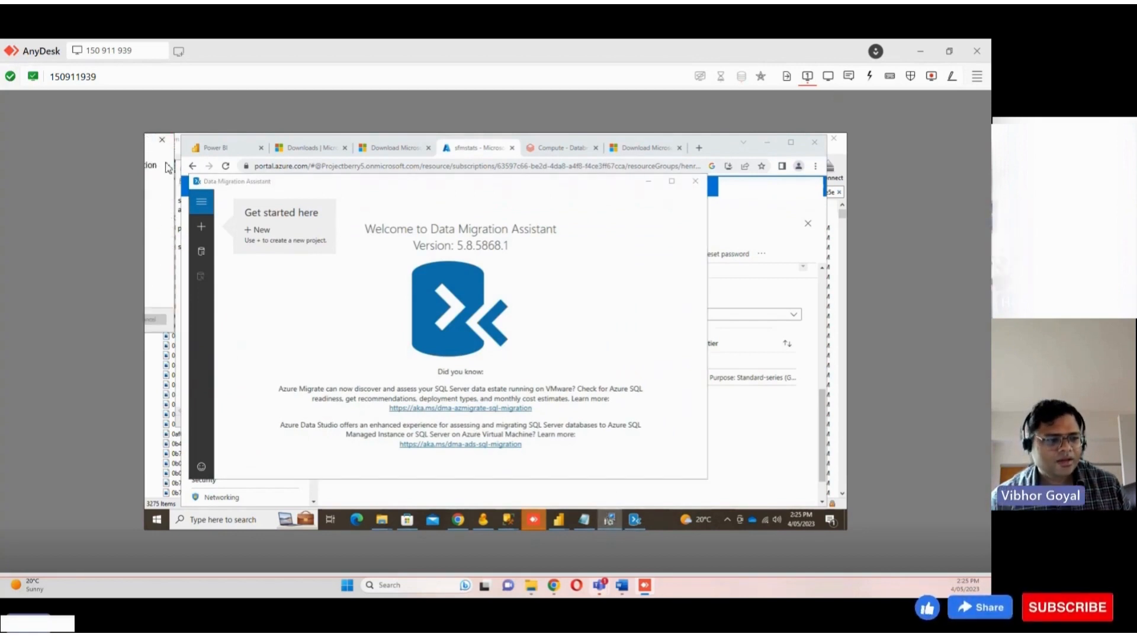
{"action": "left_click", "coordinate": [162, 139]}
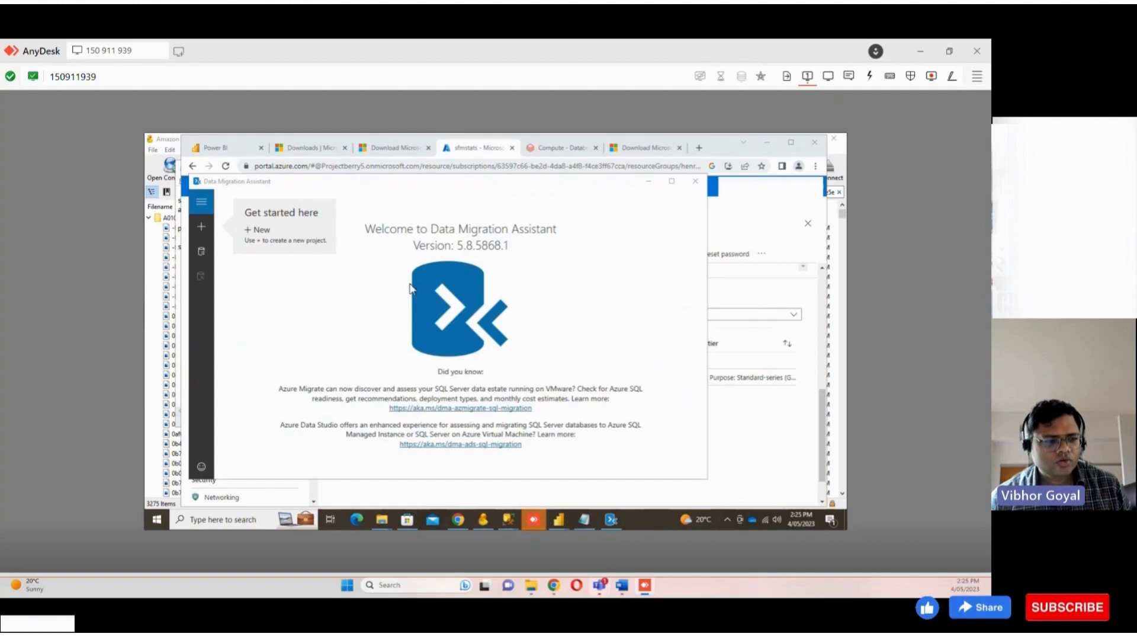
Create a new assessment project named sfmstatemigrate for SQL Server to Azure SQL Database and continue past the report options
{"action": "left_click", "coordinate": [205, 231]}
{"action": "left_click", "coordinate": [206, 224]}
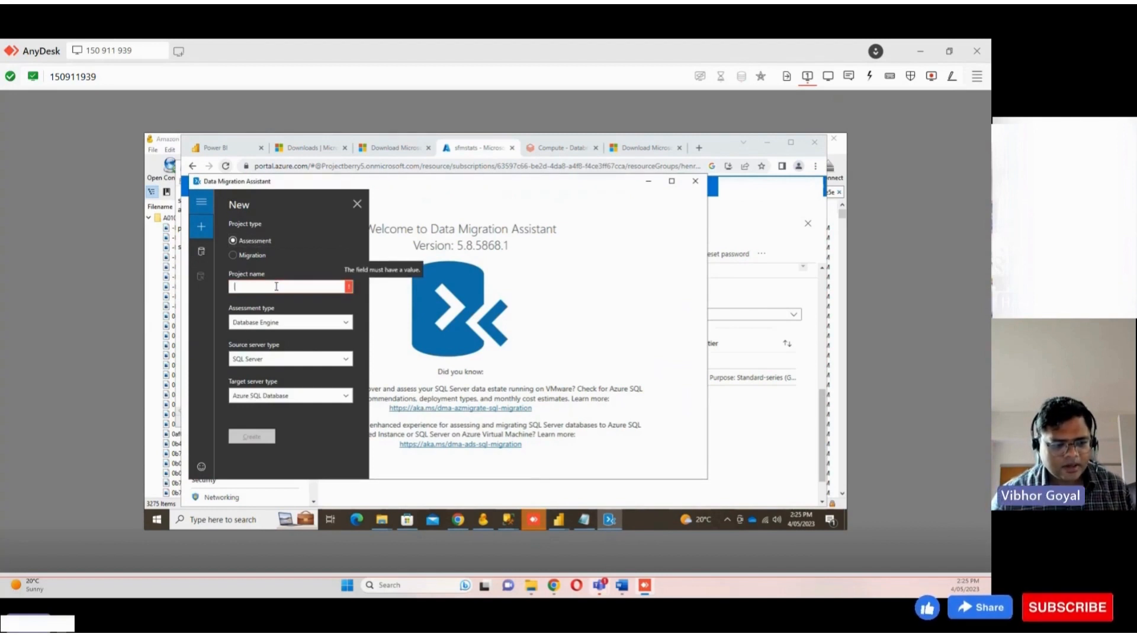
{"action": "type", "text": "sfmstatemigrate"}
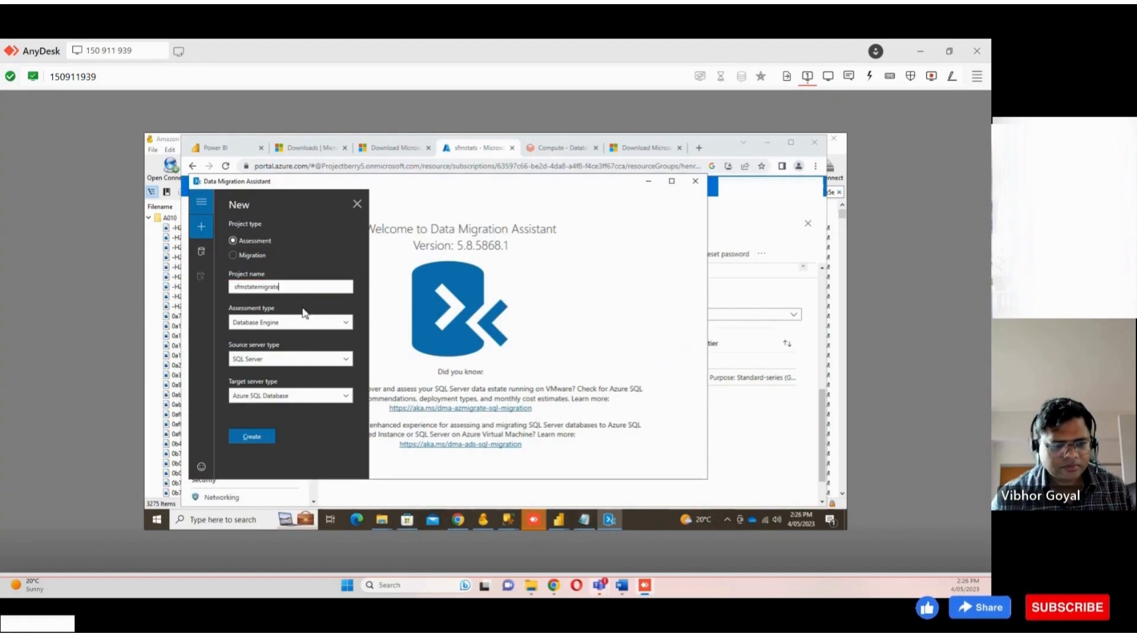
{"action": "left_click", "coordinate": [258, 436]}
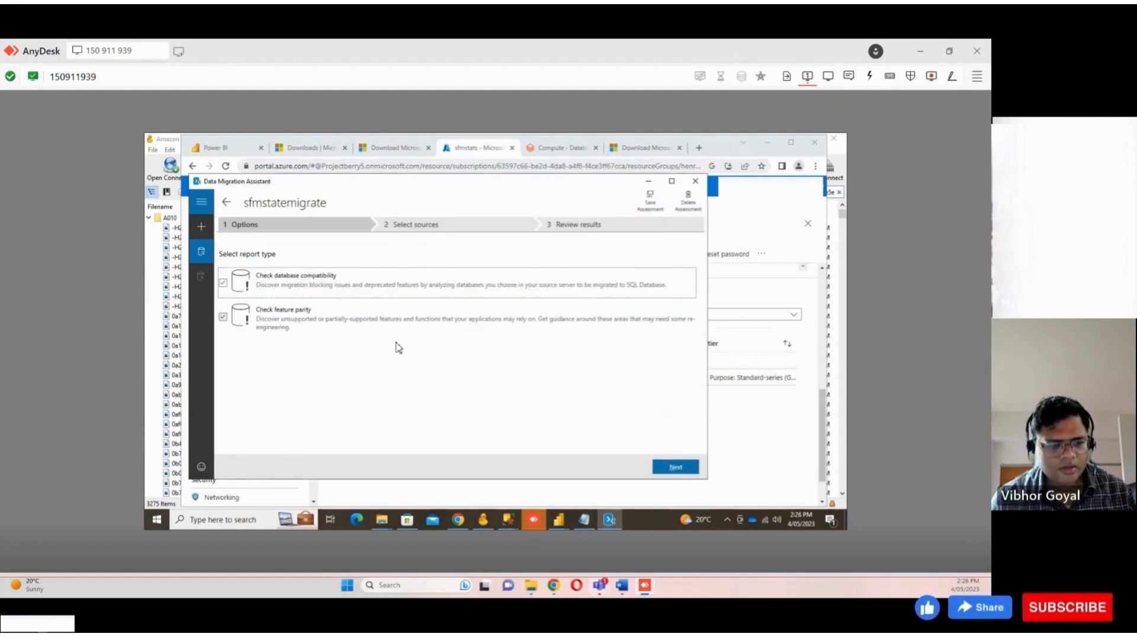
{"action": "left_click", "coordinate": [675, 467]}
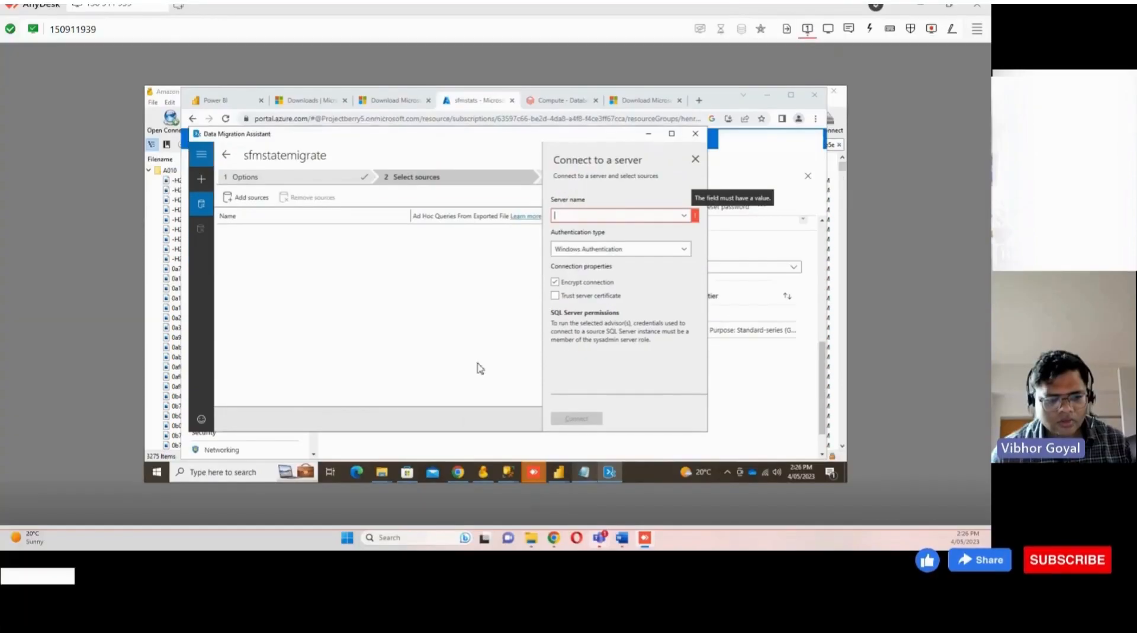
Try to create another assessment with the pasted project name sfmstatemigrate
{"action": "left_click", "coordinate": [228, 157]}
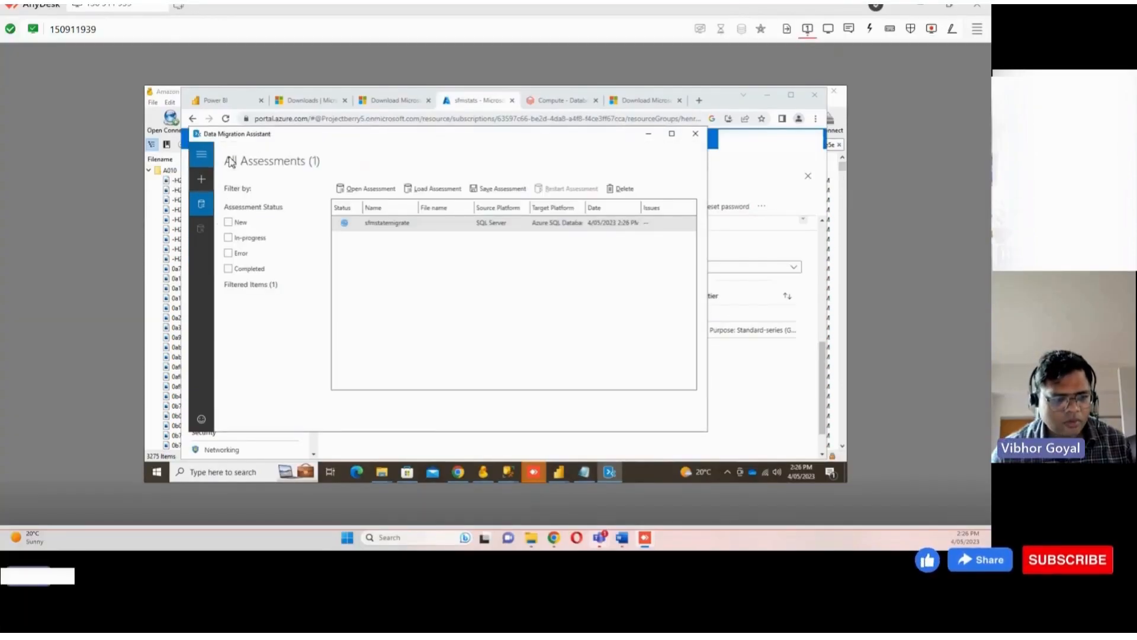
{"action": "left_click", "coordinate": [364, 224]}
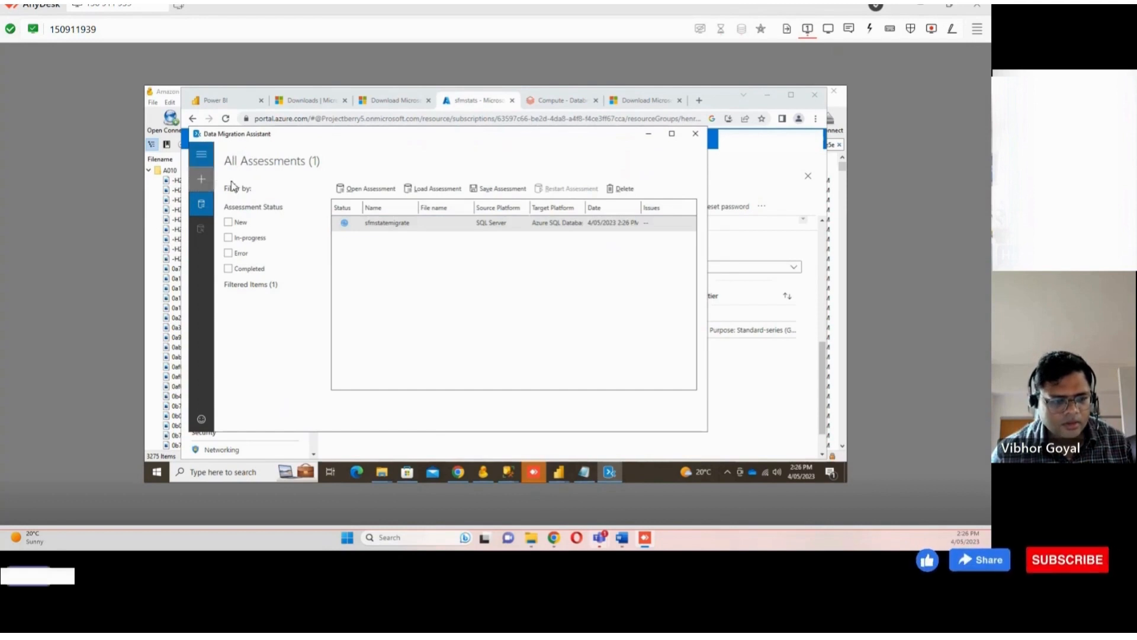
{"action": "left_click", "coordinate": [201, 179]}
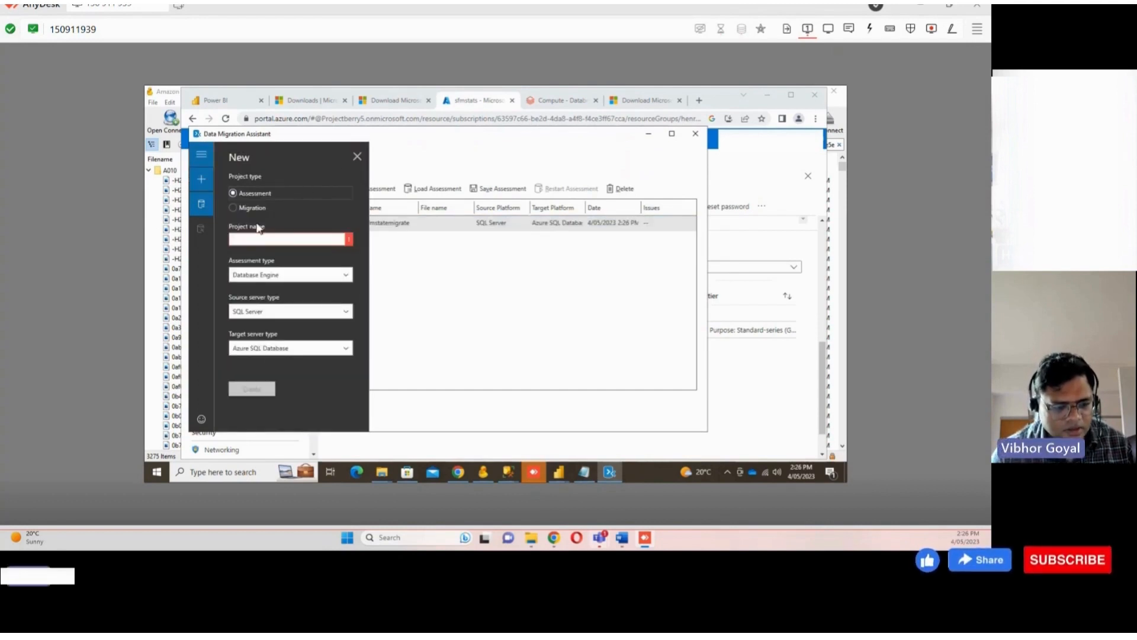
{"action": "left_click", "coordinate": [273, 240]}
{"action": "type", "text": "sfmstatemigrate"}
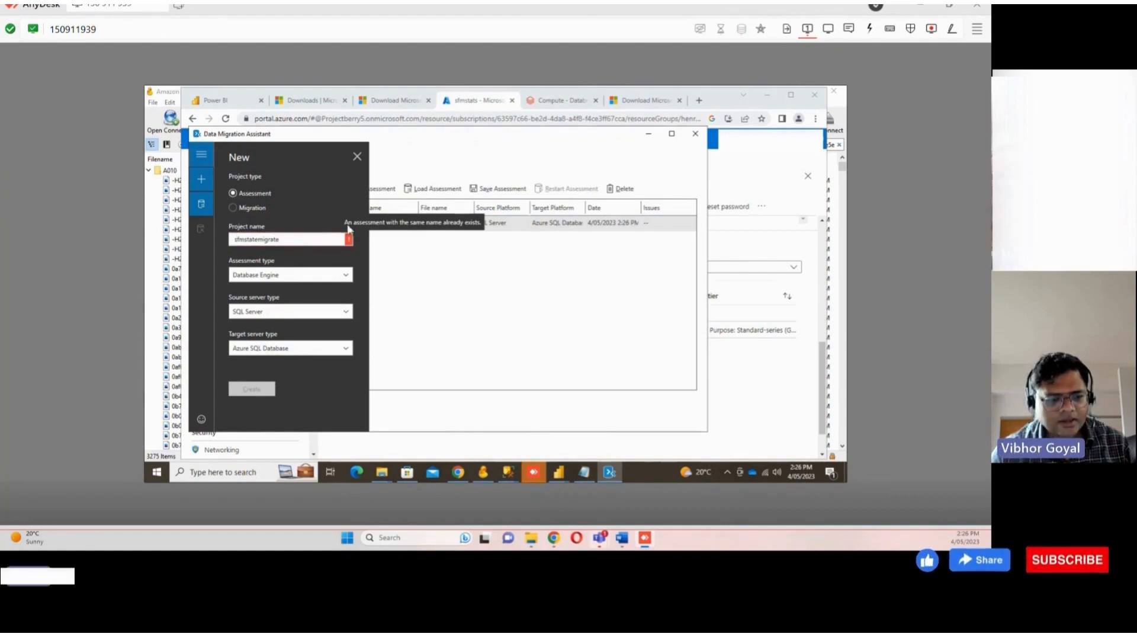
{"action": "left_click", "coordinate": [356, 156]}
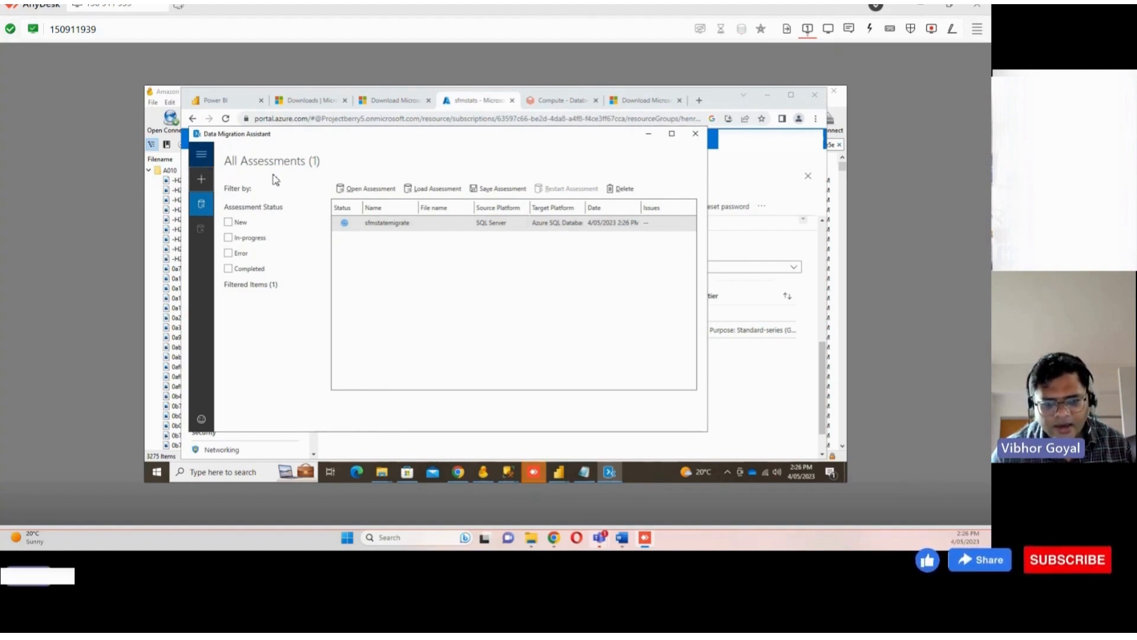
Reopen the sfmstatemigrate assessment from the assessments list
{"action": "left_click", "coordinate": [385, 224]}
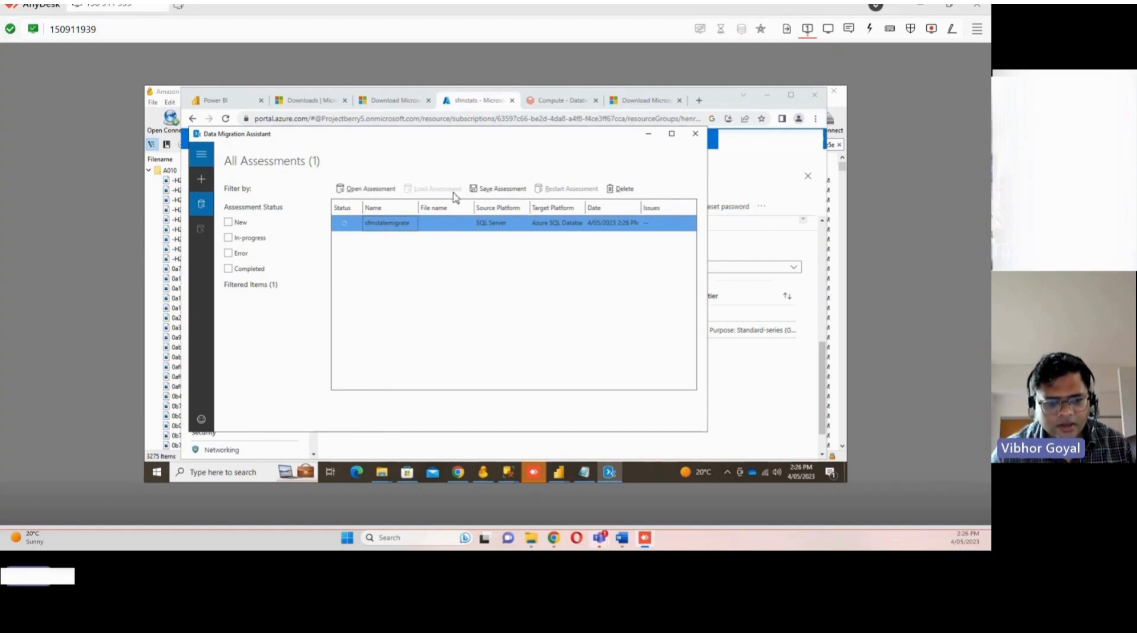
{"action": "left_click", "coordinate": [453, 193]}
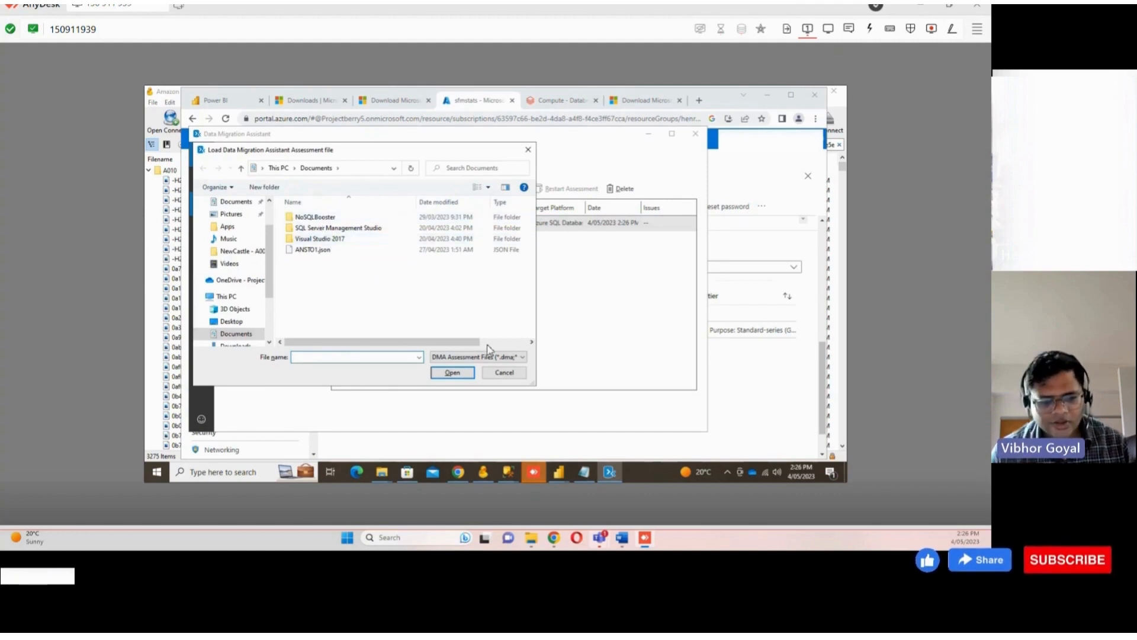
{"action": "left_click", "coordinate": [504, 373]}
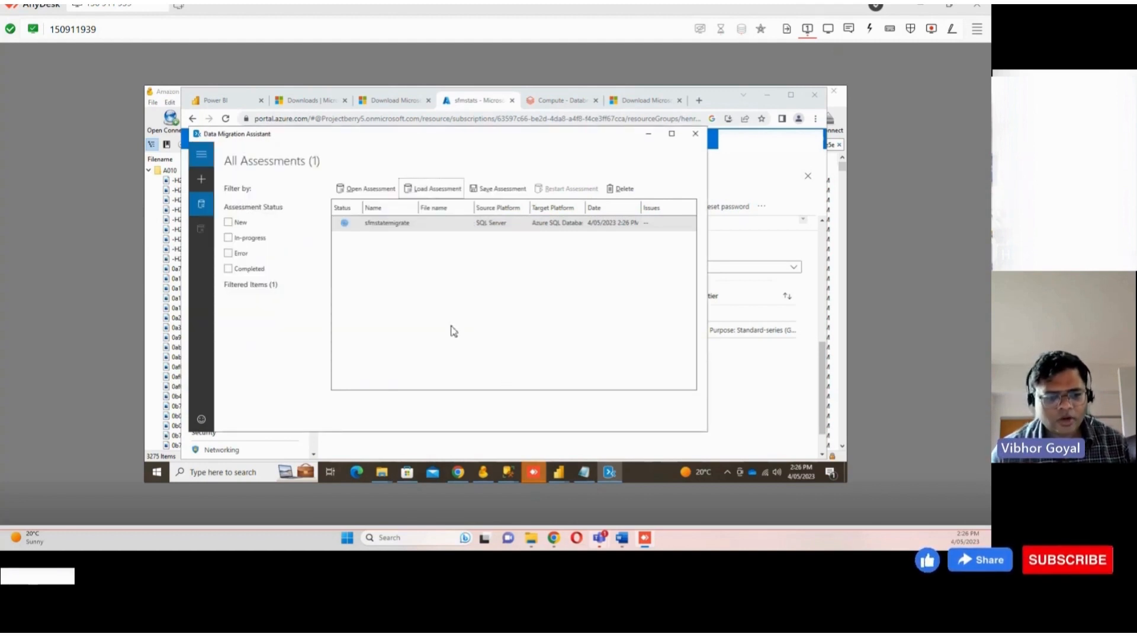
{"action": "left_click", "coordinate": [393, 221]}
{"action": "left_click", "coordinate": [370, 188]}
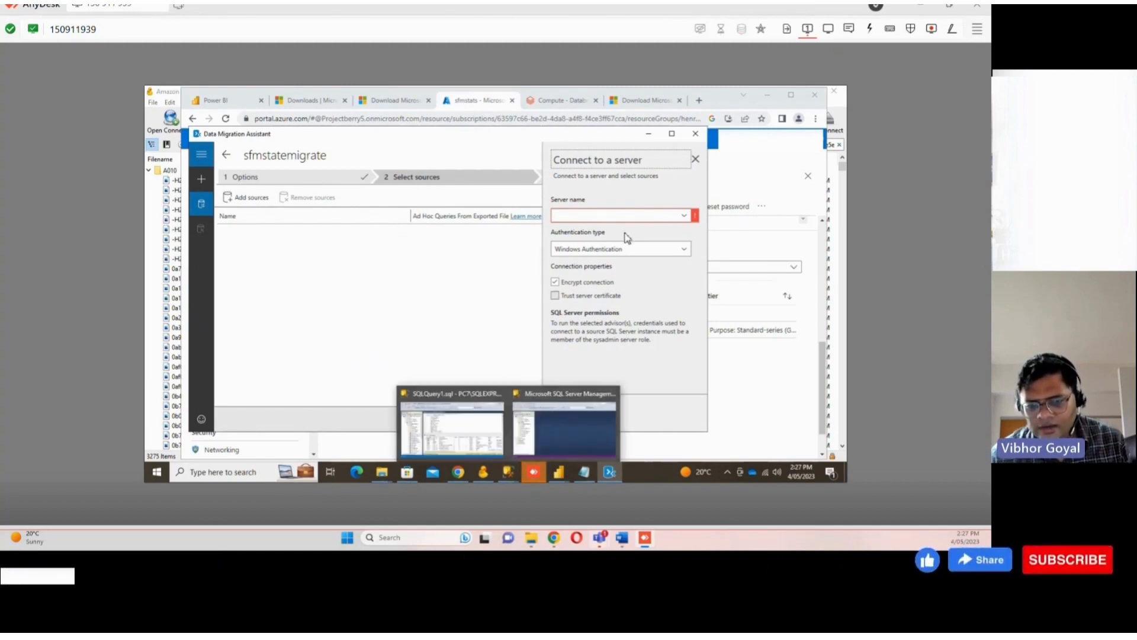
Copy the source server name PC7\SQLEXPRESS from SQL Server Management Studio's connect dialog and paste it as the assessment's server name
{"action": "left_click", "coordinate": [678, 215]}
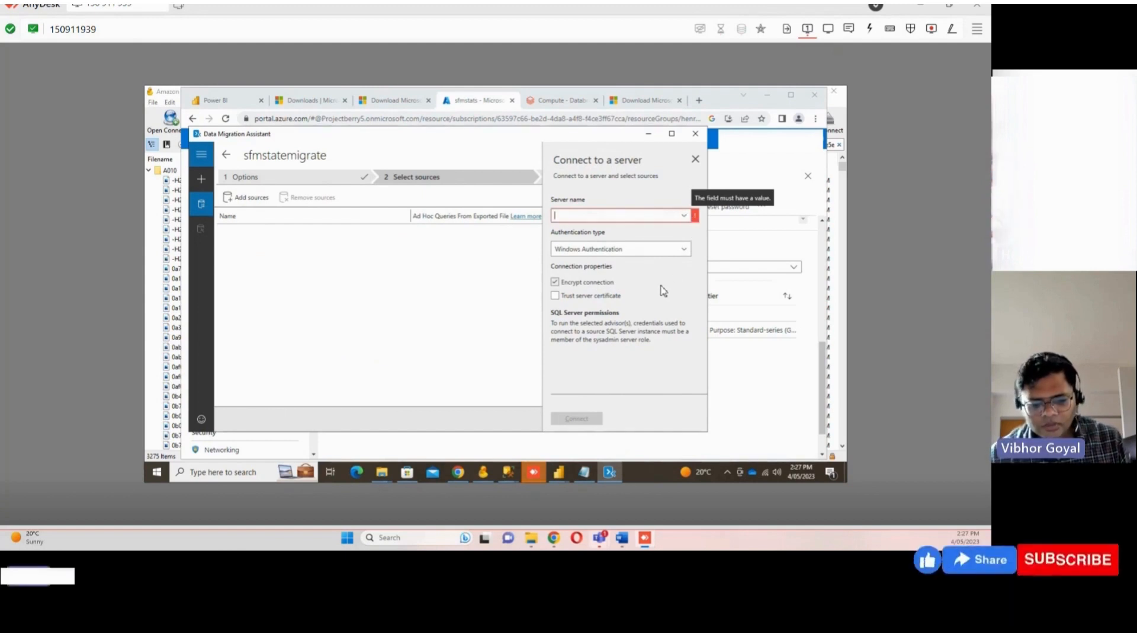
{"action": "left_click", "coordinate": [502, 474]}
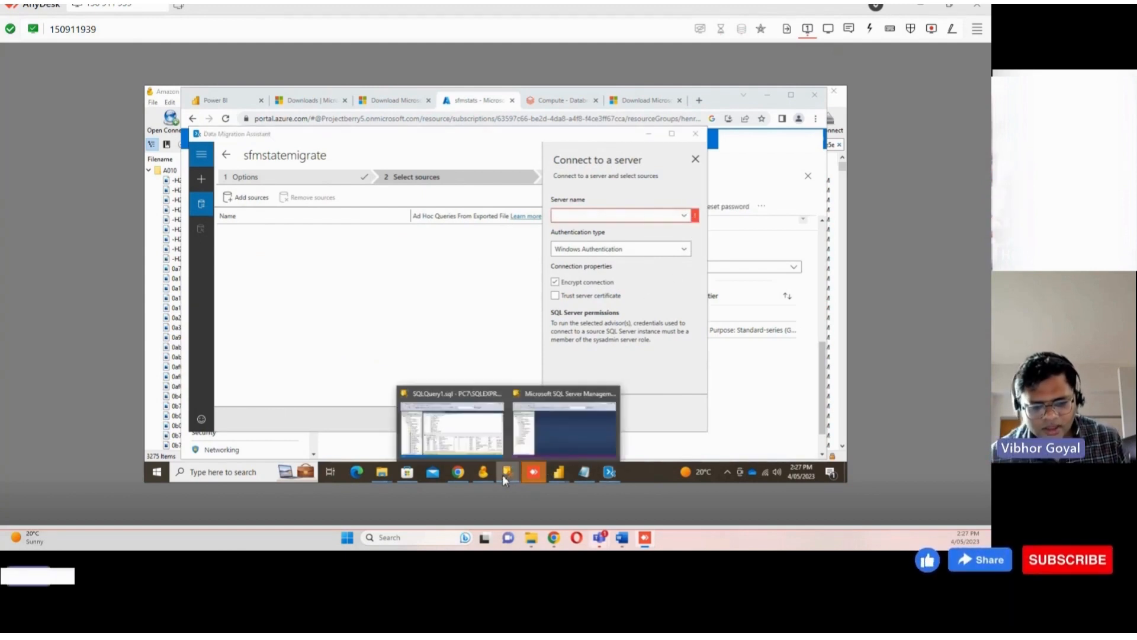
{"action": "left_click", "coordinate": [475, 430]}
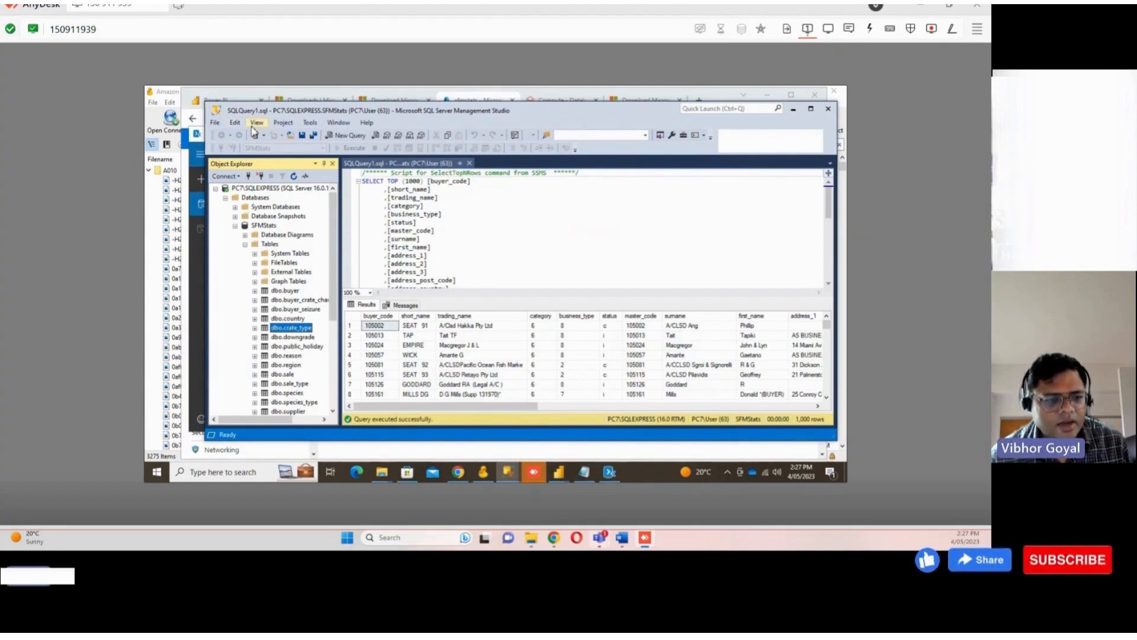
{"action": "left_click_drag", "start_coordinate": [351, 112], "coordinate": [339, 123]}
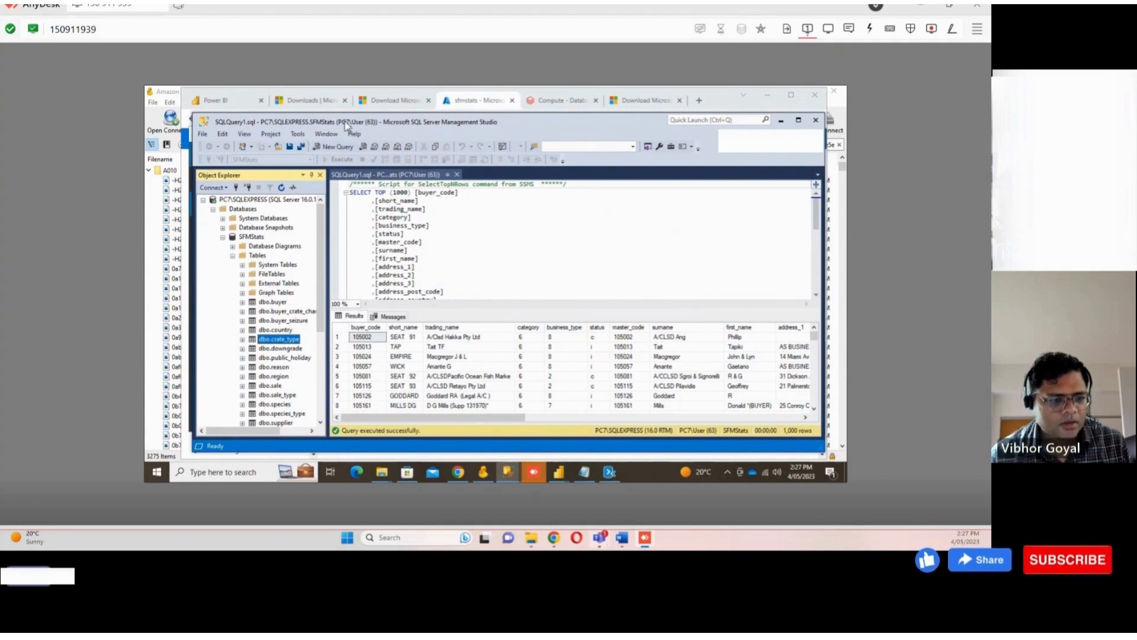
{"action": "left_click", "coordinate": [204, 136]}
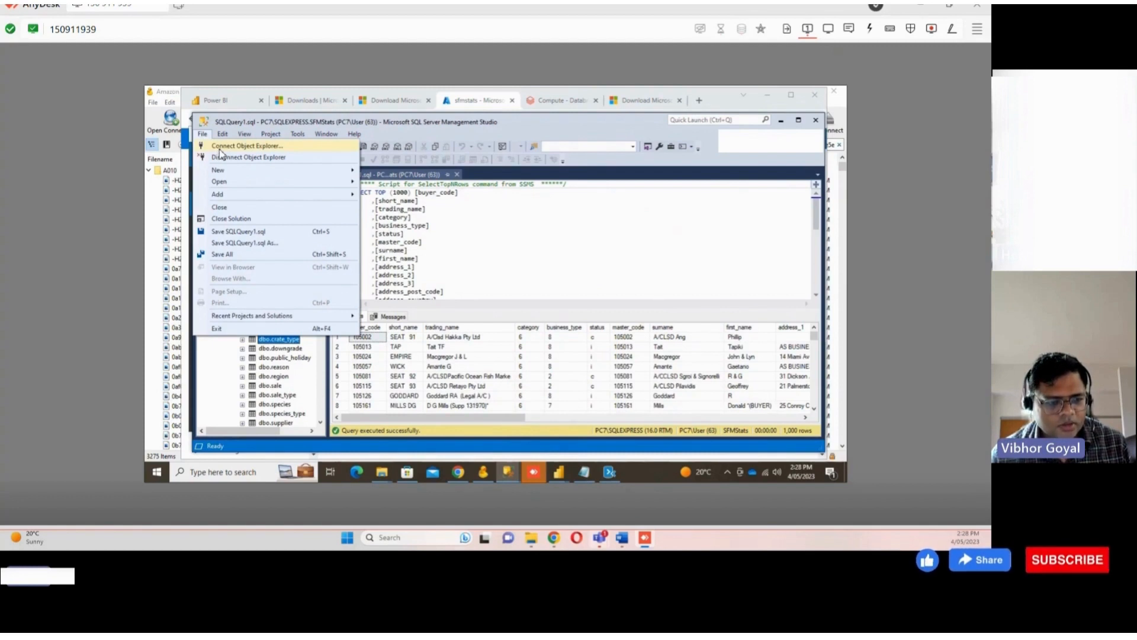
{"action": "left_click", "coordinate": [220, 147]}
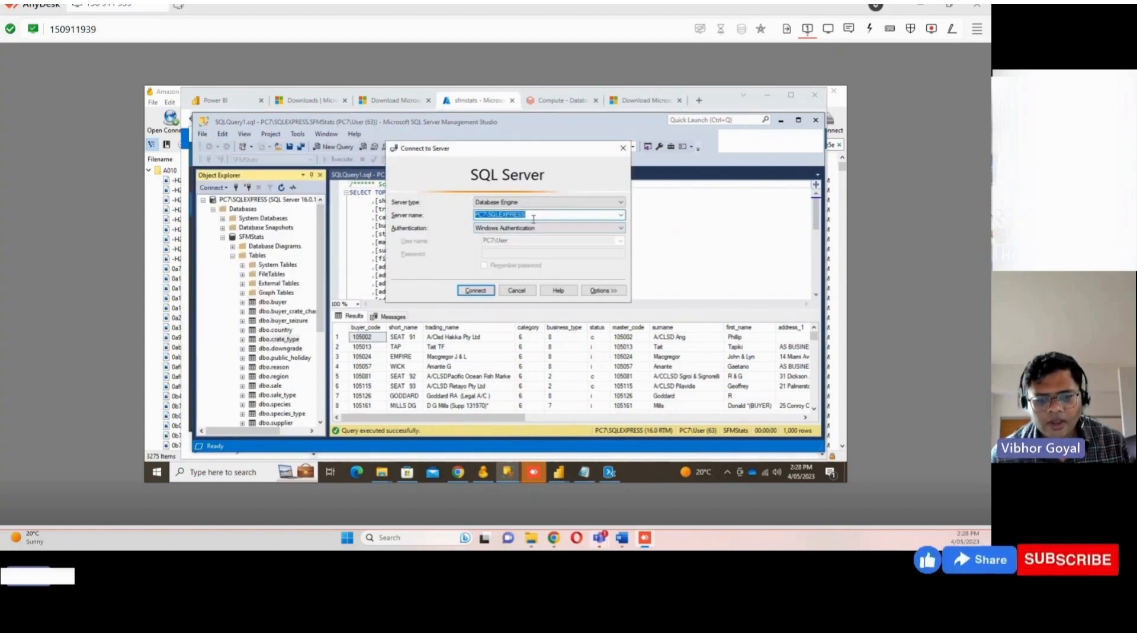
{"action": "left_click", "coordinate": [610, 472]}
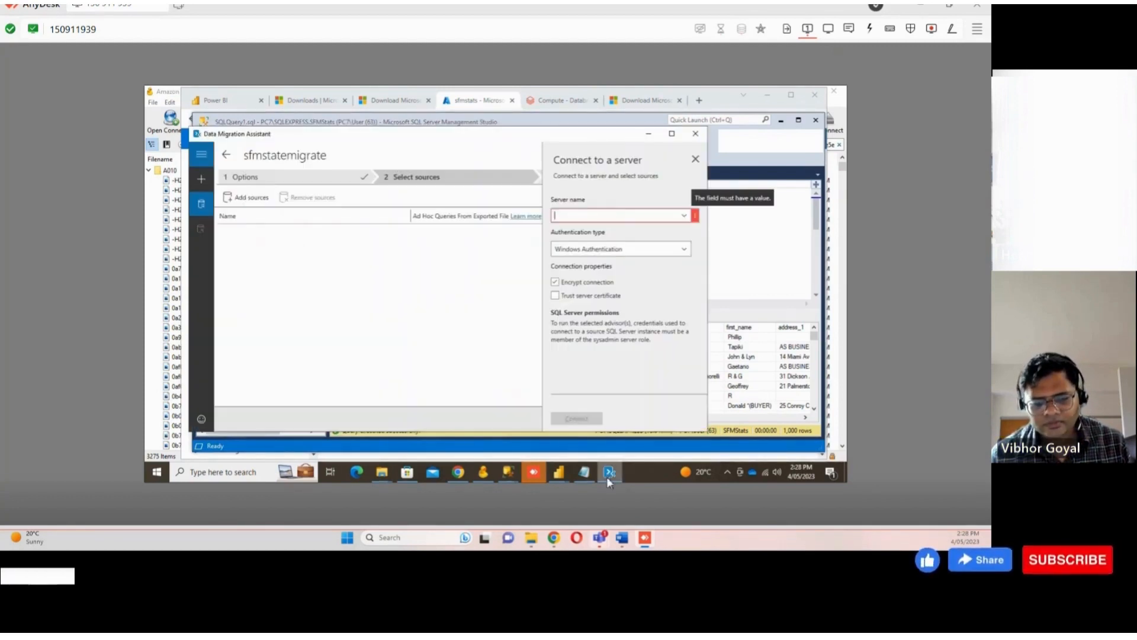
{"action": "left_click", "coordinate": [616, 217]}
{"action": "type", "text": "PC7\\SQLEXPRESS"}
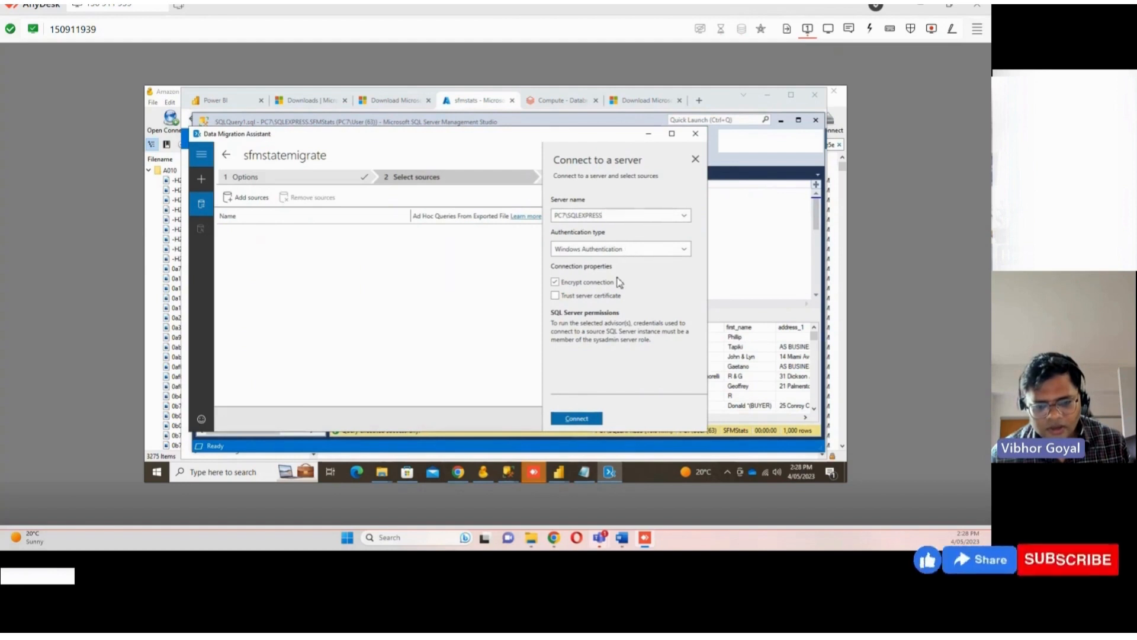
Keep Windows Authentication, enable trusting the server certificate, and connect to the source server
{"action": "left_click", "coordinate": [602, 251]}
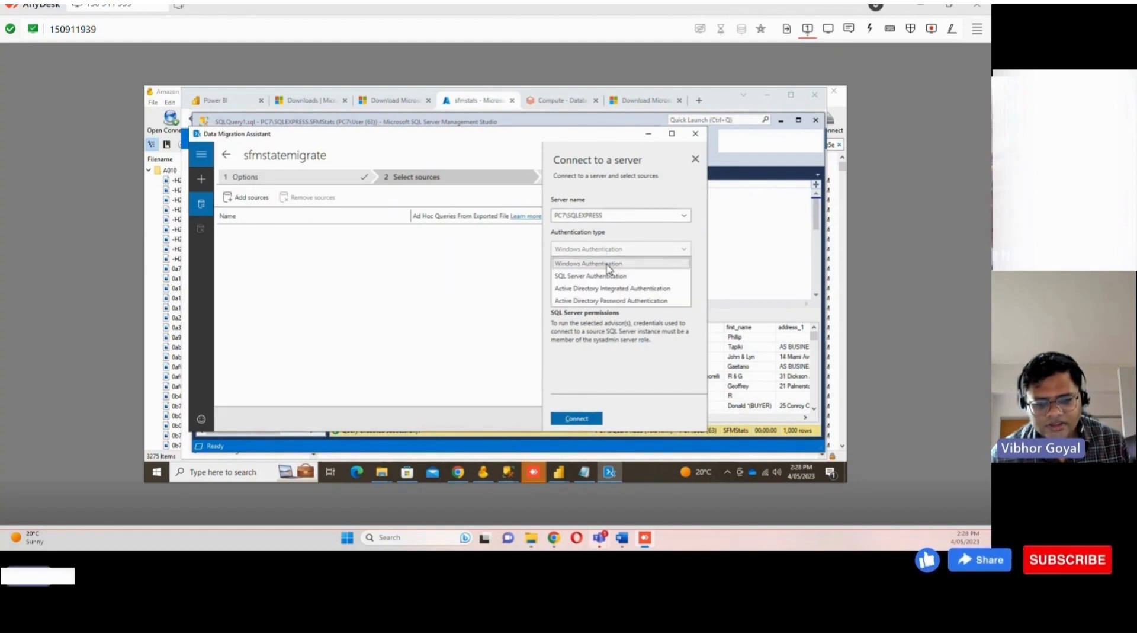
{"action": "left_click", "coordinate": [614, 251]}
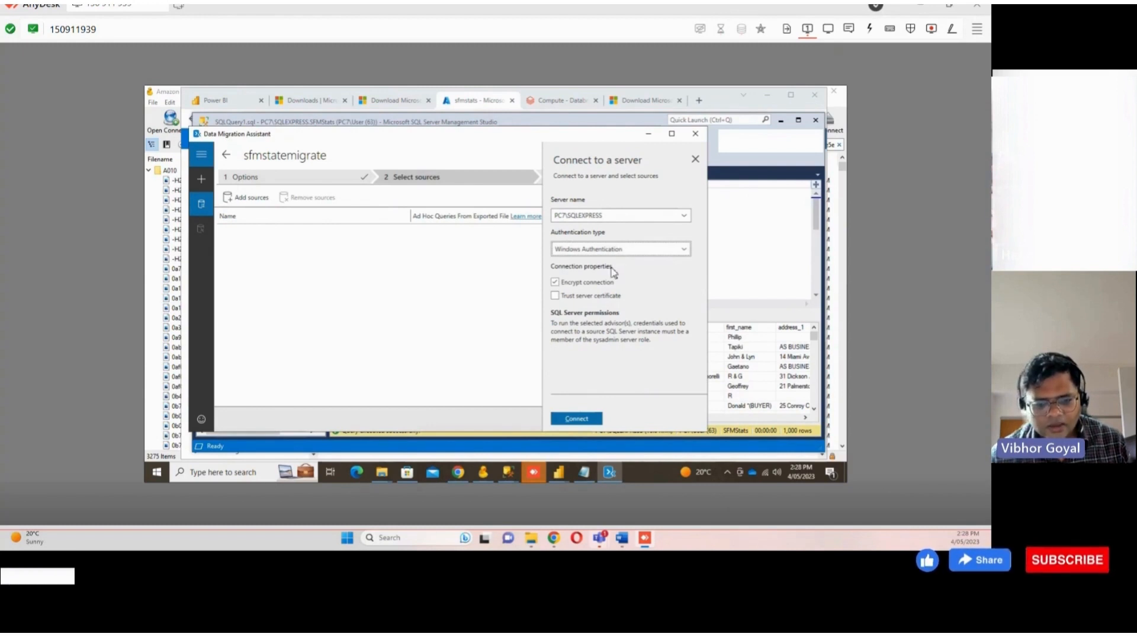
{"action": "left_click", "coordinate": [600, 300]}
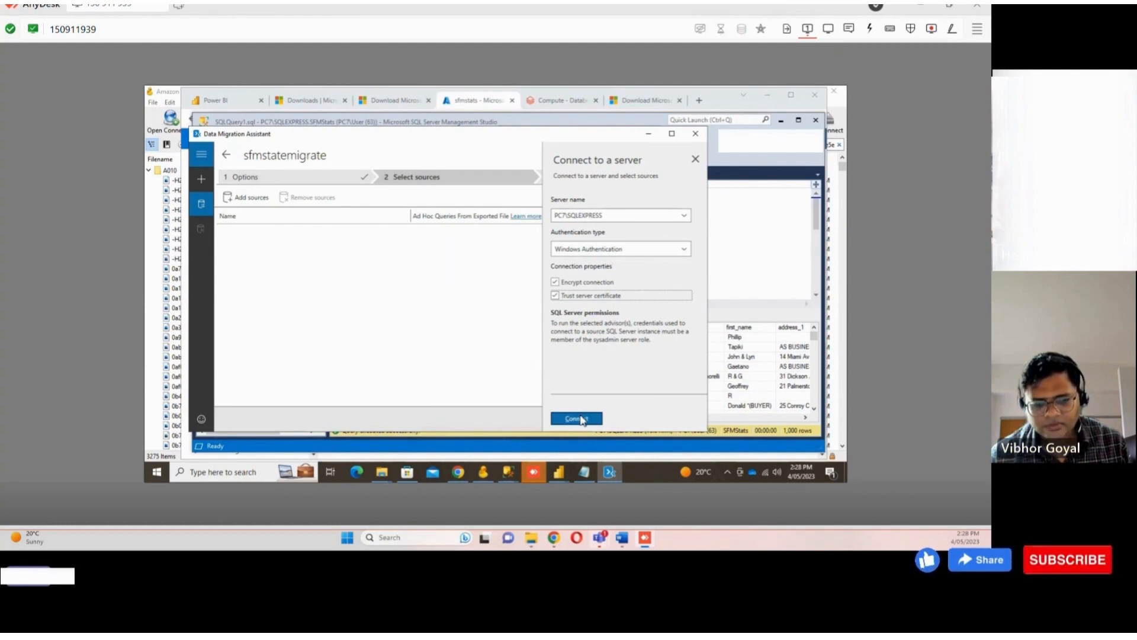
{"action": "left_click", "coordinate": [582, 420]}
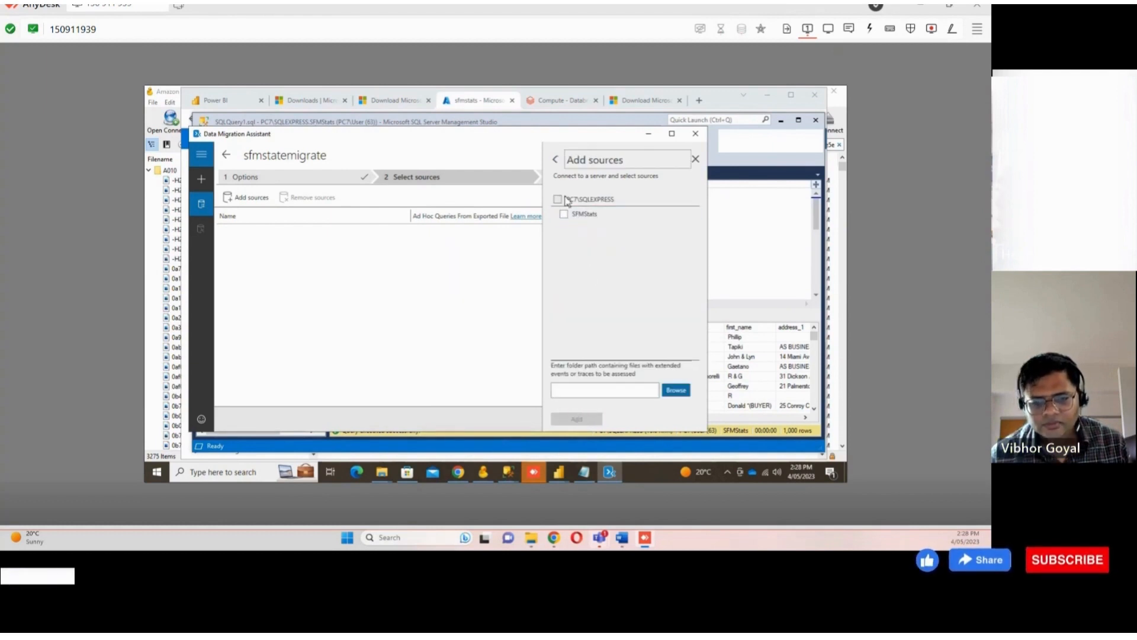
Add the SFMStats database on PC7\SQLEXPRESS as a source and start the assessment
{"action": "left_click", "coordinate": [559, 201]}
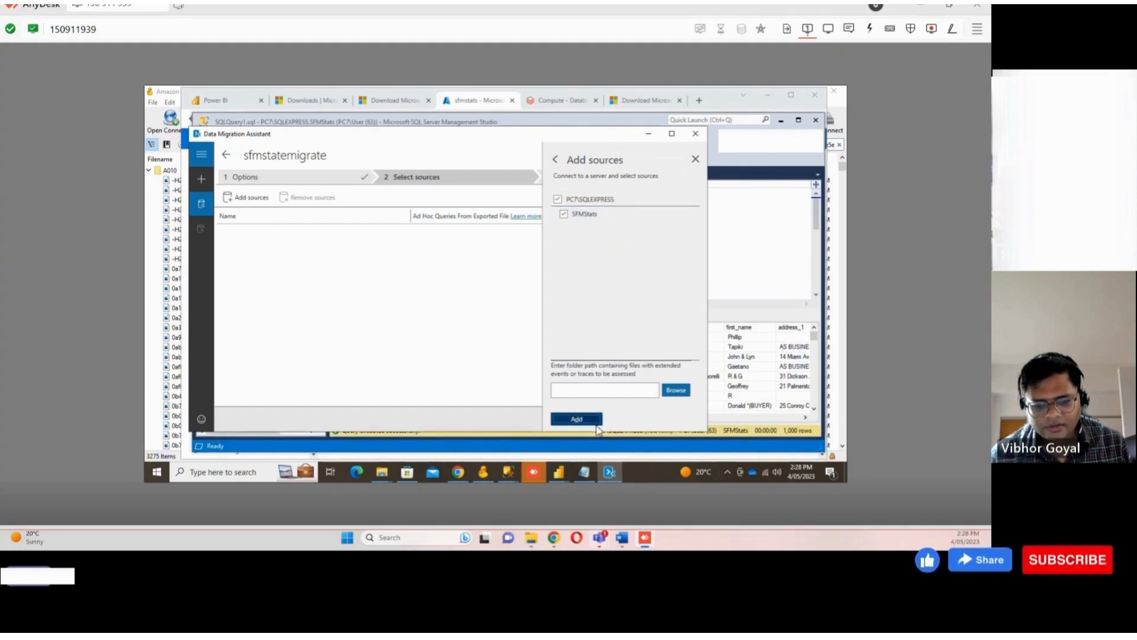
{"action": "left_click", "coordinate": [595, 424]}
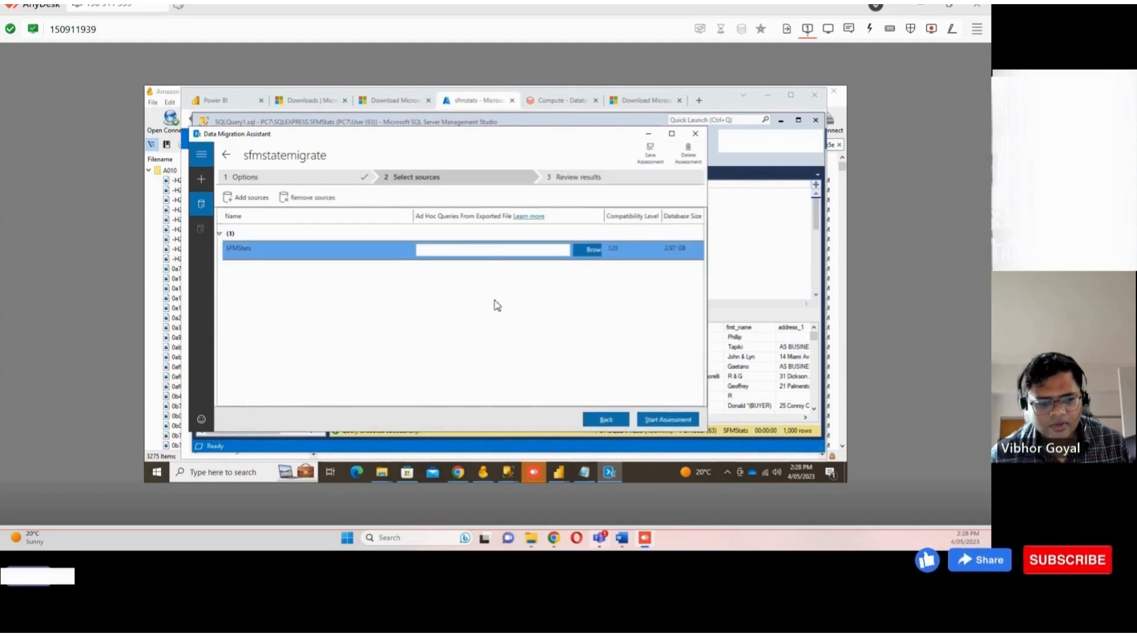
{"action": "left_click", "coordinate": [668, 420]}
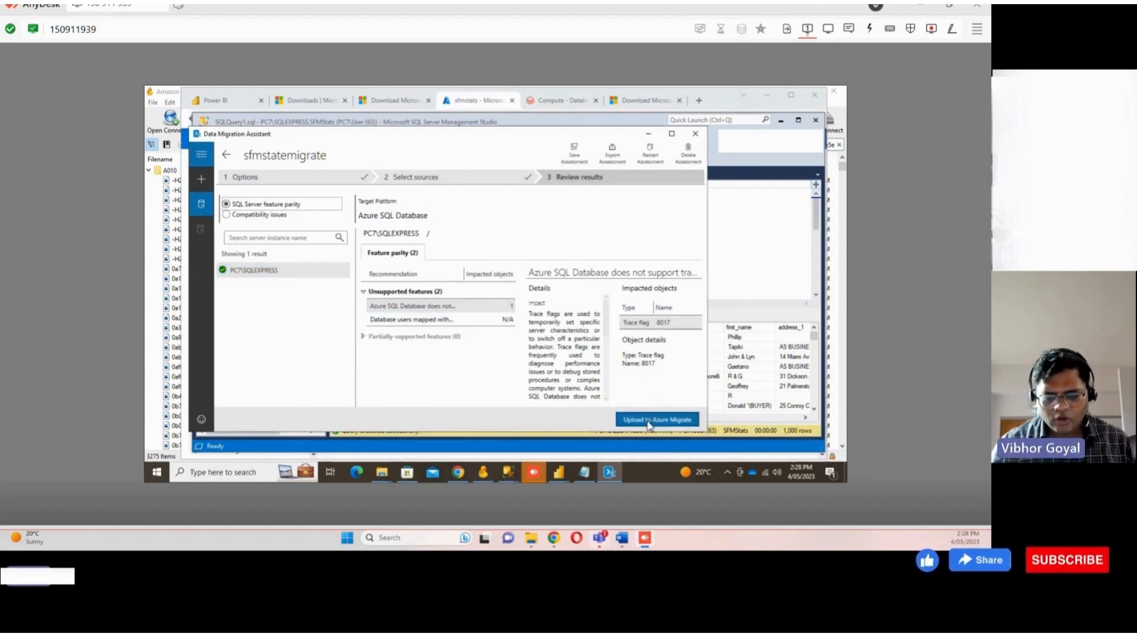
Start uploading the assessment to Azure Migrate, choosing the Azure environment and signing in with the Microsoft account
{"action": "left_click", "coordinate": [649, 423]}
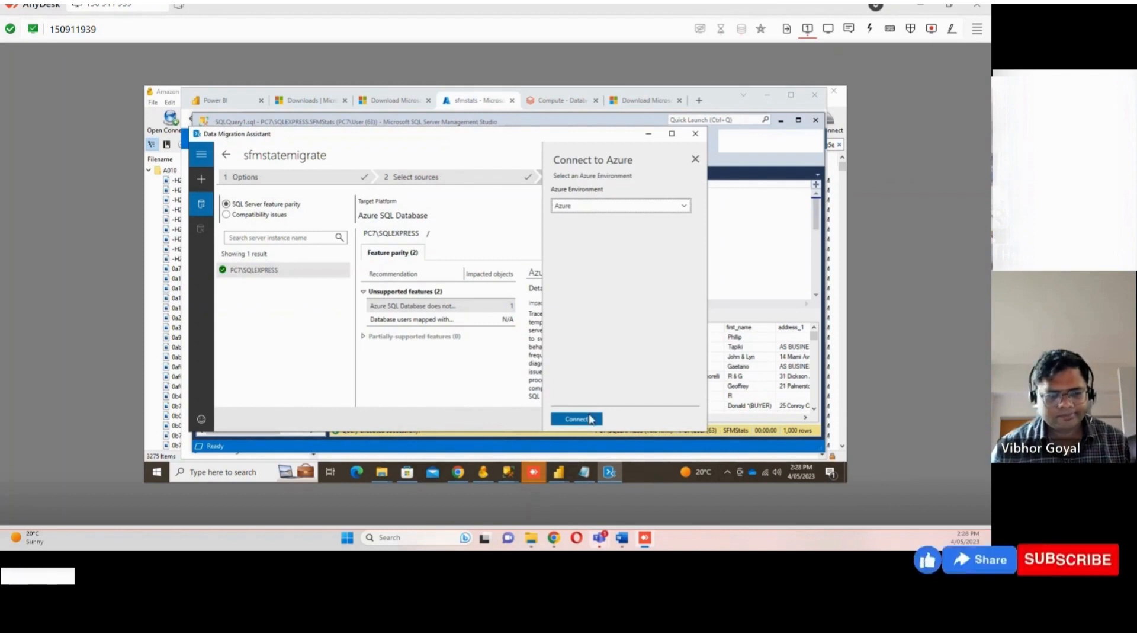
{"action": "left_click", "coordinate": [597, 207]}
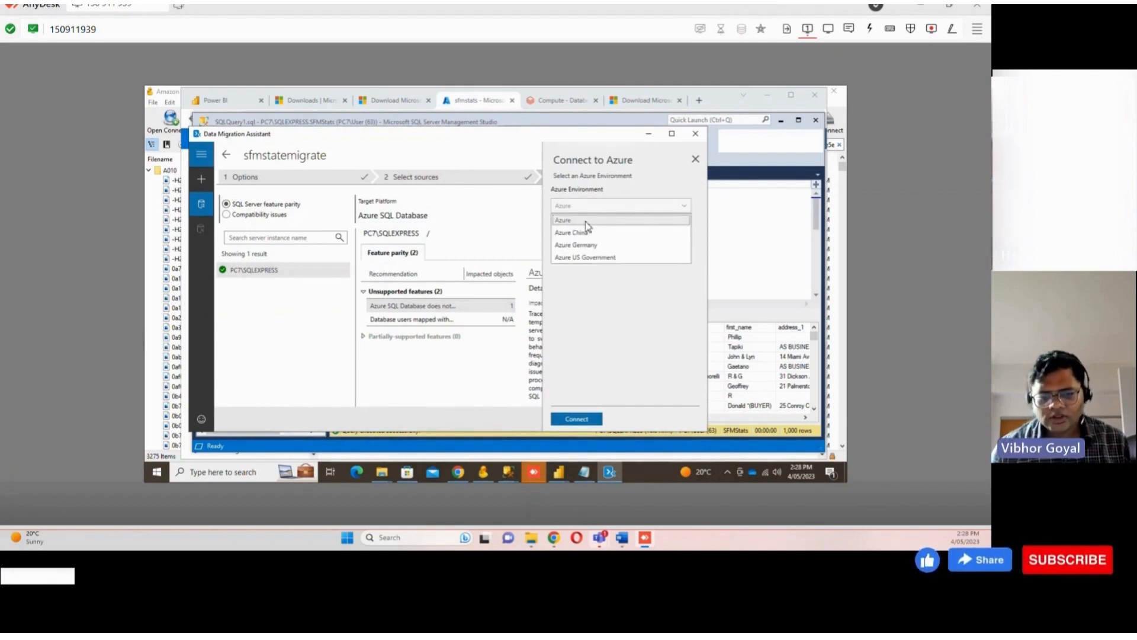
{"action": "left_click", "coordinate": [587, 221]}
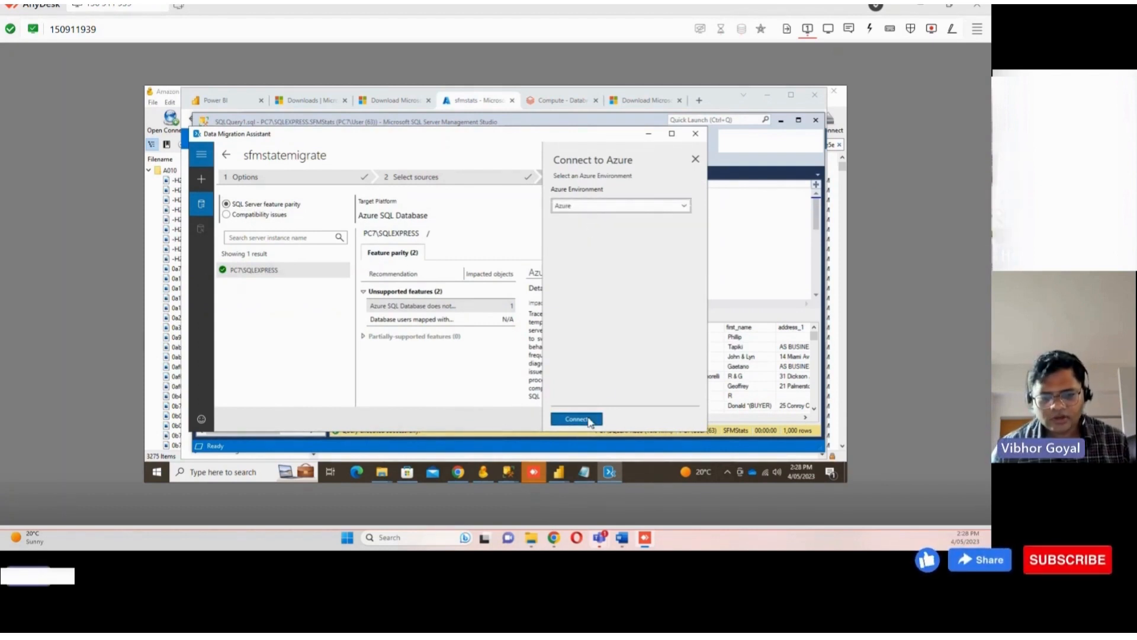
{"action": "left_click", "coordinate": [585, 420]}
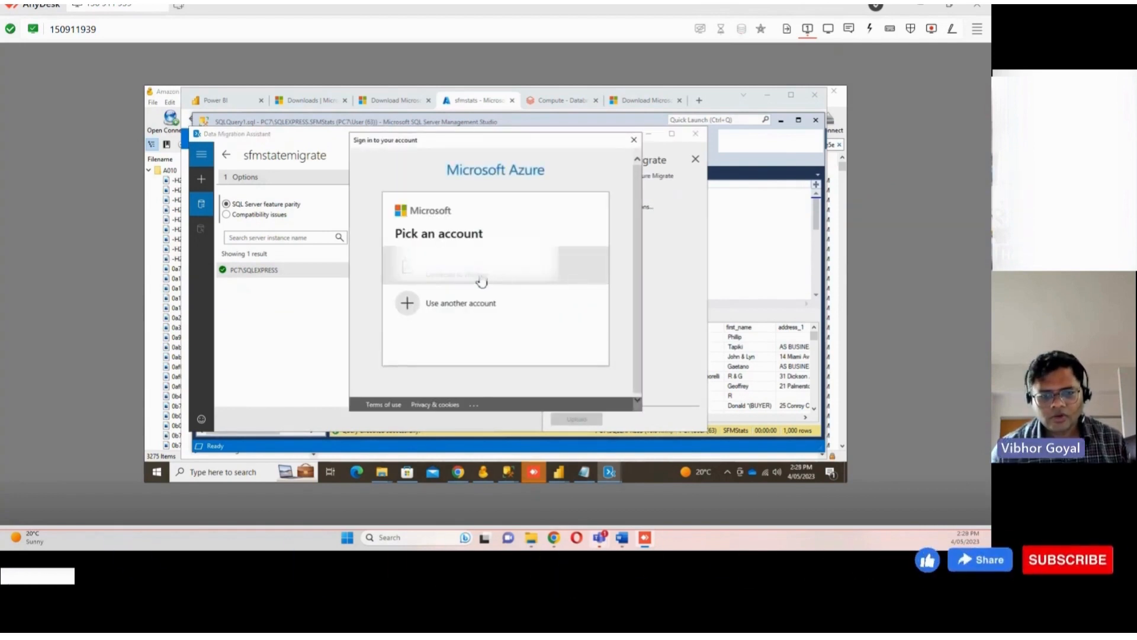
{"action": "left_click", "coordinate": [481, 281]}
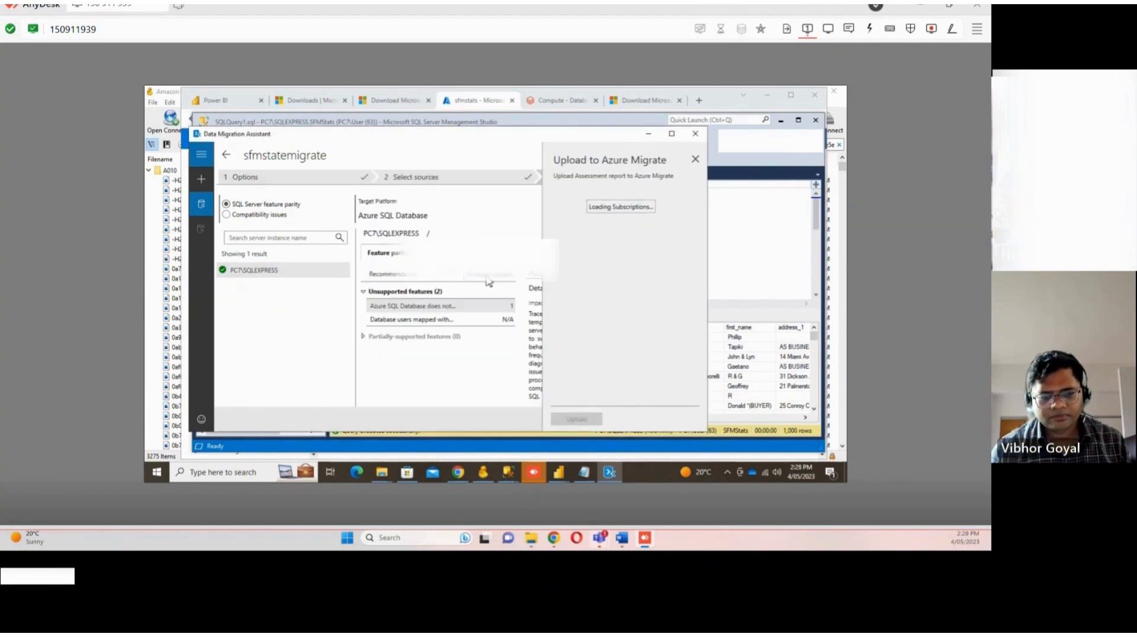
Upload the assessment to the sfmstatemigrate Azure Migrate project under the Pay-As-You-Go subscription and acknowledge the upload
{"action": "left_click", "coordinate": [684, 225]}
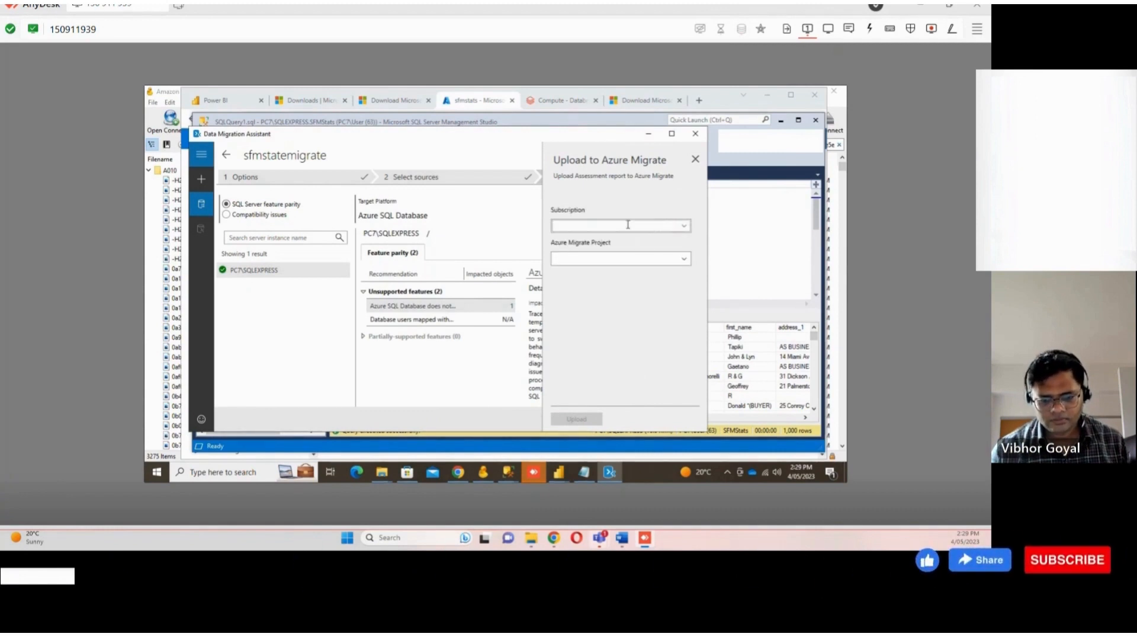
{"action": "left_click", "coordinate": [687, 227]}
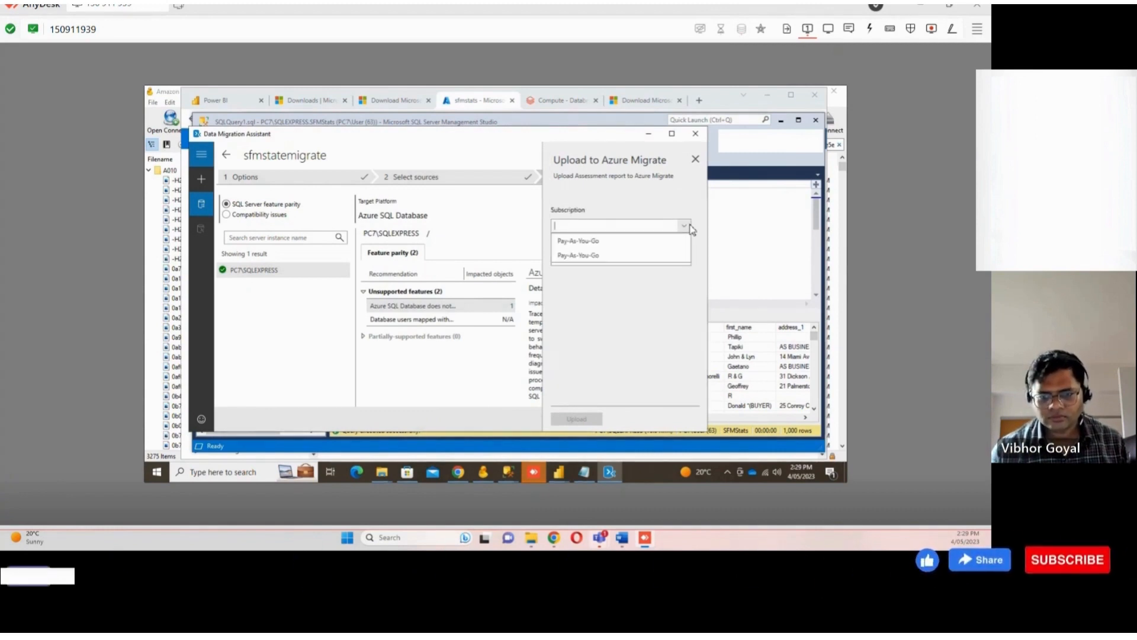
{"action": "left_click", "coordinate": [668, 250]}
{"action": "left_click", "coordinate": [686, 265]}
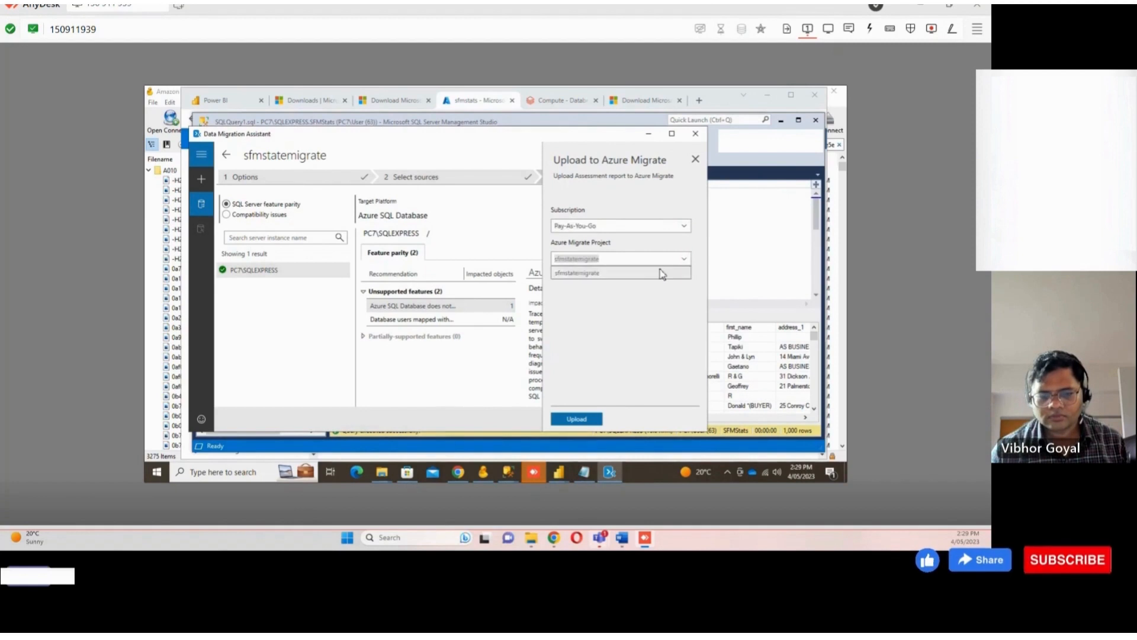
{"action": "left_click", "coordinate": [661, 272]}
{"action": "left_click", "coordinate": [593, 421]}
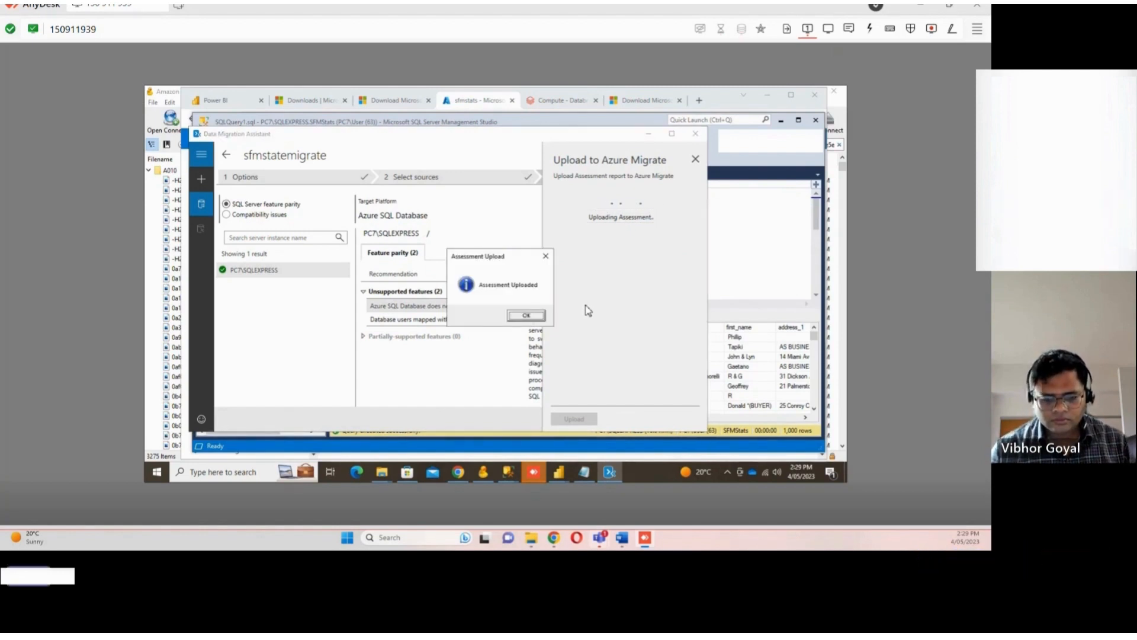
{"action": "left_click", "coordinate": [538, 321]}
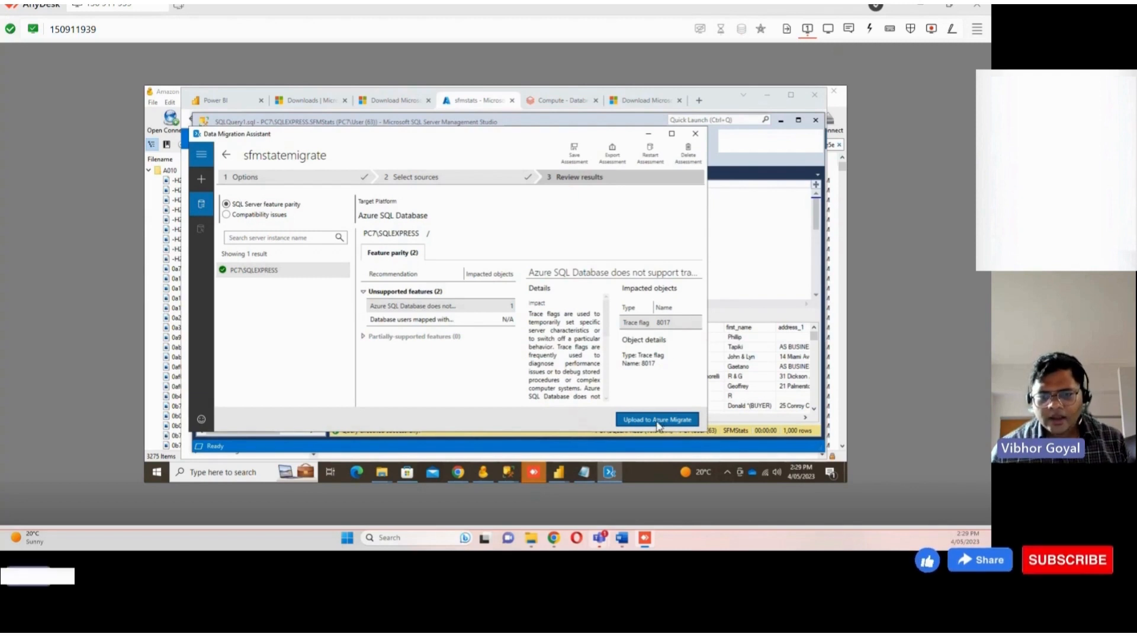
Save the assessment file as sfmstatemigrate in a folder on the Desktop
{"action": "left_click", "coordinate": [574, 153]}
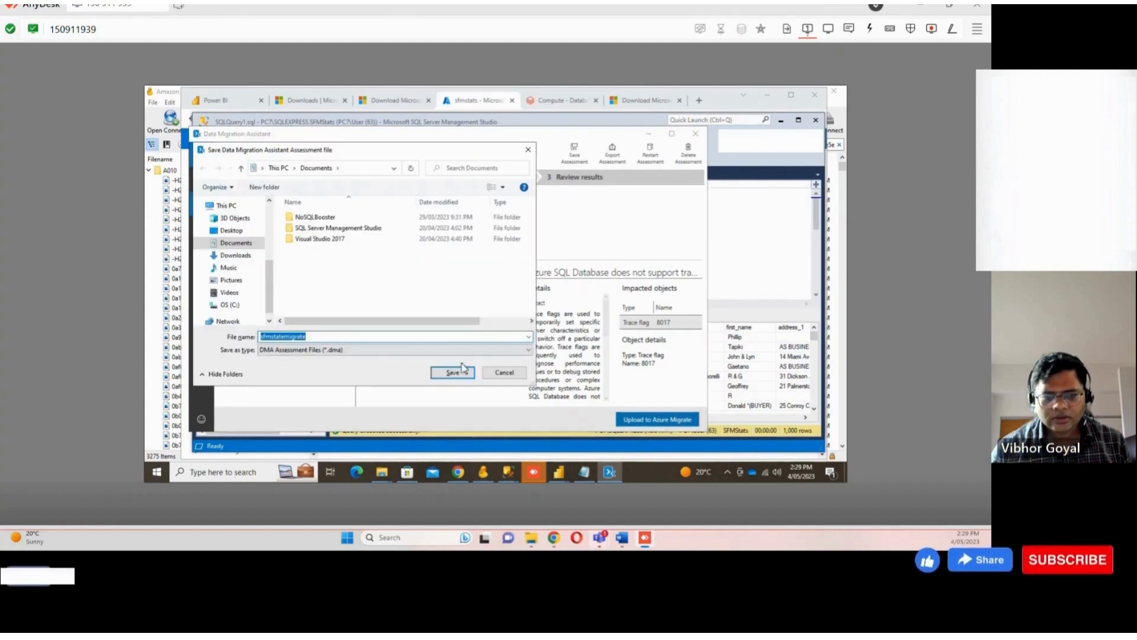
{"action": "left_click", "coordinate": [232, 231]}
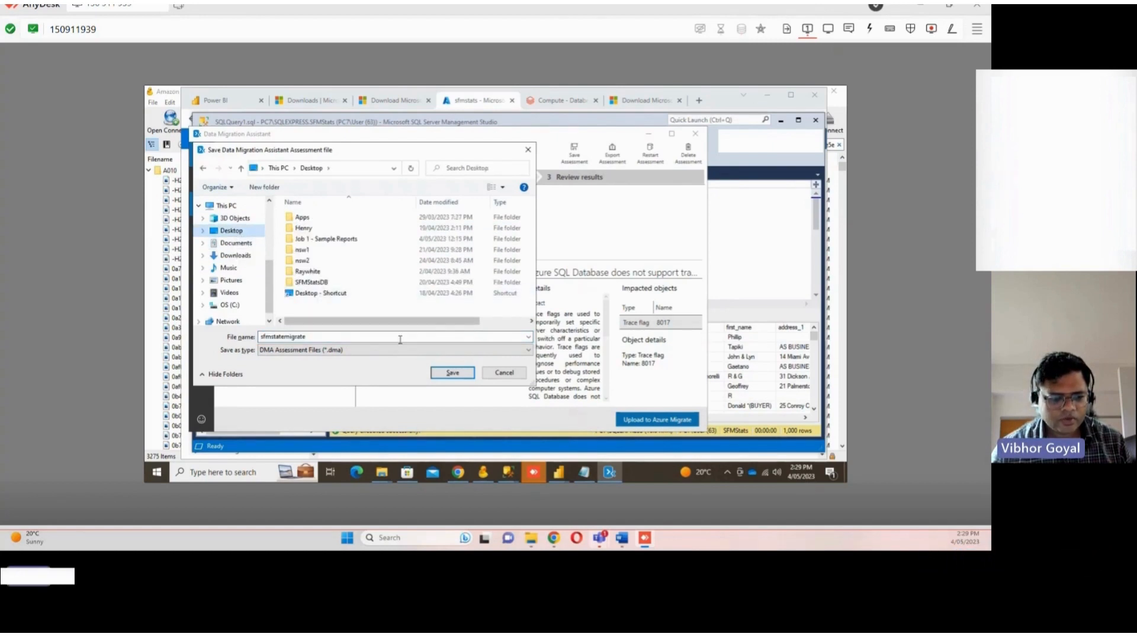
{"action": "double_click", "coordinate": [320, 228]}
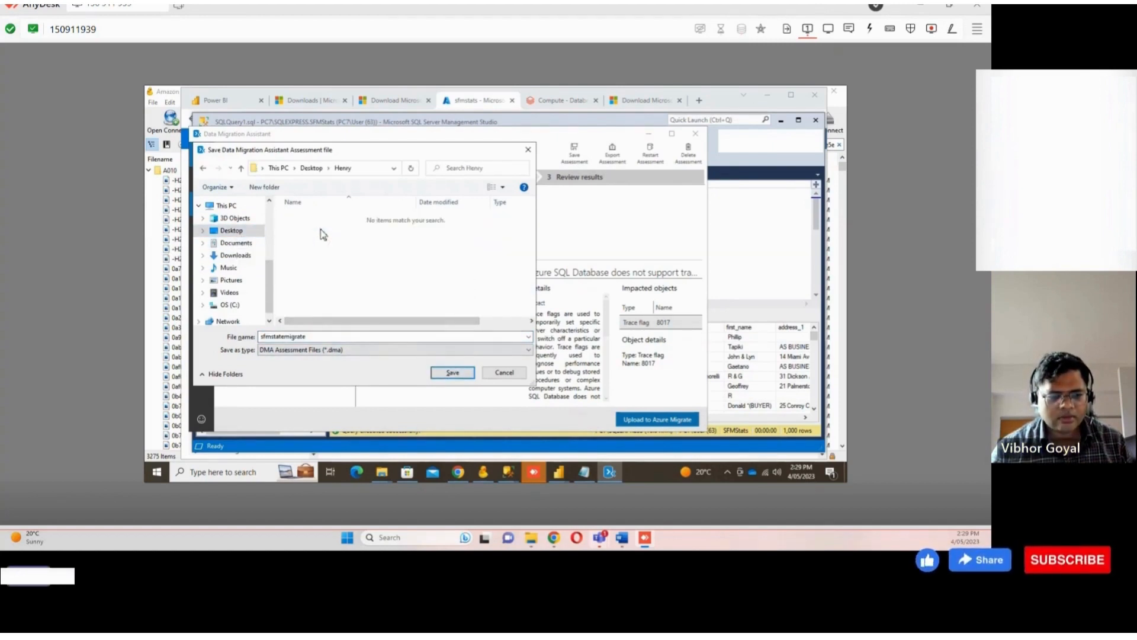
{"action": "left_click", "coordinate": [453, 372]}
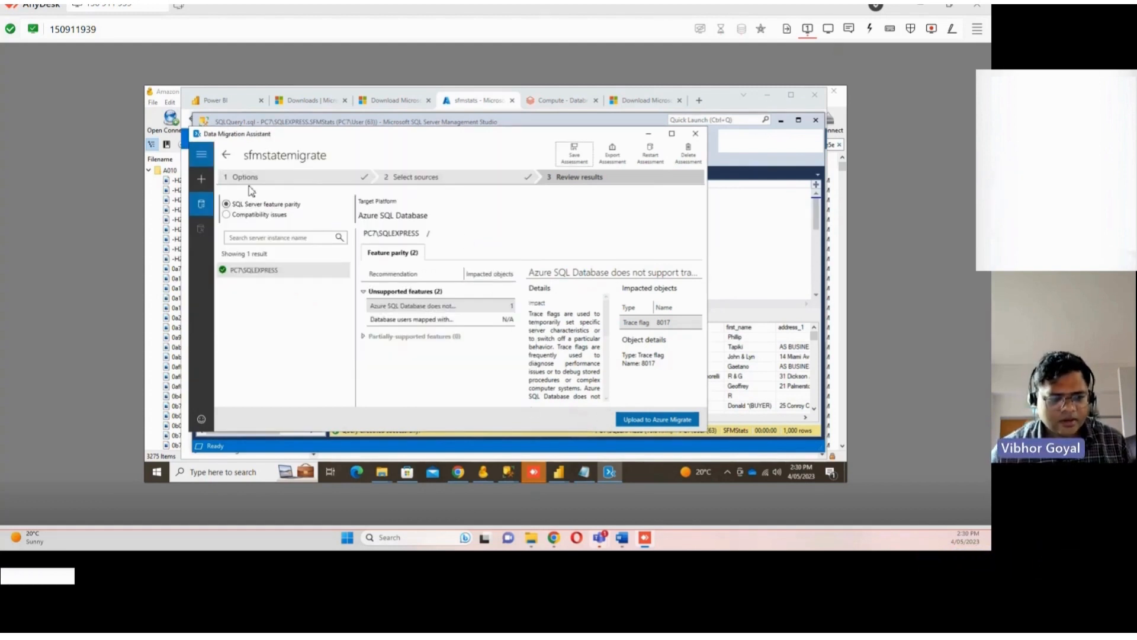
Create a new Migration project named sfmstatemigrate from SQL Server to Azure SQL Database
{"action": "left_click", "coordinate": [201, 179]}
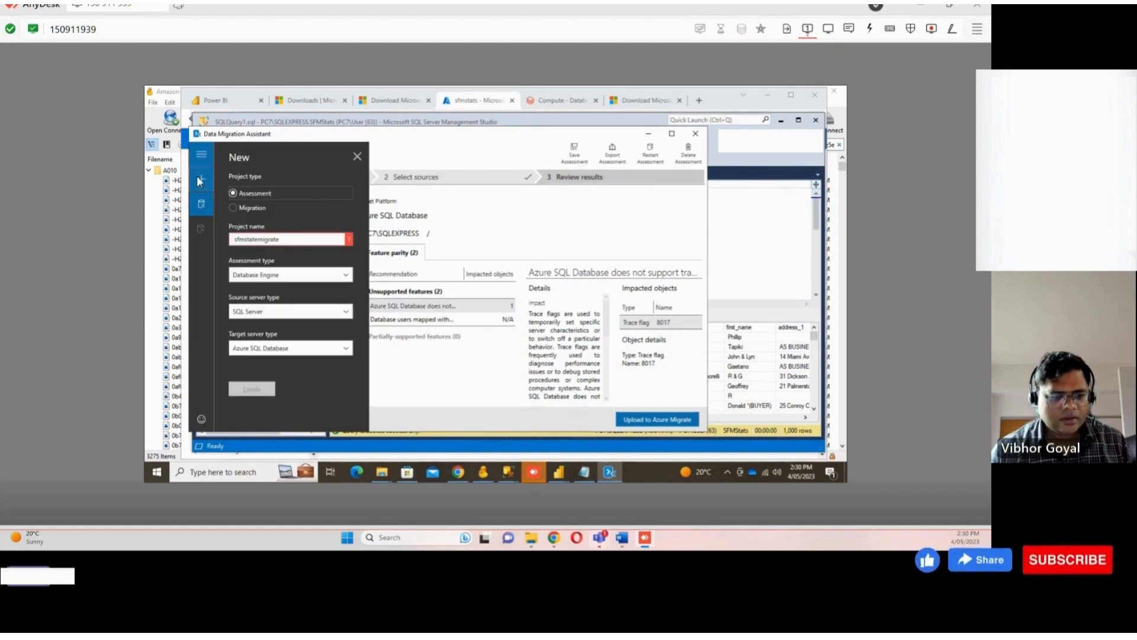
{"action": "left_click", "coordinate": [260, 209]}
{"action": "left_click", "coordinate": [266, 389]}
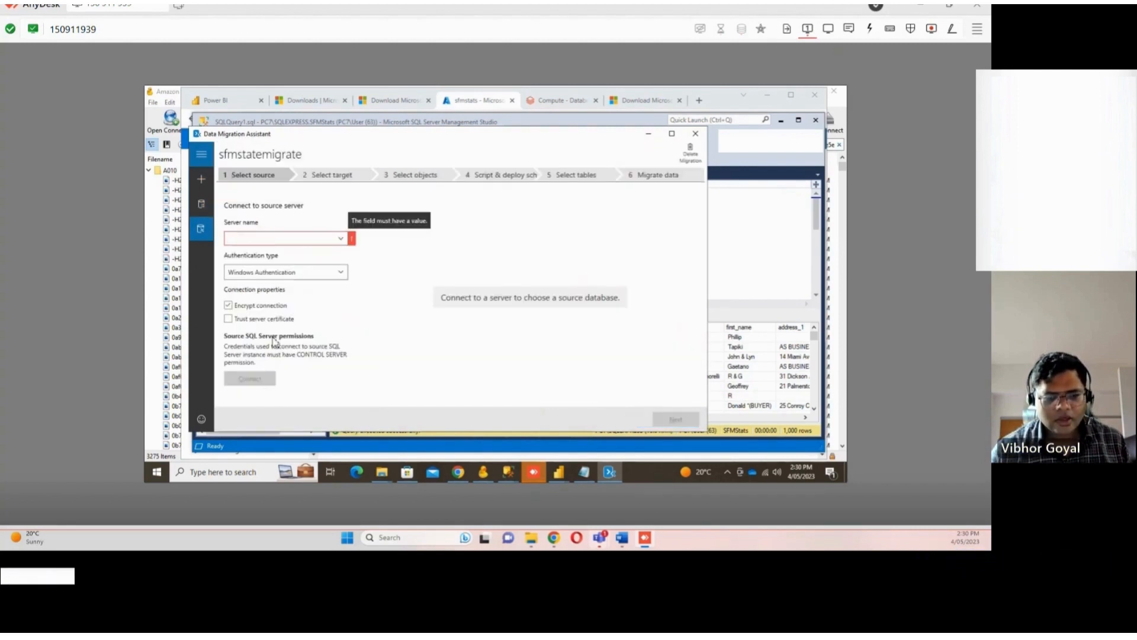
Connect to the source server PC7\SQLEXPRESS and continue with the SFMStats database selected
{"action": "left_click", "coordinate": [341, 239]}
{"action": "left_click", "coordinate": [278, 252]}
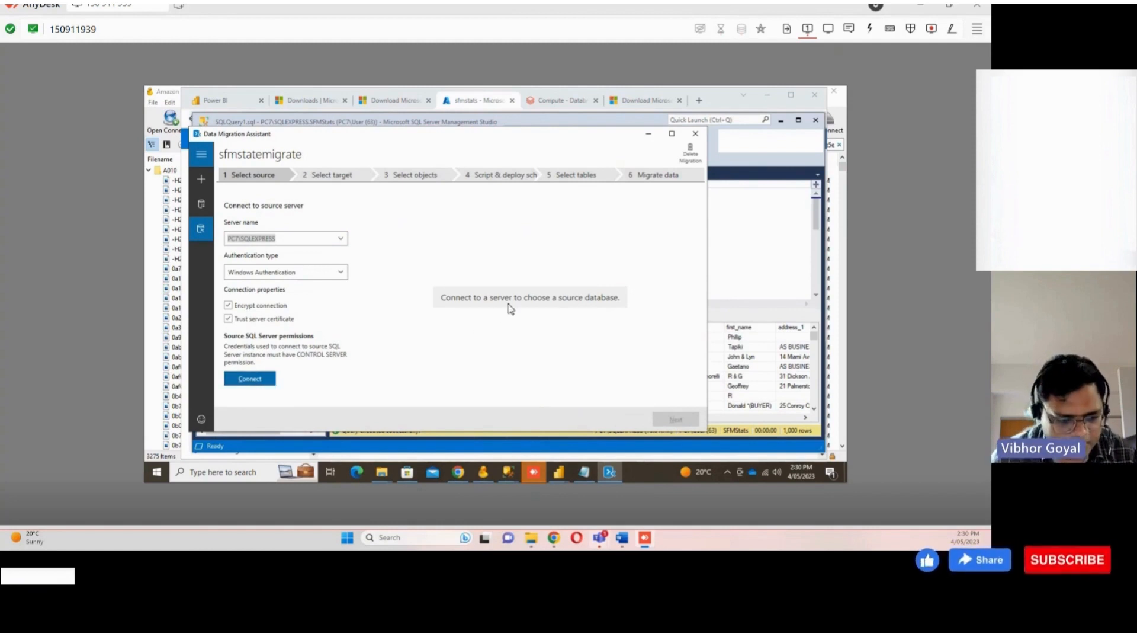
{"action": "left_click", "coordinate": [249, 379]}
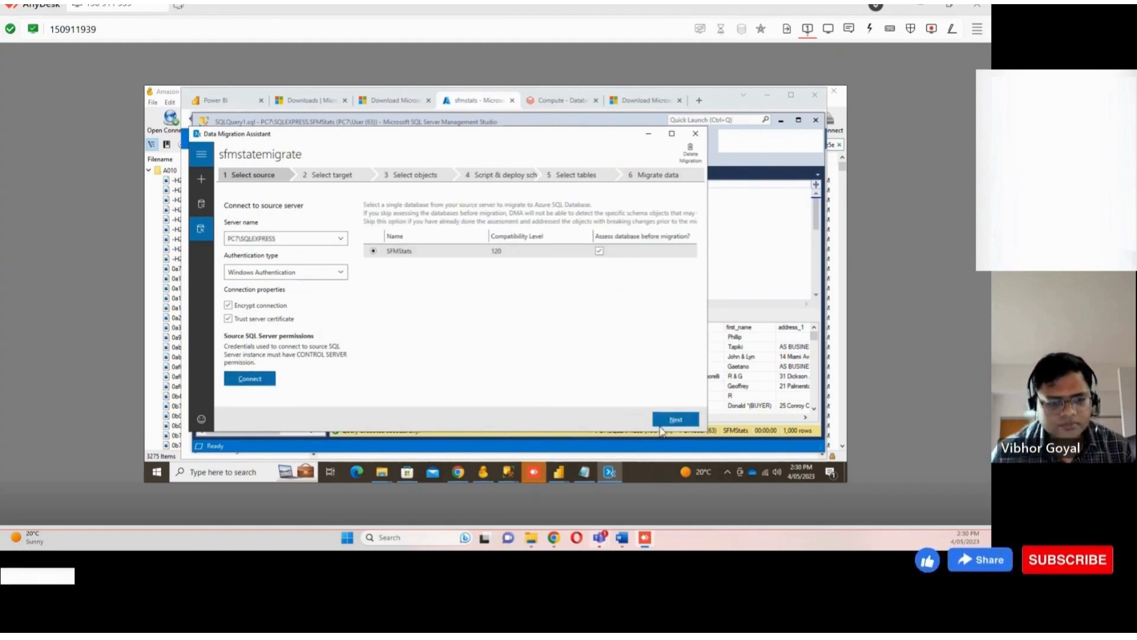
{"action": "left_click", "coordinate": [675, 419]}
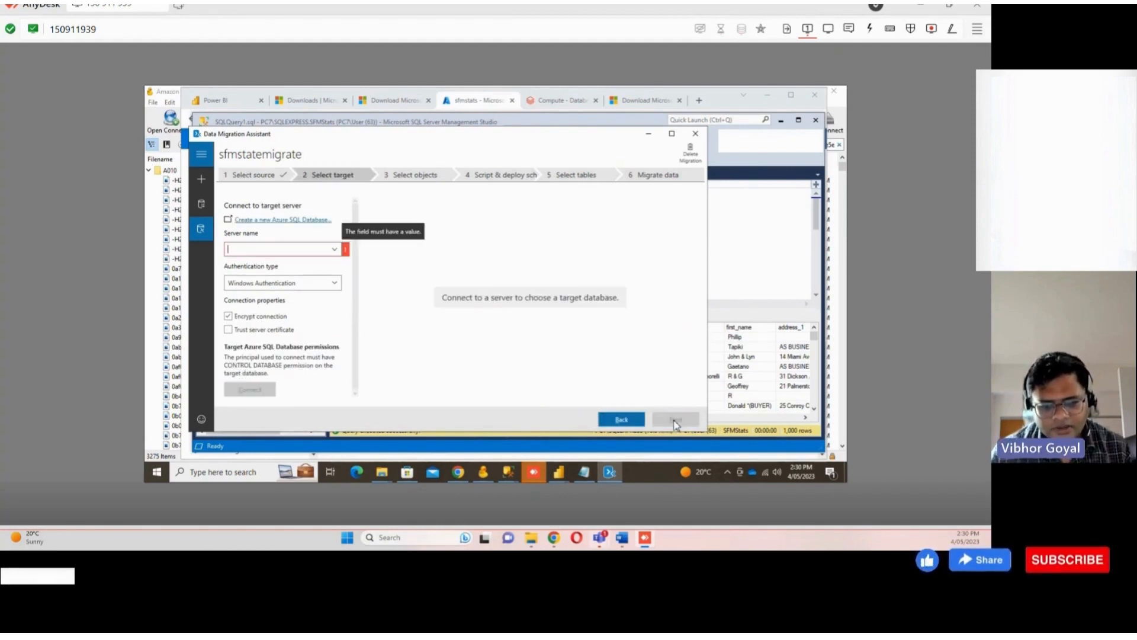
Set the target server name to sfmstats.database.windows.net with SQL Server Authentication and trusting the server certificate
{"action": "left_click", "coordinate": [335, 251]}
{"action": "left_click", "coordinate": [303, 263]}
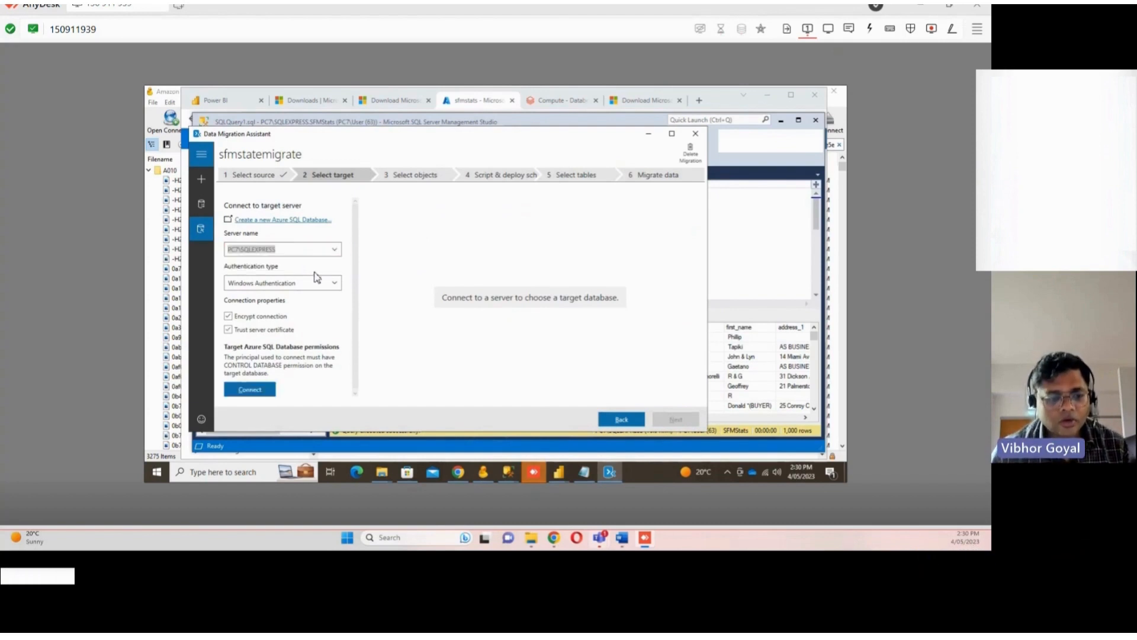
{"action": "left_click", "coordinate": [324, 250]}
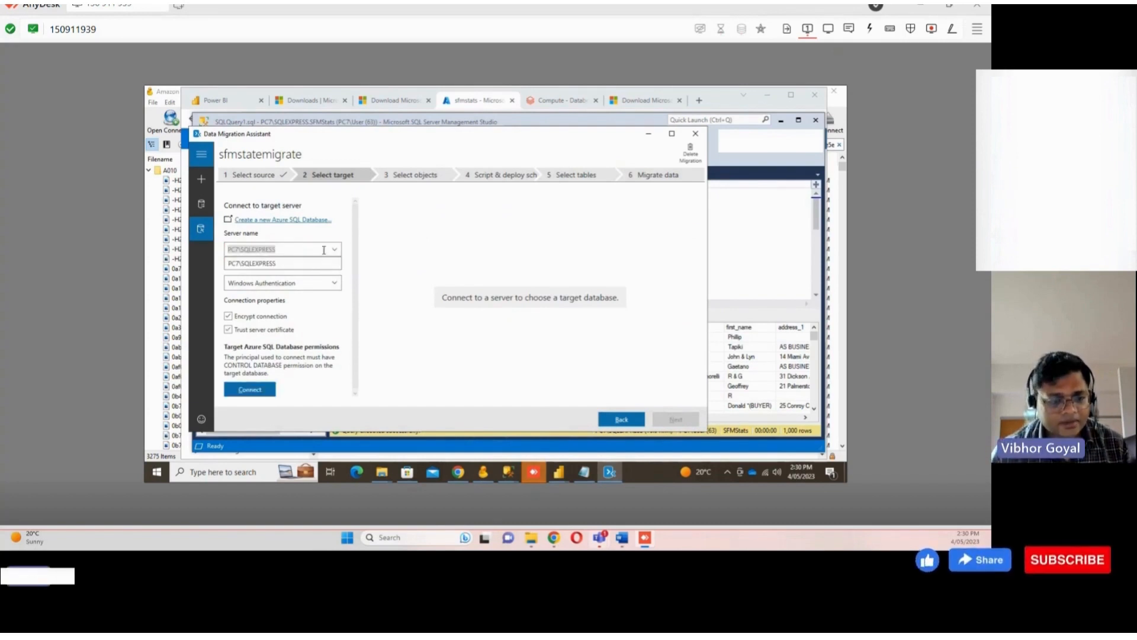
{"action": "key", "text": "BackSpace"}
{"action": "type", "text": "sfmstats.database.windows.net"}
{"action": "left_click", "coordinate": [317, 283]}
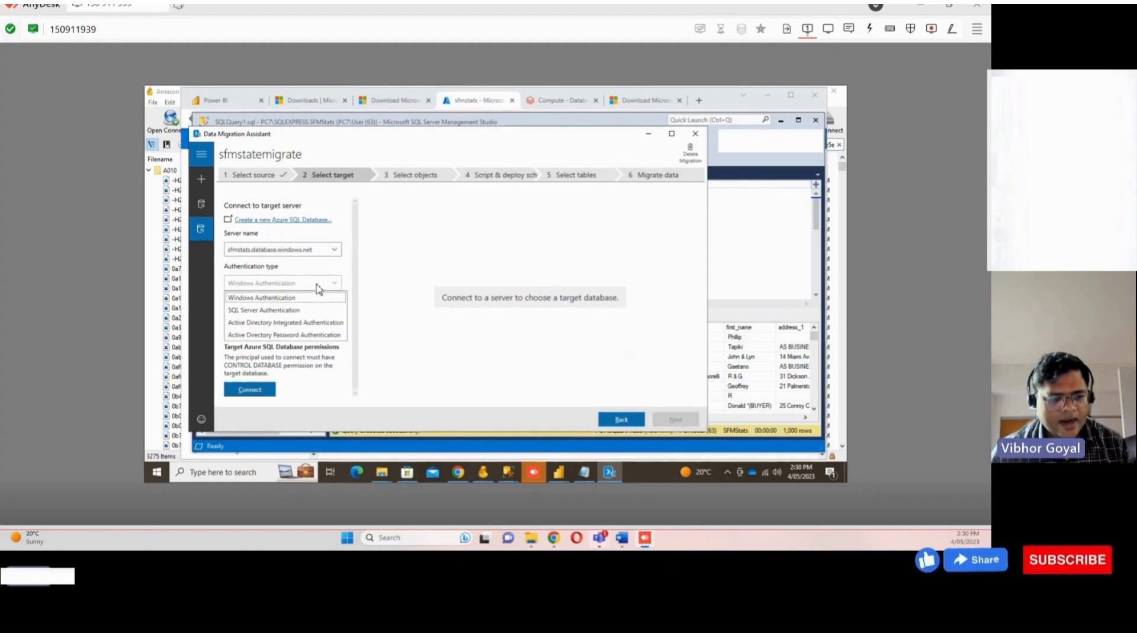
{"action": "left_click", "coordinate": [287, 314]}
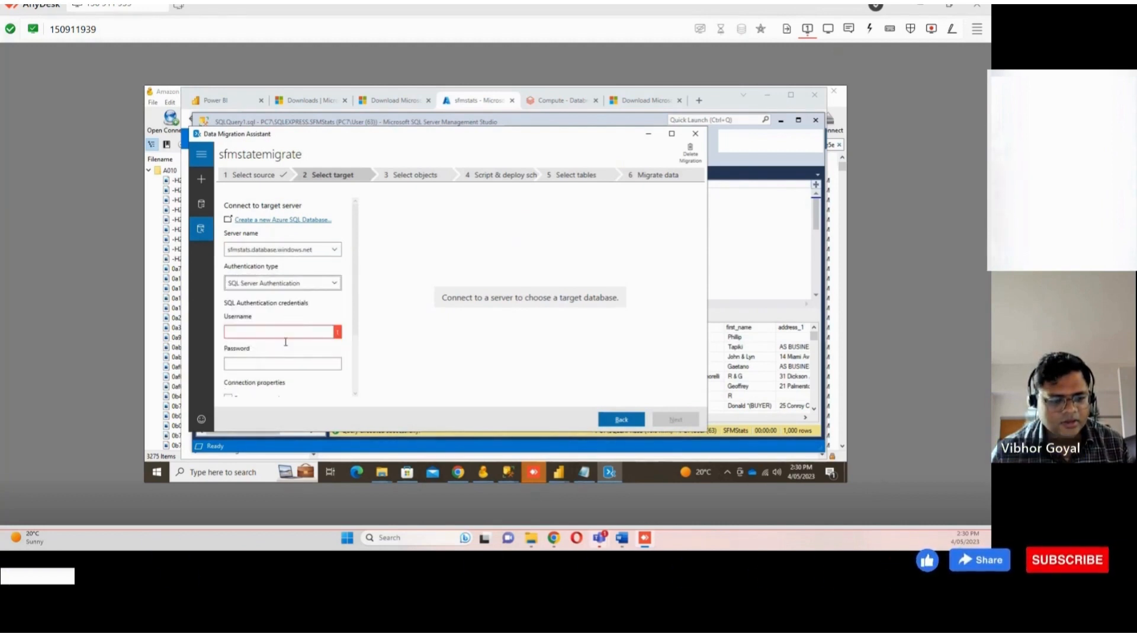
Enter the SQL admin username and password and try to connect to the target server
{"action": "left_click", "coordinate": [284, 332]}
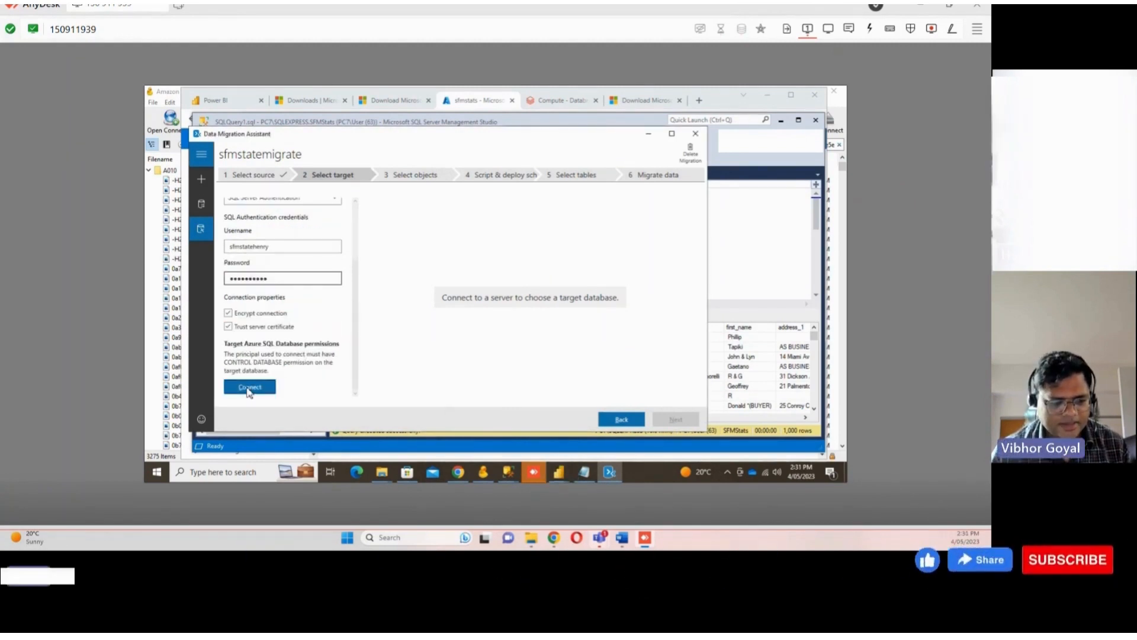
{"action": "left_click", "coordinate": [249, 388]}
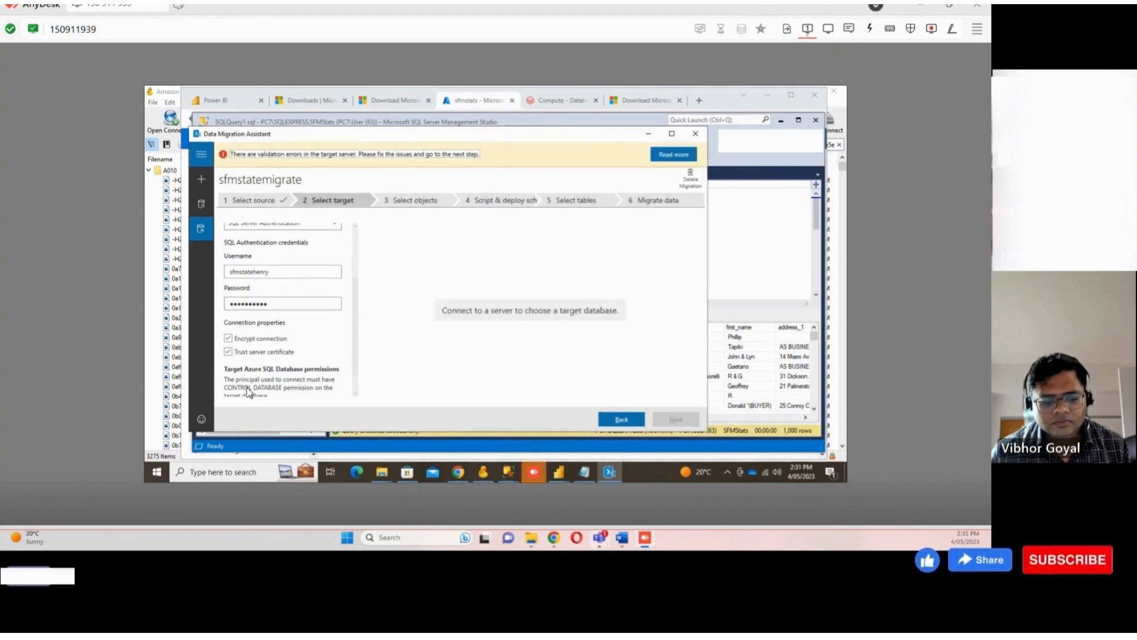
{"action": "scroll", "coordinate": [292, 368], "scroll_direction": "down", "scroll_amount": 1}
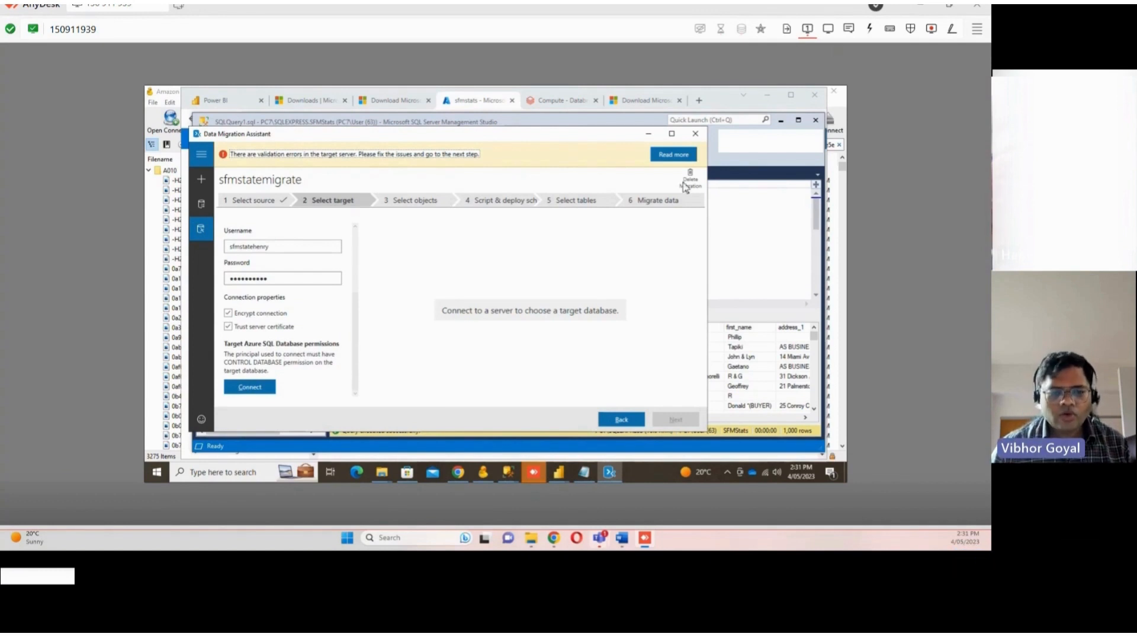
Open the Networking settings of the sfmstats SQL server in the Azure portal
{"action": "left_click", "coordinate": [551, 109]}
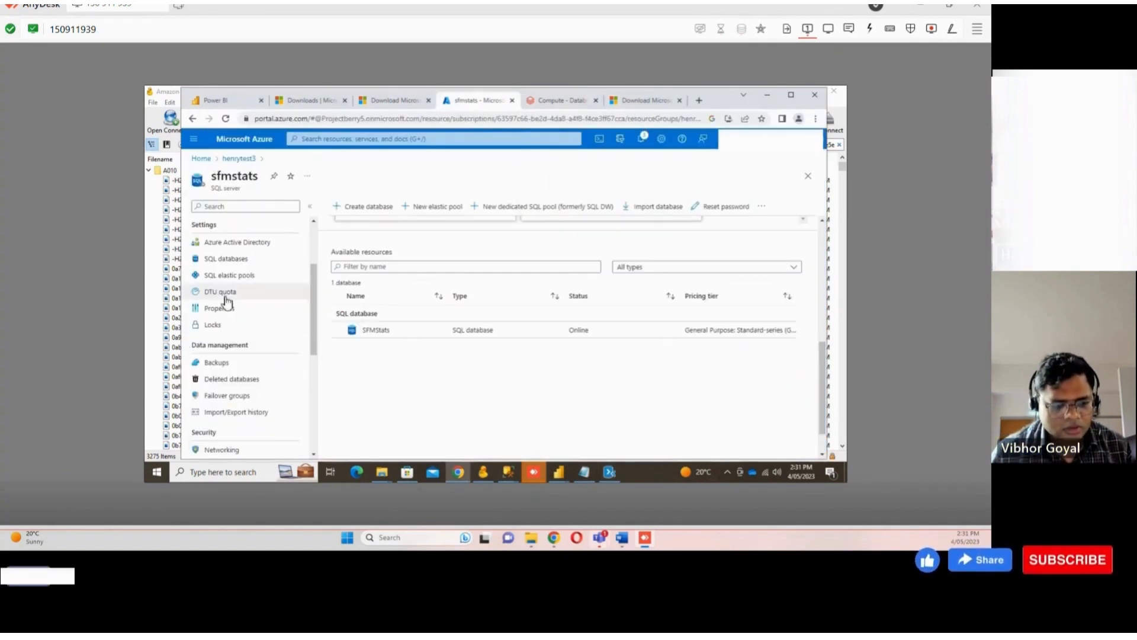
{"action": "scroll", "coordinate": [228, 308], "scroll_direction": "up", "scroll_amount": 3}
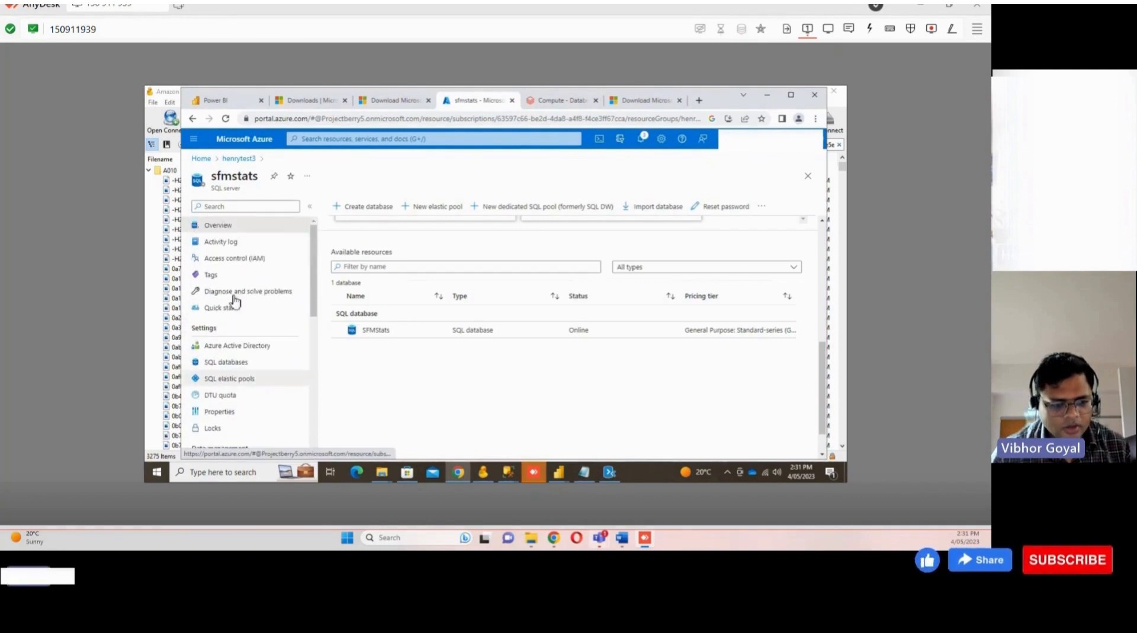
{"action": "left_click", "coordinate": [325, 139]}
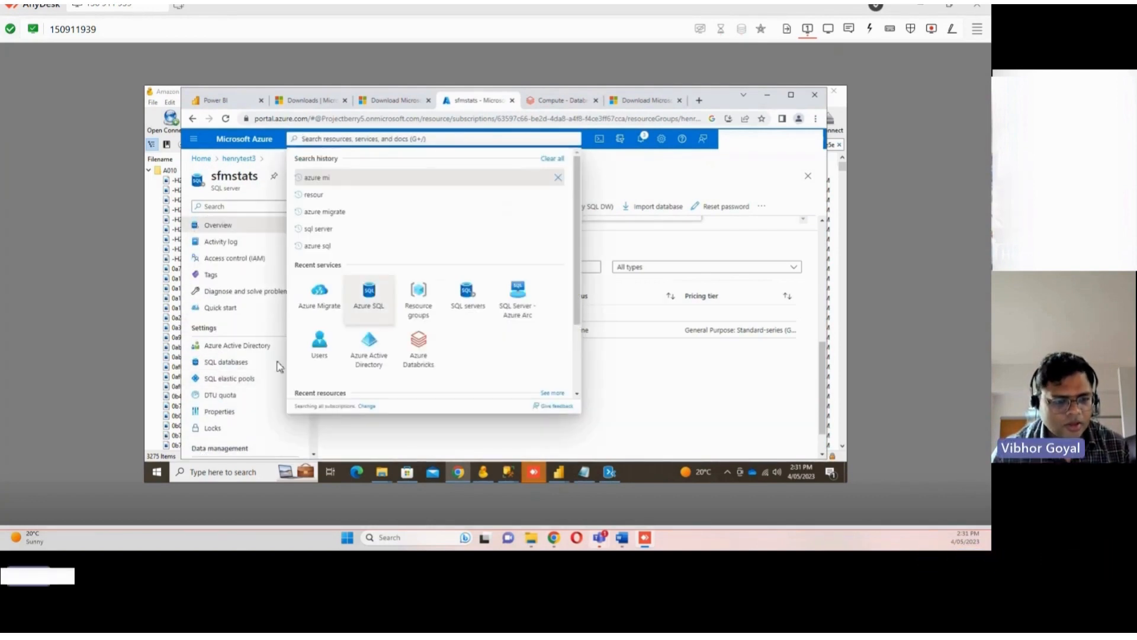
{"action": "left_click", "coordinate": [251, 333]}
{"action": "scroll", "coordinate": [238, 333], "scroll_direction": "down", "scroll_amount": 1}
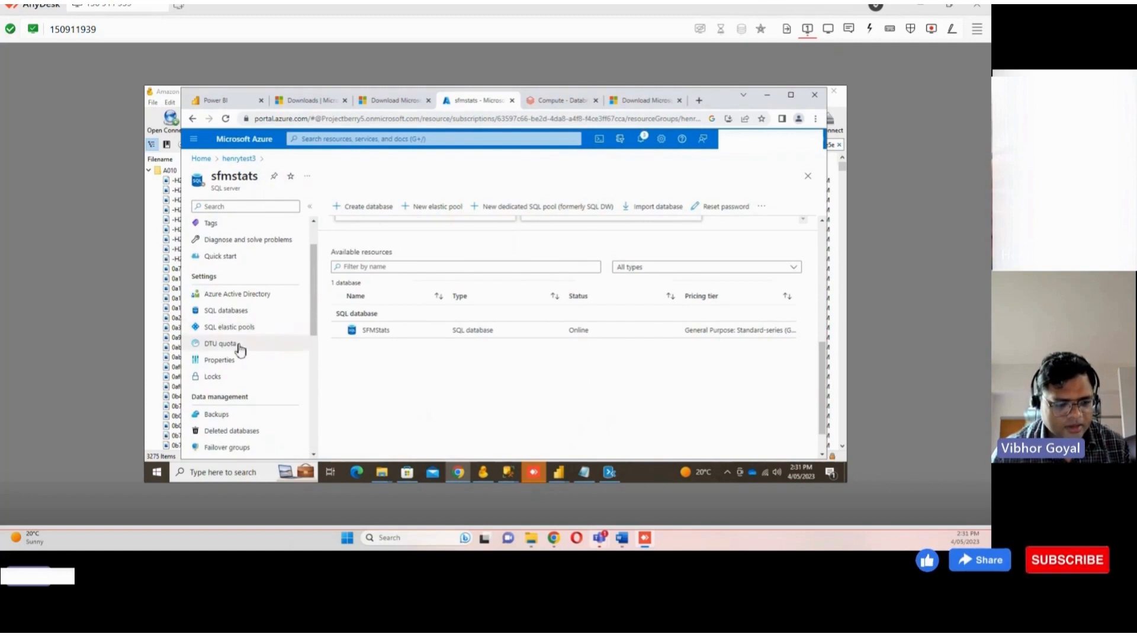
{"action": "left_click", "coordinate": [231, 206]}
{"action": "type", "text": "netwo"}
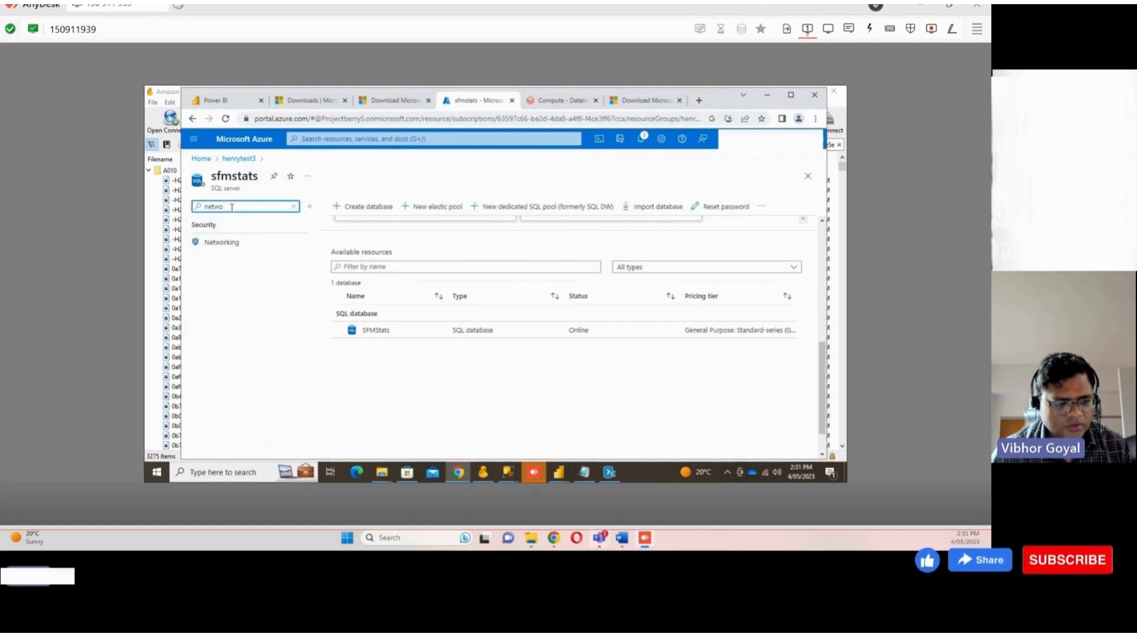
{"action": "left_click", "coordinate": [237, 242]}
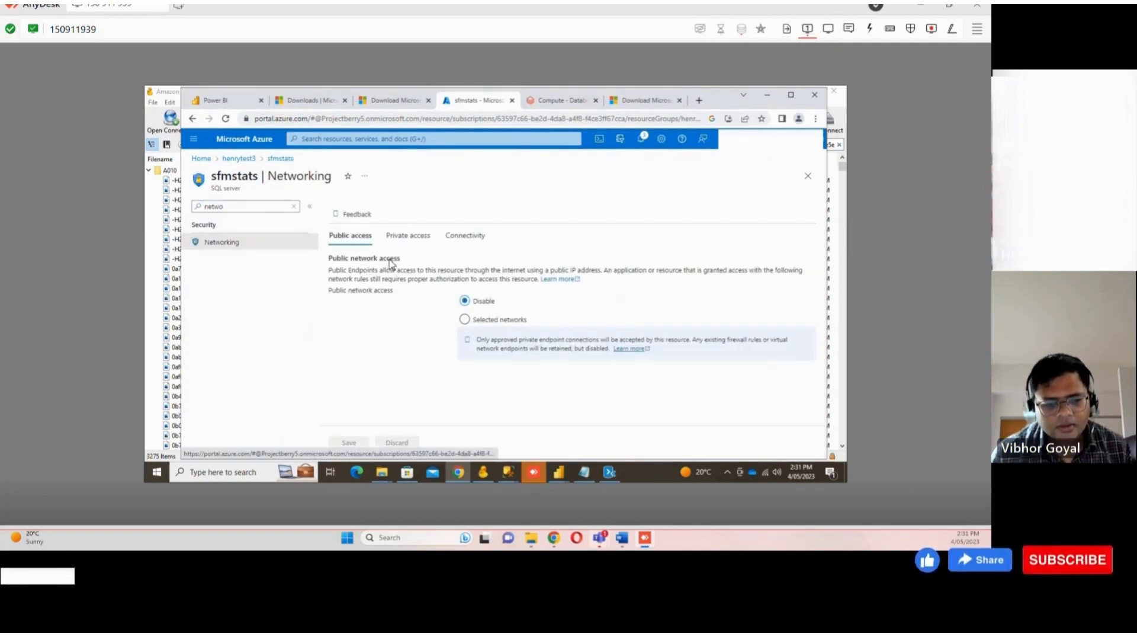
Allow public access from selected networks, add a firewall rule for the client IPv4 address, and save
{"action": "left_click", "coordinate": [475, 322]}
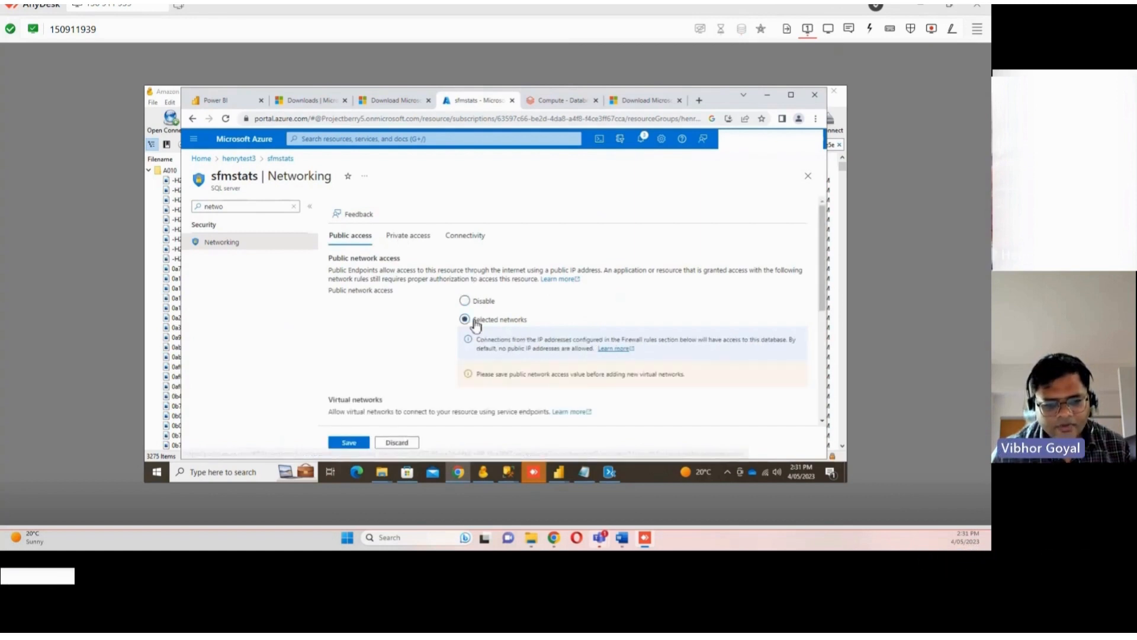
{"action": "scroll", "coordinate": [439, 335], "scroll_direction": "down", "scroll_amount": 5}
{"action": "left_click", "coordinate": [345, 315]}
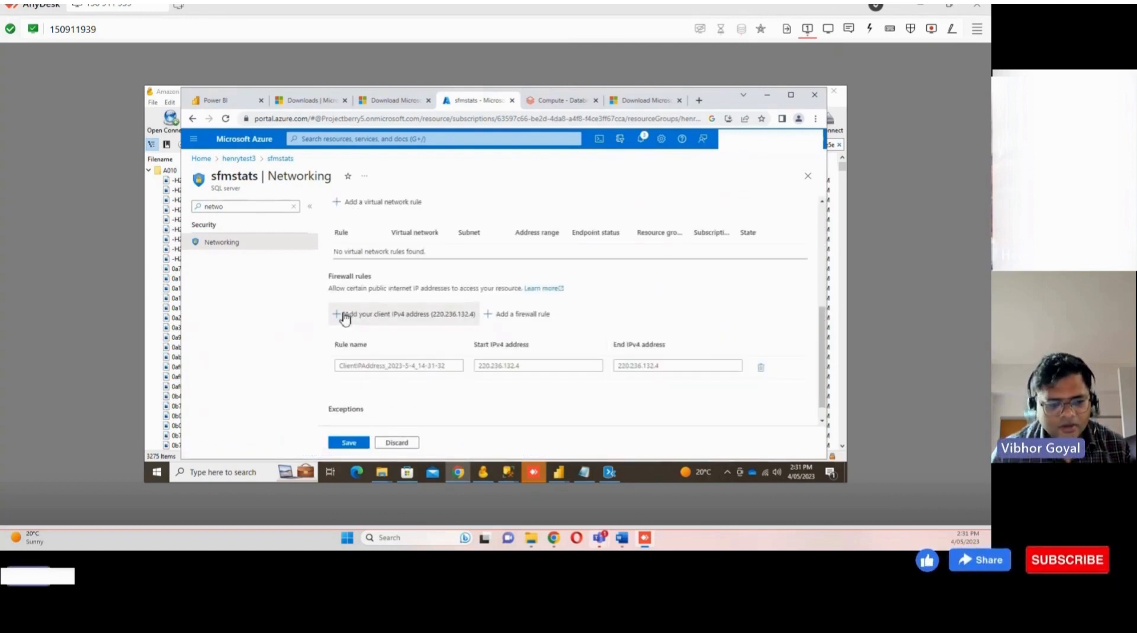
{"action": "left_click", "coordinate": [349, 442]}
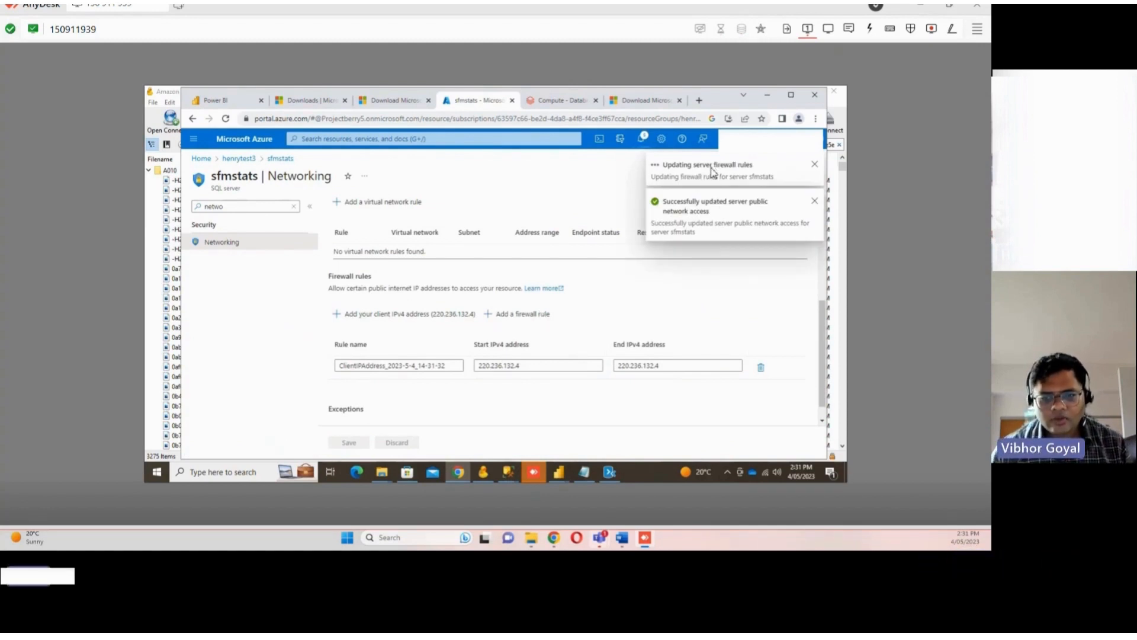
Reconnect the Data Migration Assistant to the target Azure SQL server after the firewall change
{"action": "left_click", "coordinate": [609, 472]}
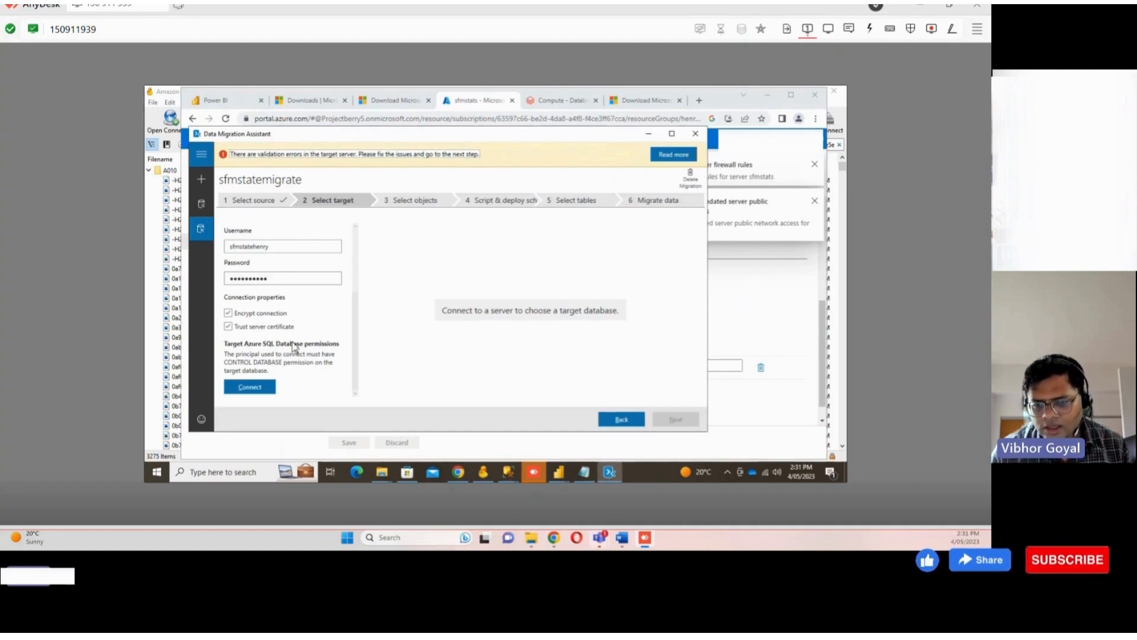
{"action": "left_click", "coordinate": [649, 134]}
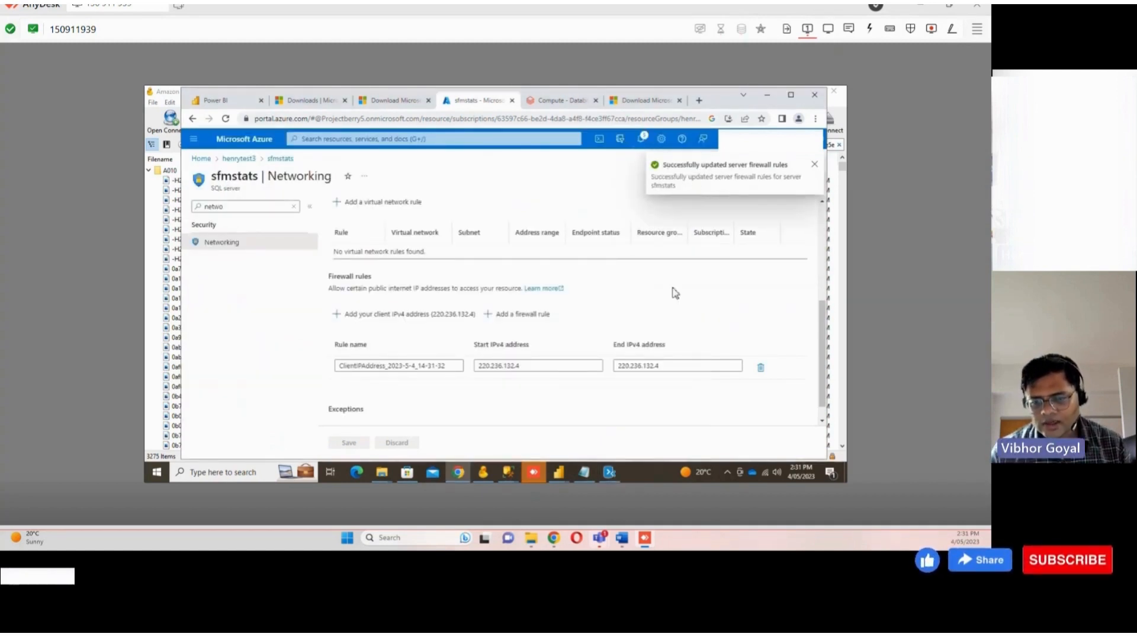
{"action": "left_click", "coordinate": [615, 474]}
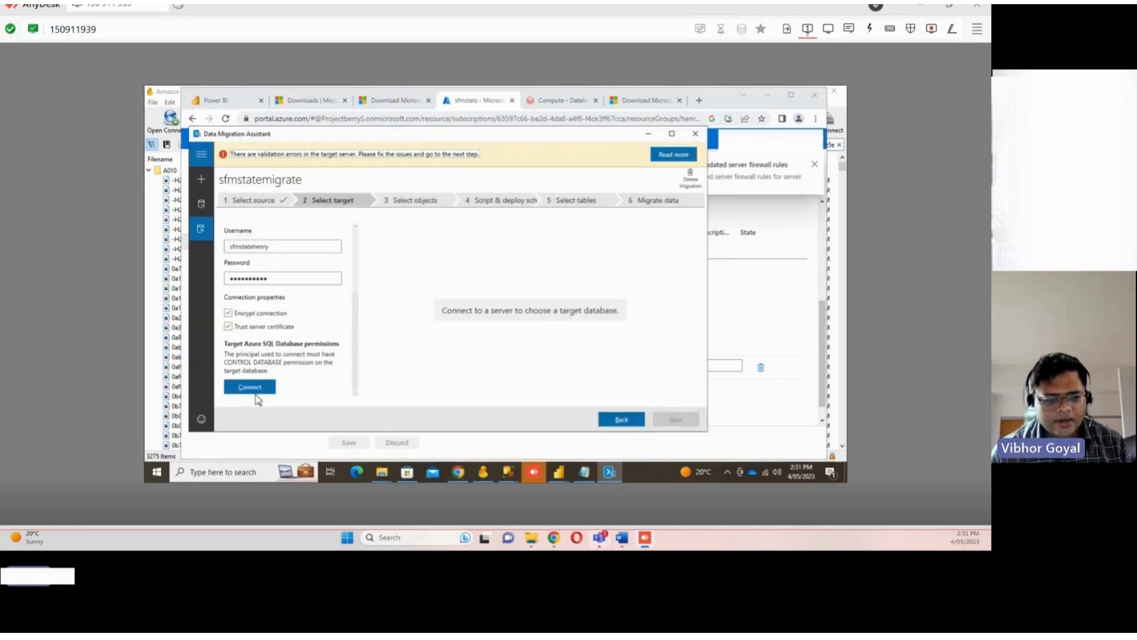
{"action": "left_click", "coordinate": [250, 387]}
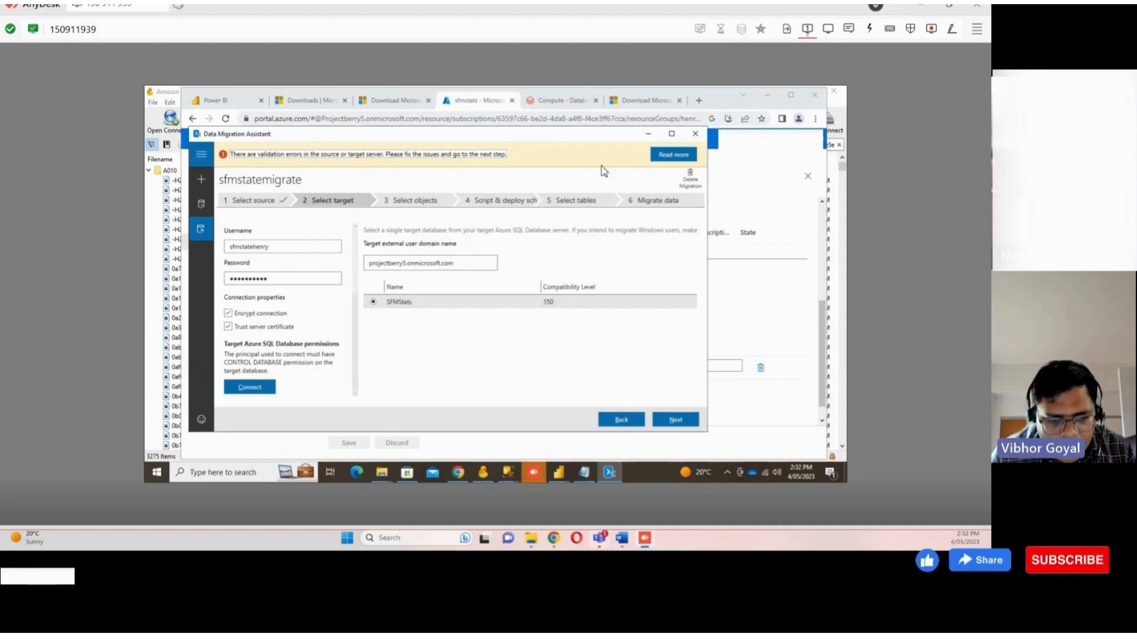
Try to change the local SFMStats database collation to SQL_Latin1_General_CP1_CI_AS in its properties, then cancel the dialog
{"action": "left_click", "coordinate": [764, 215]}
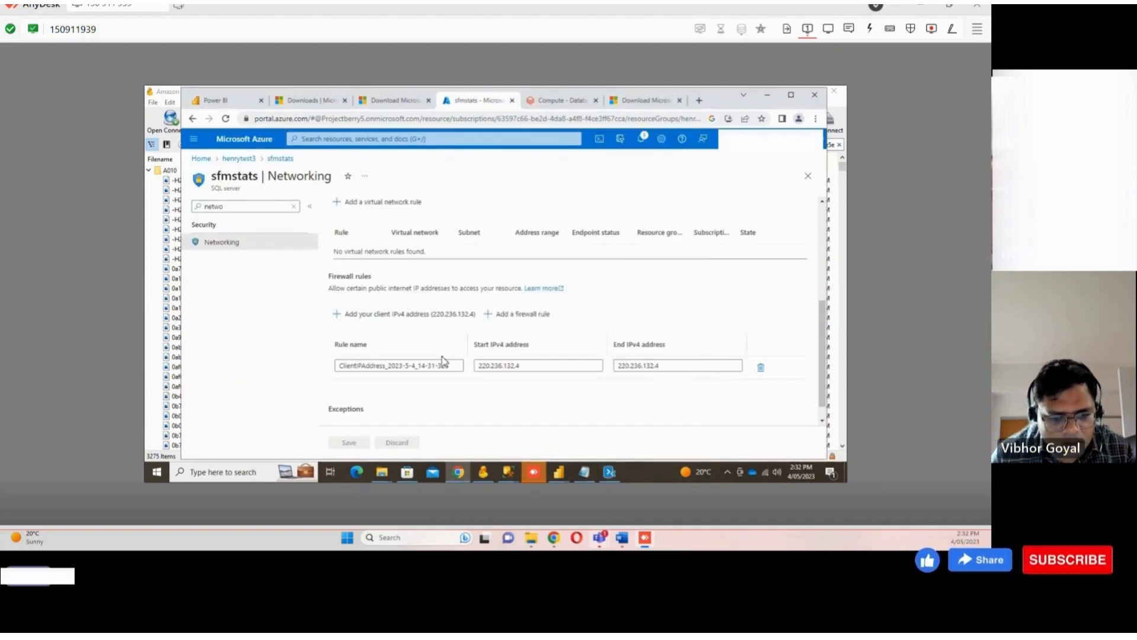
{"action": "left_click", "coordinate": [610, 471]}
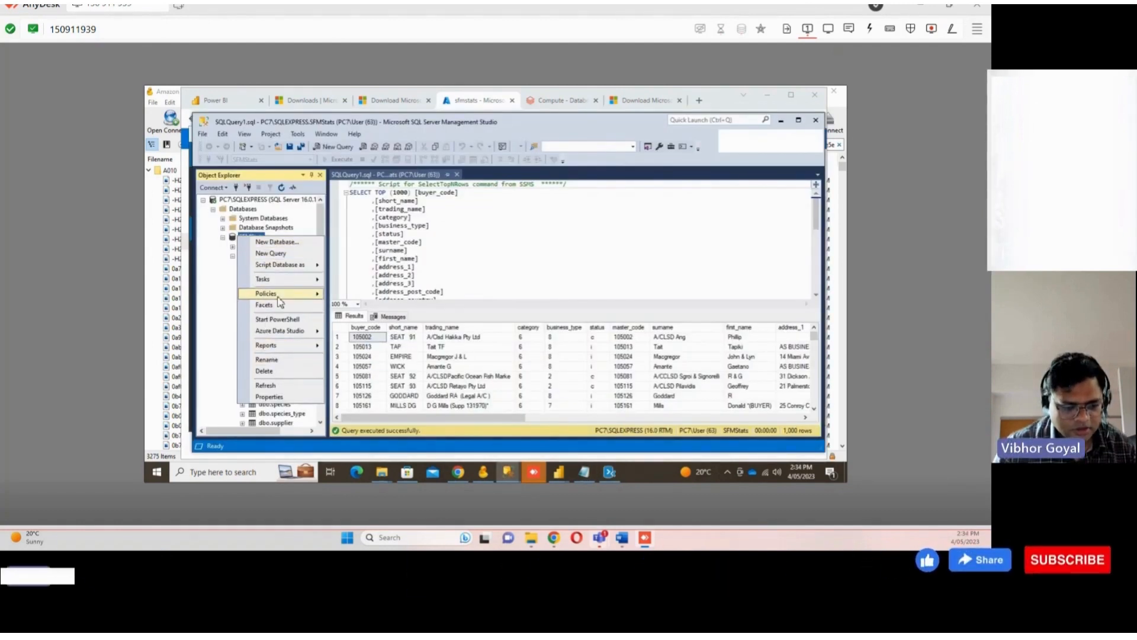
{"action": "left_click", "coordinate": [283, 395]}
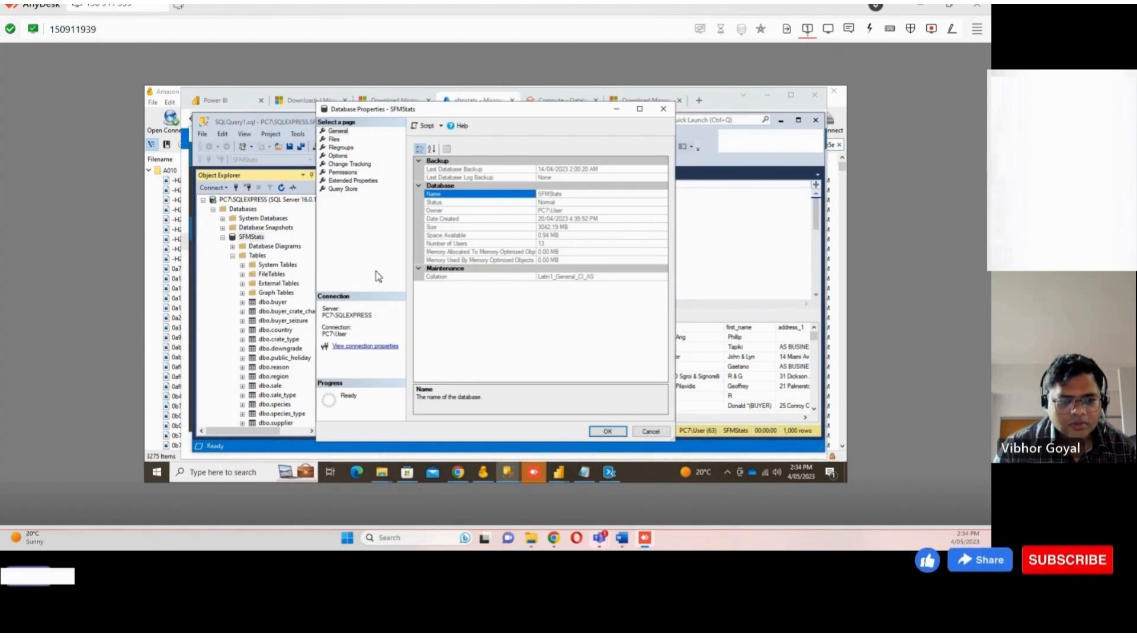
{"action": "left_click", "coordinate": [338, 155]}
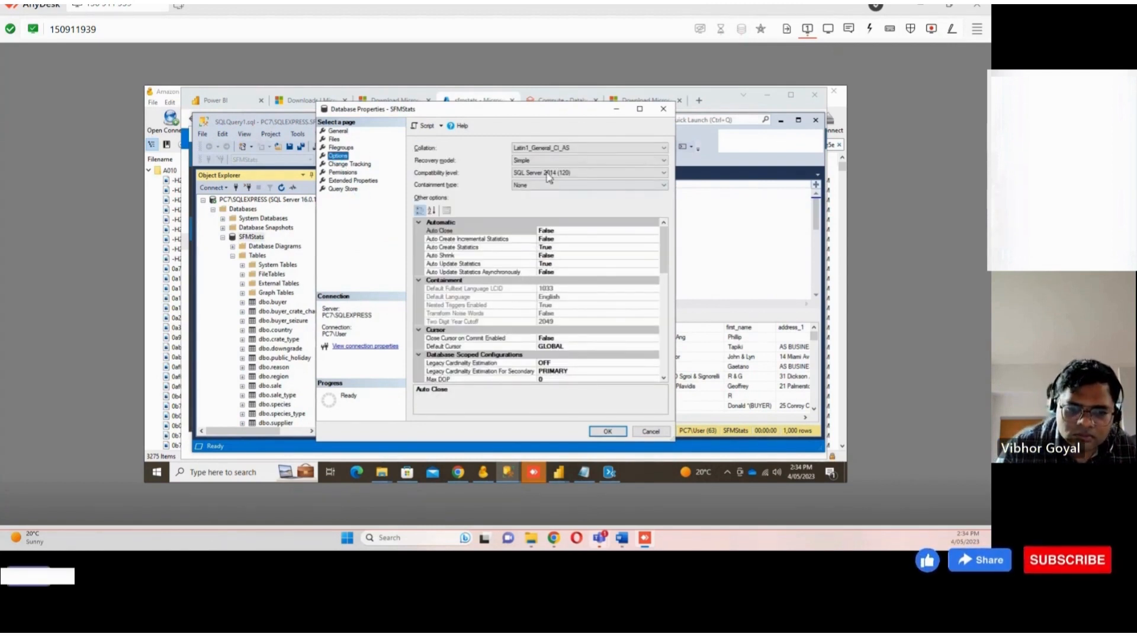
{"action": "left_click", "coordinate": [573, 151]}
{"action": "left_click", "coordinate": [573, 153]}
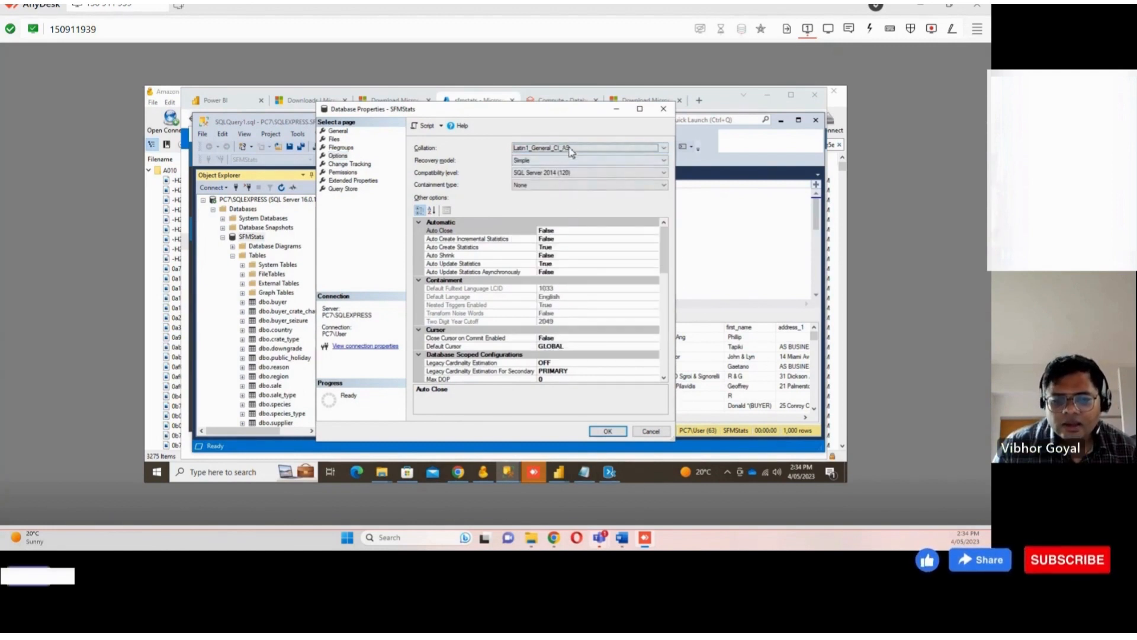
{"action": "left_click", "coordinate": [567, 151]}
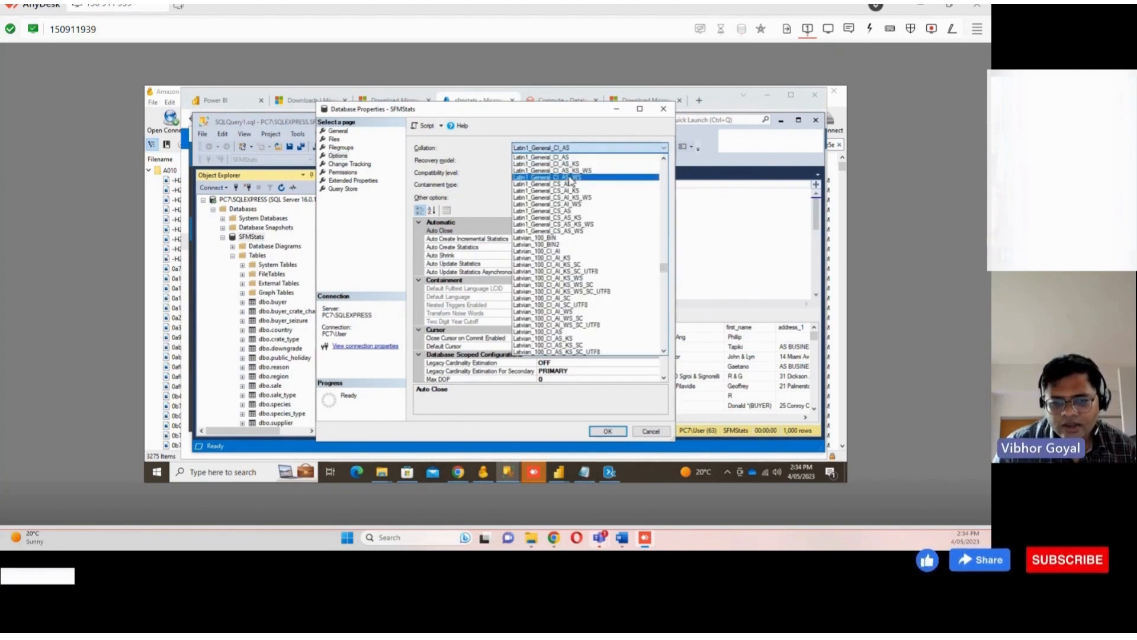
{"action": "scroll", "coordinate": [563, 255], "scroll_direction": "down", "scroll_amount": 15}
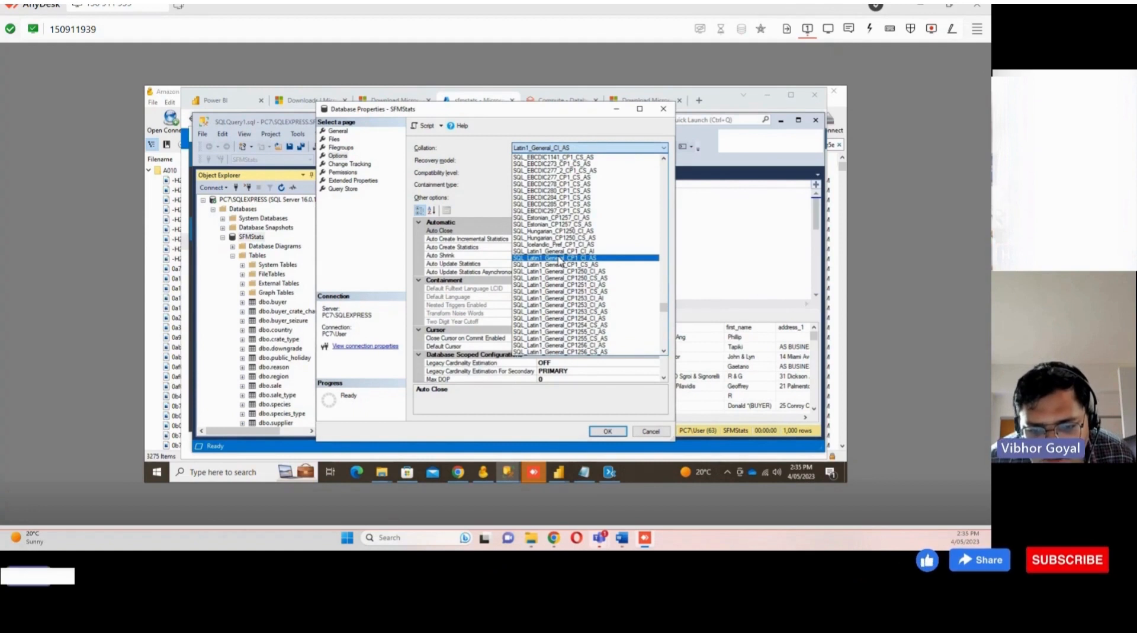
{"action": "left_click", "coordinate": [560, 259]}
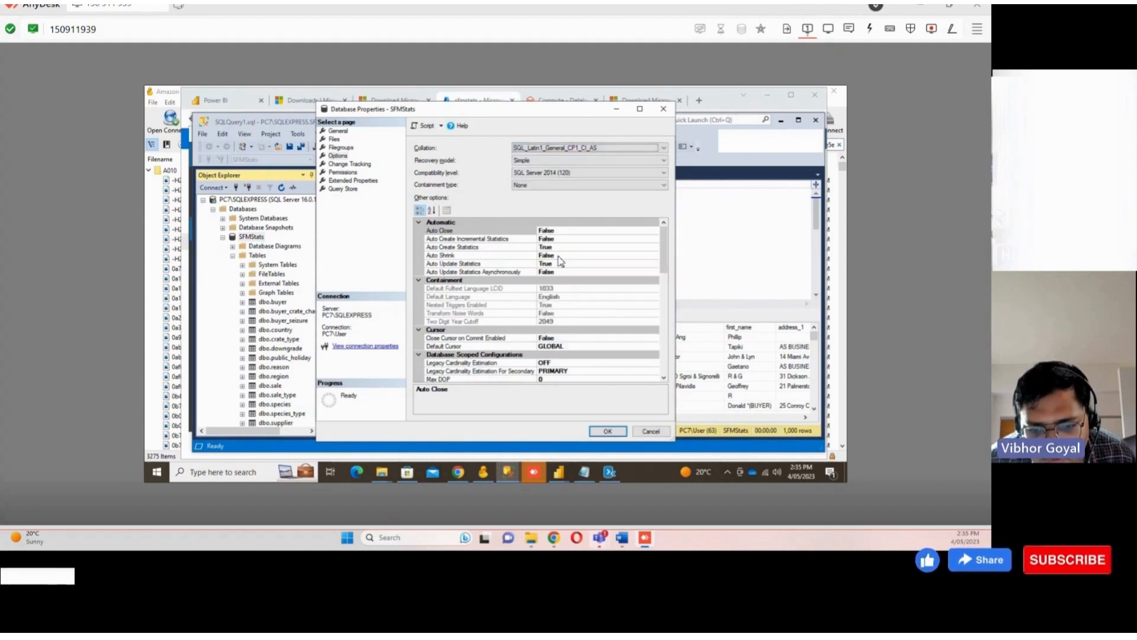
{"action": "left_click", "coordinate": [609, 432]}
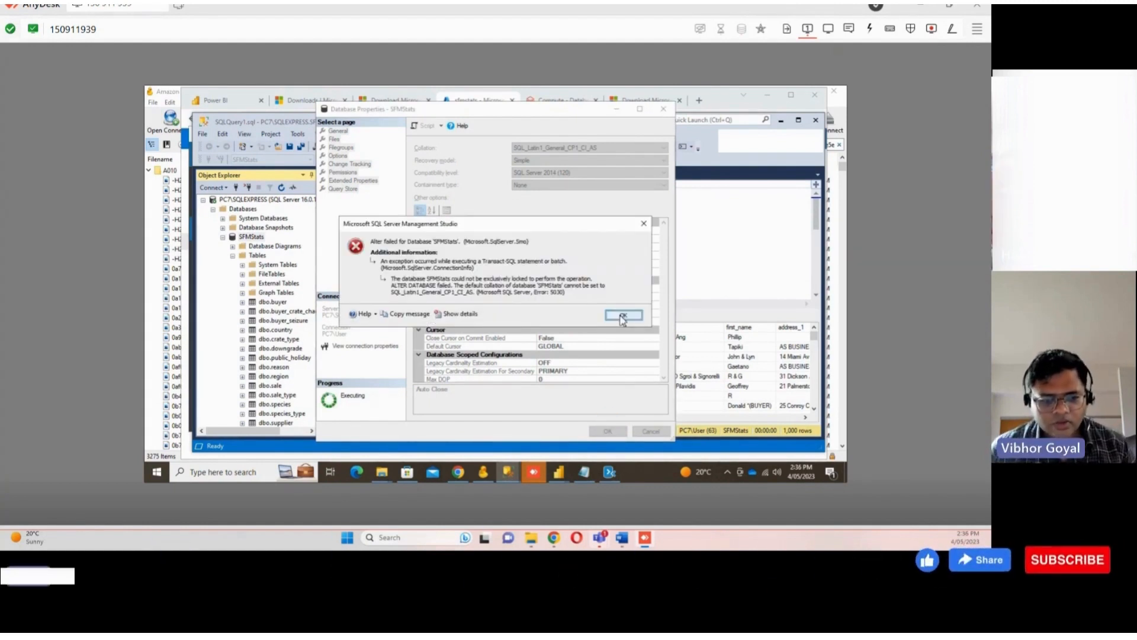
{"action": "left_click", "coordinate": [622, 315]}
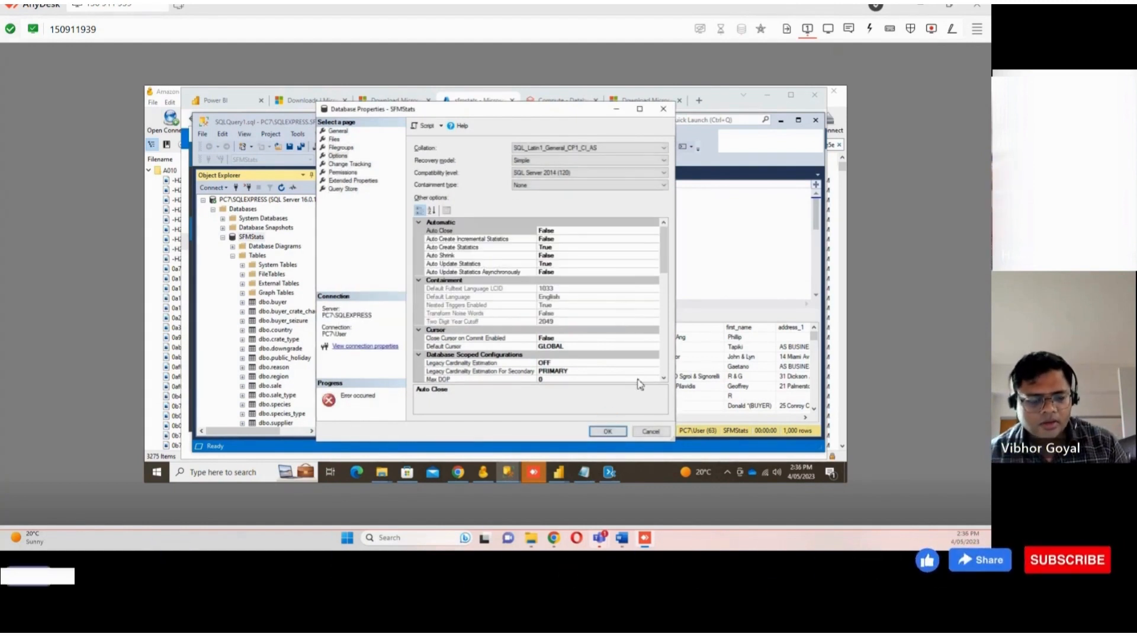
{"action": "left_click", "coordinate": [662, 432]}
Start creating a new single Azure SQL database from the Azure SQL service in the portal
{"action": "right_click", "coordinate": [234, 200]}
{"action": "left_click", "coordinate": [205, 378]}
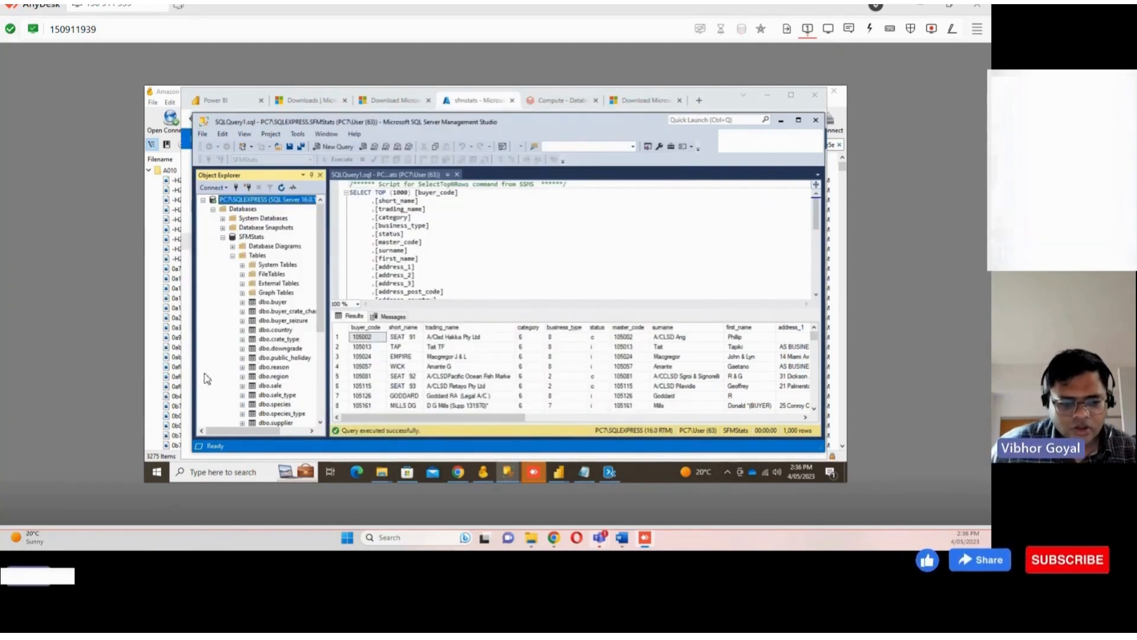
{"action": "left_click", "coordinate": [468, 99]}
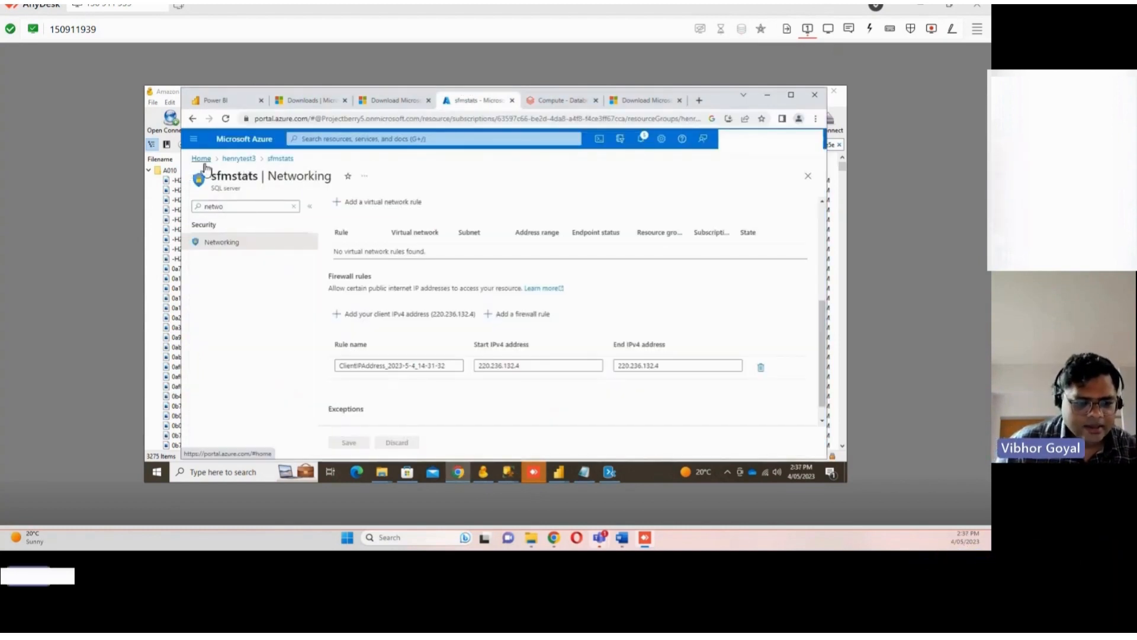
{"action": "left_click", "coordinate": [238, 164]}
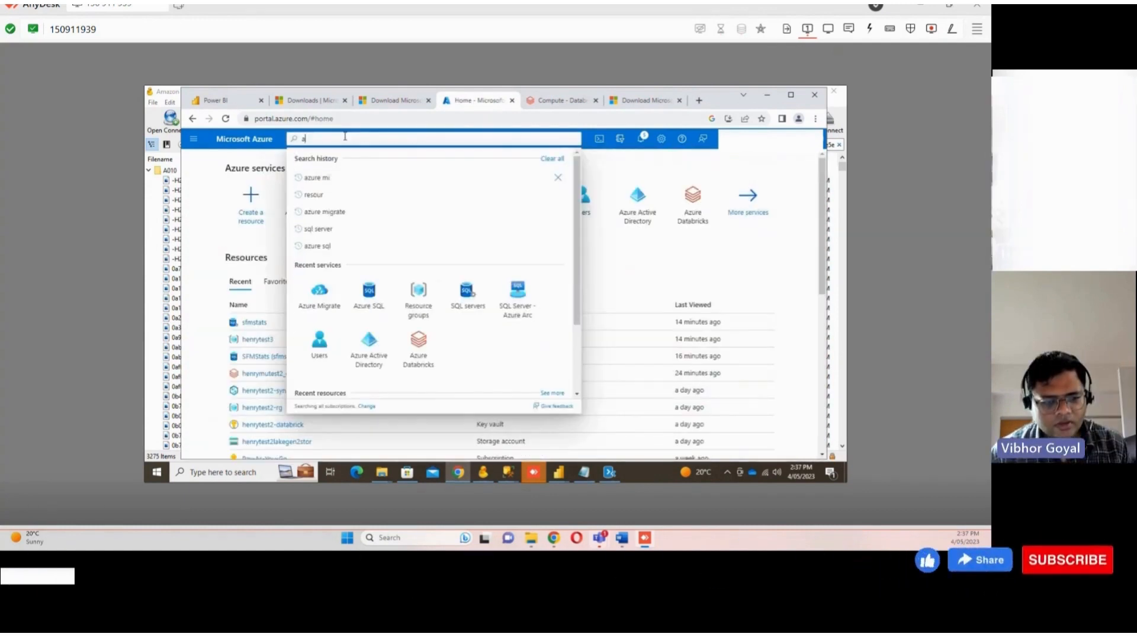
{"action": "type", "text": "azure "}
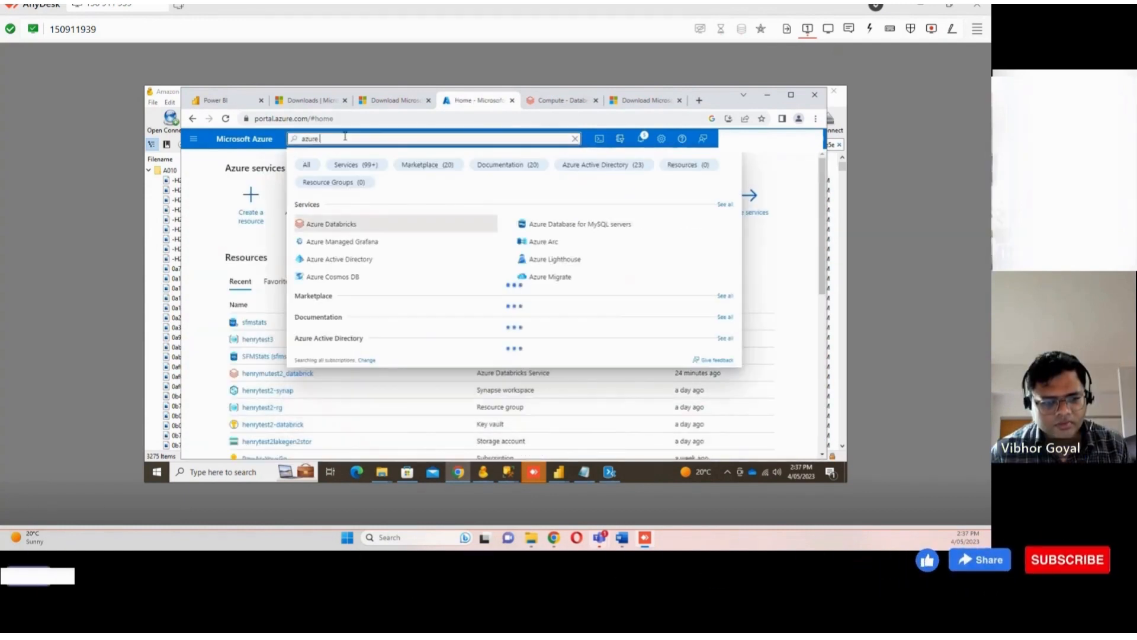
{"action": "type", "text": "sql"}
{"action": "left_click", "coordinate": [330, 222]}
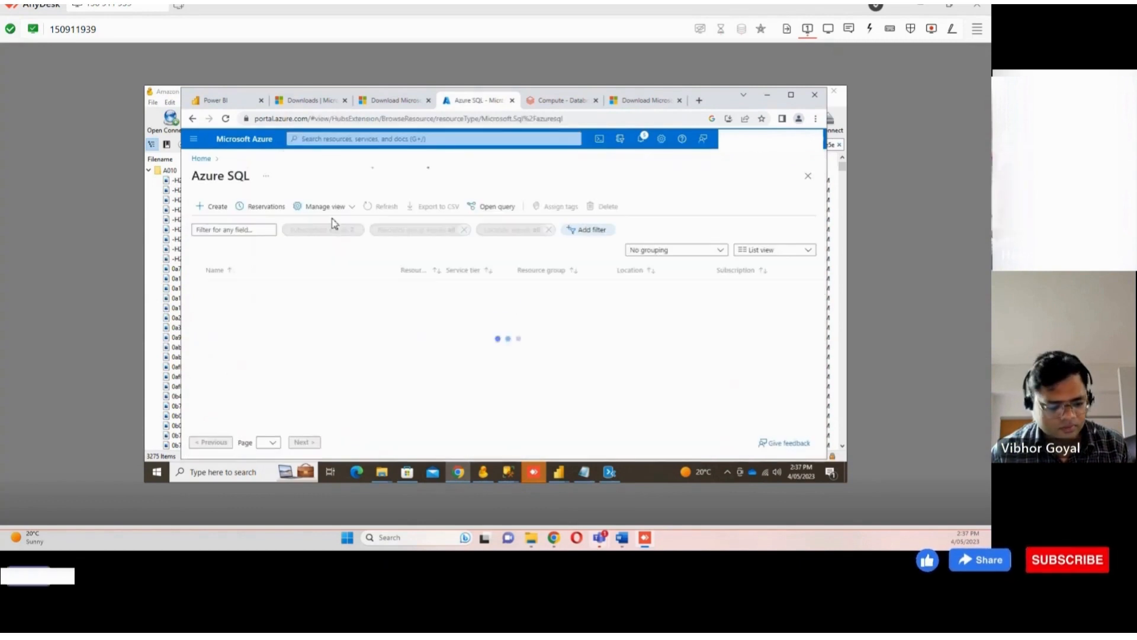
{"action": "left_click", "coordinate": [217, 207]}
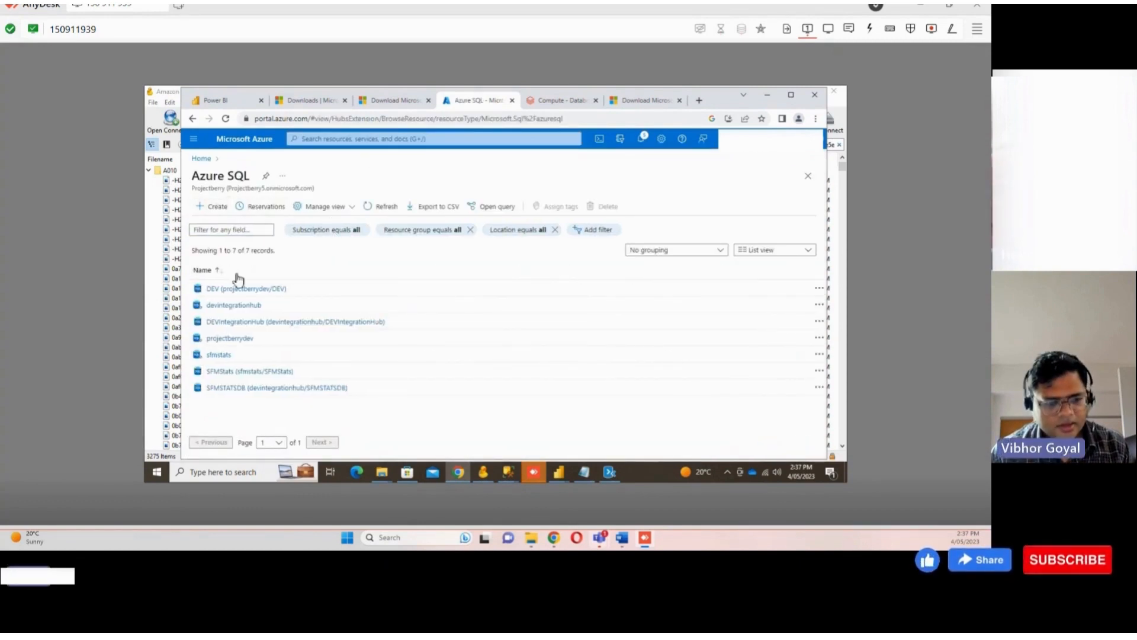
{"action": "left_click", "coordinate": [257, 343]}
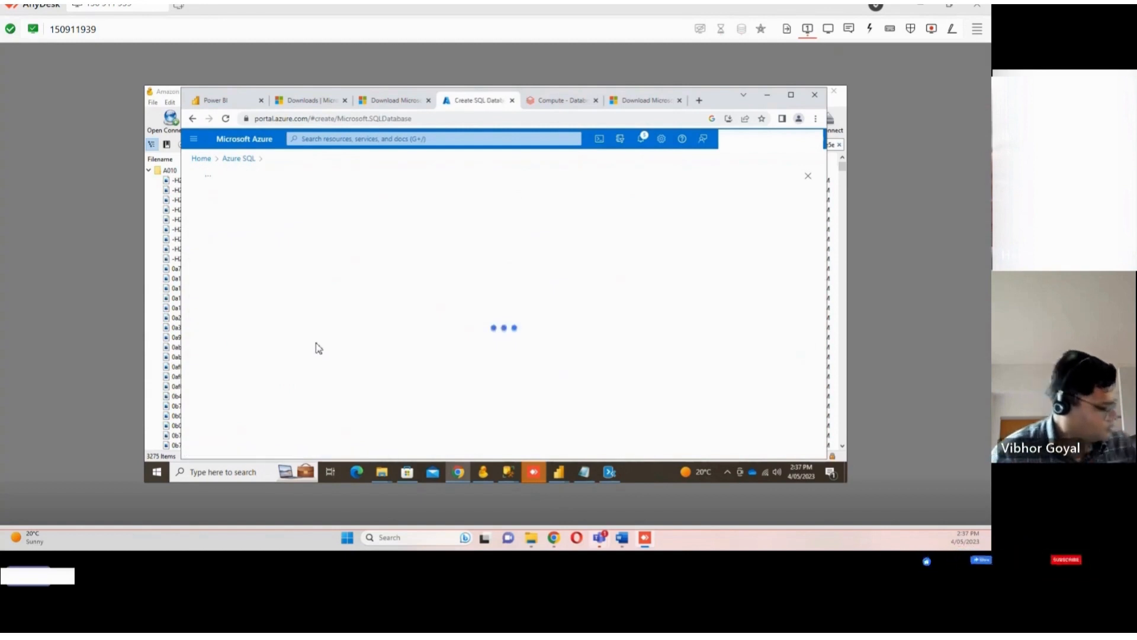
Name the new database sfmstatstest2 on the sfmstats server in resource group henrytest3
{"action": "left_click", "coordinate": [380, 386]}
{"action": "scroll", "coordinate": [379, 386], "scroll_direction": "down", "scroll_amount": 2}
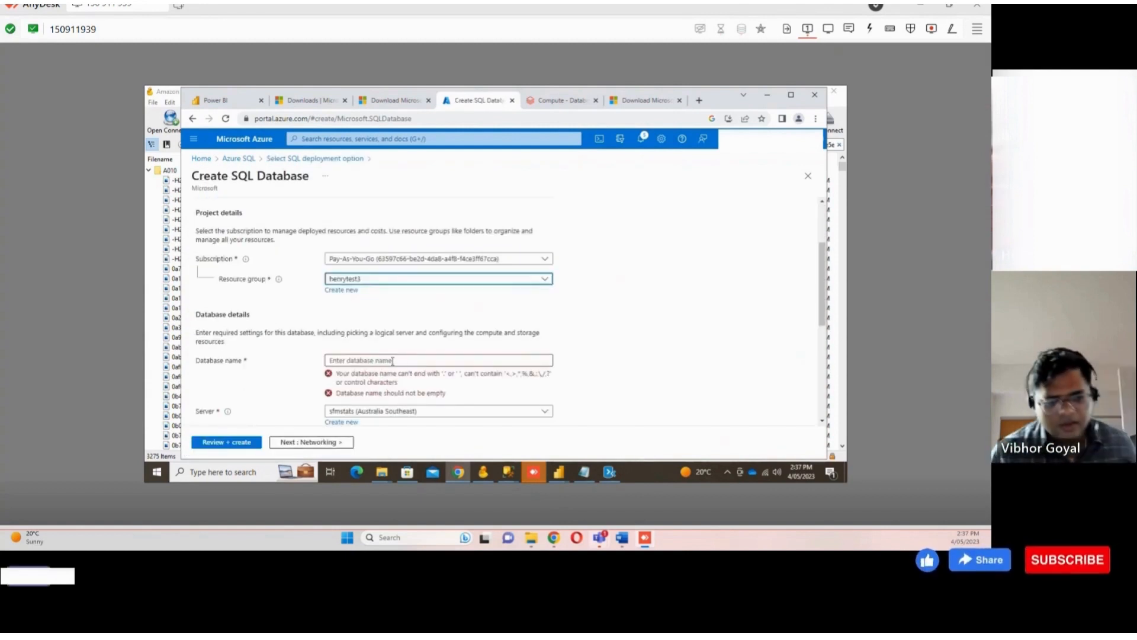
{"action": "left_click", "coordinate": [392, 361]}
{"action": "type", "text": "he"}
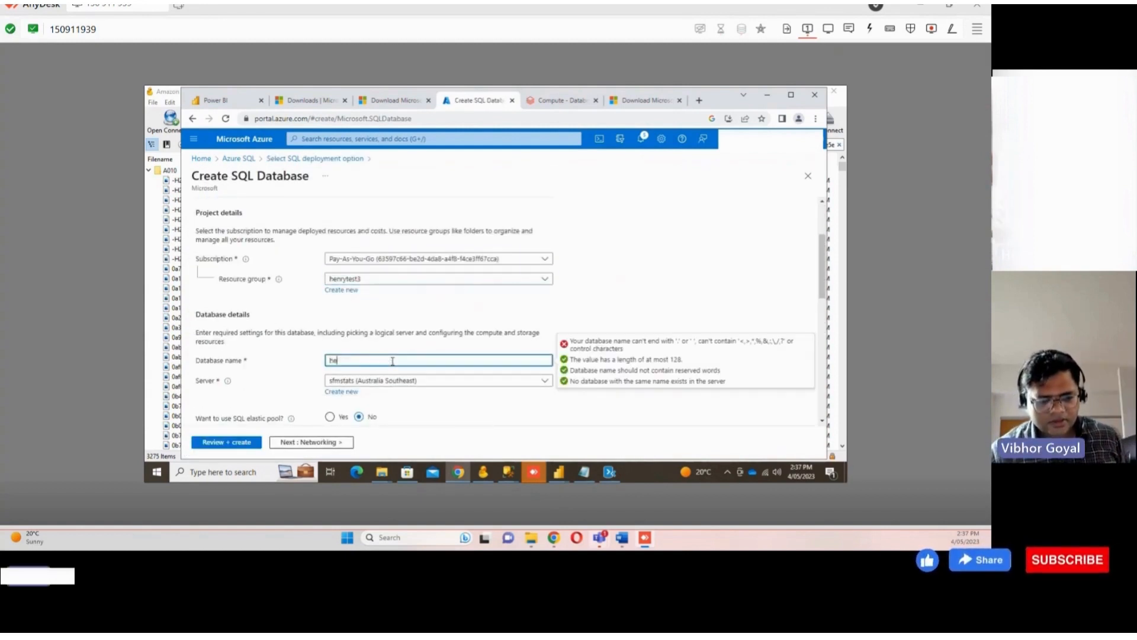
{"action": "key", "text": "BackSpace"}
{"action": "key", "text": "BackSpace"}
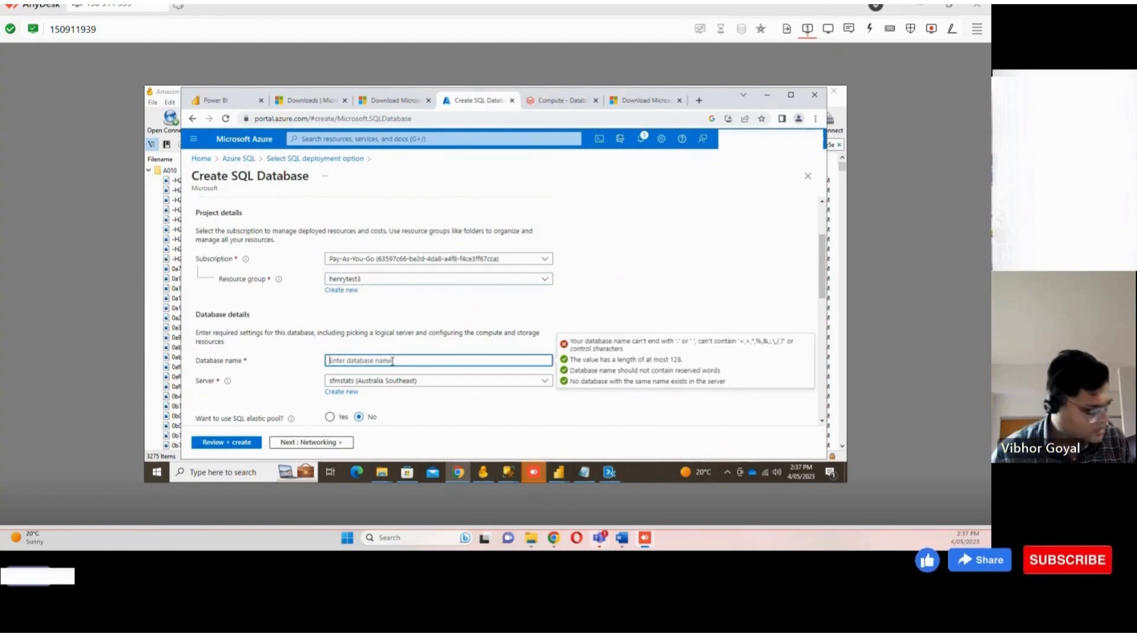
{"action": "type", "text": "sfm"}
{"action": "type", "text": "stats"}
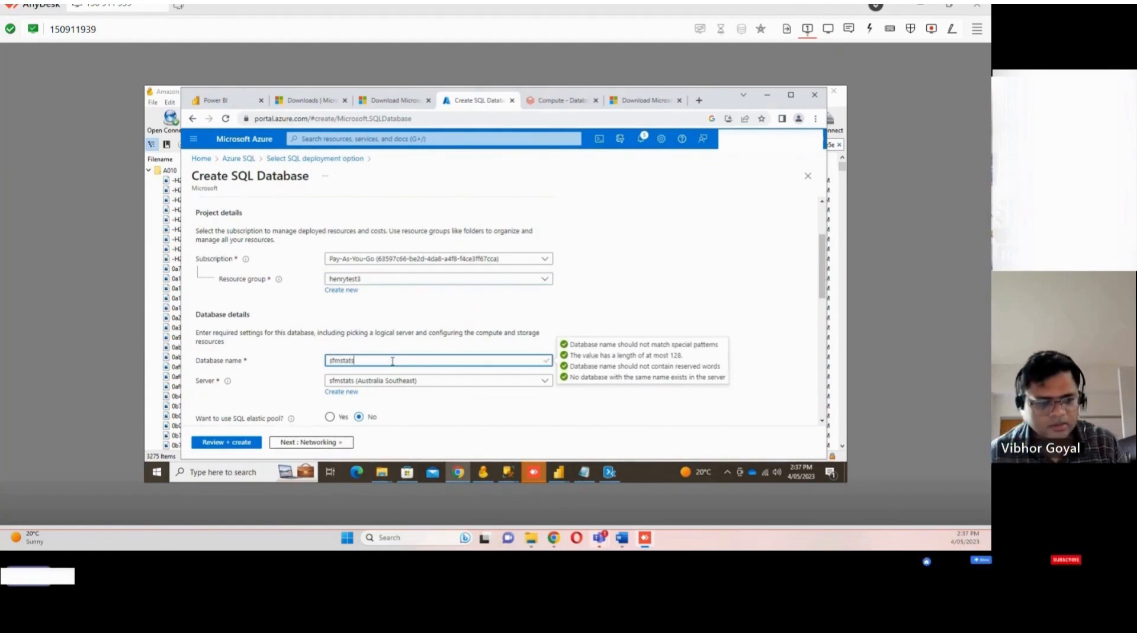
{"action": "type", "text": "test2"}
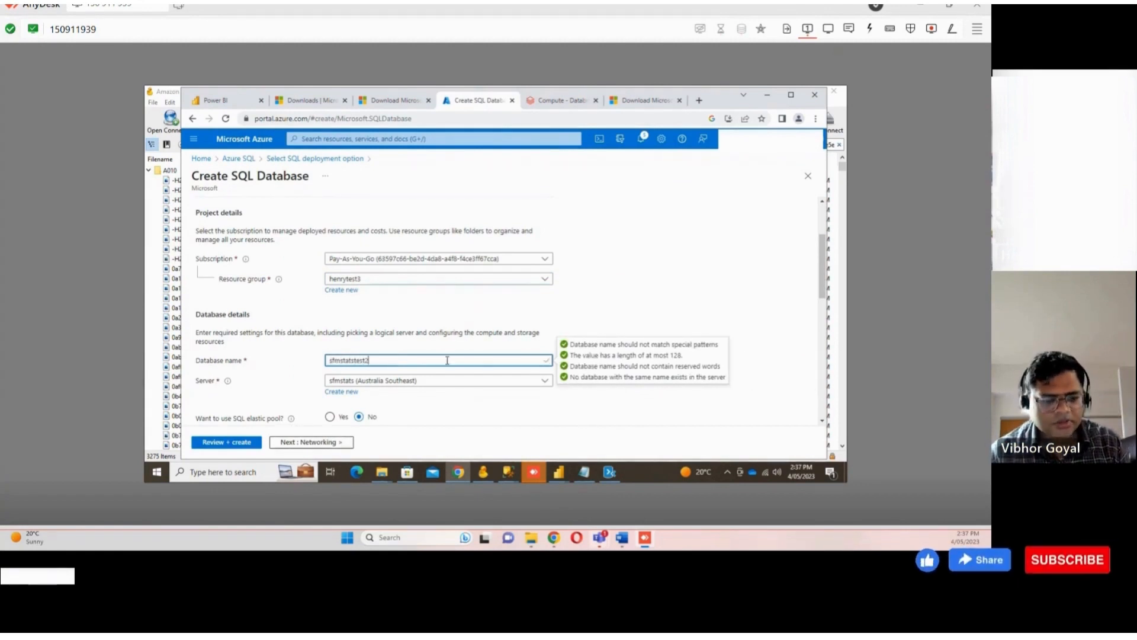
Review the new database's compute, storage, backup redundancy and estimated cost settings
{"action": "scroll", "coordinate": [422, 361], "scroll_direction": "down", "scroll_amount": 2}
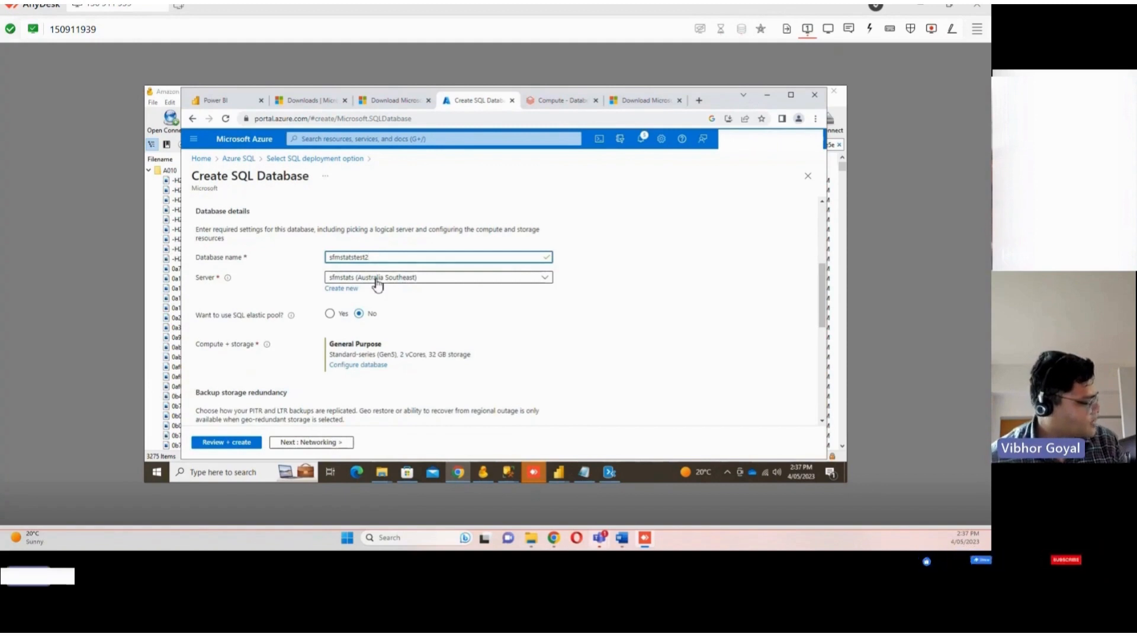
{"action": "scroll", "coordinate": [400, 303], "scroll_direction": "down", "scroll_amount": 2}
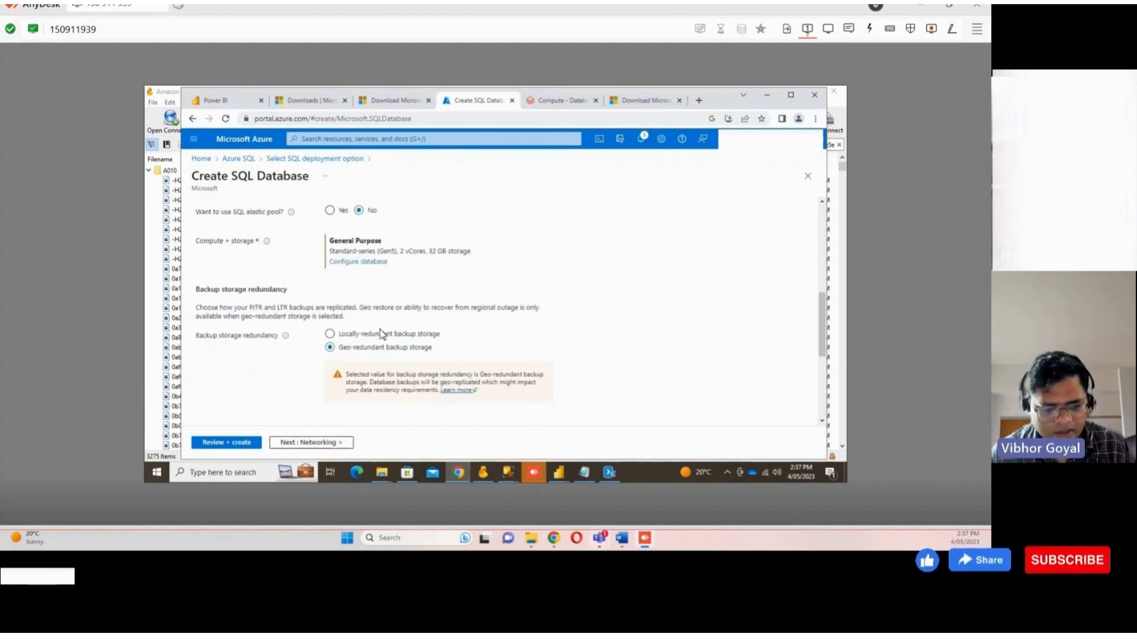
{"action": "scroll", "coordinate": [373, 287], "scroll_direction": "up", "scroll_amount": 2}
{"action": "scroll", "coordinate": [373, 287], "scroll_direction": "down", "scroll_amount": 3}
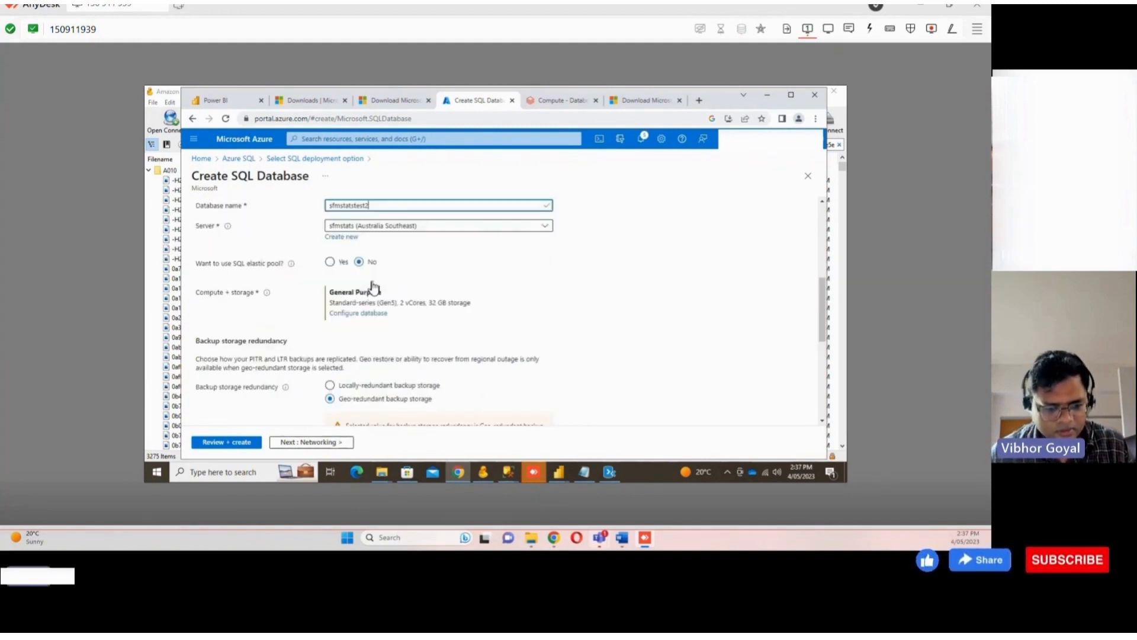
{"action": "scroll", "coordinate": [351, 299], "scroll_direction": "down", "scroll_amount": 3}
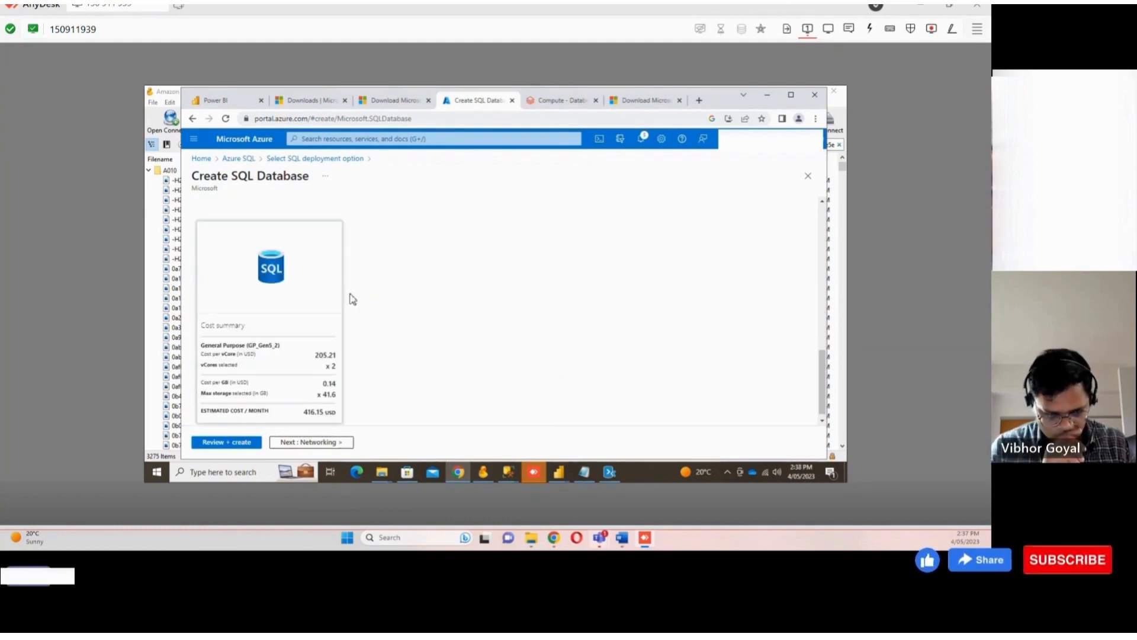
{"action": "scroll", "coordinate": [352, 299], "scroll_direction": "down", "scroll_amount": 1}
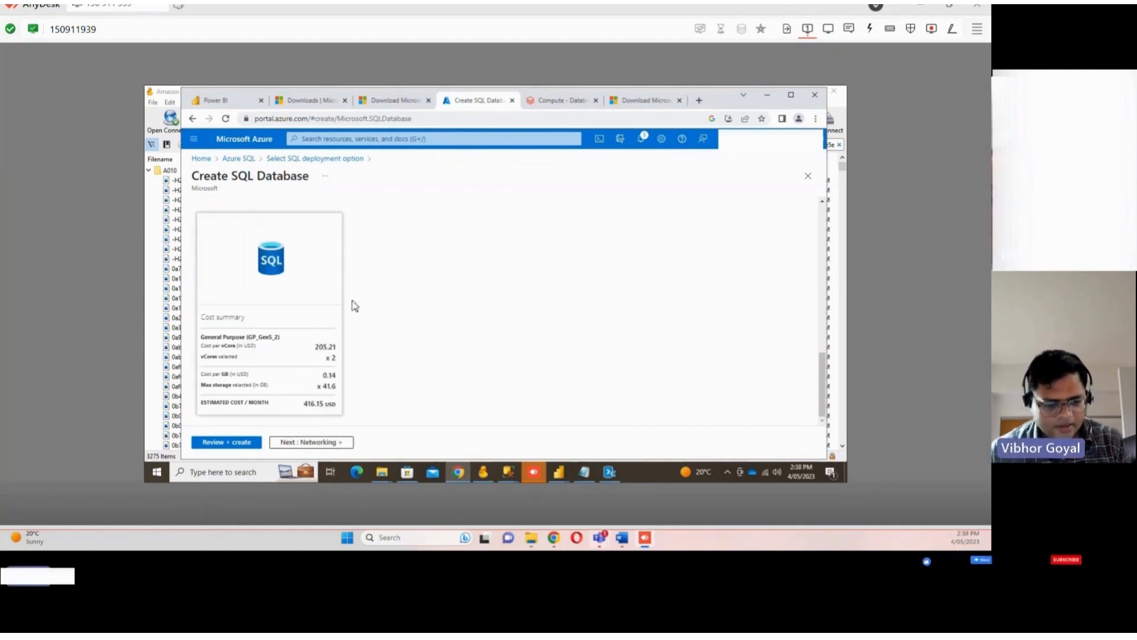
{"action": "scroll", "coordinate": [367, 355], "scroll_direction": "up", "scroll_amount": 10}
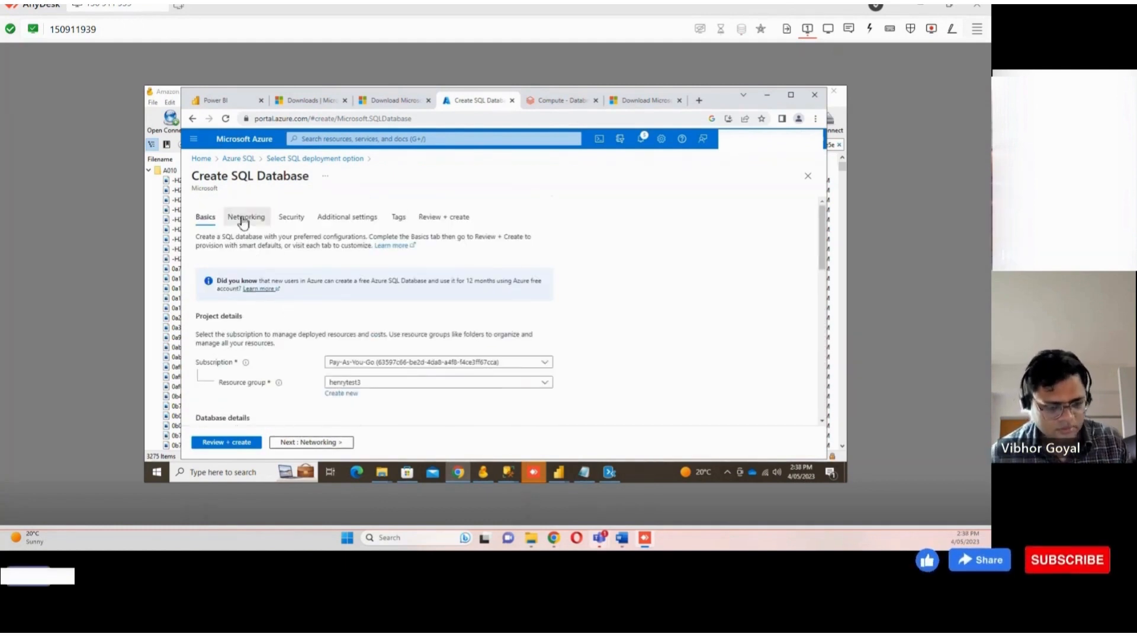
Open the new database's networking settings and review its connection policy and encryption options
{"action": "left_click", "coordinate": [243, 218]}
{"action": "scroll", "coordinate": [237, 296], "scroll_direction": "down", "scroll_amount": 5}
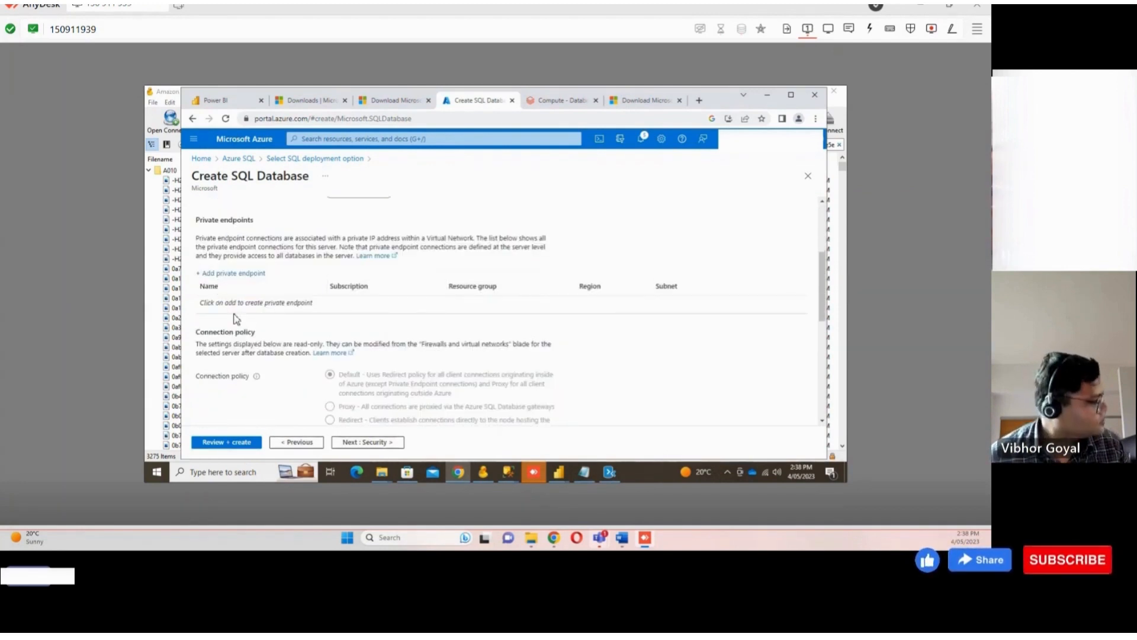
{"action": "scroll", "coordinate": [236, 319], "scroll_direction": "down", "scroll_amount": 1}
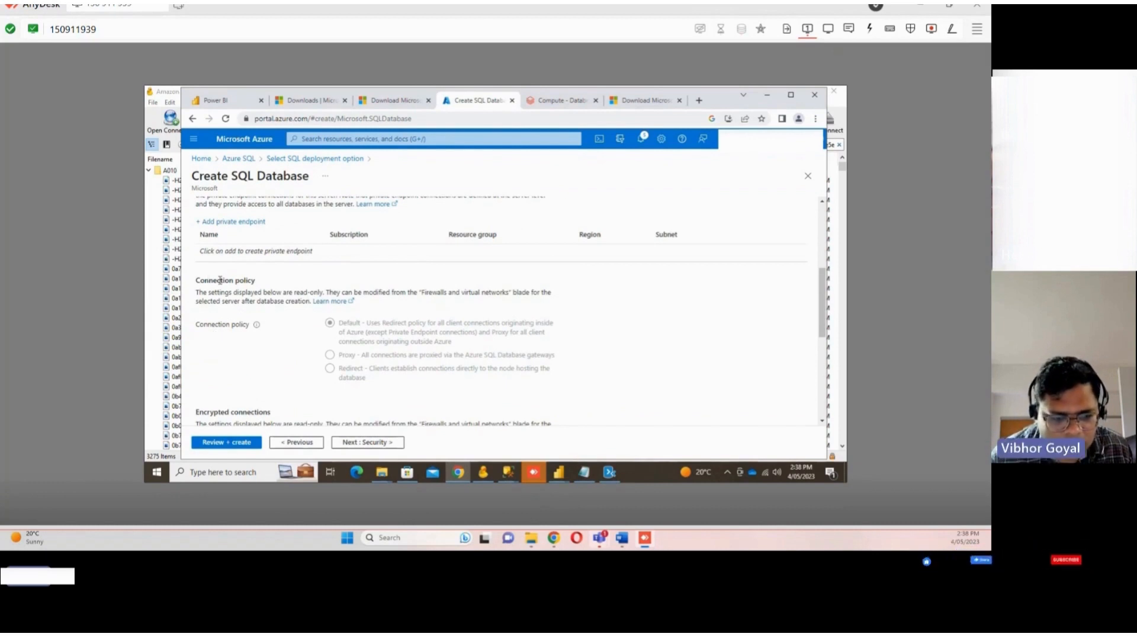
{"action": "scroll", "coordinate": [245, 308], "scroll_direction": "down", "scroll_amount": 4}
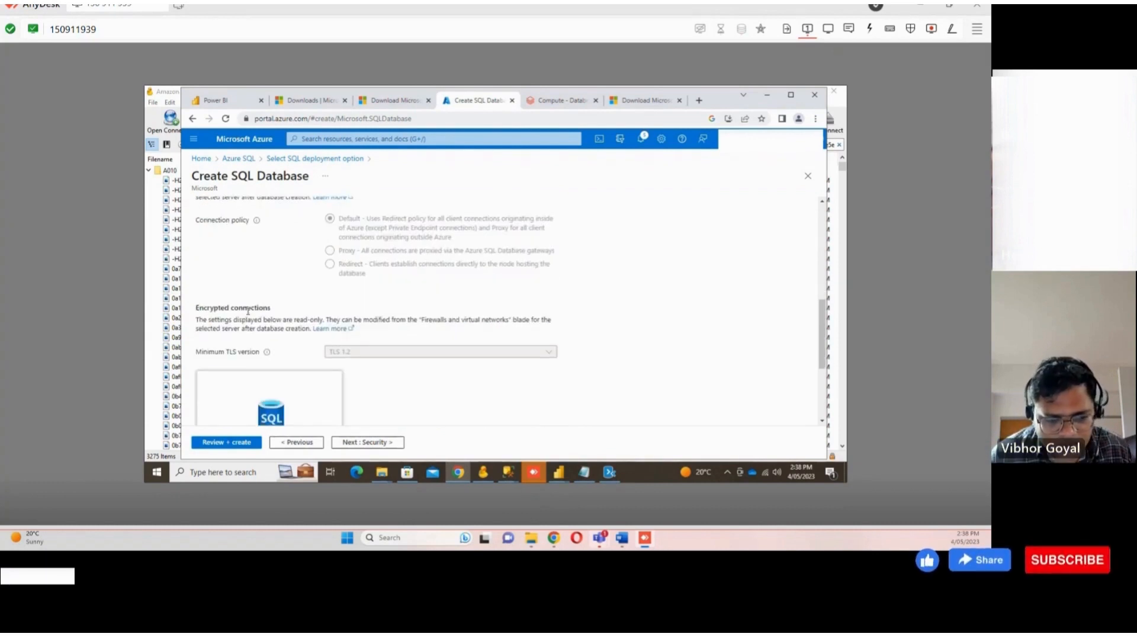
Finish reviewing the networking options and cost summary, then move on to the Security settings
{"action": "scroll", "coordinate": [248, 311], "scroll_direction": "up", "scroll_amount": 3}
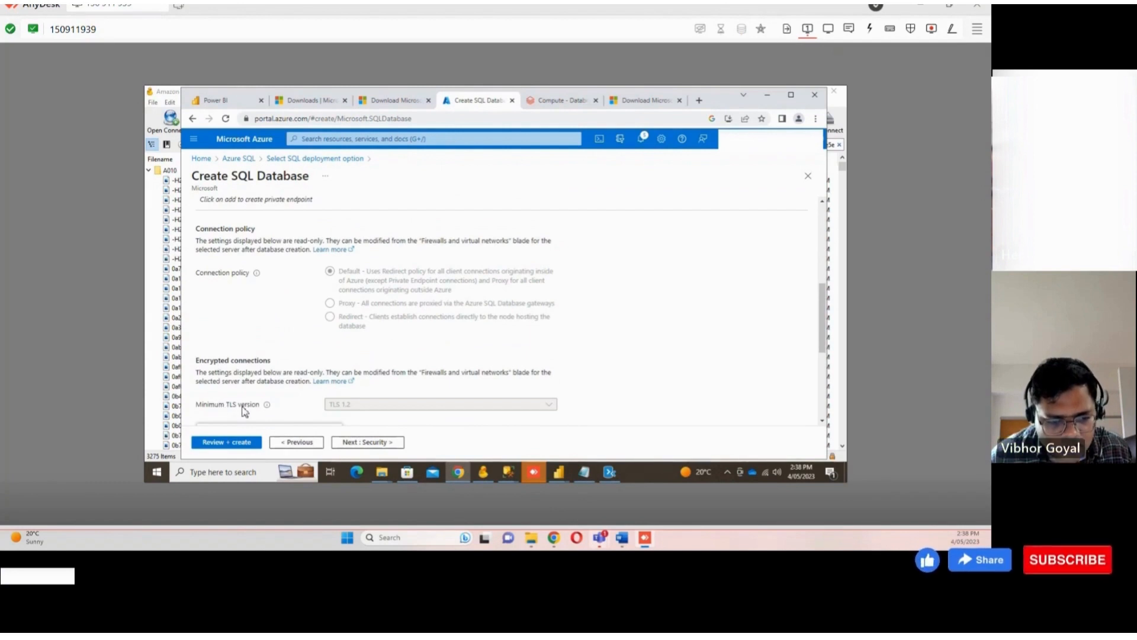
{"action": "scroll", "coordinate": [364, 411], "scroll_direction": "down", "scroll_amount": 1}
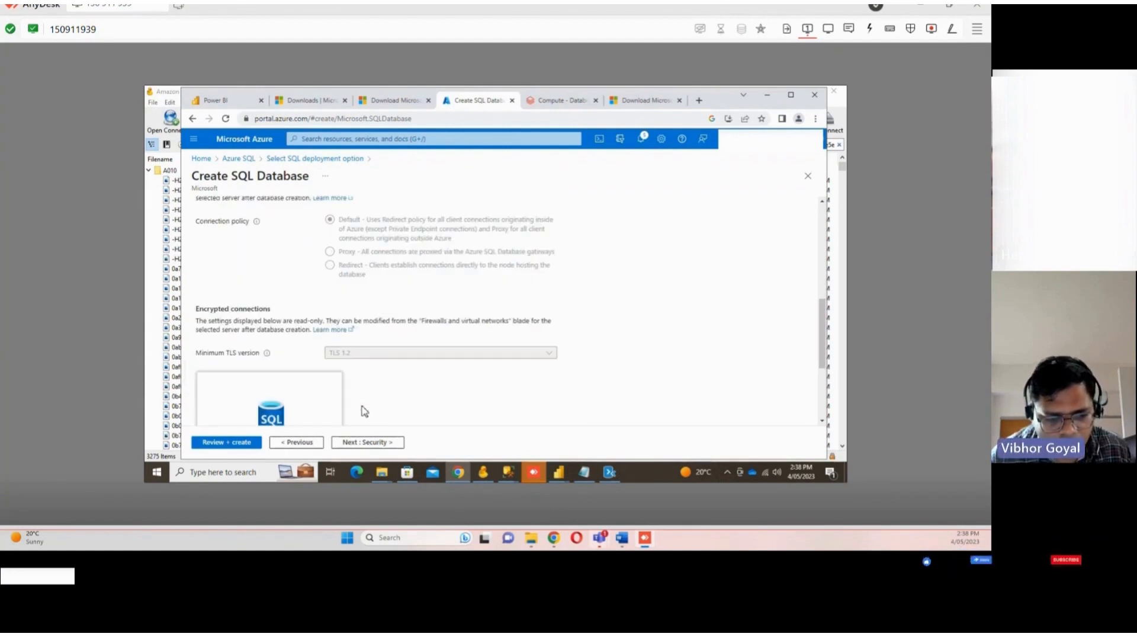
{"action": "scroll", "coordinate": [371, 378], "scroll_direction": "down", "scroll_amount": 3}
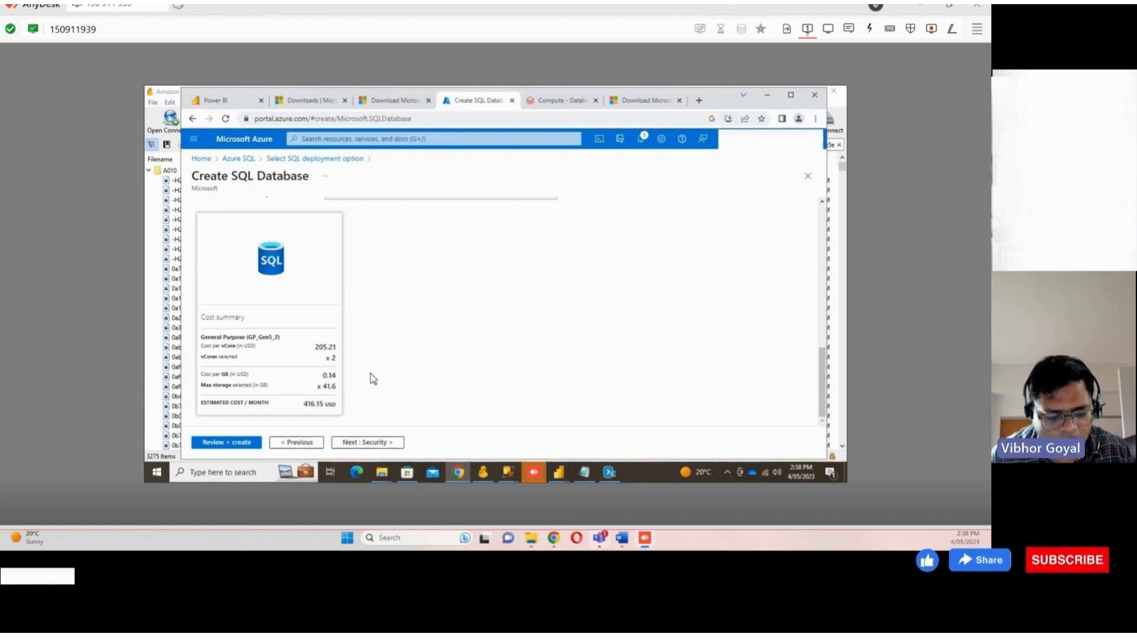
{"action": "scroll", "coordinate": [368, 386], "scroll_direction": "up", "scroll_amount": 1}
{"action": "scroll", "coordinate": [368, 388], "scroll_direction": "down", "scroll_amount": 1}
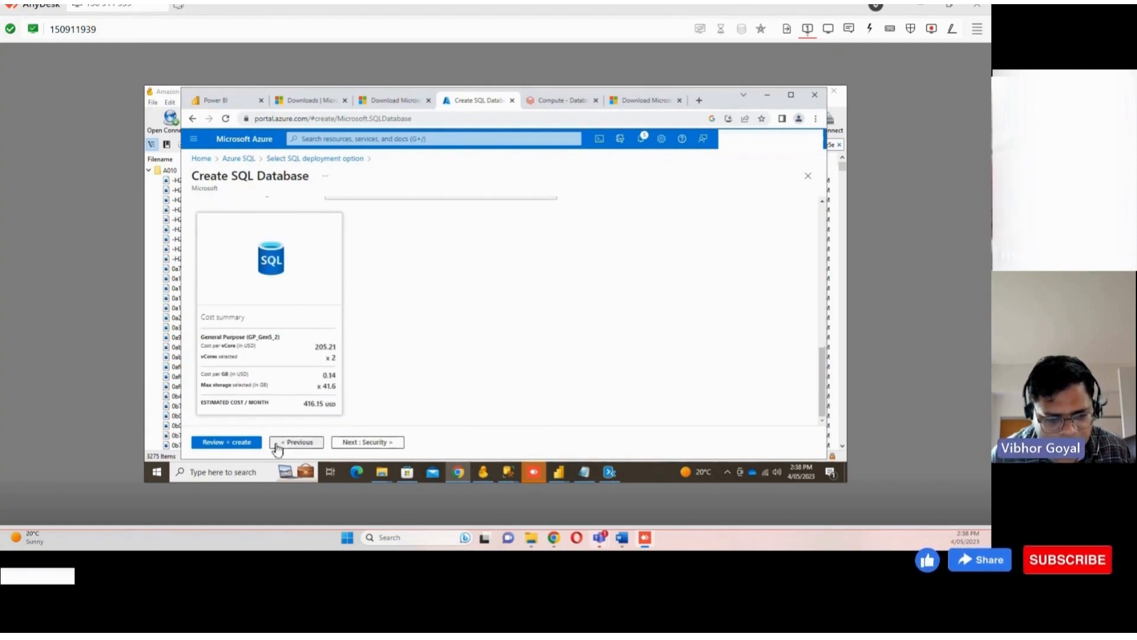
{"action": "left_click", "coordinate": [365, 443]}
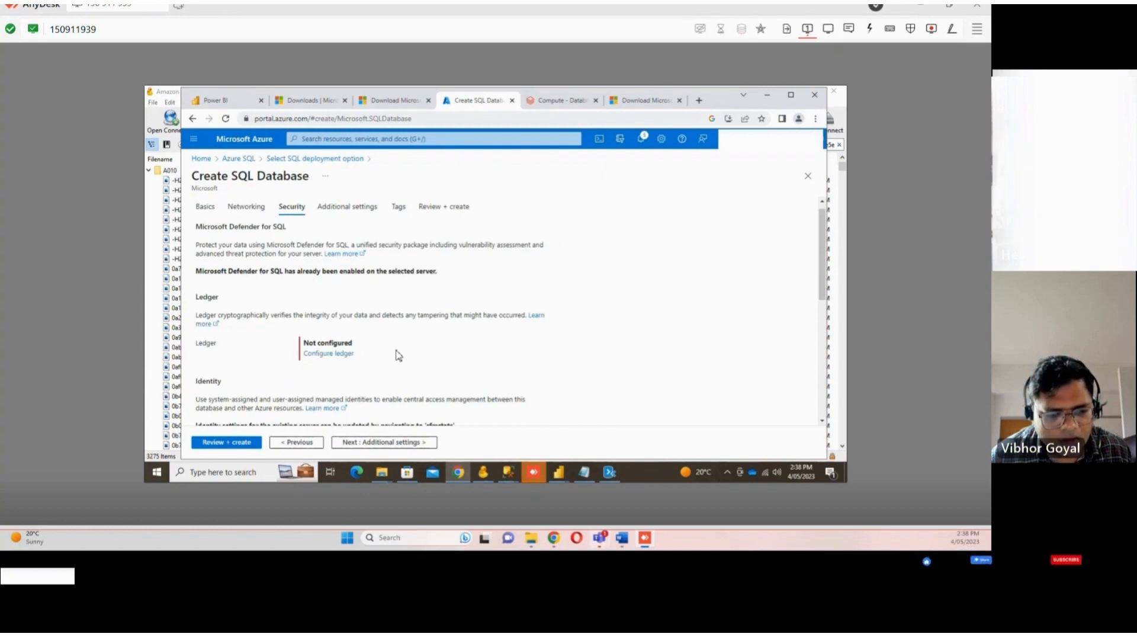
Review the Security settings for Defender, ledger, identity and transparent data encryption, then continue to Additional settings
{"action": "scroll", "coordinate": [394, 356], "scroll_direction": "down", "scroll_amount": 2}
{"action": "scroll", "coordinate": [385, 355], "scroll_direction": "up", "scroll_amount": 2}
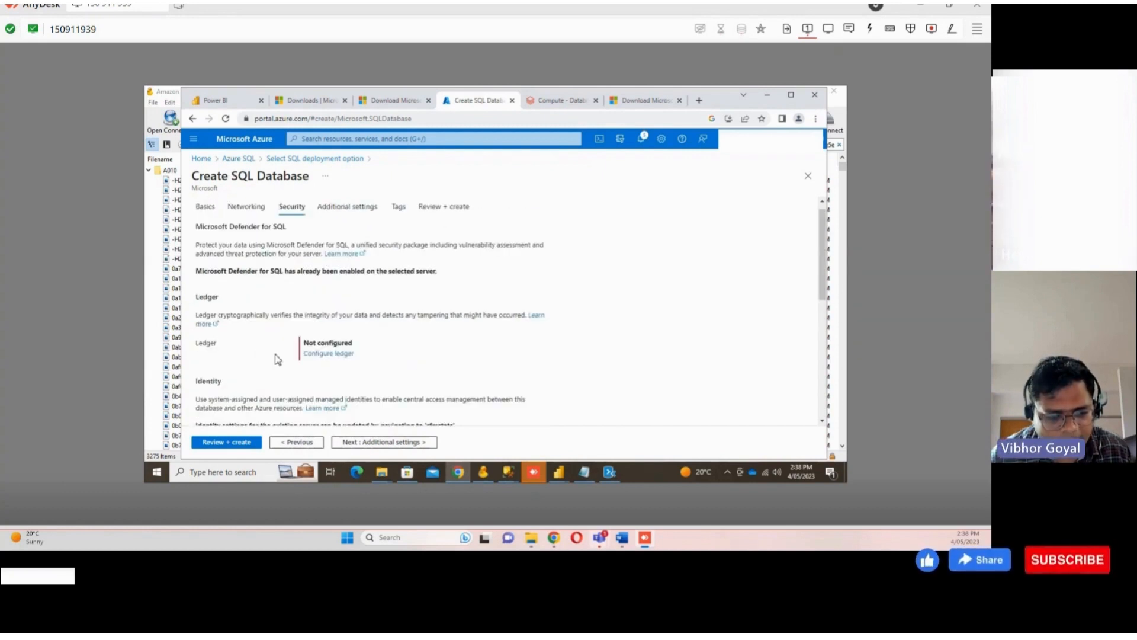
{"action": "scroll", "coordinate": [277, 359], "scroll_direction": "down", "scroll_amount": 1}
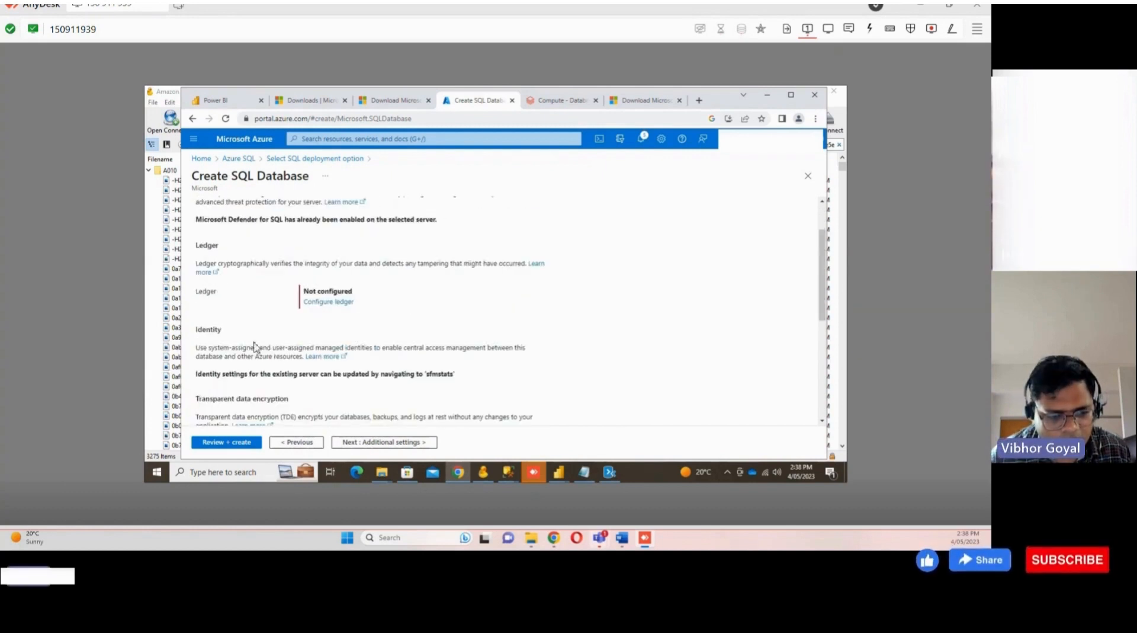
{"action": "scroll", "coordinate": [263, 341], "scroll_direction": "down", "scroll_amount": 2}
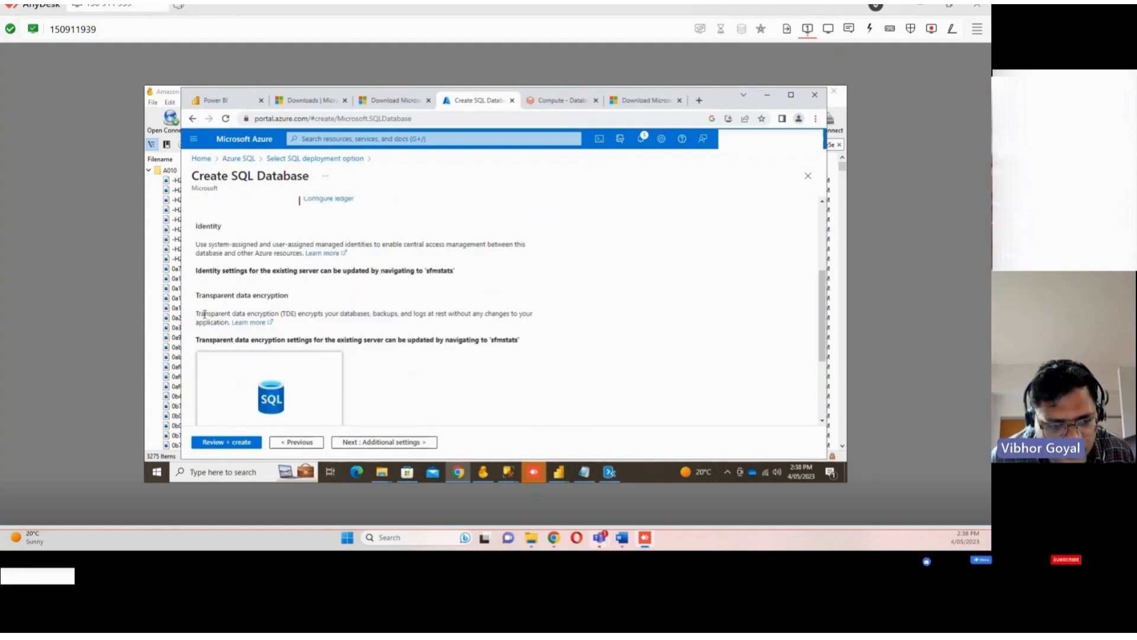
{"action": "scroll", "coordinate": [365, 369], "scroll_direction": "down", "scroll_amount": 1}
{"action": "scroll", "coordinate": [365, 369], "scroll_direction": "down", "scroll_amount": 2}
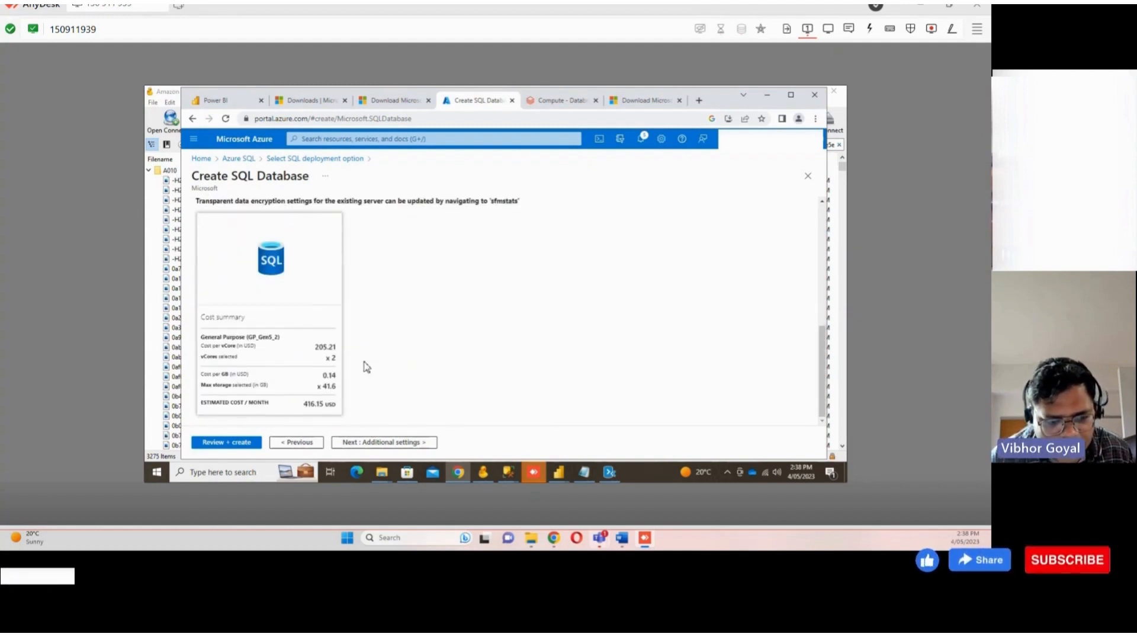
{"action": "left_click", "coordinate": [372, 441]}
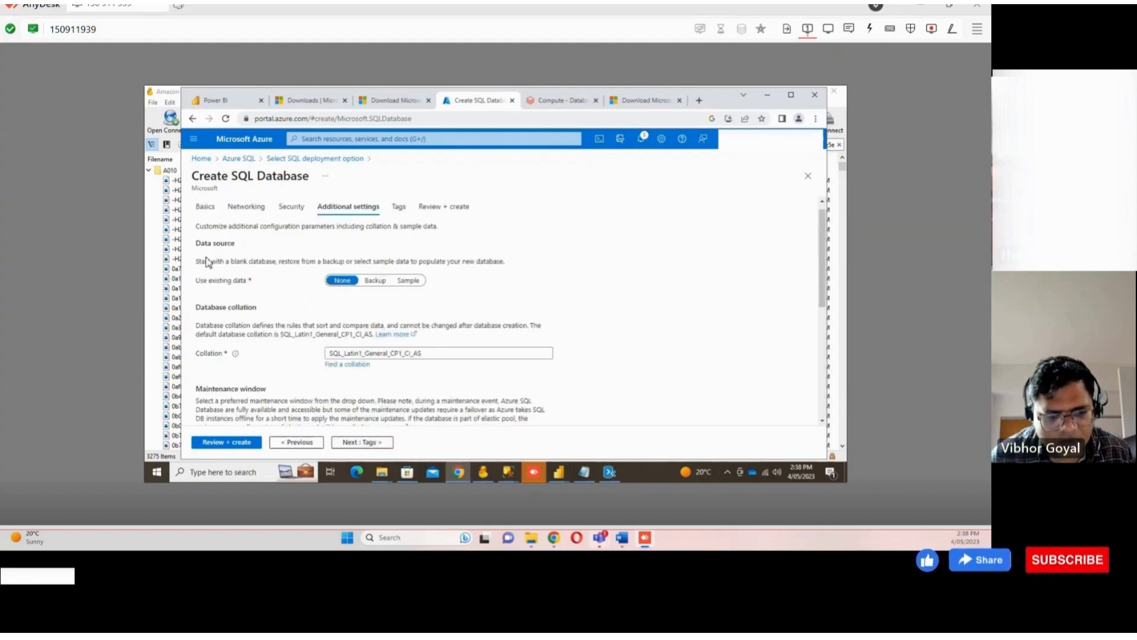
Inspect the source SFMStats database in SQL Server Management Studio and return to the Data Migration Assistant error details
{"action": "left_click", "coordinate": [406, 355]}
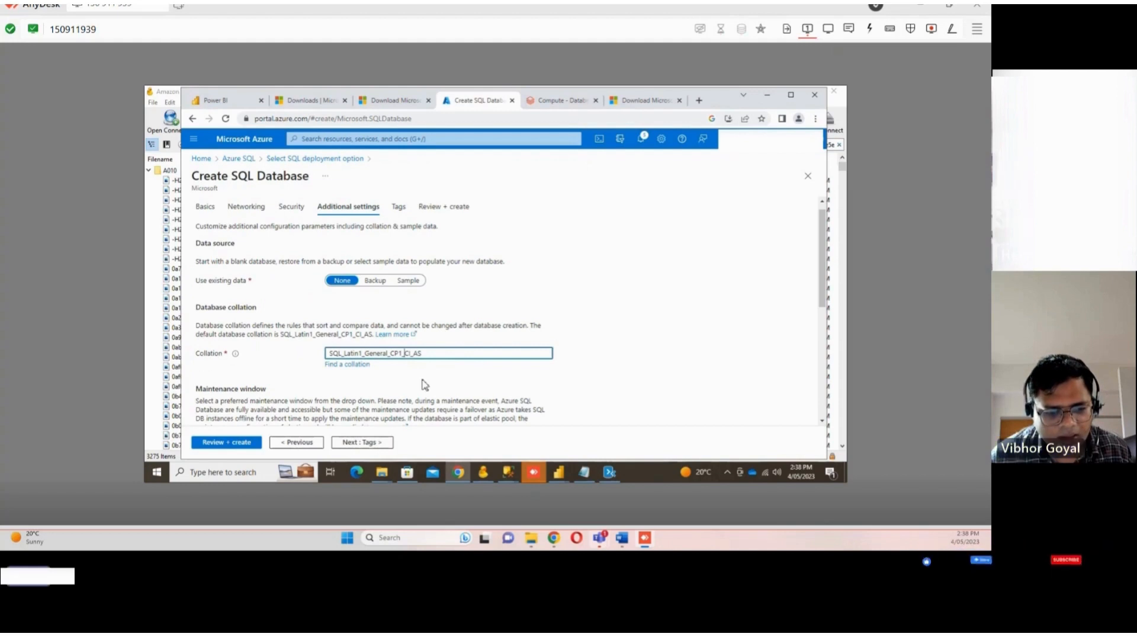
{"action": "left_click", "coordinate": [509, 474]}
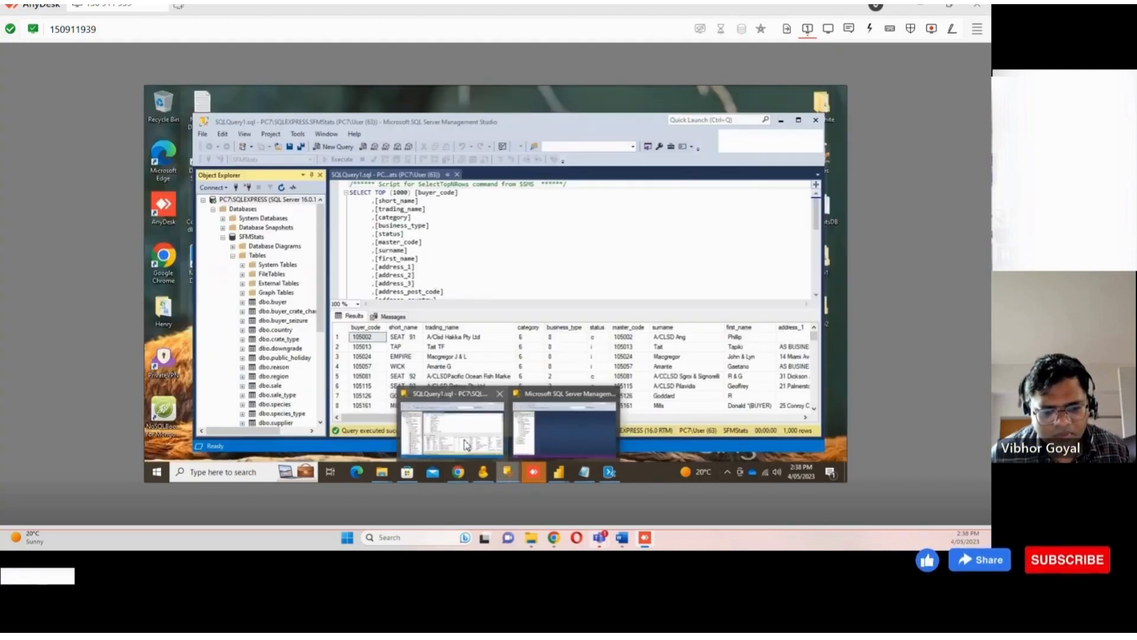
{"action": "left_click", "coordinate": [483, 454]}
{"action": "left_click", "coordinate": [261, 238]}
{"action": "right_click", "coordinate": [269, 237]}
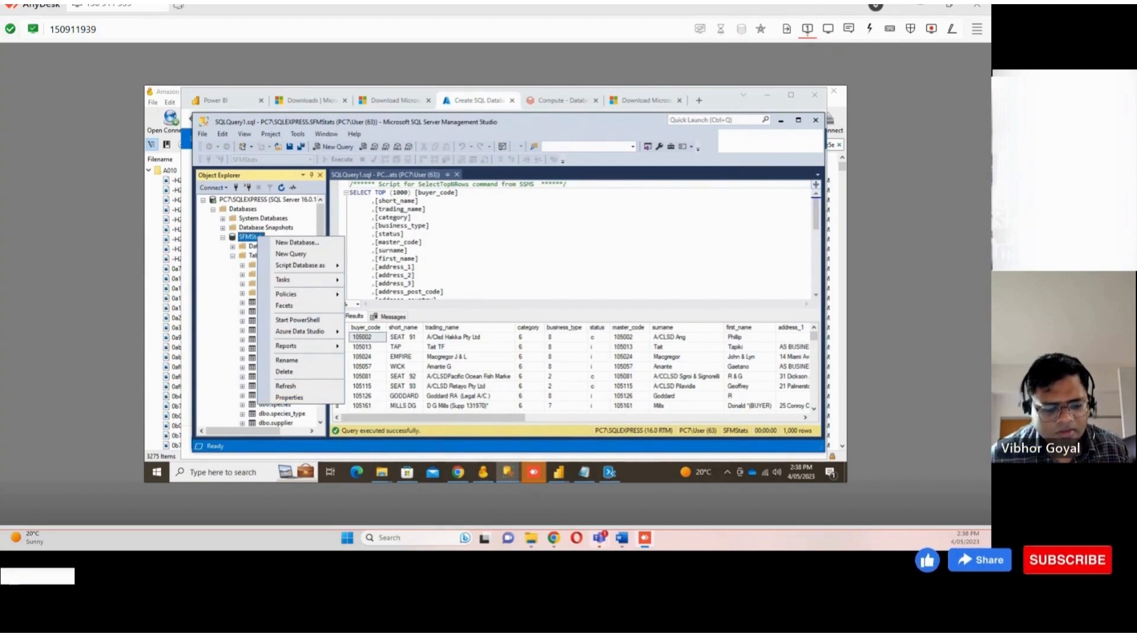
{"action": "left_click", "coordinate": [610, 471]}
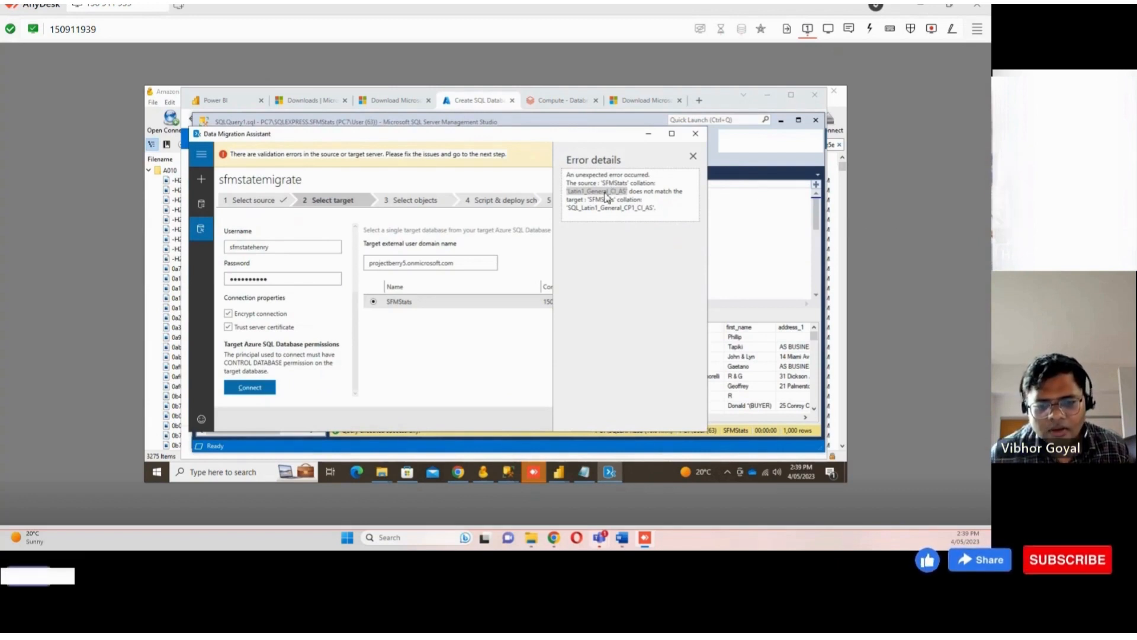
Copy the source collation Latin1_General_CI_AS from the migration error and paste it as the new database's collation
{"action": "left_click", "coordinate": [627, 188]}
{"action": "left_click_drag", "start_coordinate": [626, 189], "coordinate": [570, 191]}
{"action": "key", "text": "ctrl+c"}
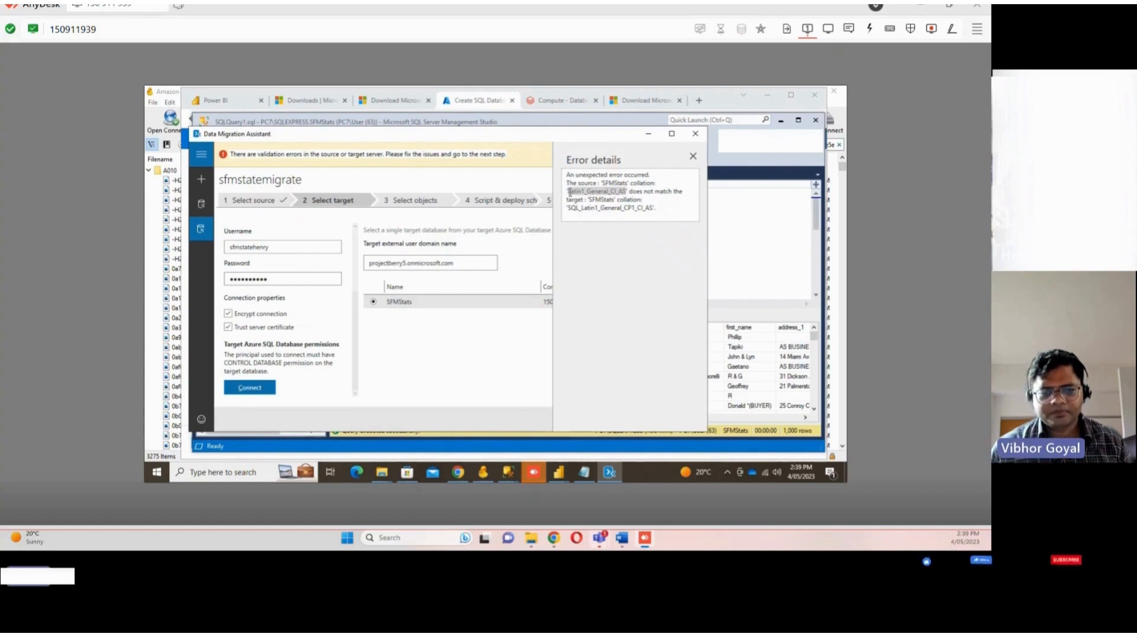
{"action": "left_click", "coordinate": [649, 133]}
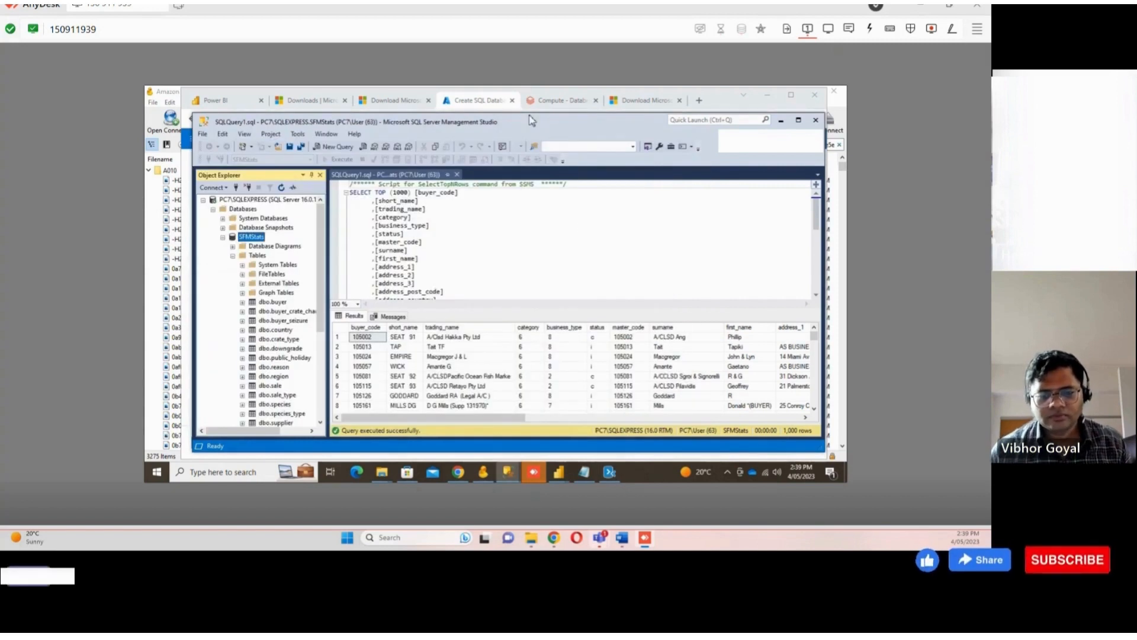
{"action": "left_click", "coordinate": [458, 471]}
{"action": "left_click_drag", "start_coordinate": [423, 353], "coordinate": [267, 364]}
{"action": "key", "text": "ctrl+v"}
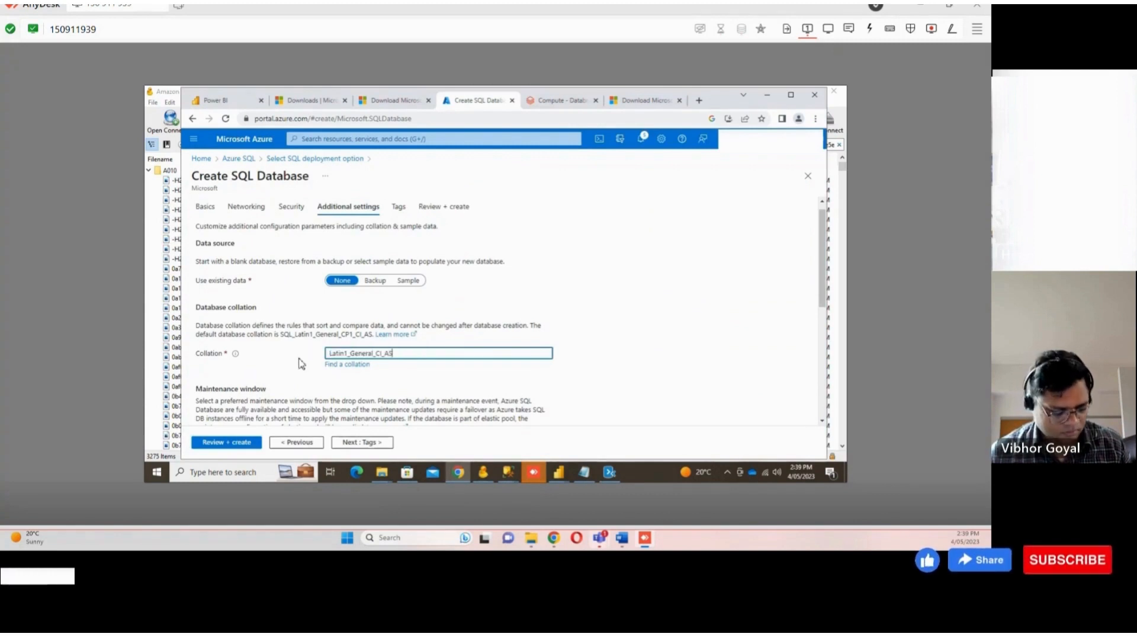
Advance through Tags to Review + create and create the sfmstatstest2 database
{"action": "scroll", "coordinate": [296, 367], "scroll_direction": "down", "scroll_amount": 1}
{"action": "scroll", "coordinate": [298, 368], "scroll_direction": "down", "scroll_amount": 2}
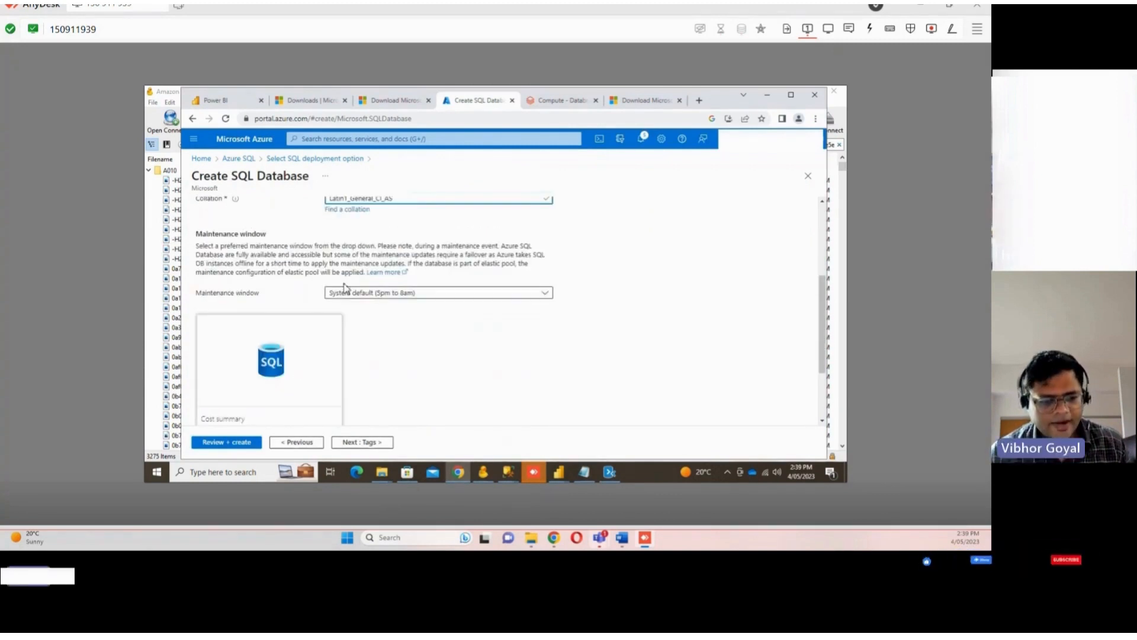
{"action": "left_click", "coordinate": [371, 443]}
{"action": "left_click", "coordinate": [381, 444]}
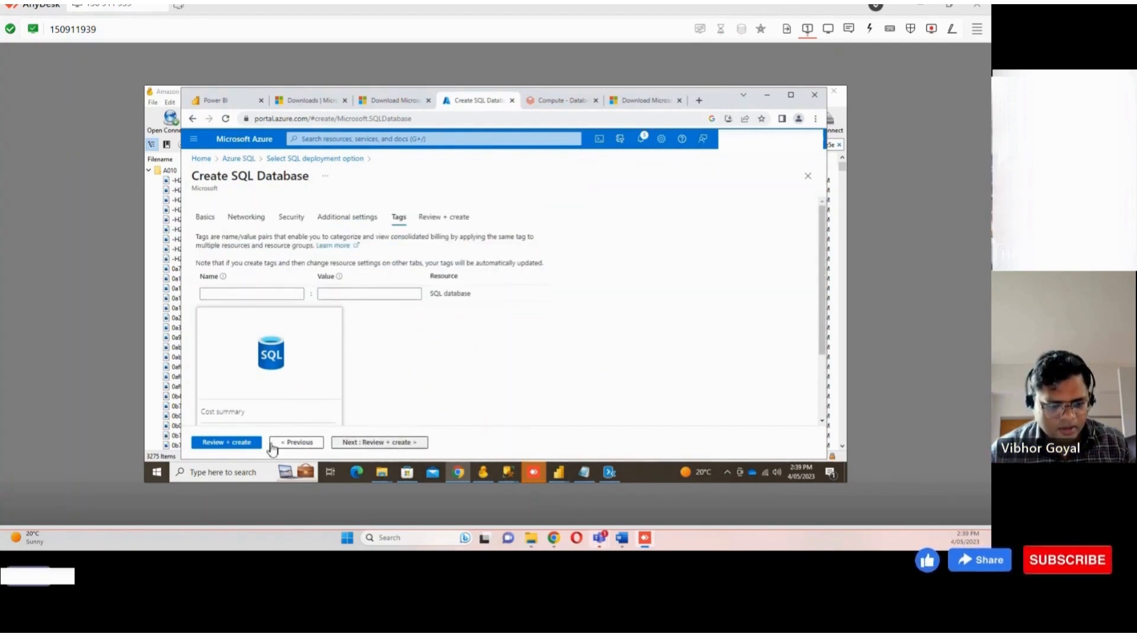
{"action": "scroll", "coordinate": [419, 360], "scroll_direction": "down", "scroll_amount": 15}
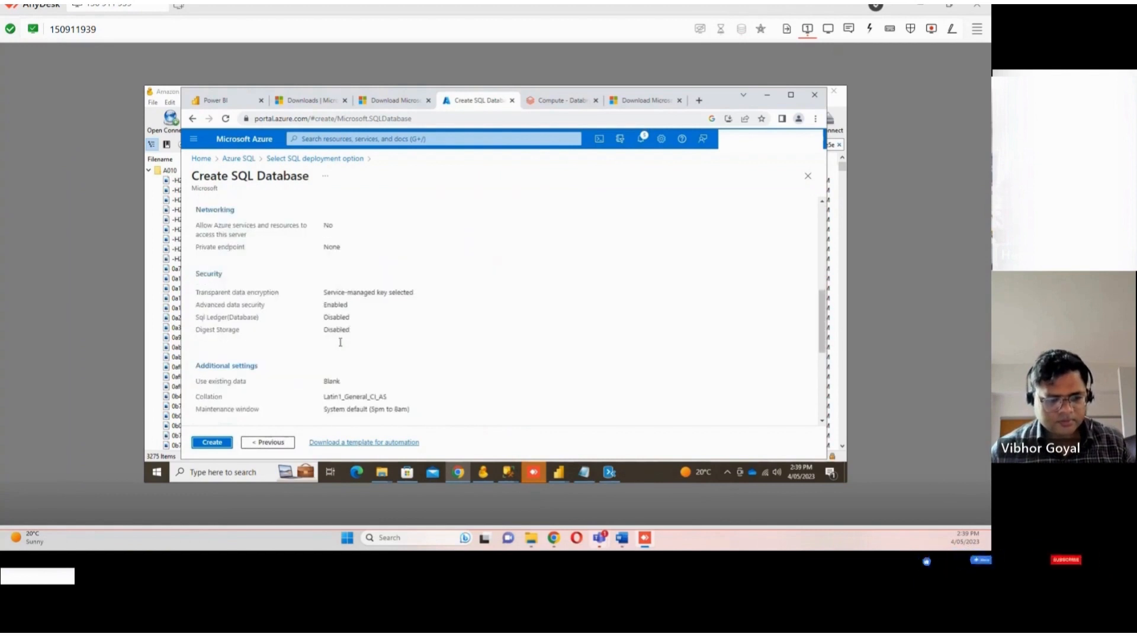
{"action": "left_click", "coordinate": [225, 446]}
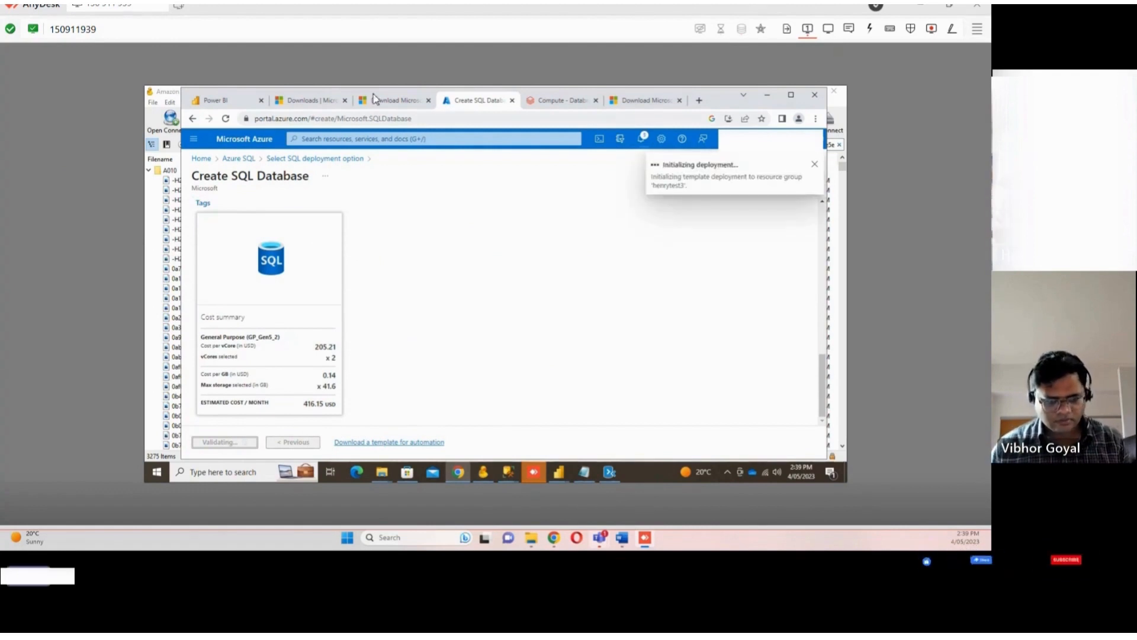
{"action": "left_click", "coordinate": [396, 102]}
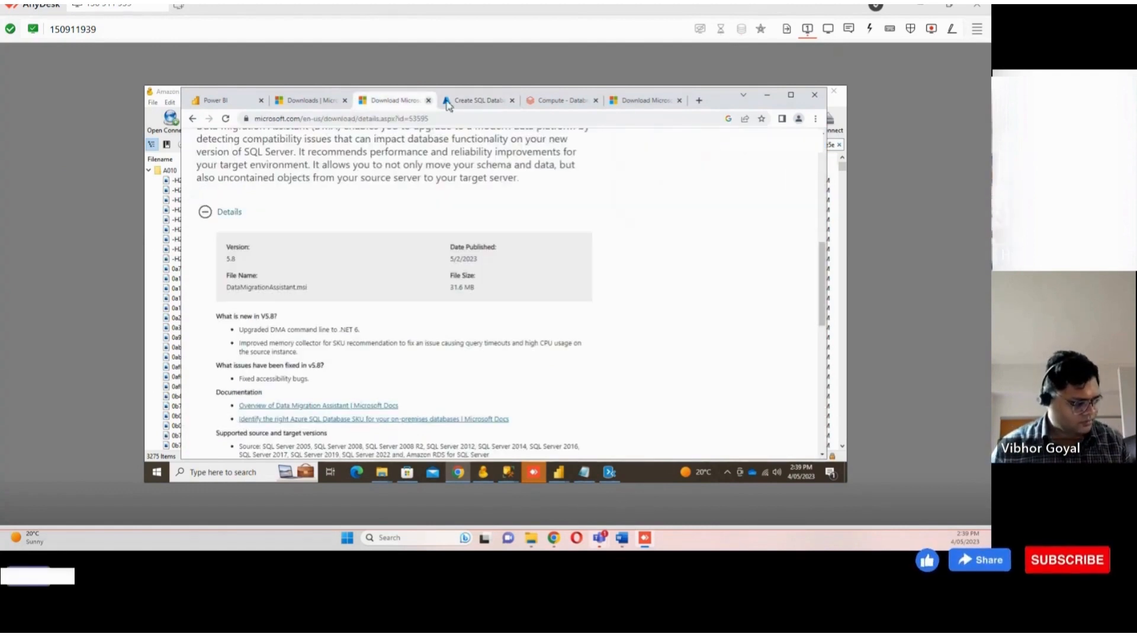
{"action": "left_click", "coordinate": [477, 100]}
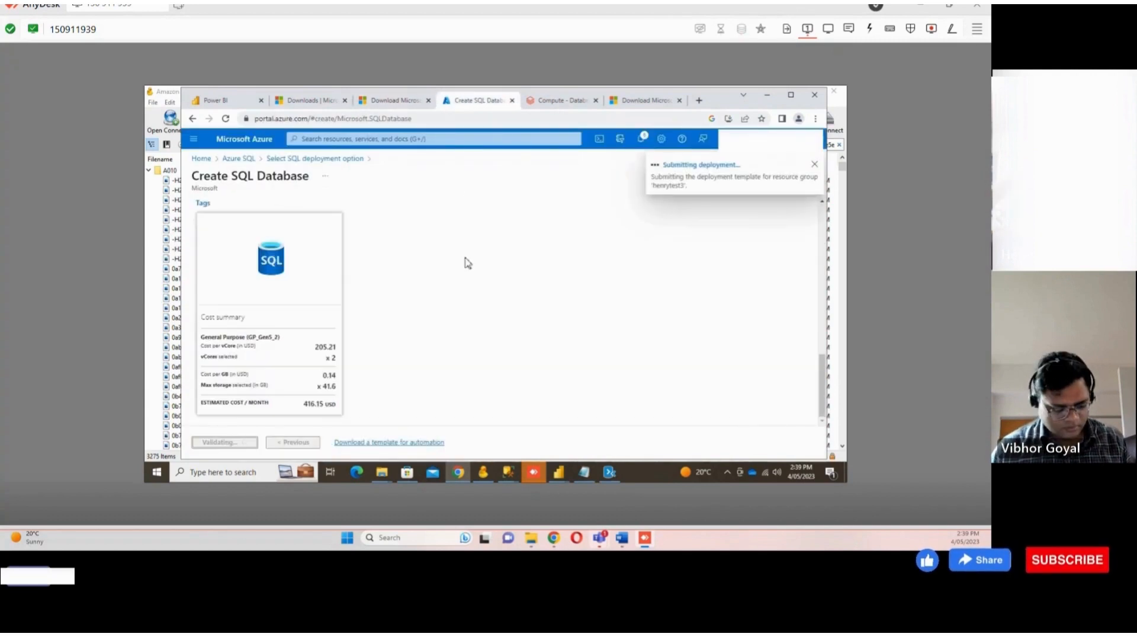
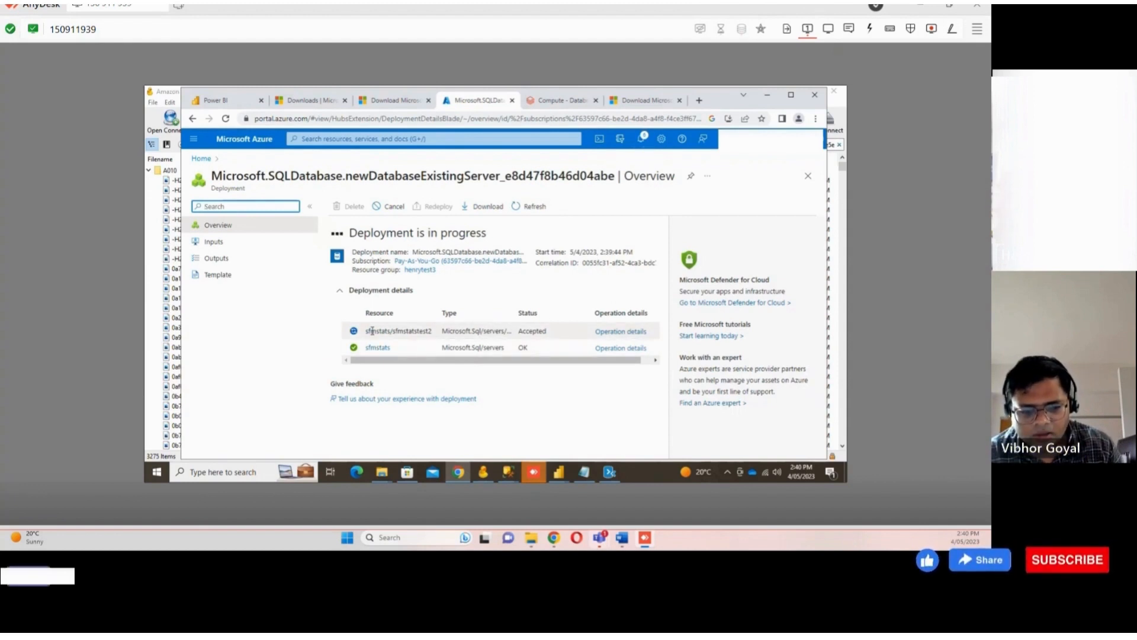
Dismiss the Data Migration Assistant error details and open the henrytest3 resource group in the Azure portal
{"action": "left_click", "coordinate": [617, 469]}
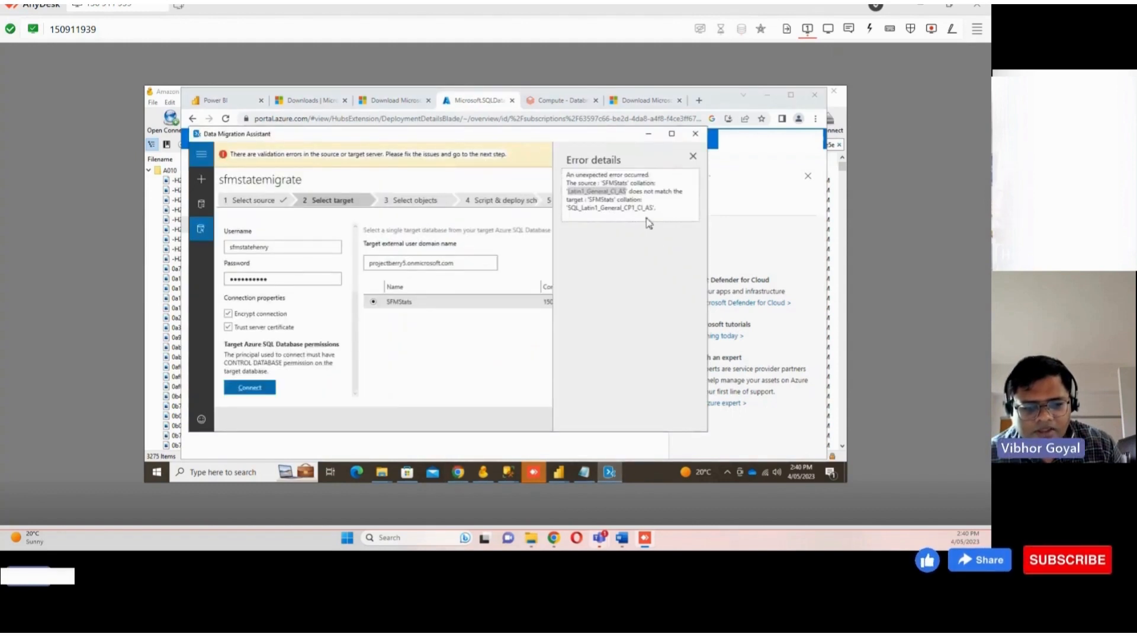
{"action": "left_click", "coordinate": [693, 157]}
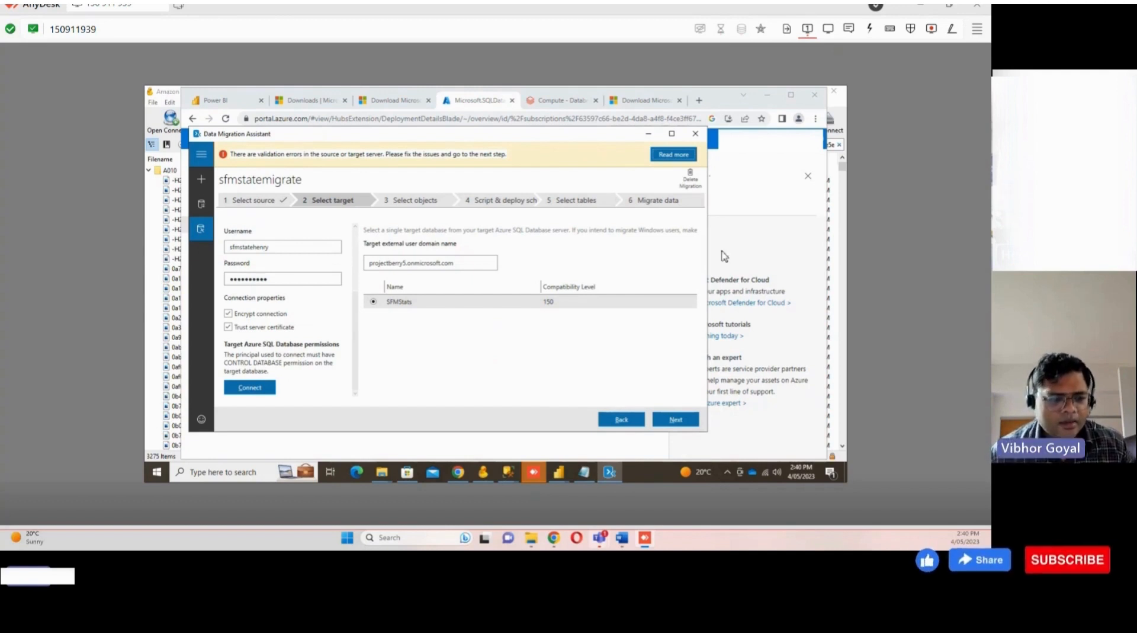
{"action": "left_click", "coordinate": [732, 235]}
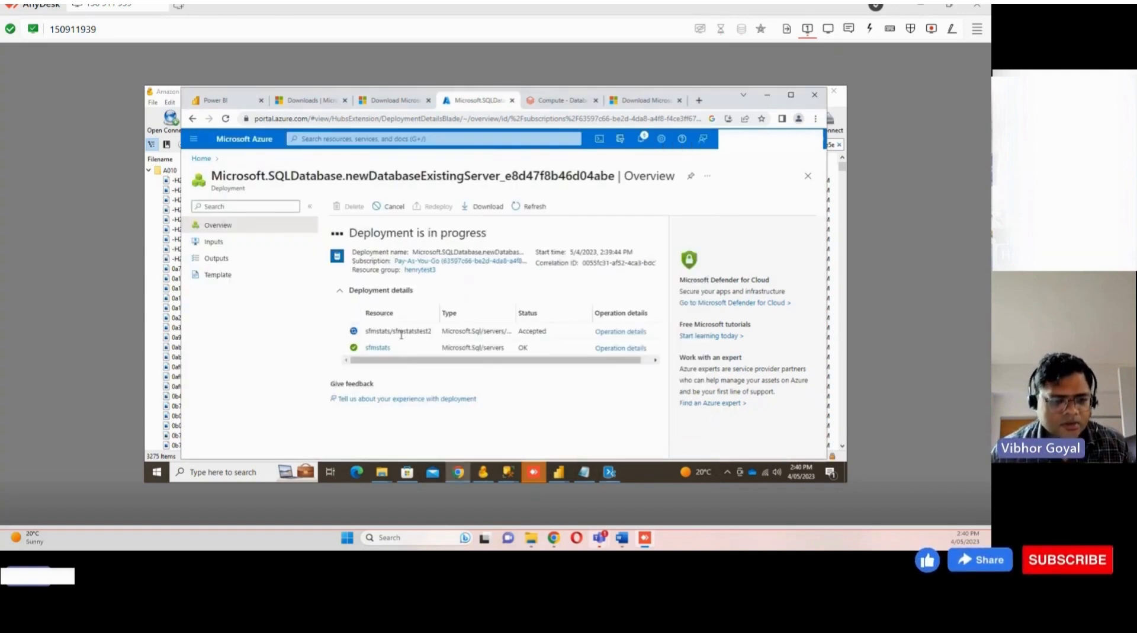
{"action": "left_click", "coordinate": [610, 473]}
{"action": "left_click", "coordinate": [609, 472]}
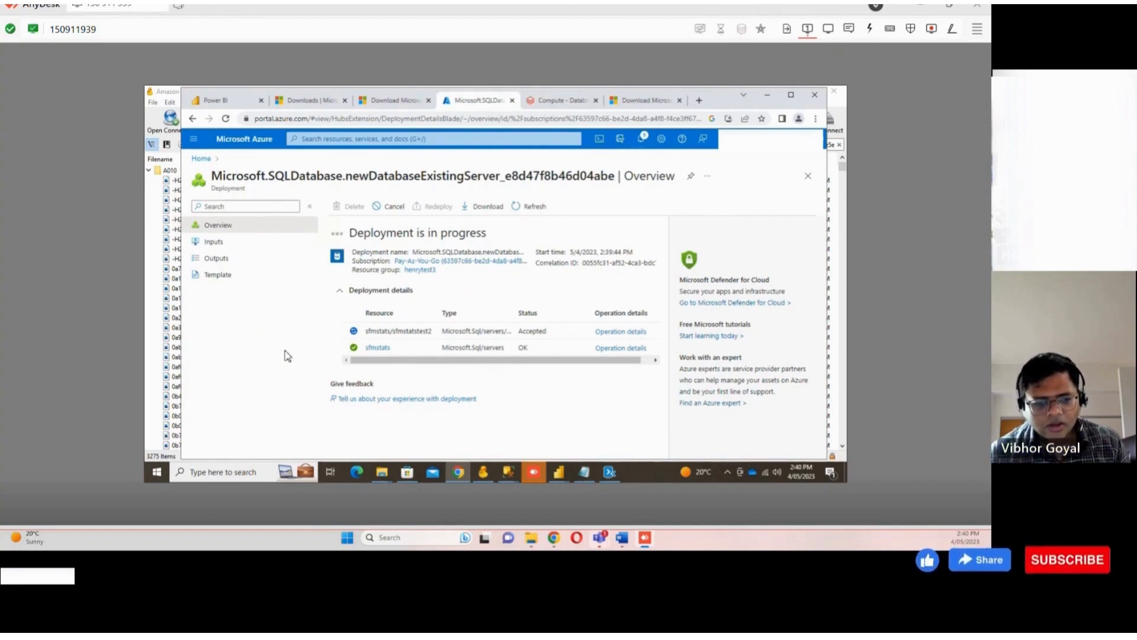
{"action": "left_click", "coordinate": [201, 159]}
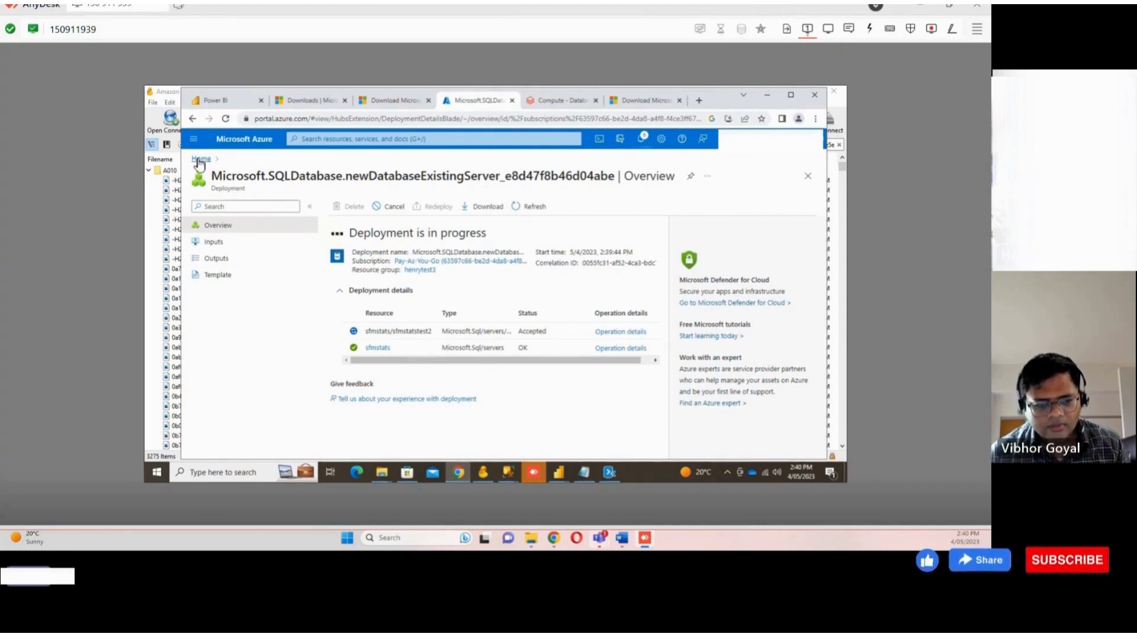
{"action": "left_click", "coordinate": [257, 340]}
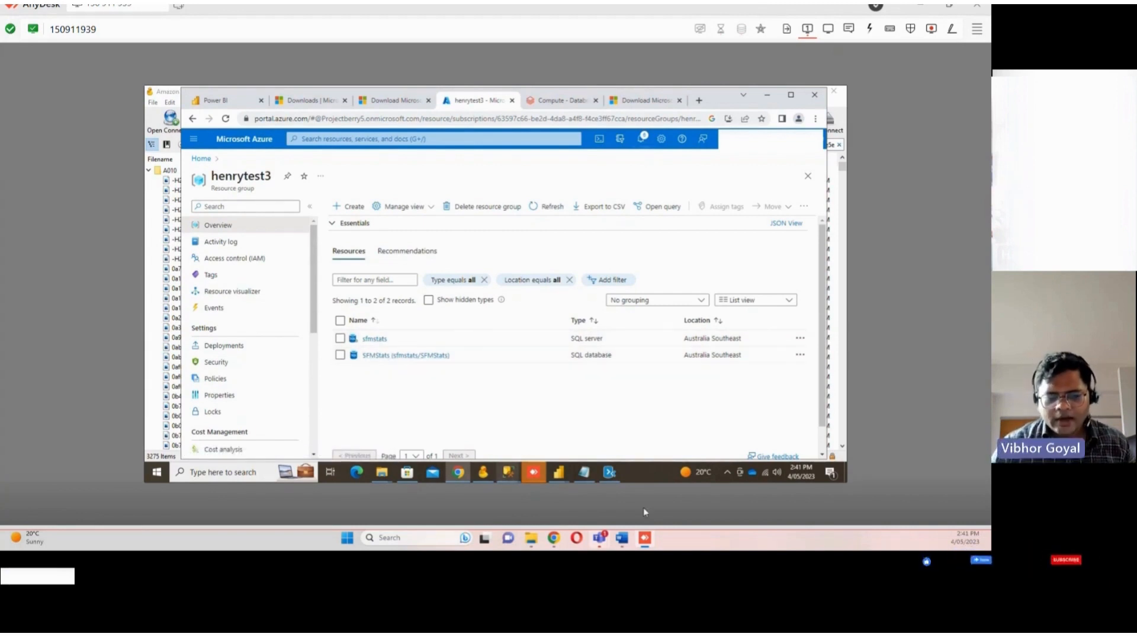
Create a new Migration project named sfmstatemigrate, copying the name from Notepad, and confirm replacing the existing migration
{"action": "left_click", "coordinate": [616, 474]}
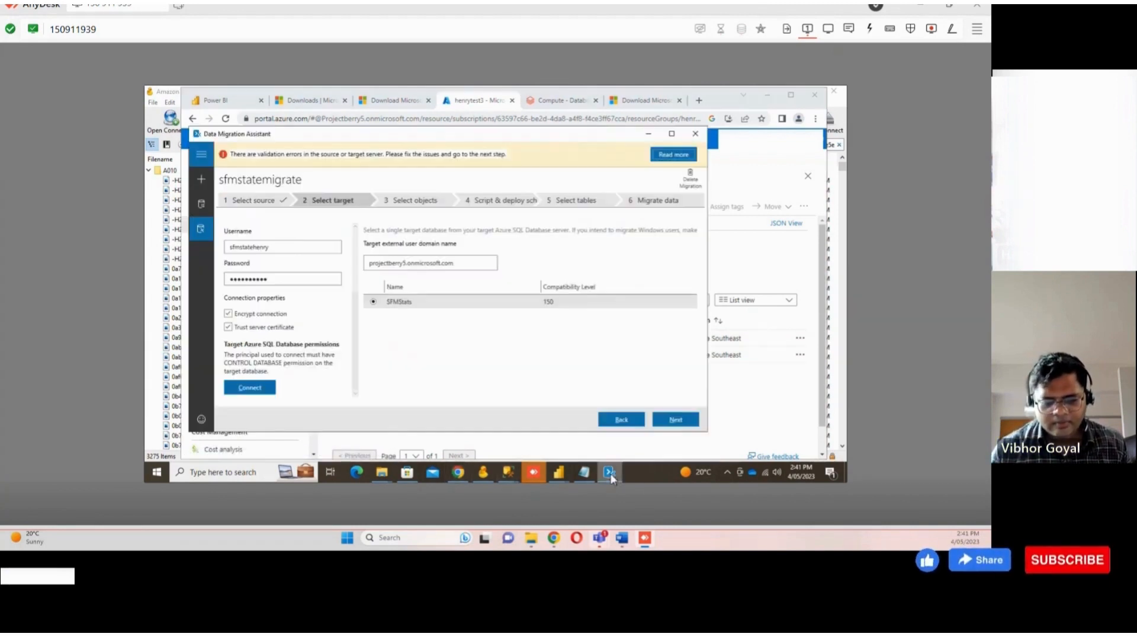
{"action": "left_click", "coordinate": [202, 182]}
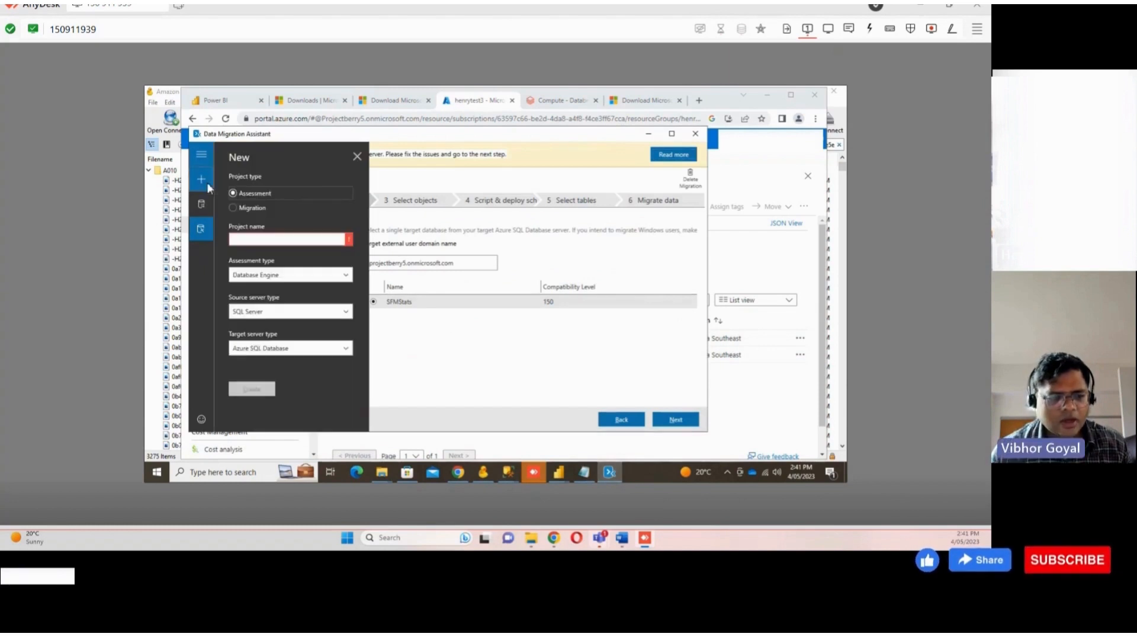
{"action": "left_click", "coordinate": [257, 207]}
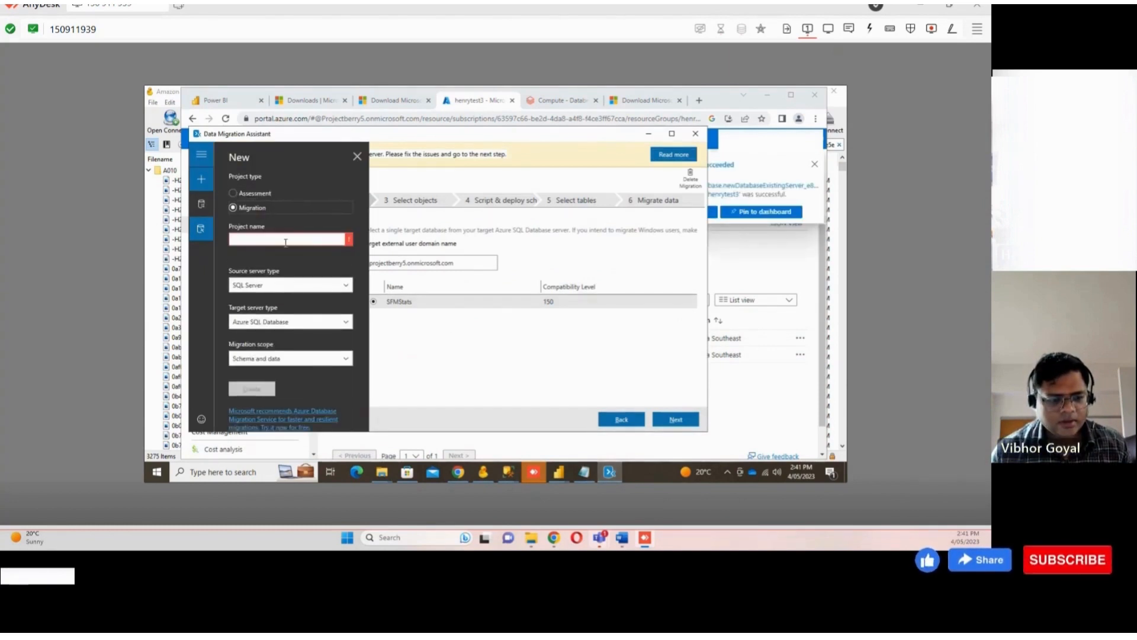
{"action": "left_click", "coordinate": [306, 239]}
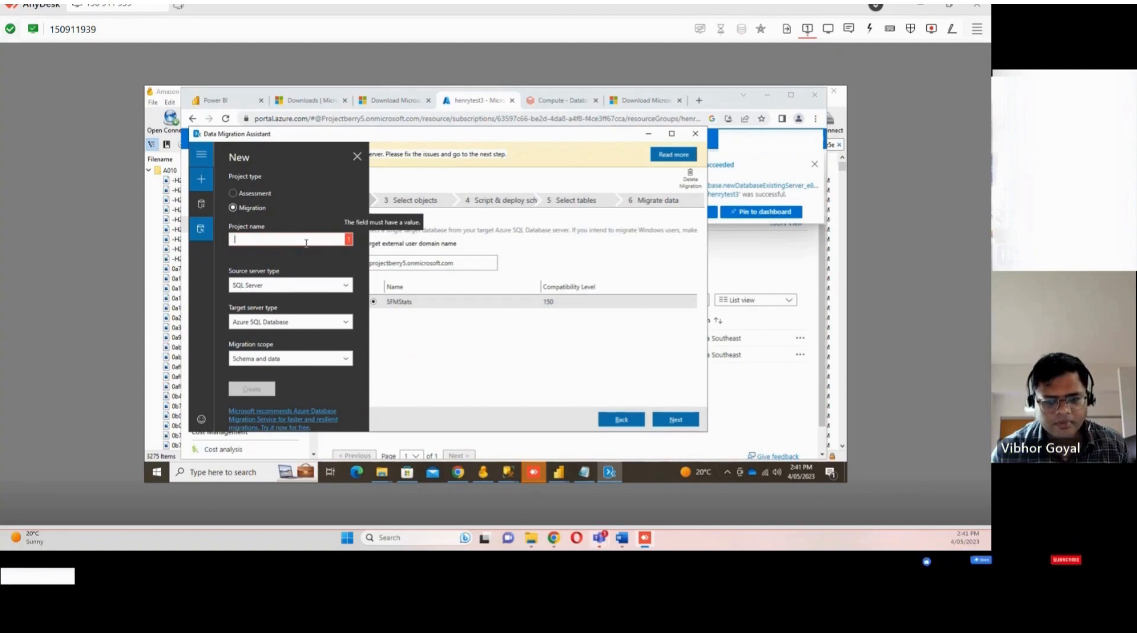
{"action": "type", "text": "Latin1_General_CI_AS"}
{"action": "key", "text": "ctrl+z"}
{"action": "left_click", "coordinate": [588, 468]}
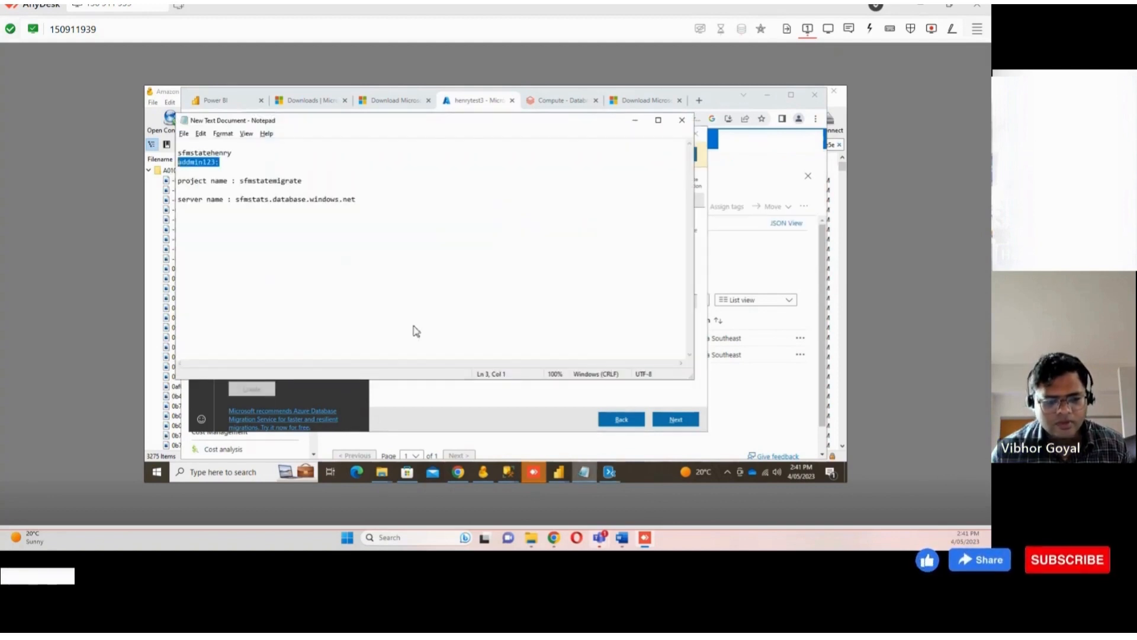
{"action": "left_click_drag", "start_coordinate": [308, 182], "coordinate": [240, 184]}
{"action": "key", "text": "ctrl+c"}
{"action": "left_click", "coordinate": [633, 122]}
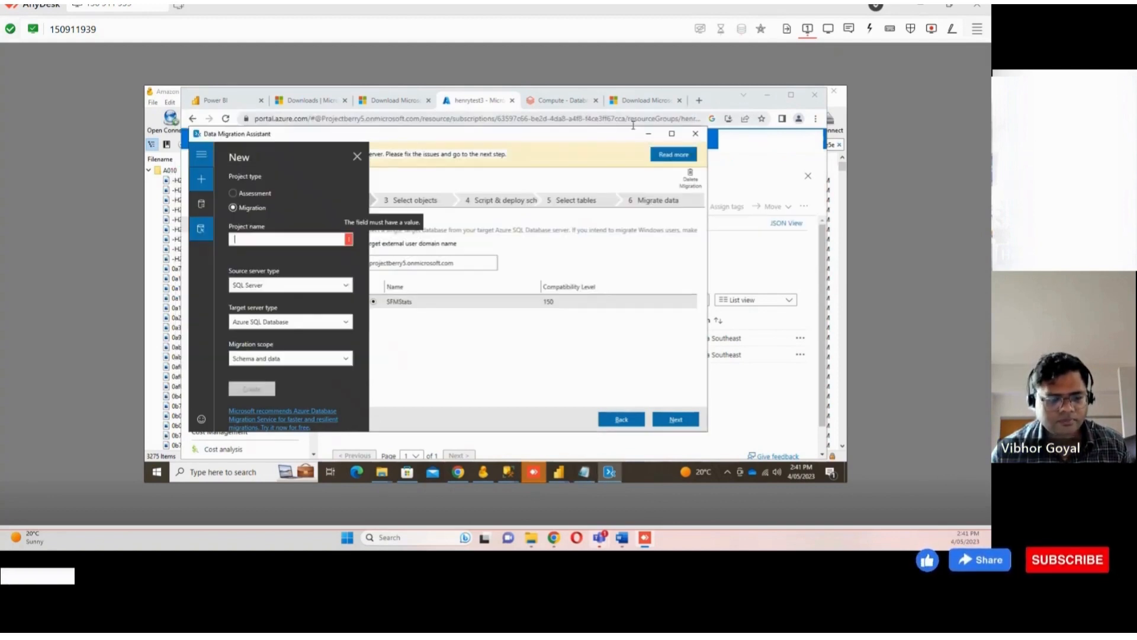
{"action": "key", "text": "ctrl+v"}
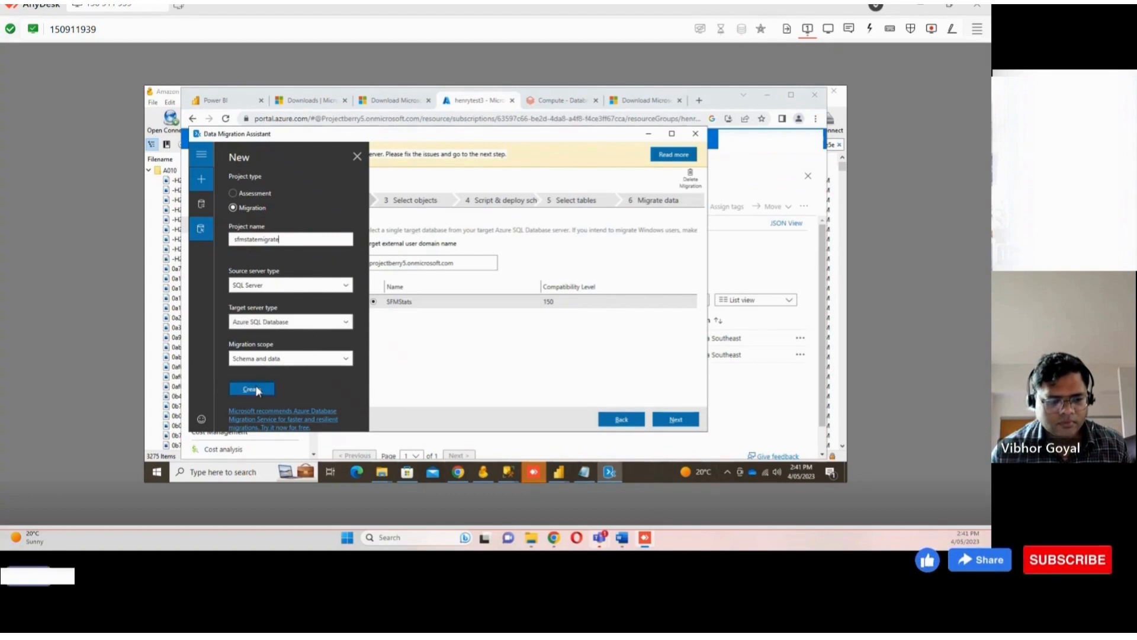
{"action": "left_click", "coordinate": [255, 390]}
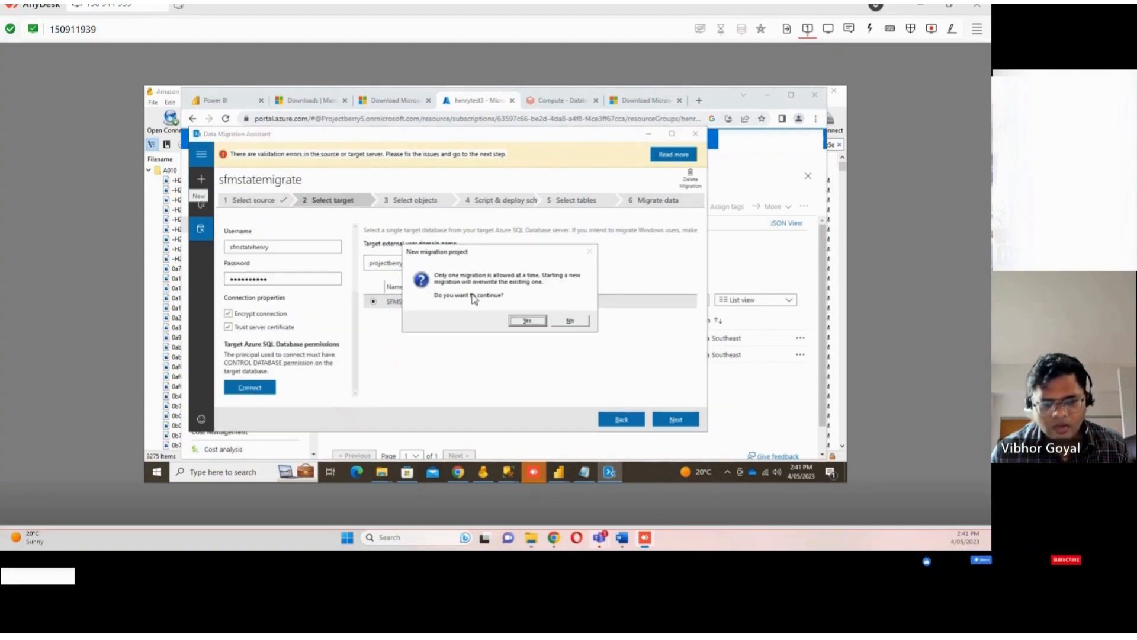
{"action": "left_click", "coordinate": [537, 323]}
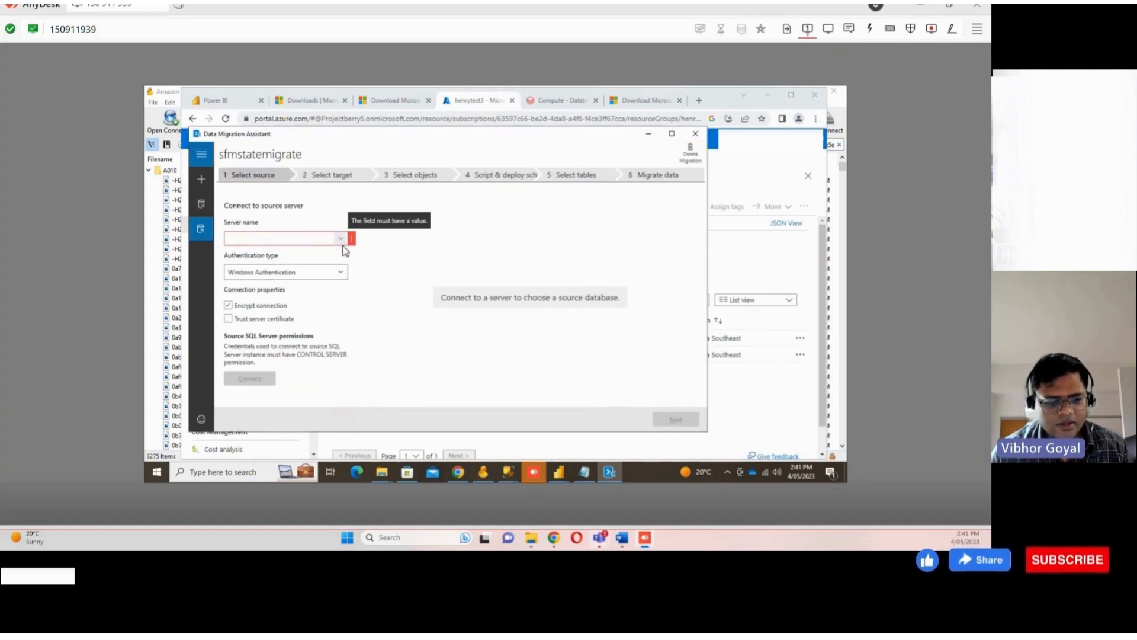
Select PC7\SQLEXPRESS as the source server and connect with Windows Authentication
{"action": "left_click", "coordinate": [256, 236]}
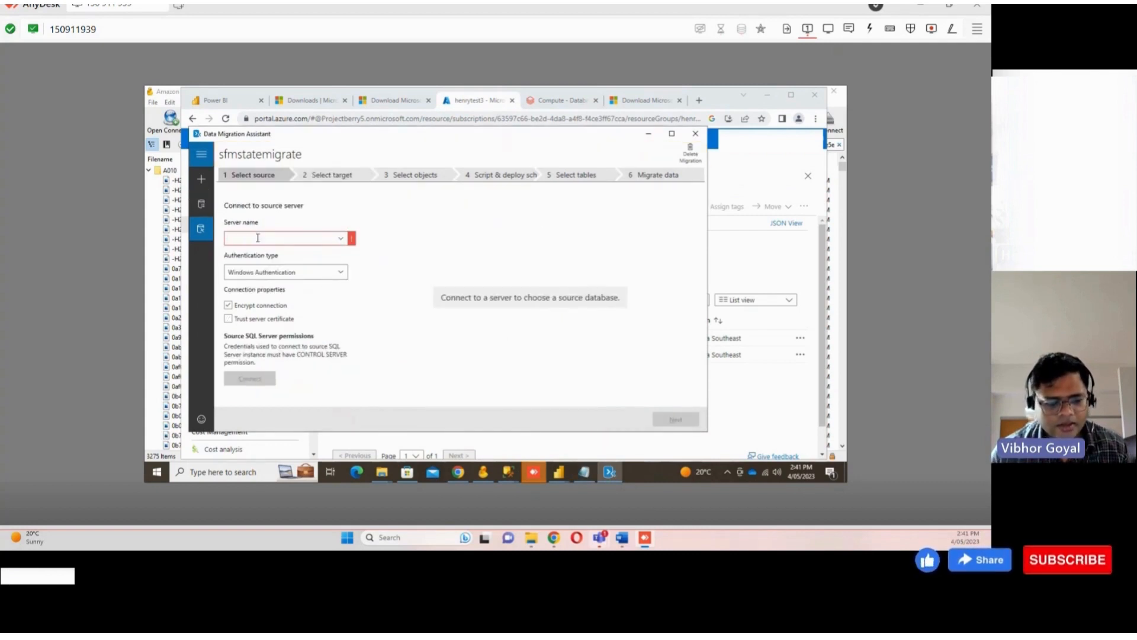
{"action": "left_click", "coordinate": [341, 238]}
{"action": "left_click", "coordinate": [273, 253]}
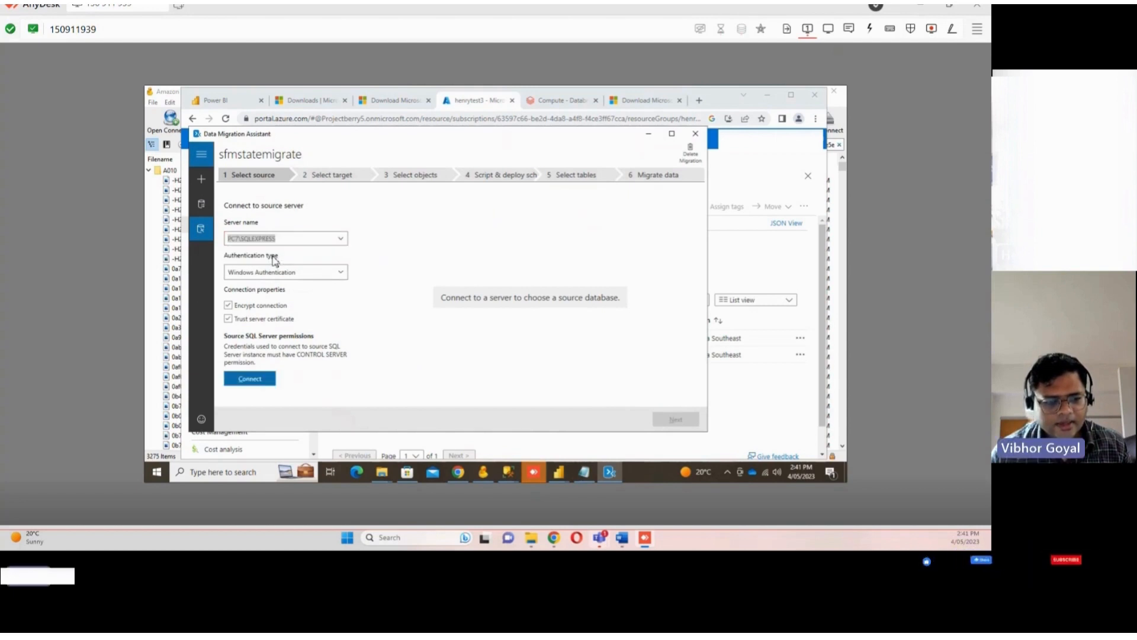
{"action": "left_click", "coordinate": [261, 380]}
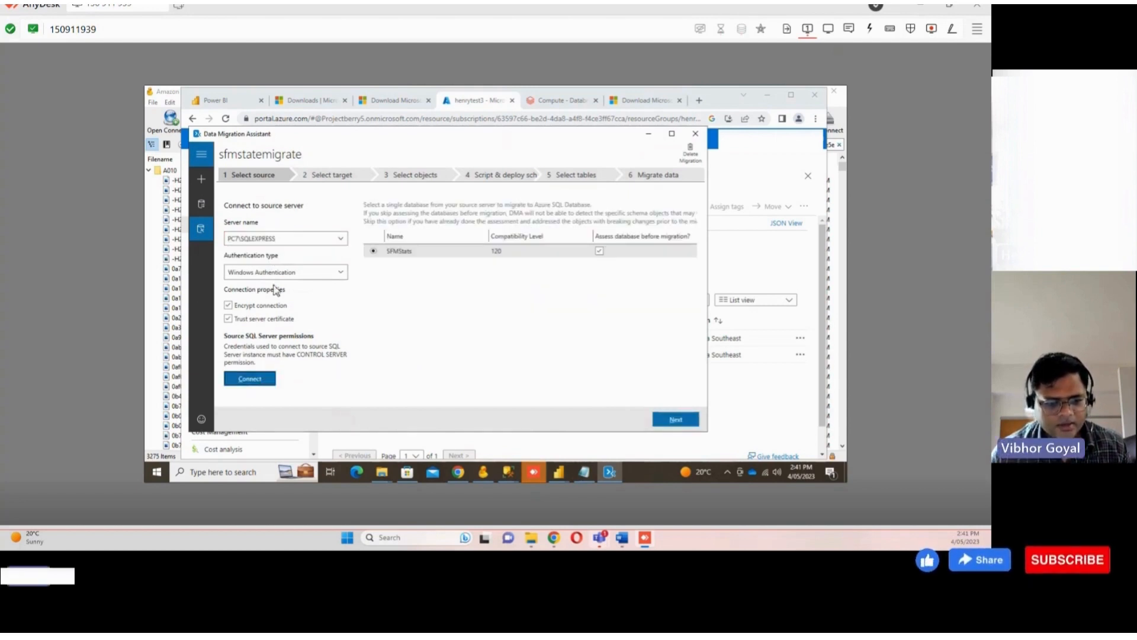
{"action": "left_click", "coordinate": [338, 239]}
{"action": "left_click", "coordinate": [292, 264]}
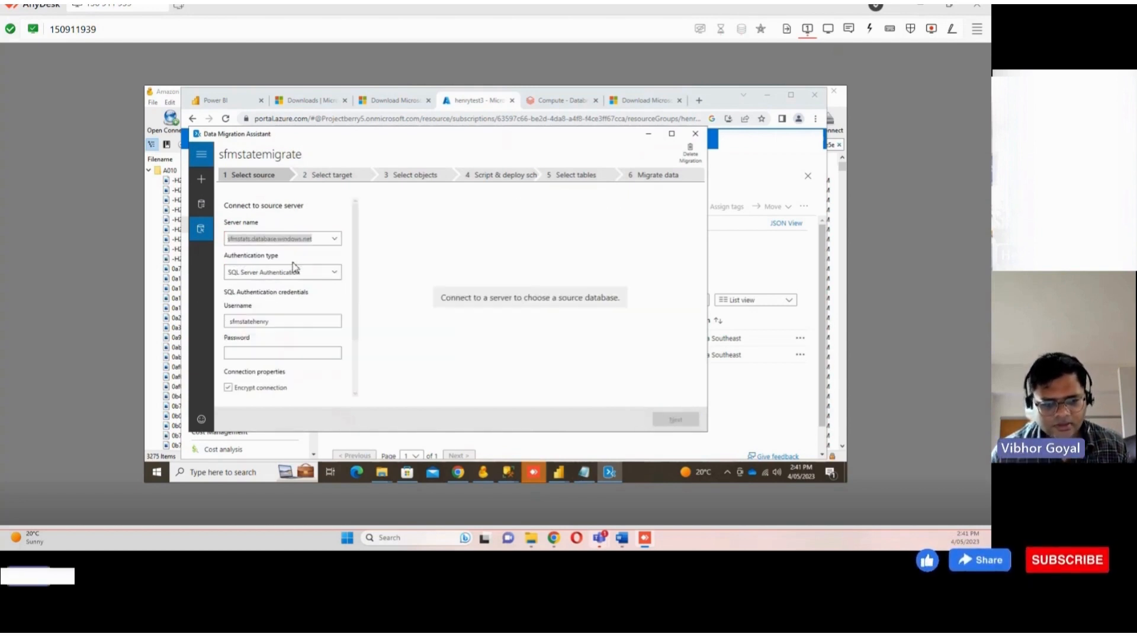
{"action": "left_click", "coordinate": [283, 354]}
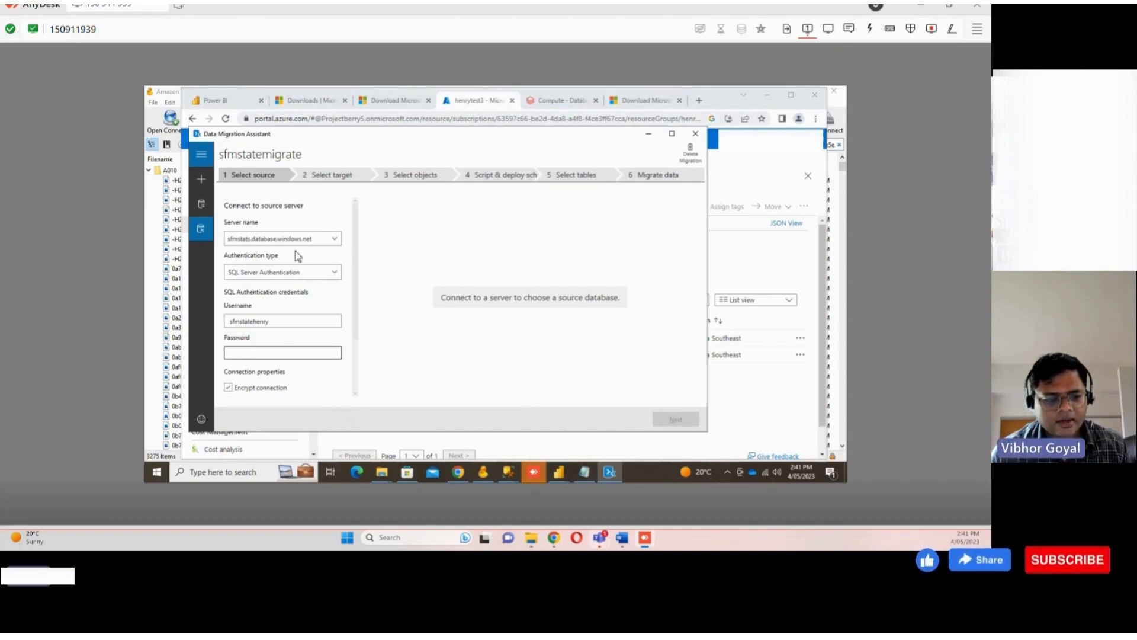
Refresh the henrytest3 resource group, open the new sfmstatstest2 database's overview, and return to the resource group
{"action": "left_click", "coordinate": [458, 472]}
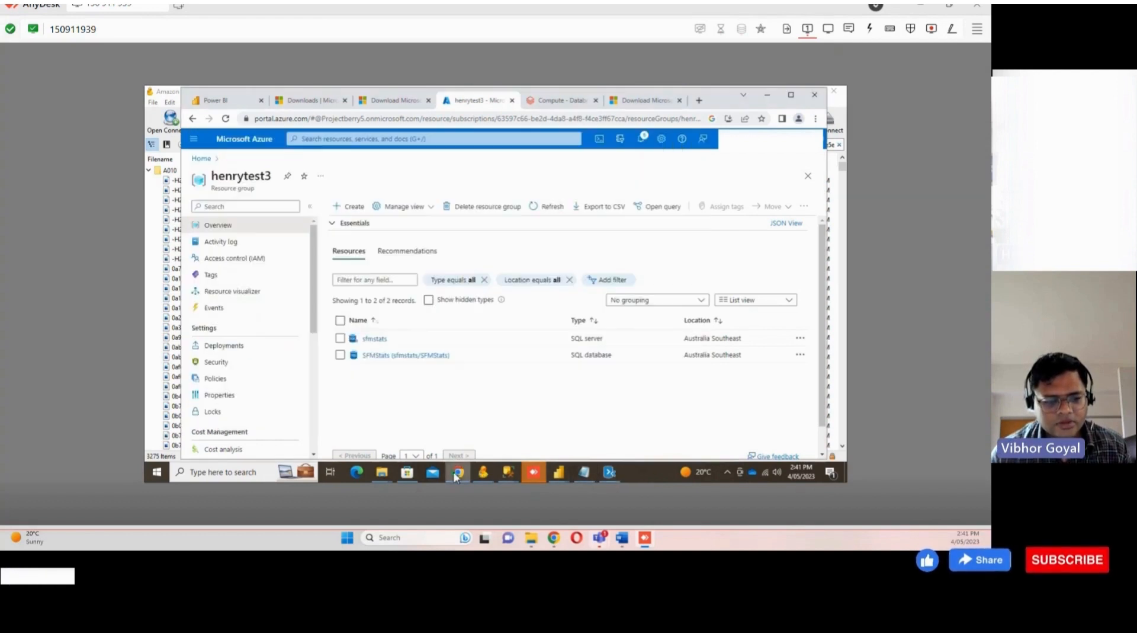
{"action": "left_click", "coordinate": [546, 206]}
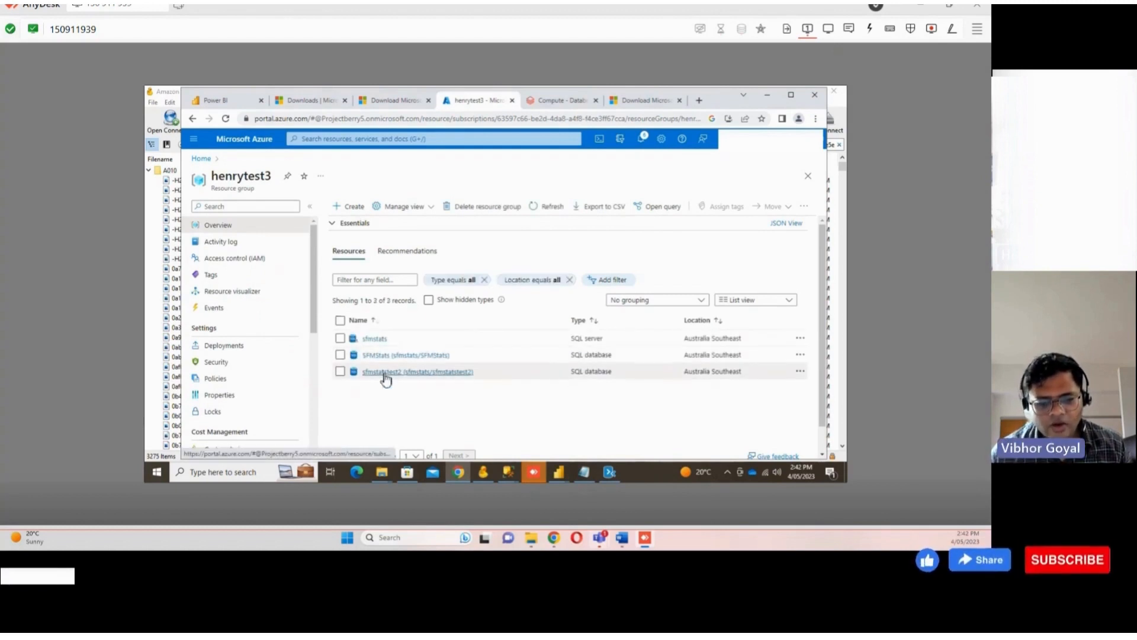
{"action": "left_click", "coordinate": [384, 373]}
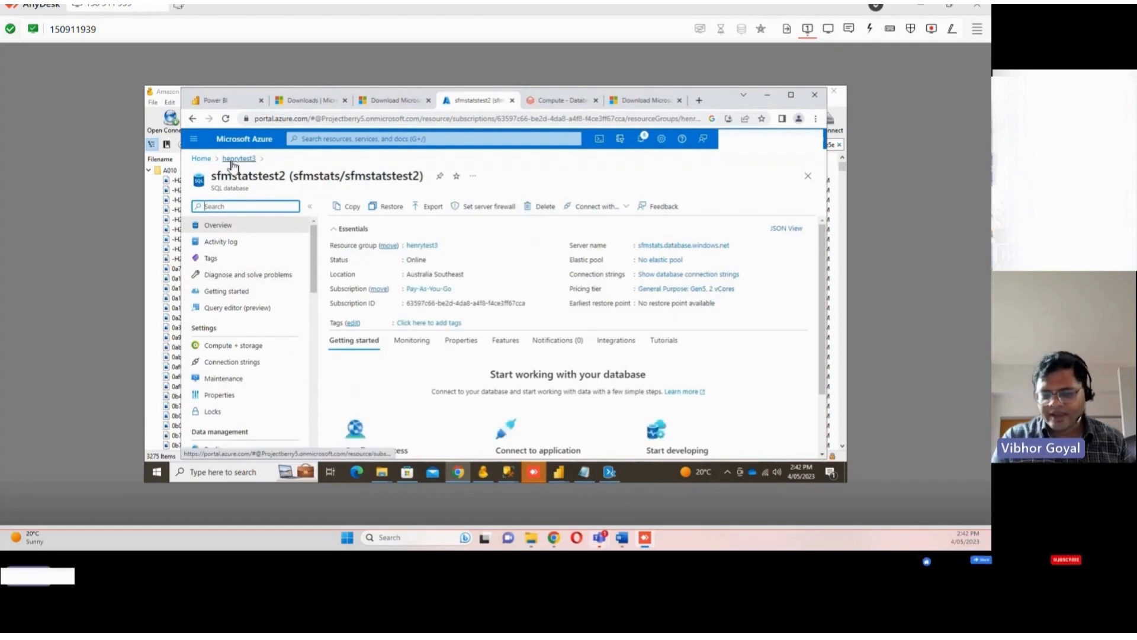
{"action": "left_click", "coordinate": [232, 160]}
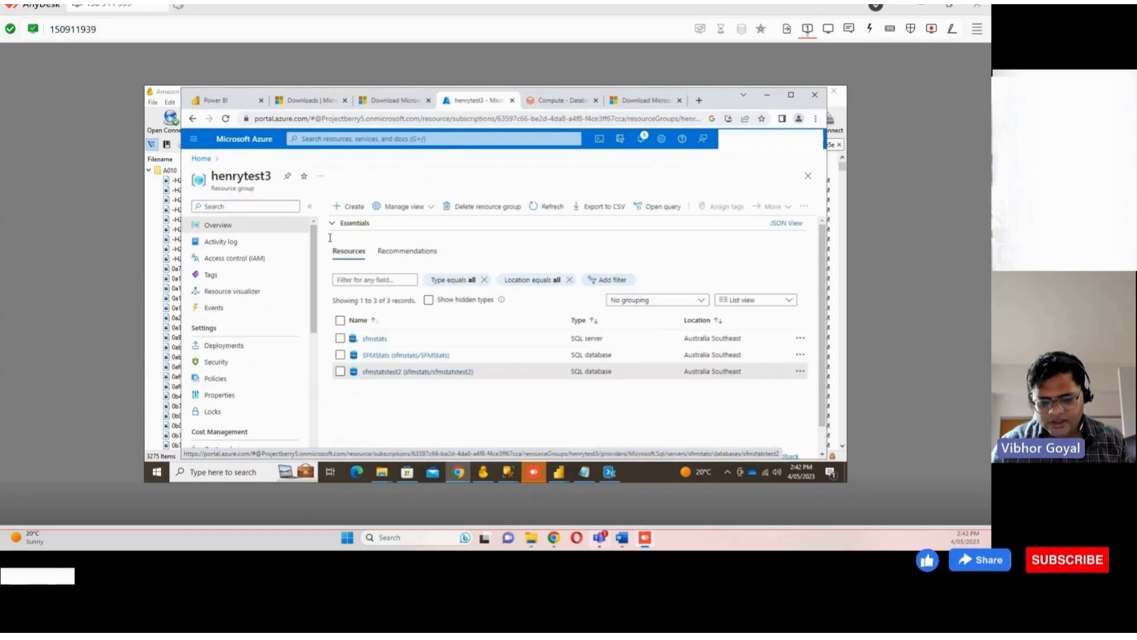
Reselect PC7\SQLEXPRESS as the source server and reconnect to it with Windows Authentication
{"action": "left_click", "coordinate": [610, 472]}
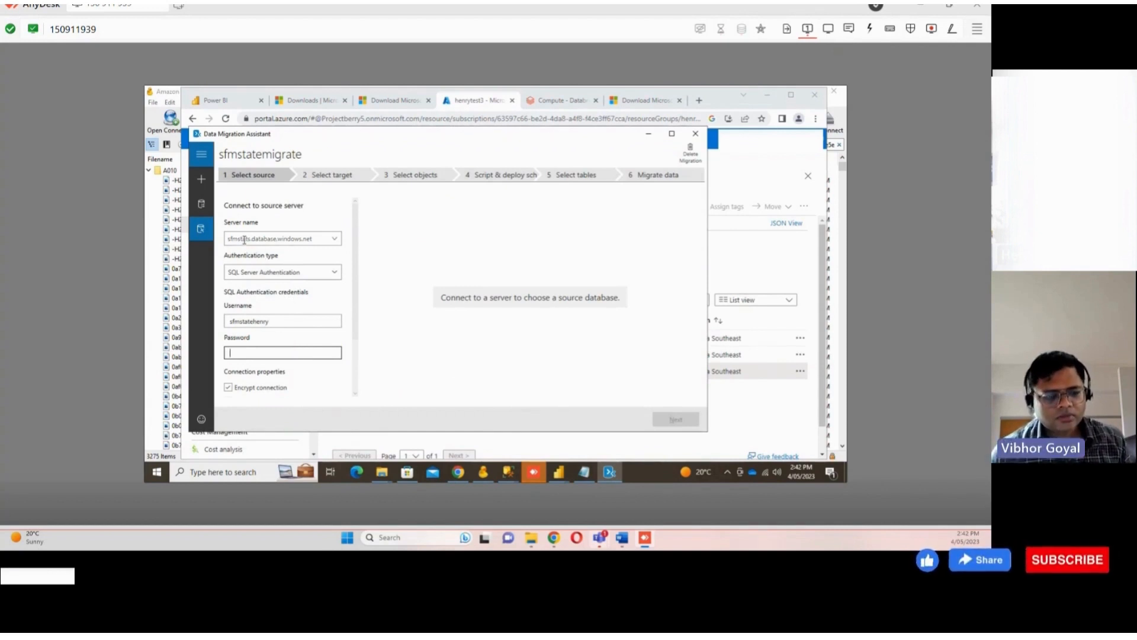
{"action": "left_click", "coordinate": [261, 275]}
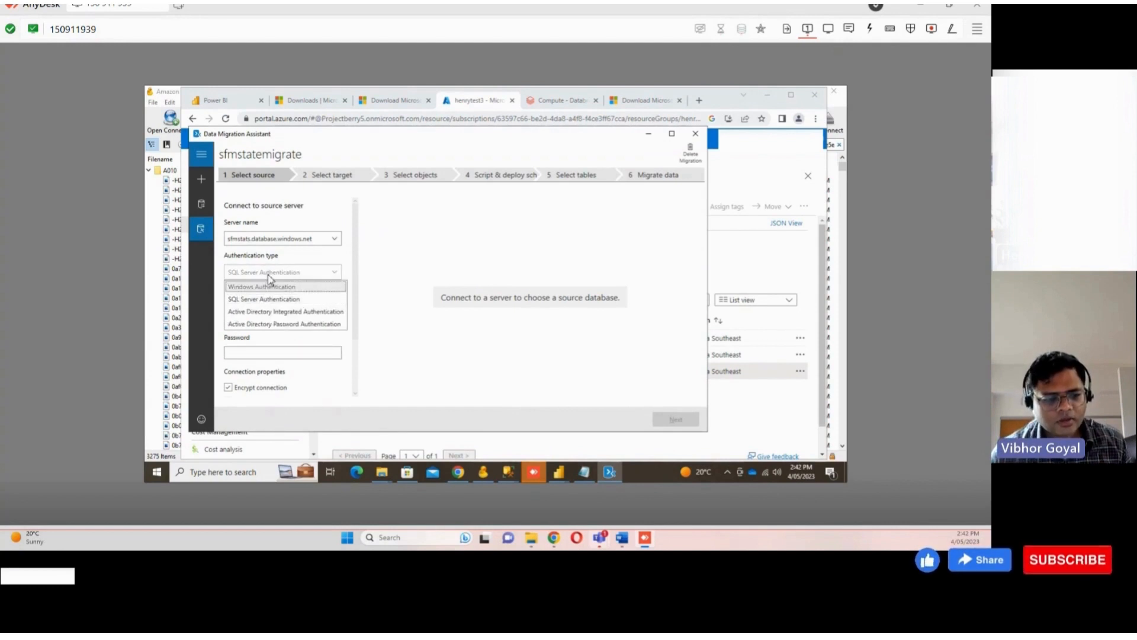
{"action": "left_click", "coordinate": [267, 274]}
{"action": "left_click", "coordinate": [268, 277]}
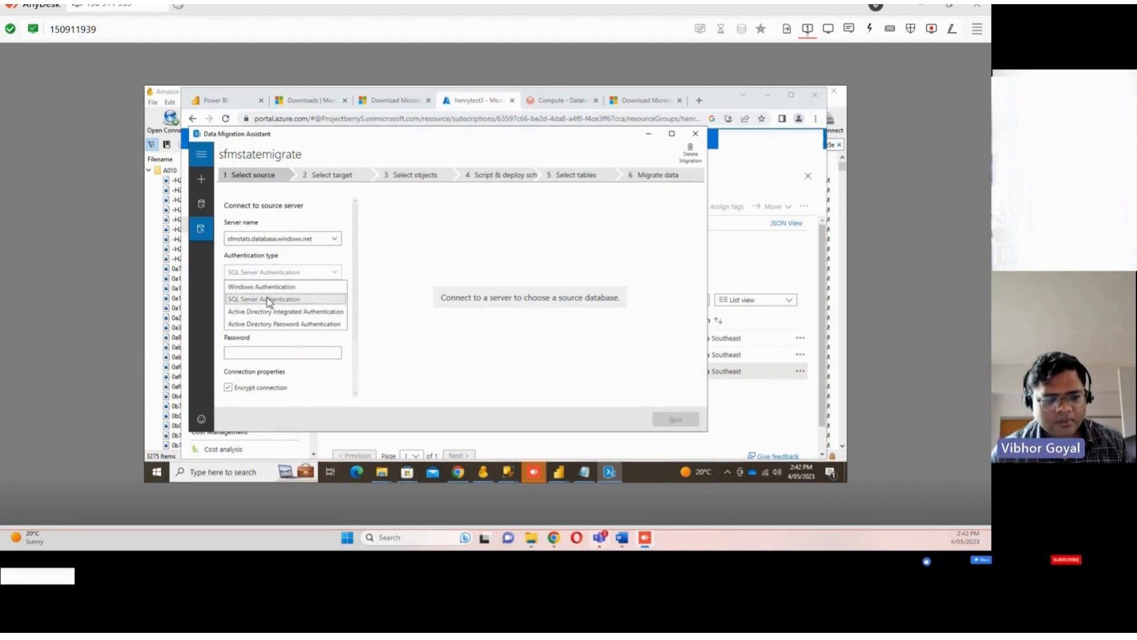
{"action": "left_click", "coordinate": [268, 300]}
{"action": "left_click", "coordinate": [287, 241]}
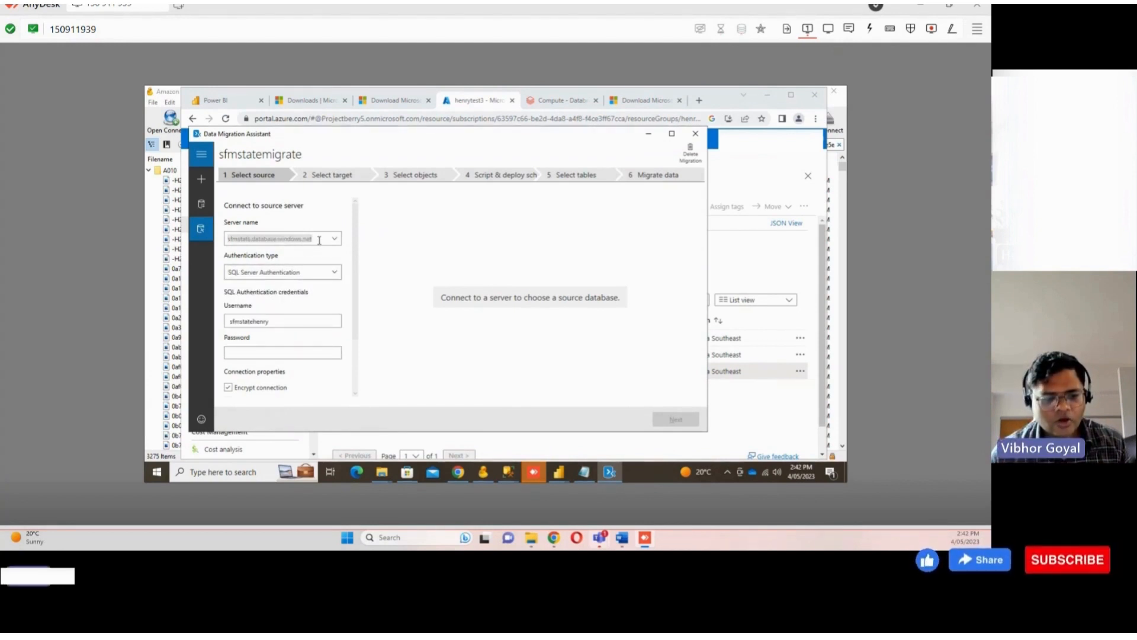
{"action": "left_click", "coordinate": [334, 238]}
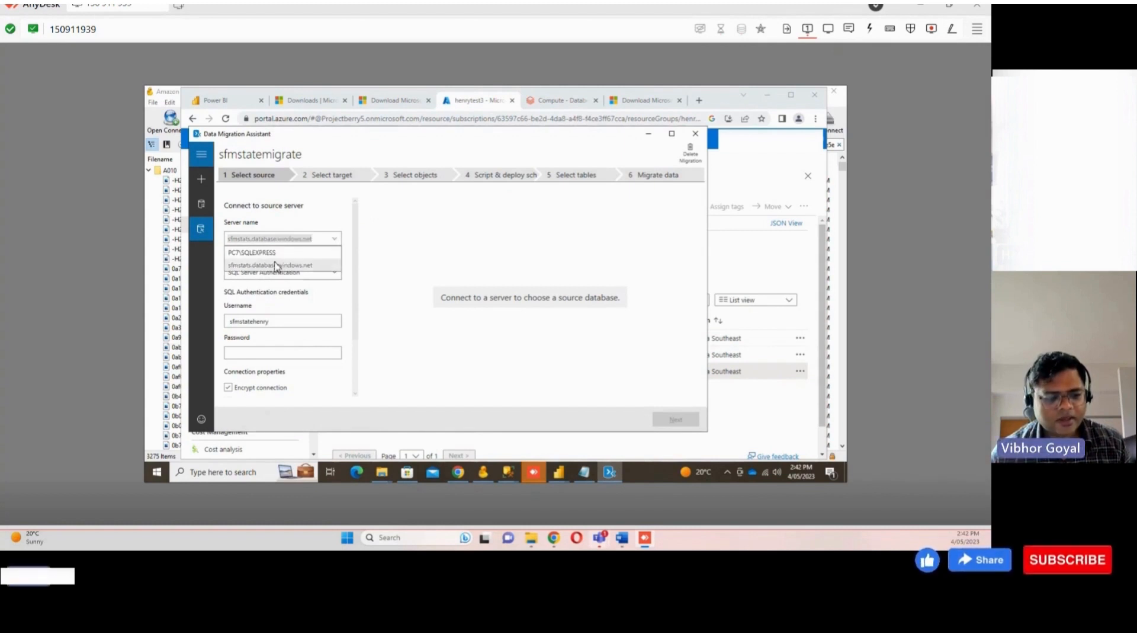
{"action": "left_click", "coordinate": [256, 255]}
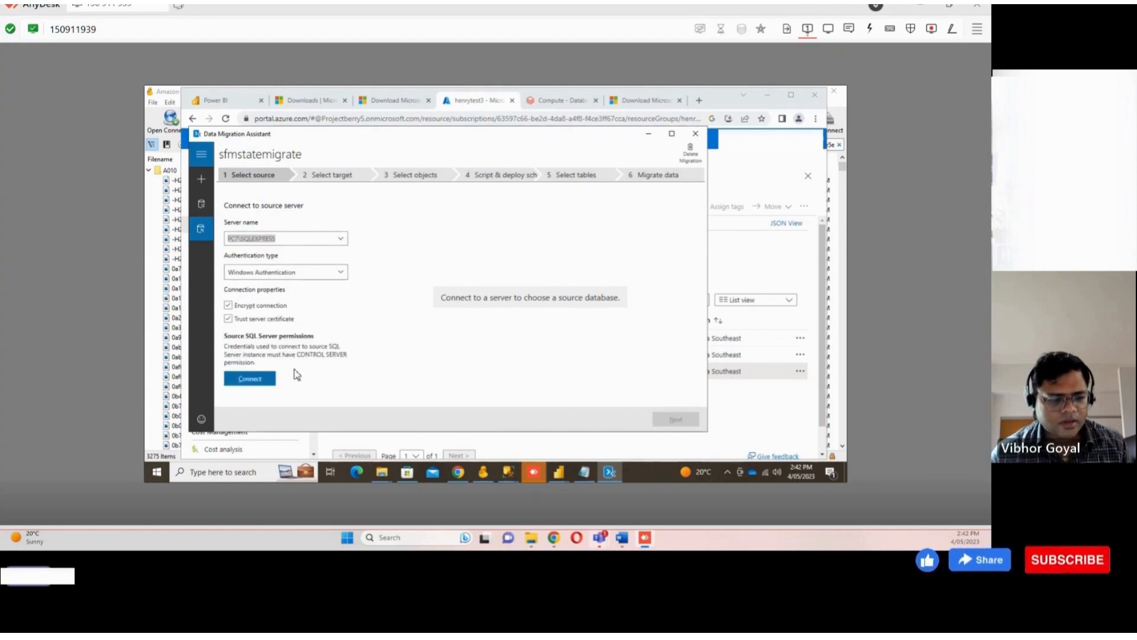
{"action": "left_click", "coordinate": [249, 379]}
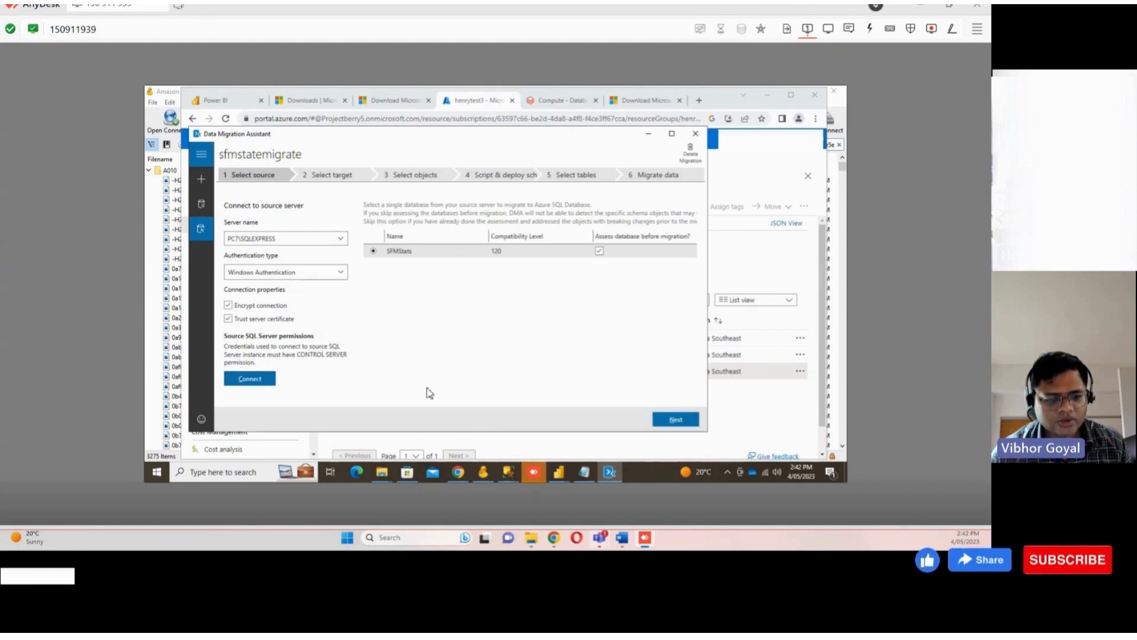
Move on to target selection, choose sfmstats.database.windows.net with SQL Server Authentication, and enter the SQL login password
{"action": "left_click", "coordinate": [686, 419]}
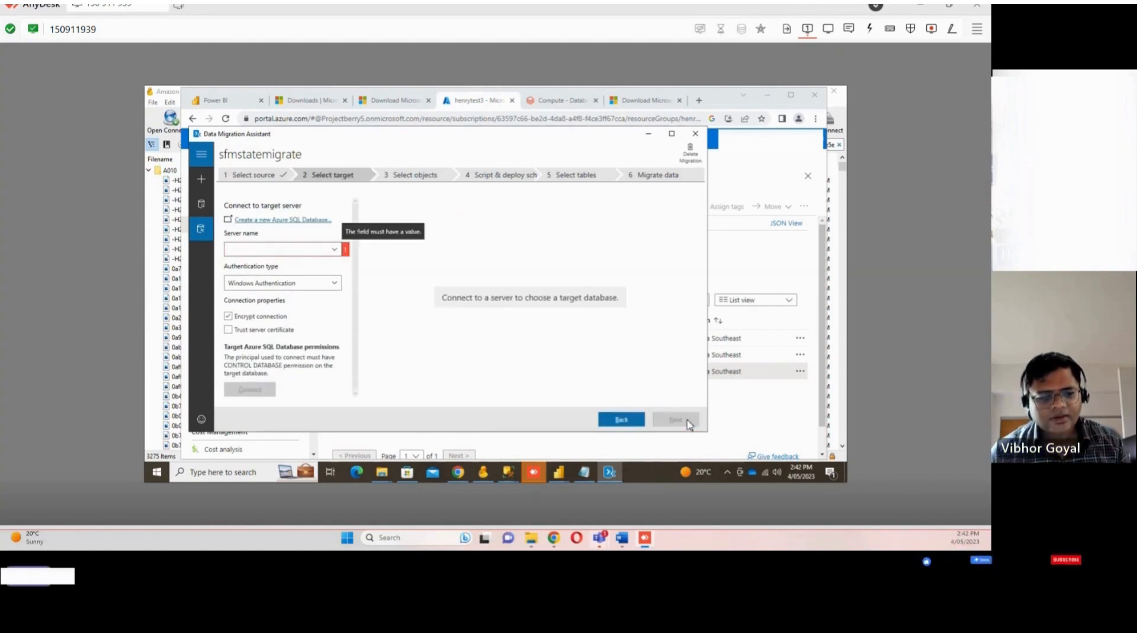
{"action": "left_click", "coordinate": [334, 249]}
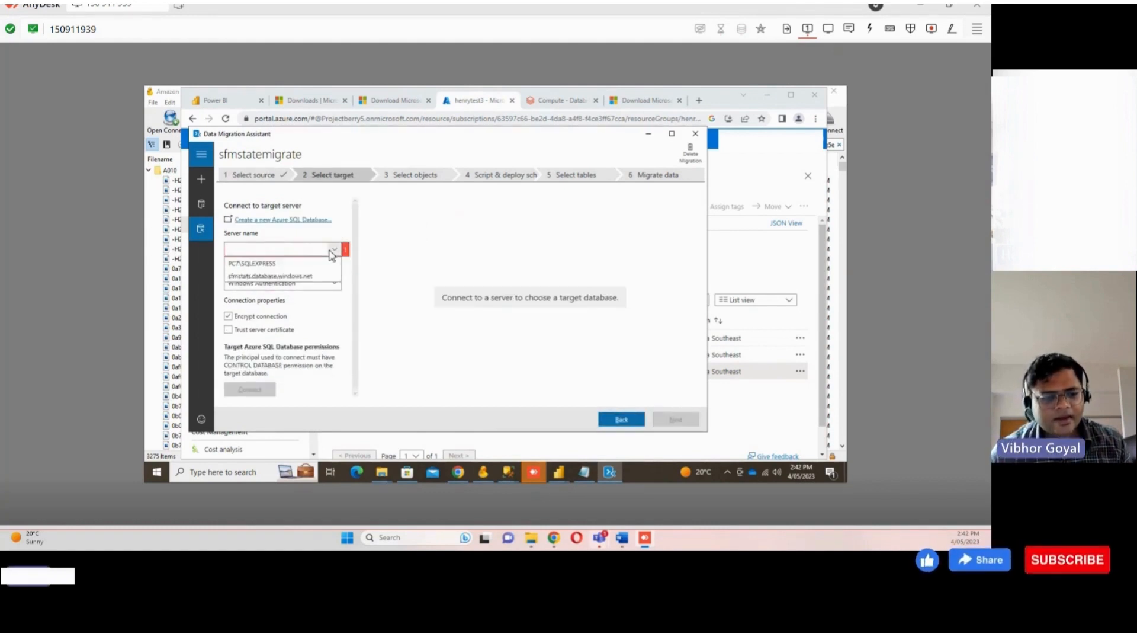
{"action": "left_click", "coordinate": [320, 274]}
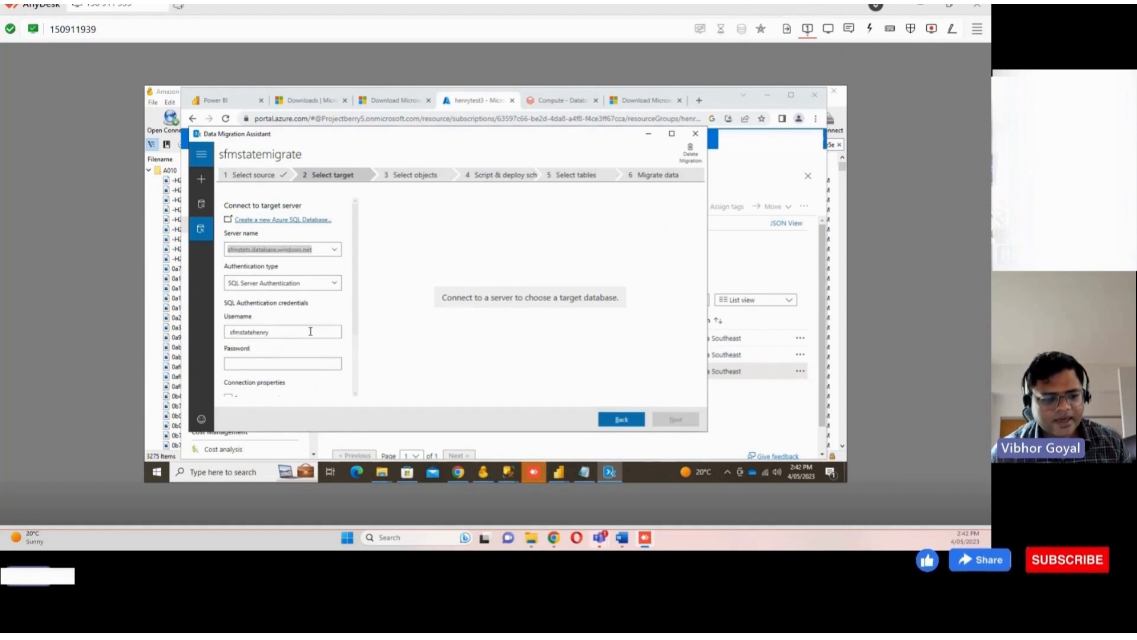
{"action": "scroll", "coordinate": [282, 338], "scroll_direction": "down", "scroll_amount": 1}
{"action": "left_click", "coordinate": [598, 480]}
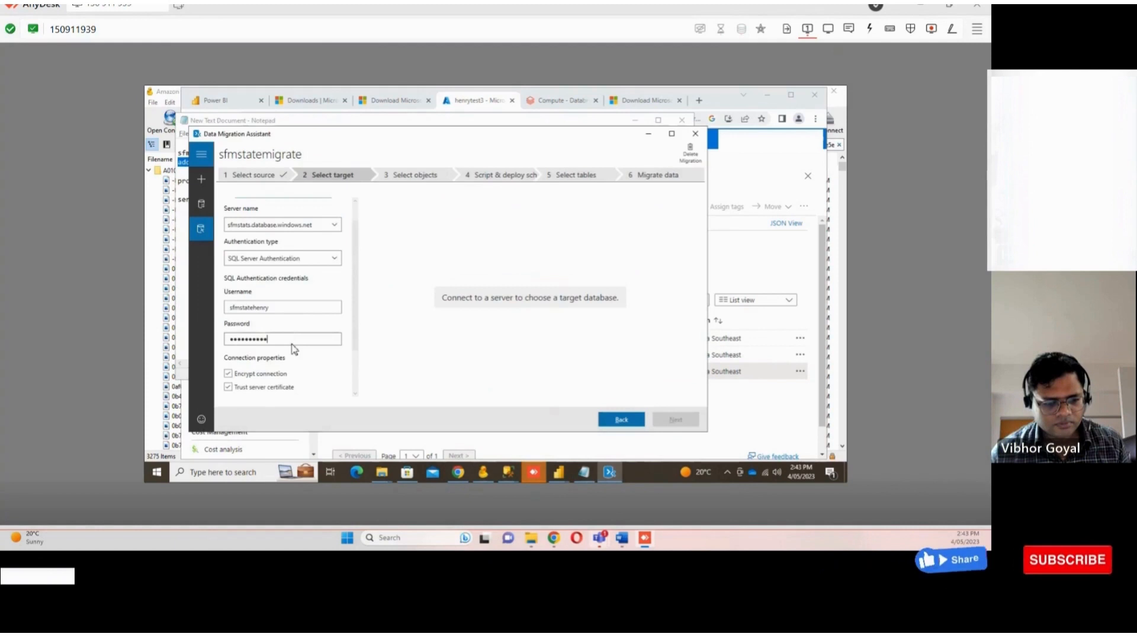
{"action": "scroll", "coordinate": [291, 349], "scroll_direction": "down", "scroll_amount": 3}
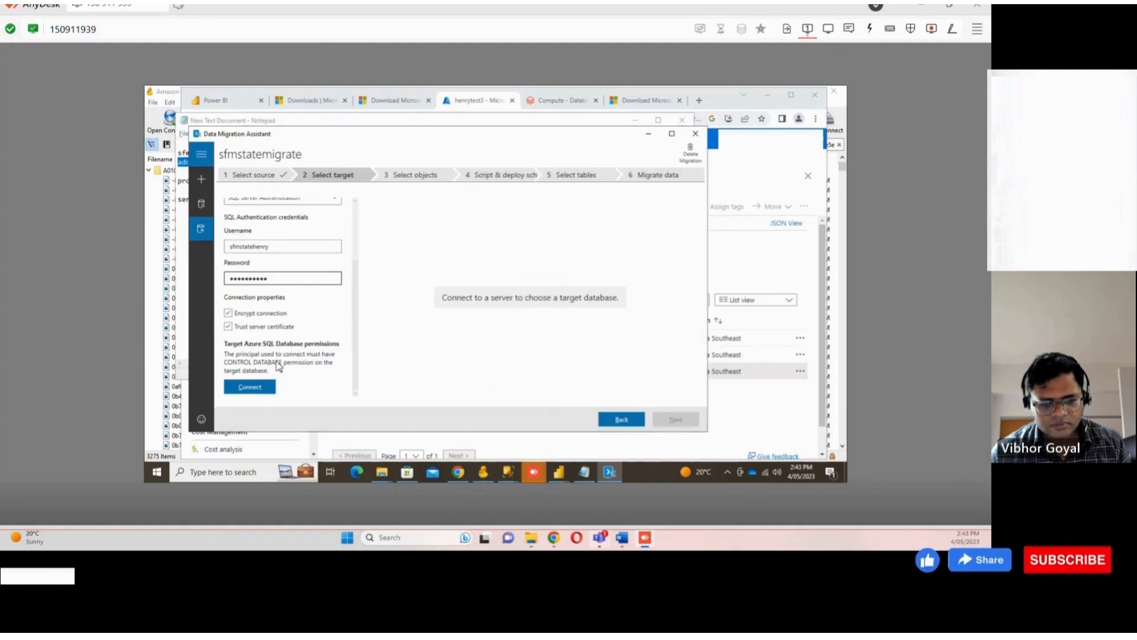
Connect to the target server, select the sfmstatstest2 database, and continue to object selection
{"action": "left_click", "coordinate": [253, 388]}
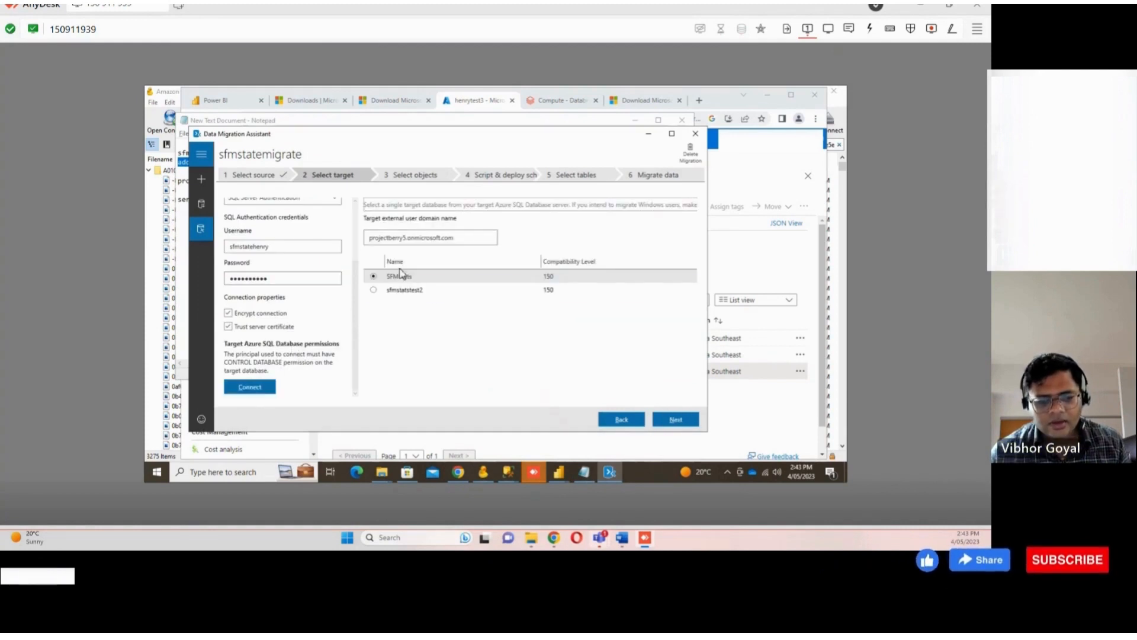
{"action": "left_click", "coordinate": [419, 289]}
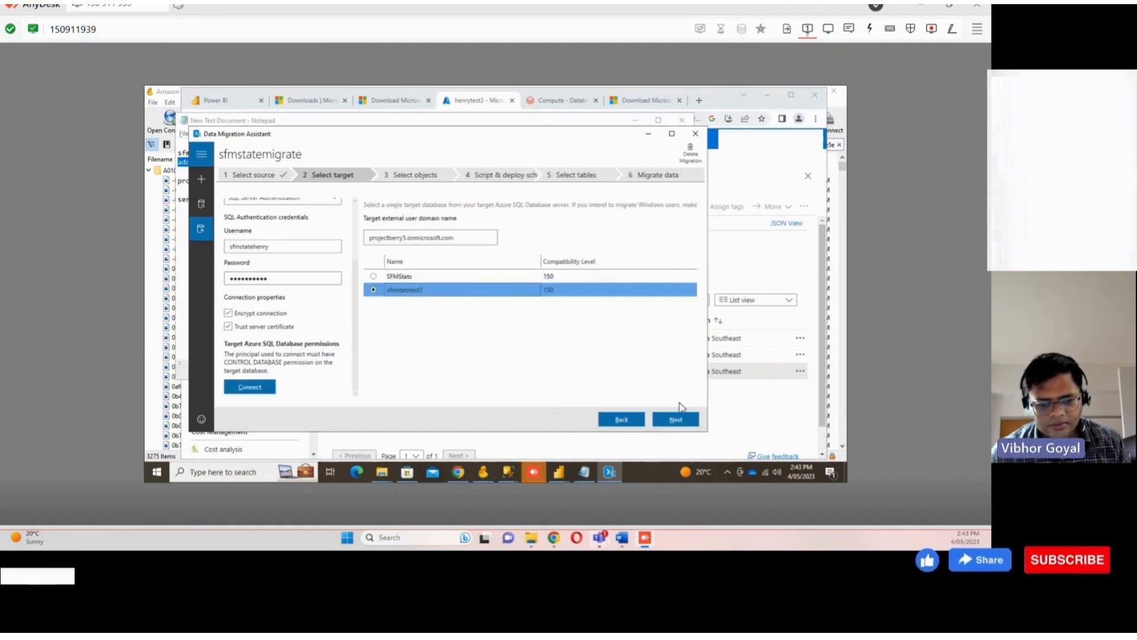
{"action": "left_click", "coordinate": [676, 419]}
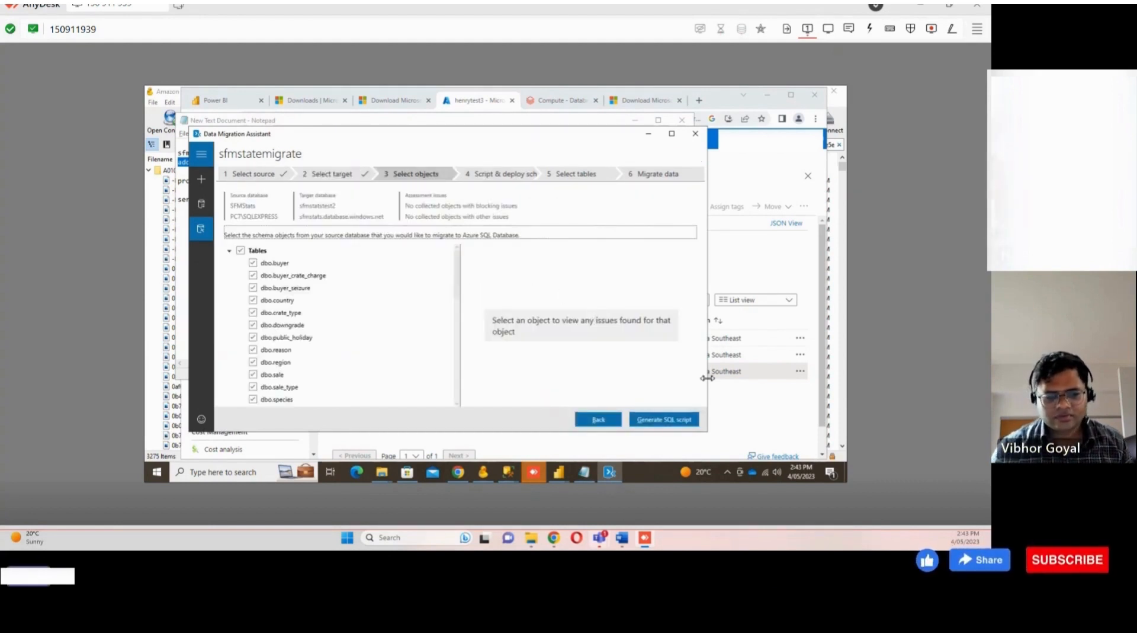
Generate the SQL script for all selected schema objects and read through it
{"action": "left_click", "coordinate": [659, 421]}
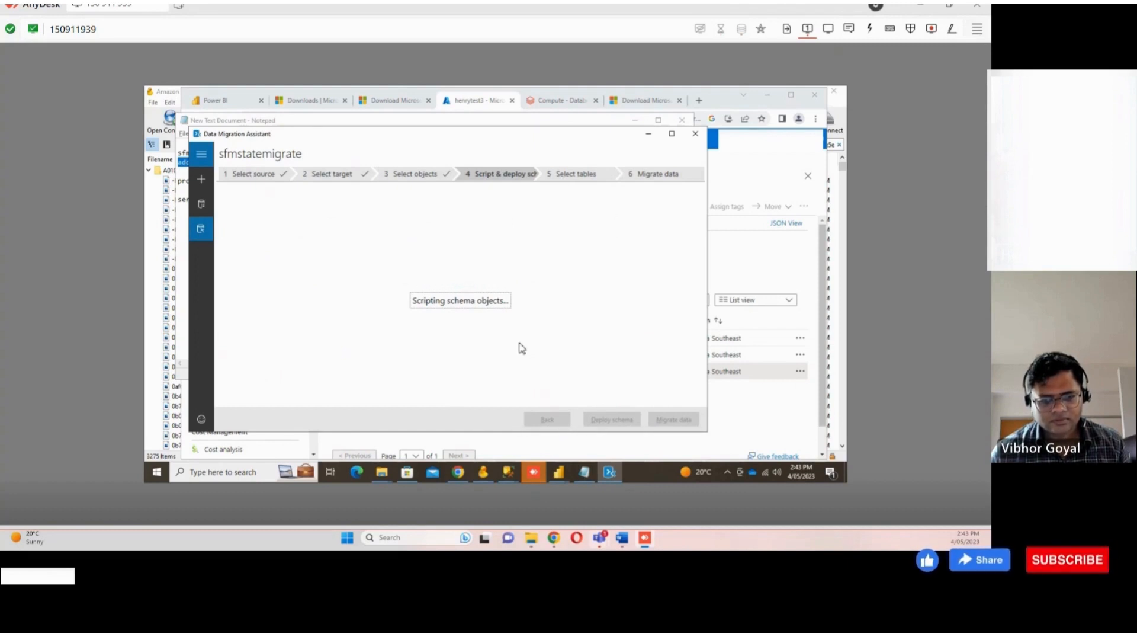
{"action": "left_click", "coordinate": [487, 107]}
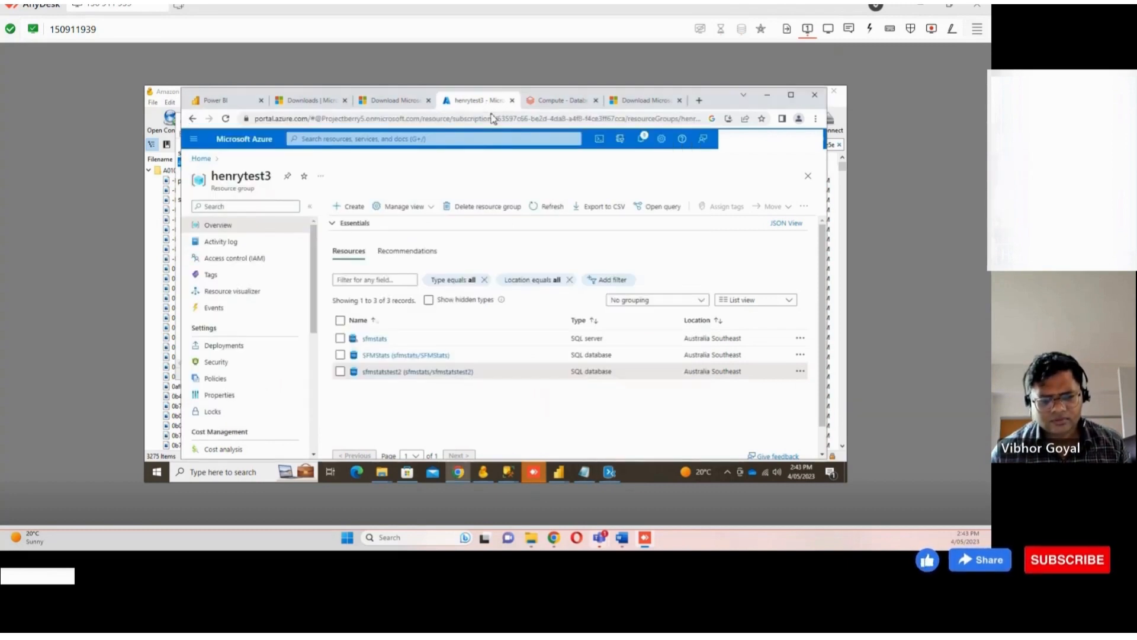
{"action": "left_click", "coordinate": [610, 471]}
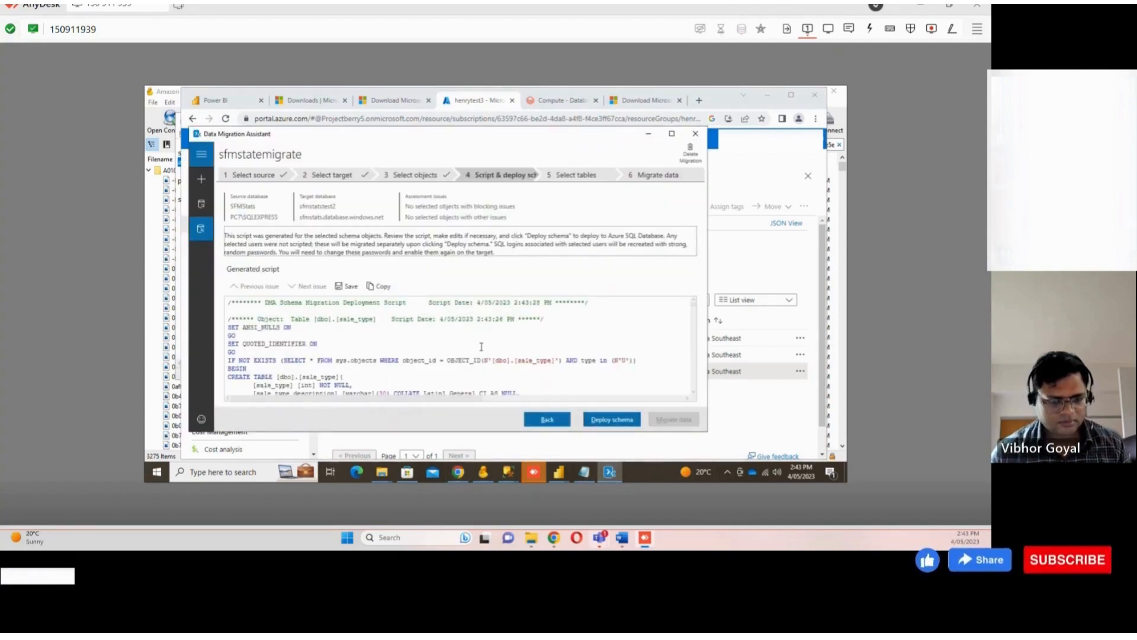
{"action": "scroll", "coordinate": [483, 347], "scroll_direction": "down", "scroll_amount": 3}
{"action": "scroll", "coordinate": [482, 346], "scroll_direction": "down", "scroll_amount": 3}
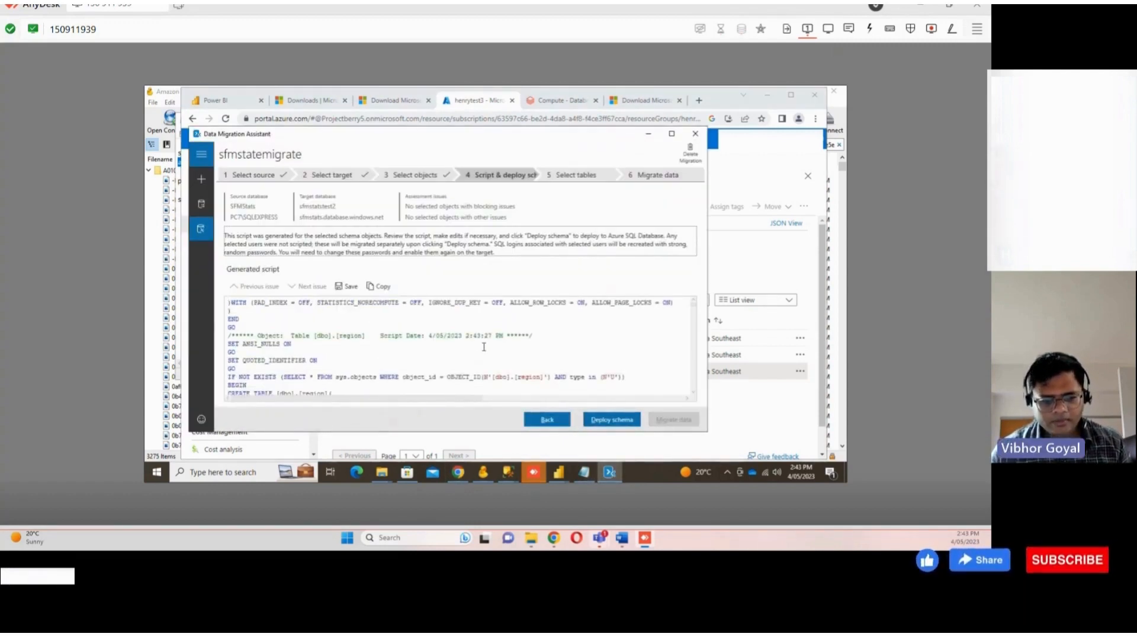
Deploy the schema to sfmstatstest2 and review the deployment results list
{"action": "left_click", "coordinate": [606, 422]}
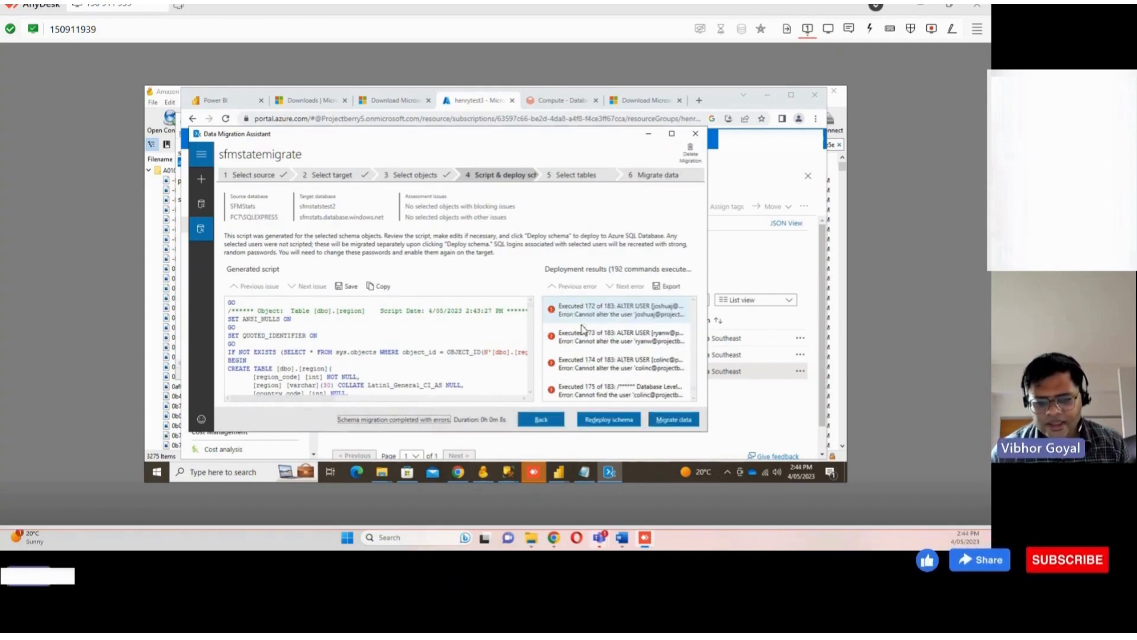
{"action": "scroll", "coordinate": [584, 330], "scroll_direction": "up", "scroll_amount": 8}
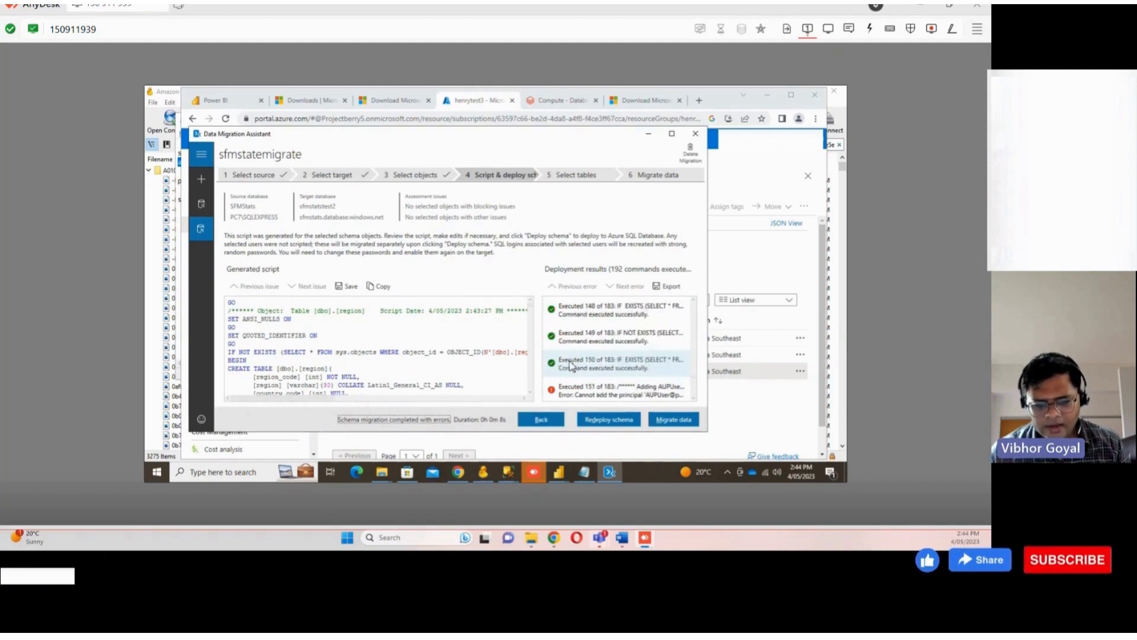
{"action": "scroll", "coordinate": [571, 366], "scroll_direction": "up", "scroll_amount": 8}
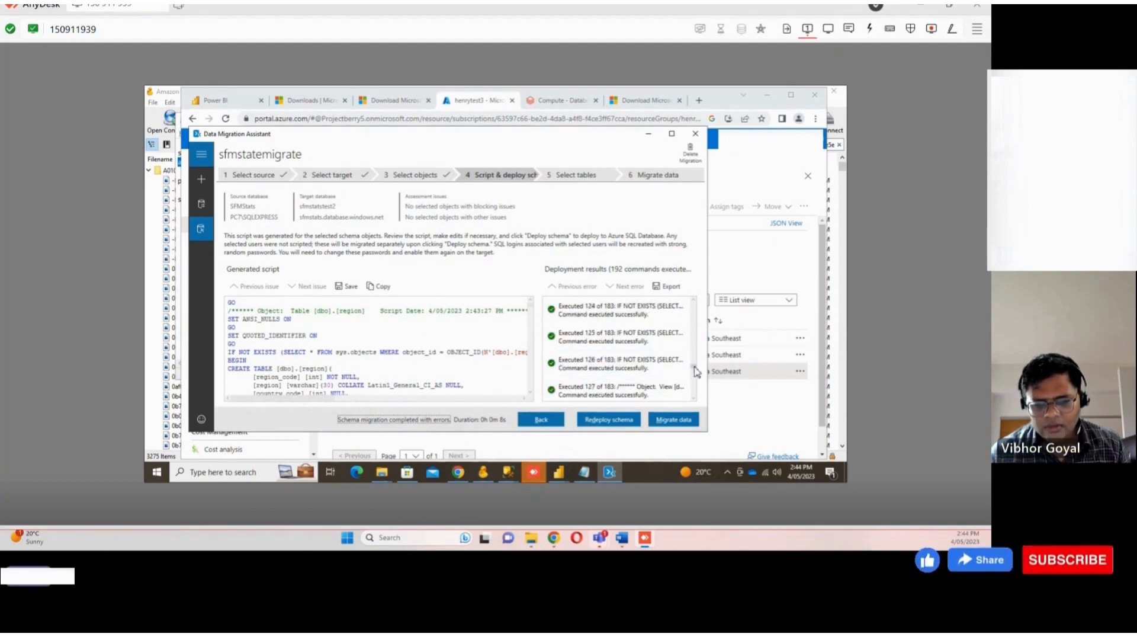
{"action": "left_click_drag", "start_coordinate": [694, 364], "coordinate": [704, 298]}
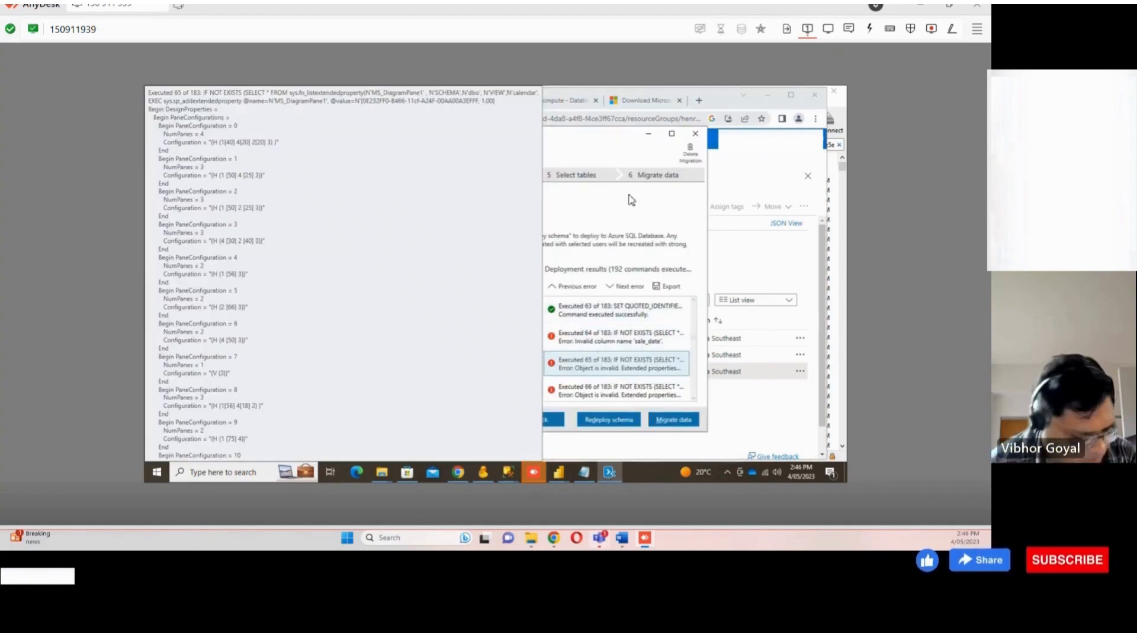
Step back from the migration, discarding progress, and create a new Assessment project named sfmstatemigrate2
{"action": "left_click", "coordinate": [553, 421]}
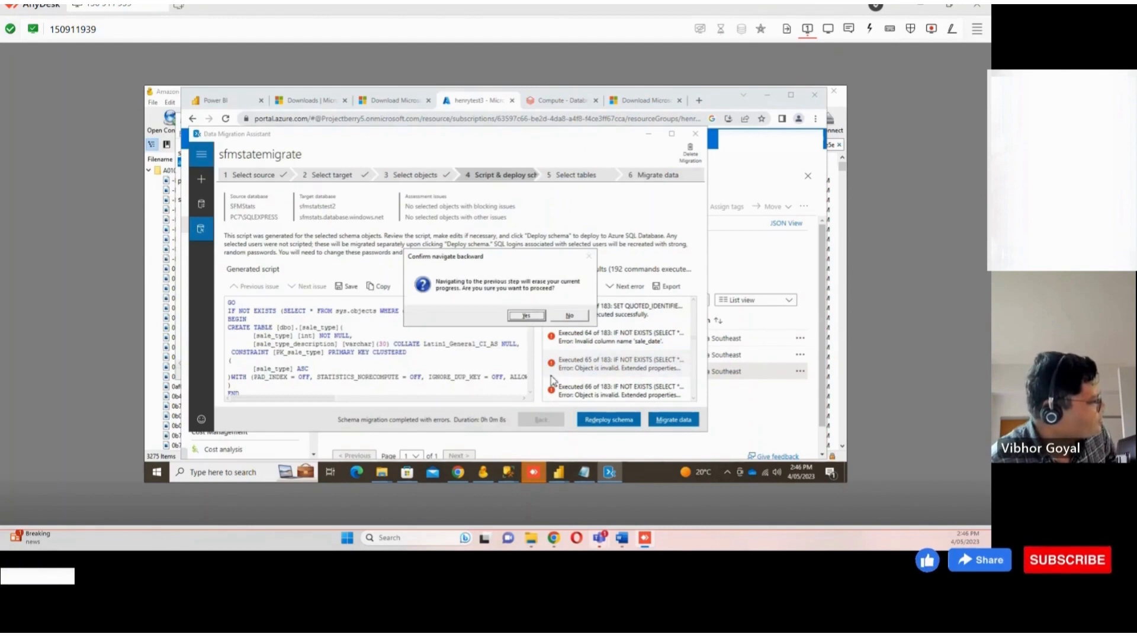
{"action": "left_click", "coordinate": [531, 316]}
{"action": "left_click", "coordinate": [202, 179]}
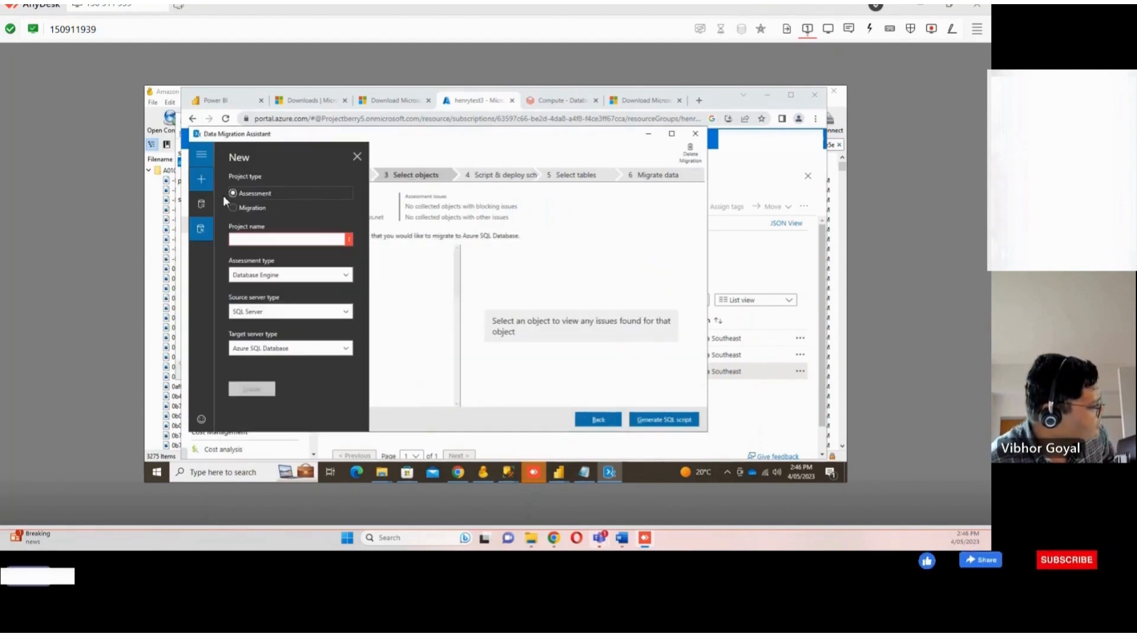
{"action": "left_click", "coordinate": [311, 241]}
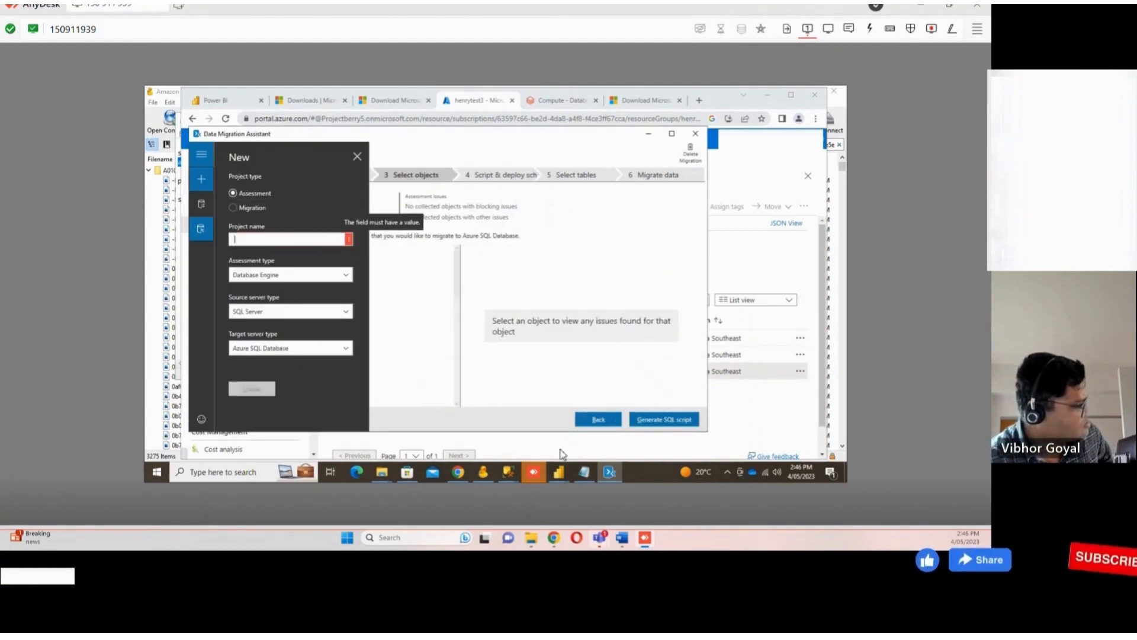
{"action": "left_click", "coordinate": [586, 478]}
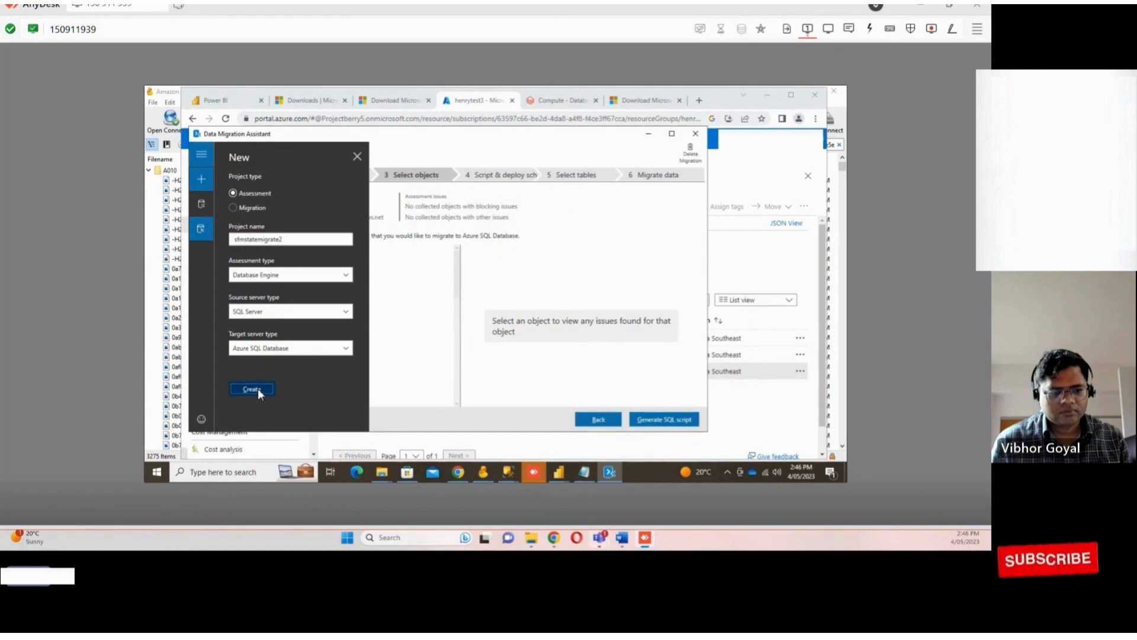
{"action": "left_click", "coordinate": [252, 389]}
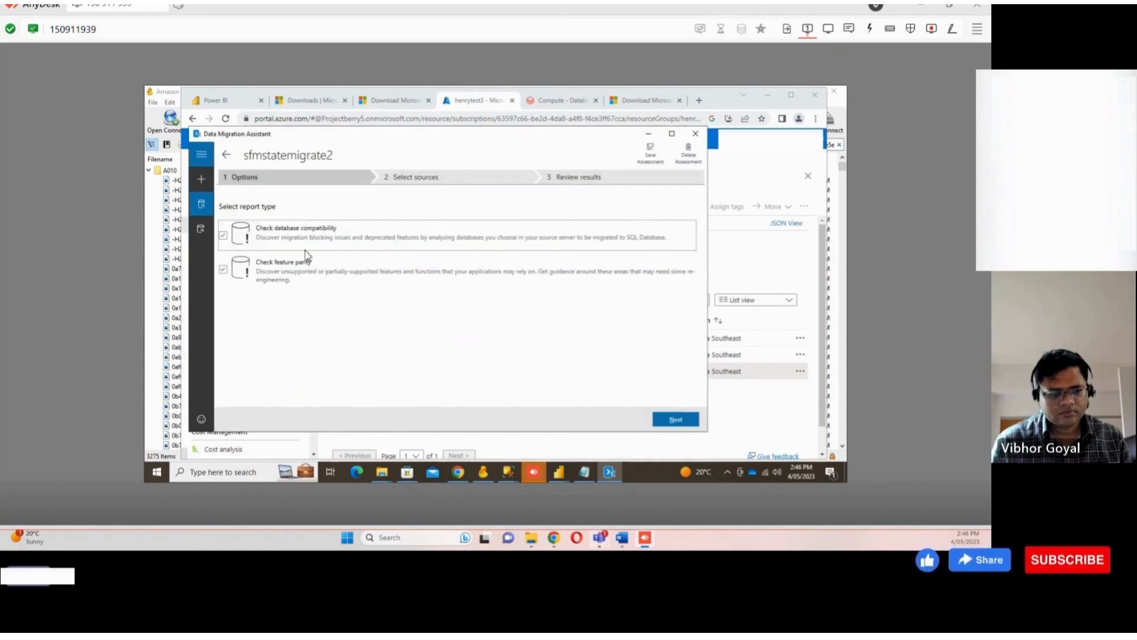
Add the SFMStats database on PC7\SQLEXPRESS via Windows Authentication as the source and start the assessment
{"action": "left_click", "coordinate": [675, 419]}
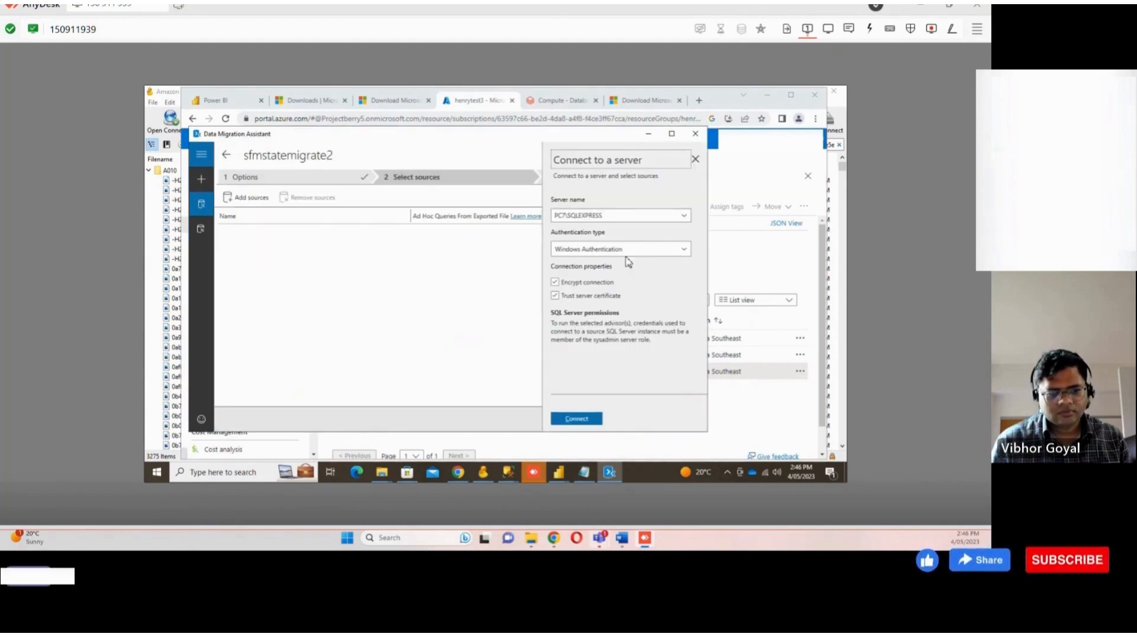
{"action": "left_click", "coordinate": [684, 215]}
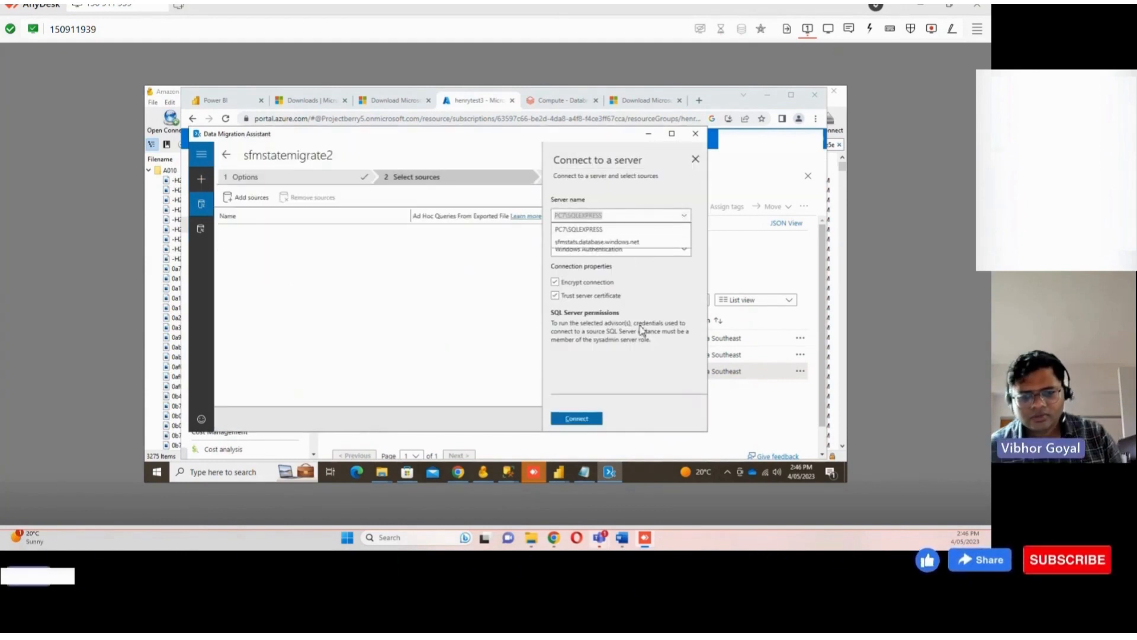
{"action": "left_click", "coordinate": [616, 366]}
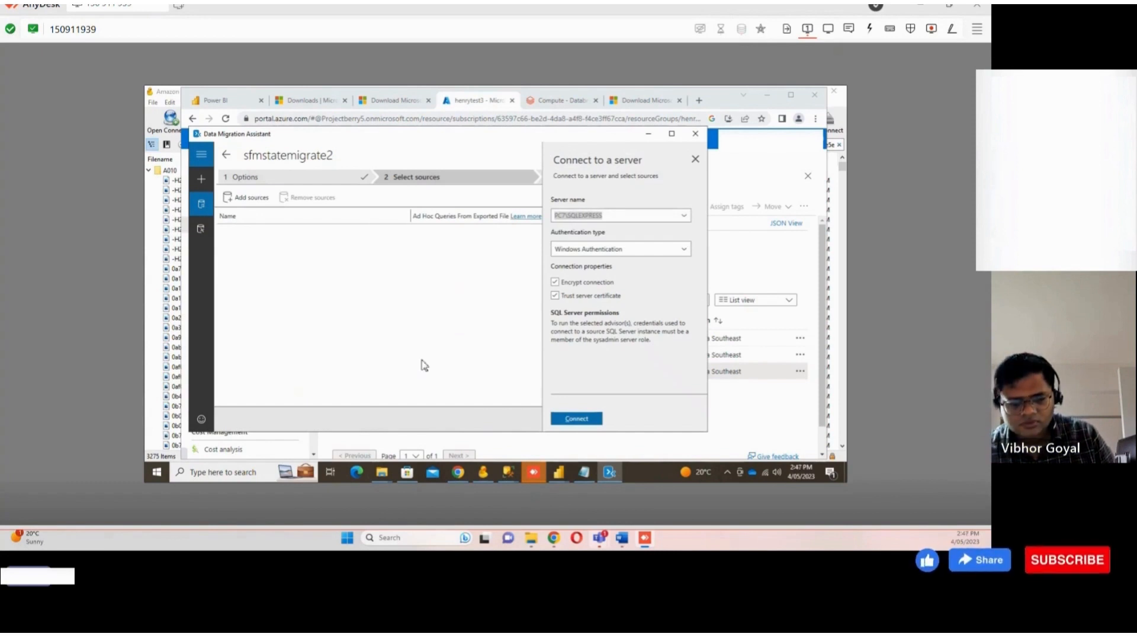
{"action": "left_click", "coordinate": [578, 419]}
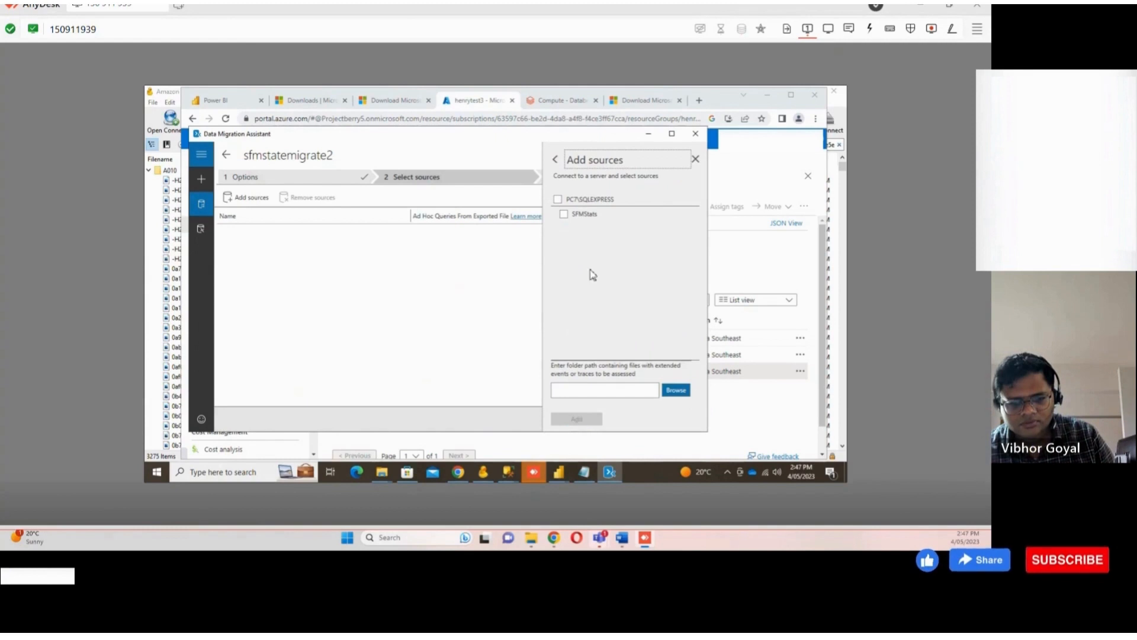
{"action": "left_click", "coordinate": [558, 199]}
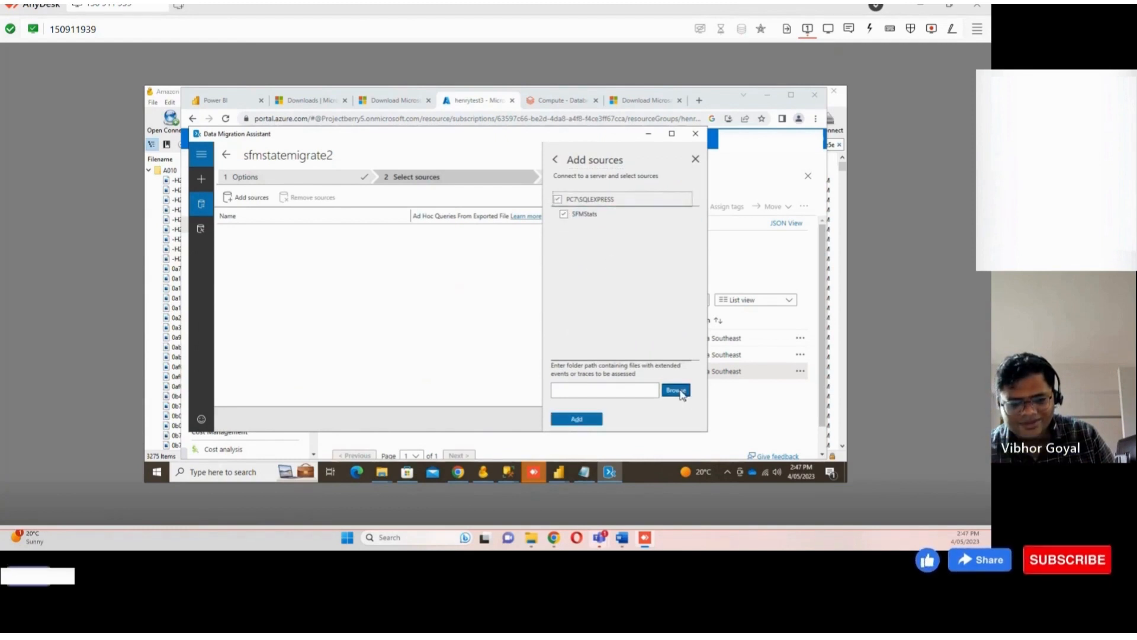
{"action": "left_click", "coordinate": [583, 419]}
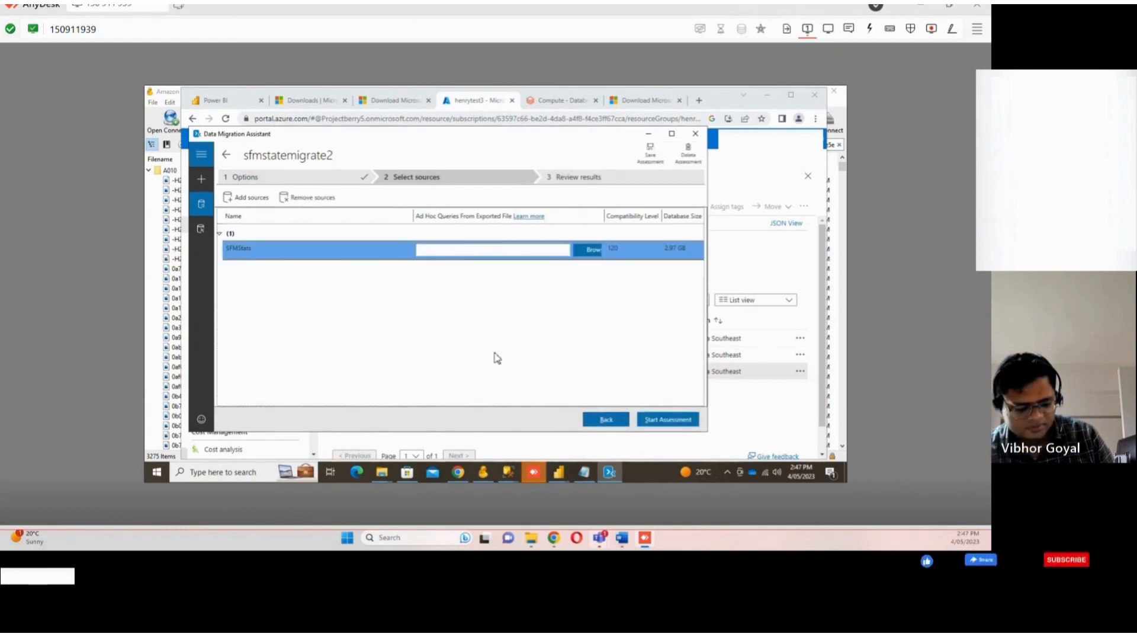
{"action": "left_click", "coordinate": [670, 419]}
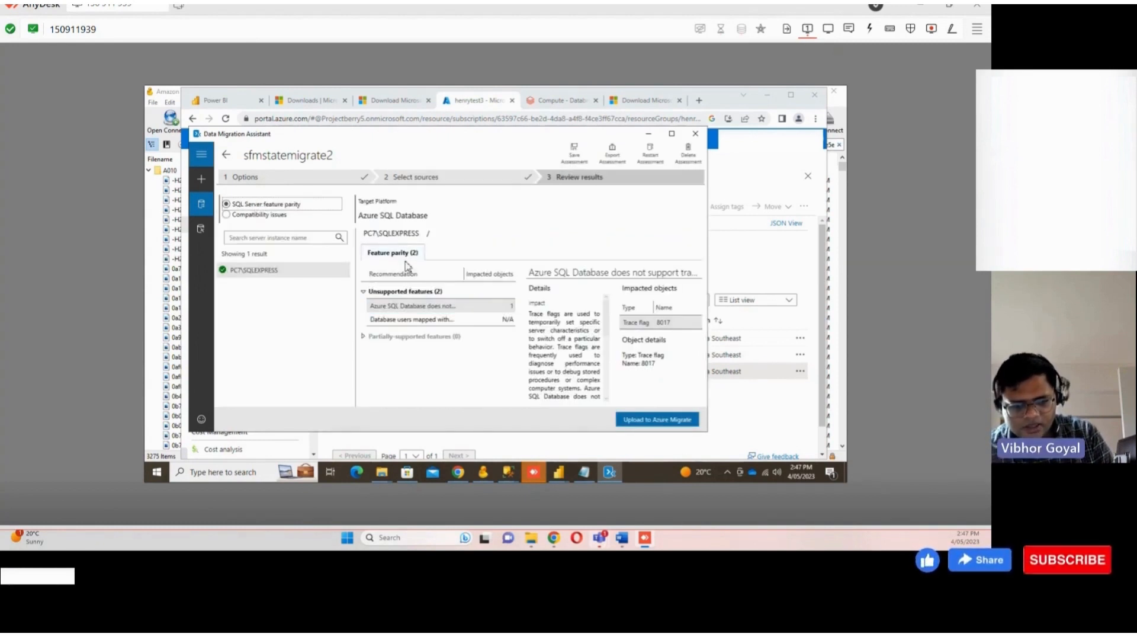
Inspect the first unsupported Azure SQL feature, then connect to Azure with the existing account for uploading
{"action": "left_click", "coordinate": [416, 308]}
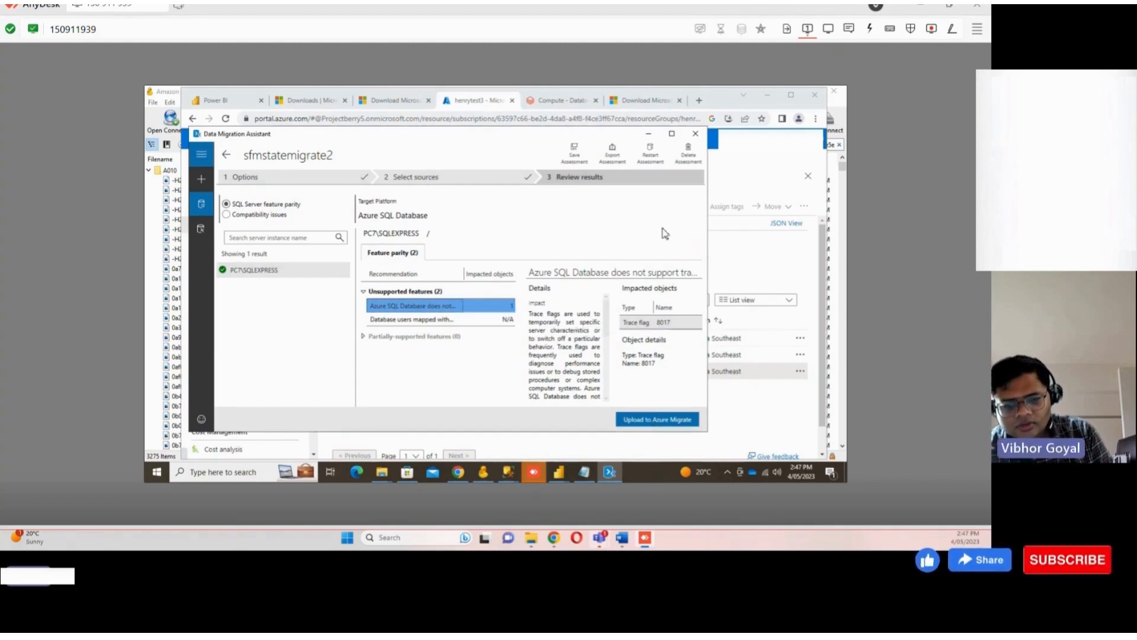
{"action": "left_click", "coordinate": [658, 419]}
{"action": "left_click", "coordinate": [595, 208]}
{"action": "left_click", "coordinate": [594, 212]}
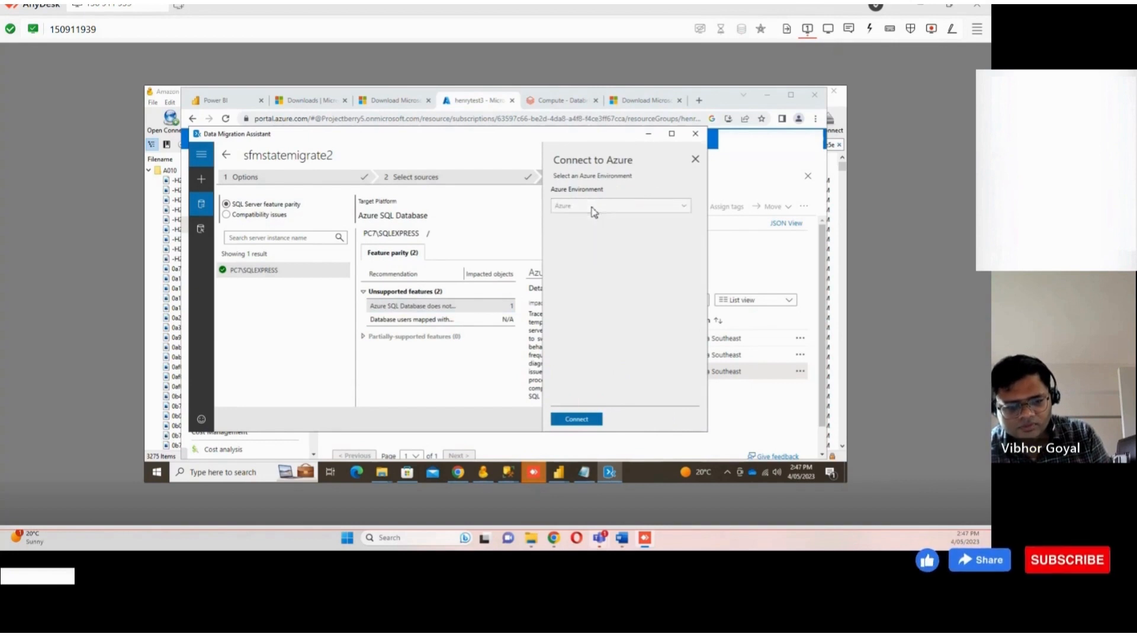
{"action": "left_click", "coordinate": [567, 420]}
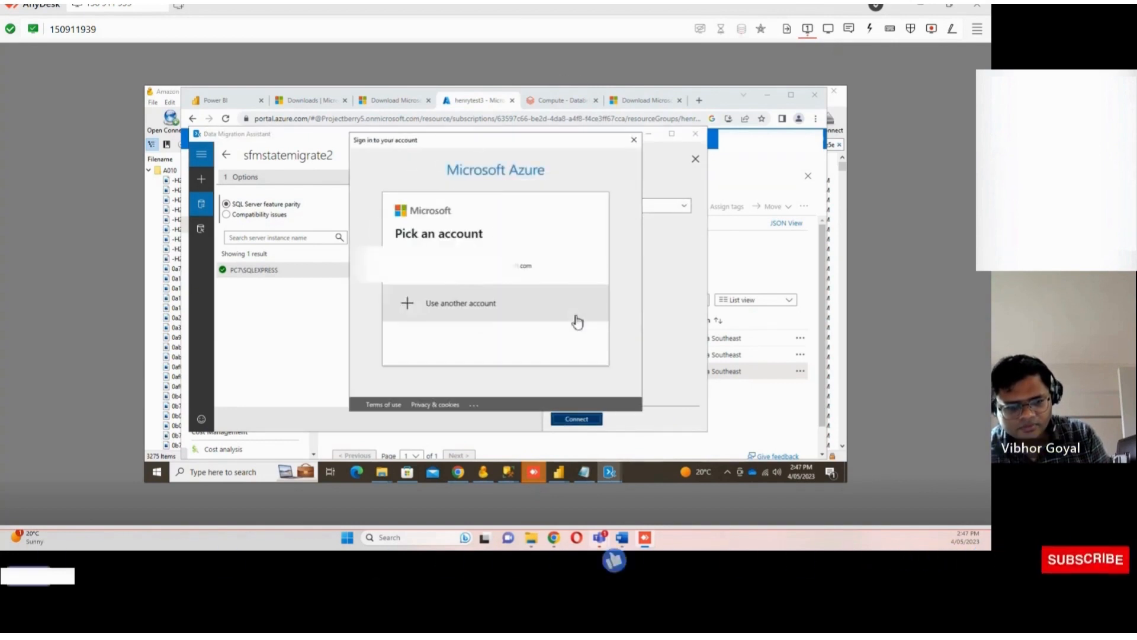
{"action": "left_click", "coordinate": [483, 279]}
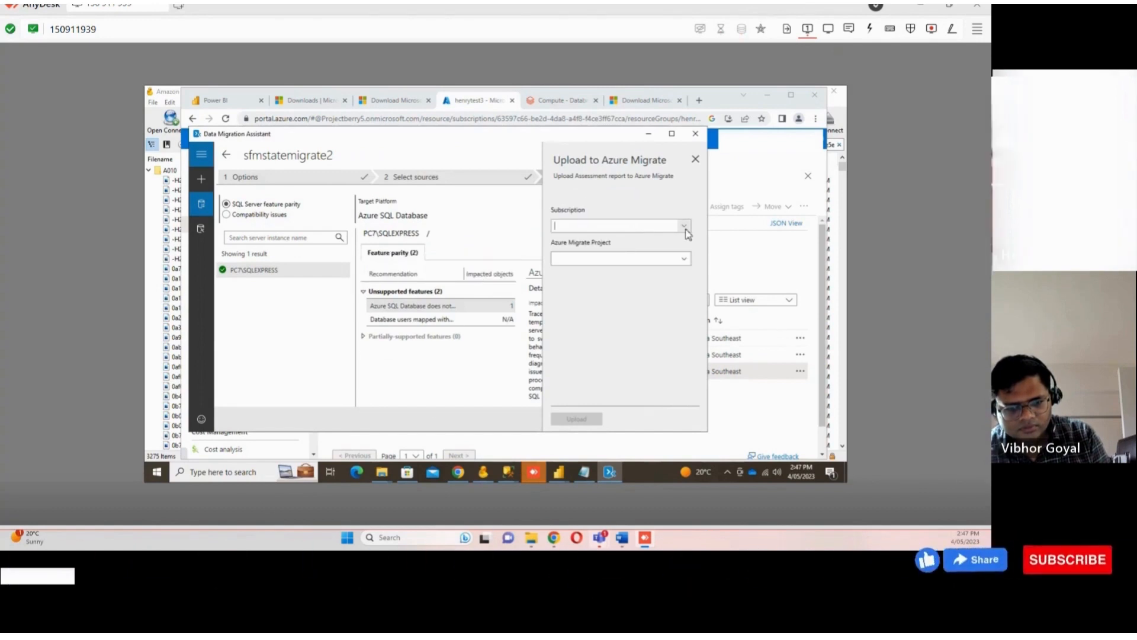
Upload the assessment to the sfmstatemigrate Azure Migrate project under the Pay-As-You-Go subscription
{"action": "left_click", "coordinate": [686, 225]}
{"action": "left_click", "coordinate": [620, 247]}
{"action": "left_click", "coordinate": [634, 258]}
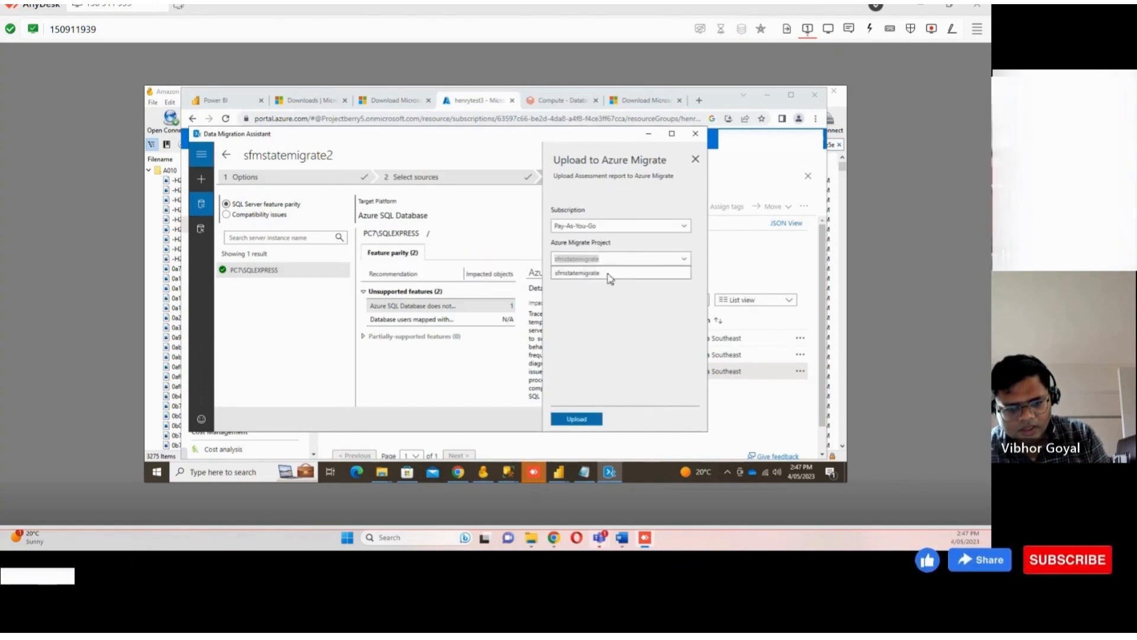
{"action": "left_click", "coordinate": [609, 275]}
{"action": "left_click", "coordinate": [575, 419]}
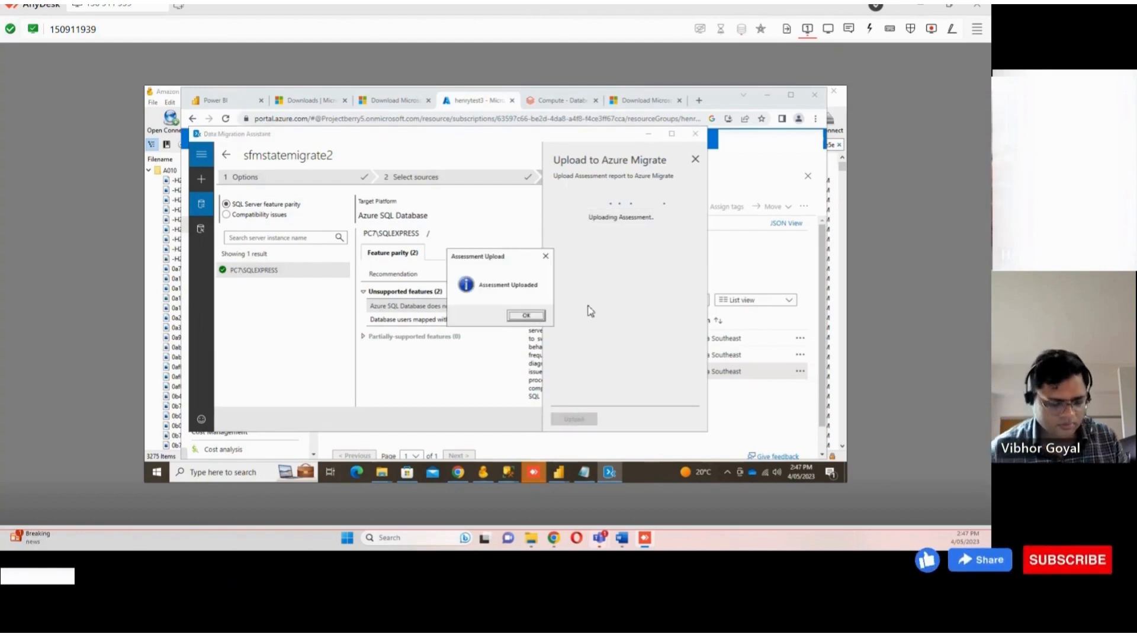
{"action": "left_click", "coordinate": [529, 316]}
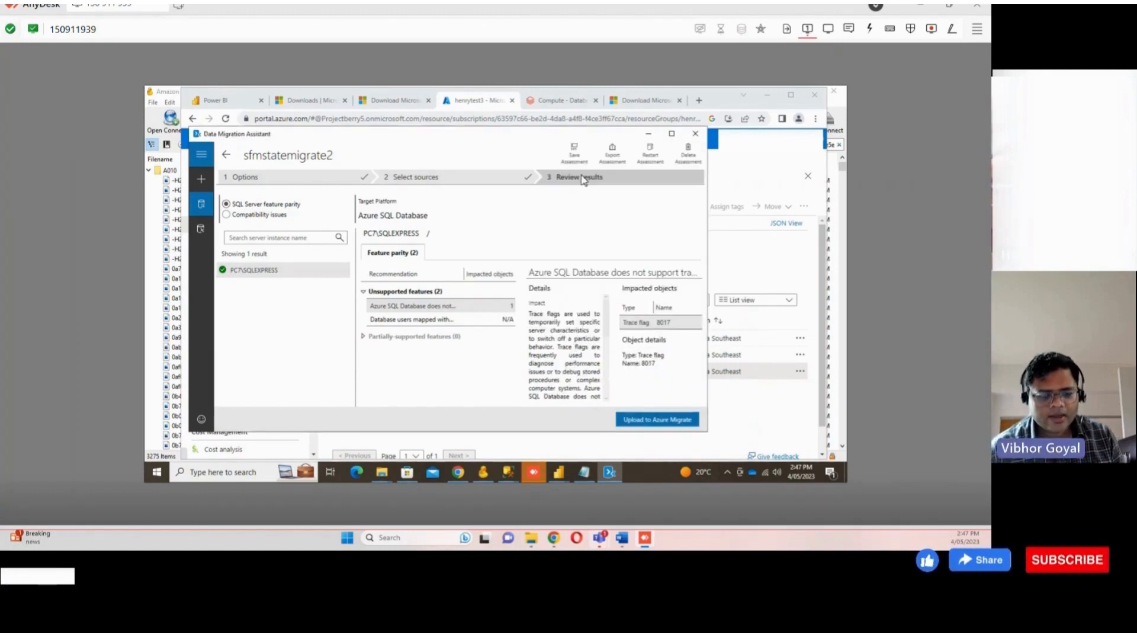
{"action": "left_click", "coordinate": [209, 185]}
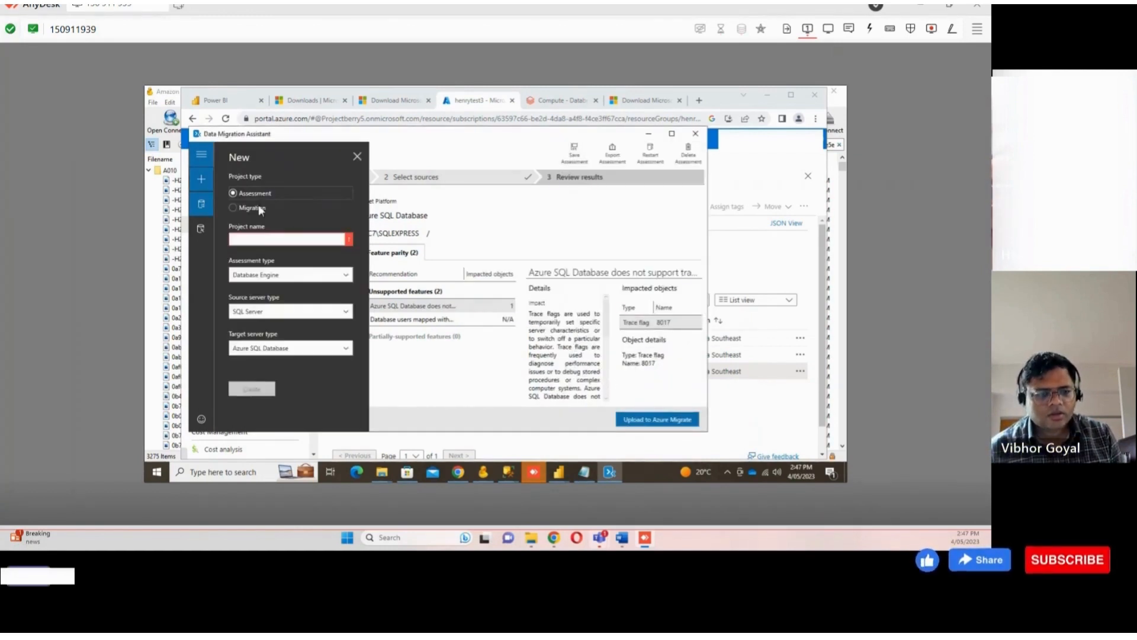
{"action": "left_click", "coordinate": [259, 205]}
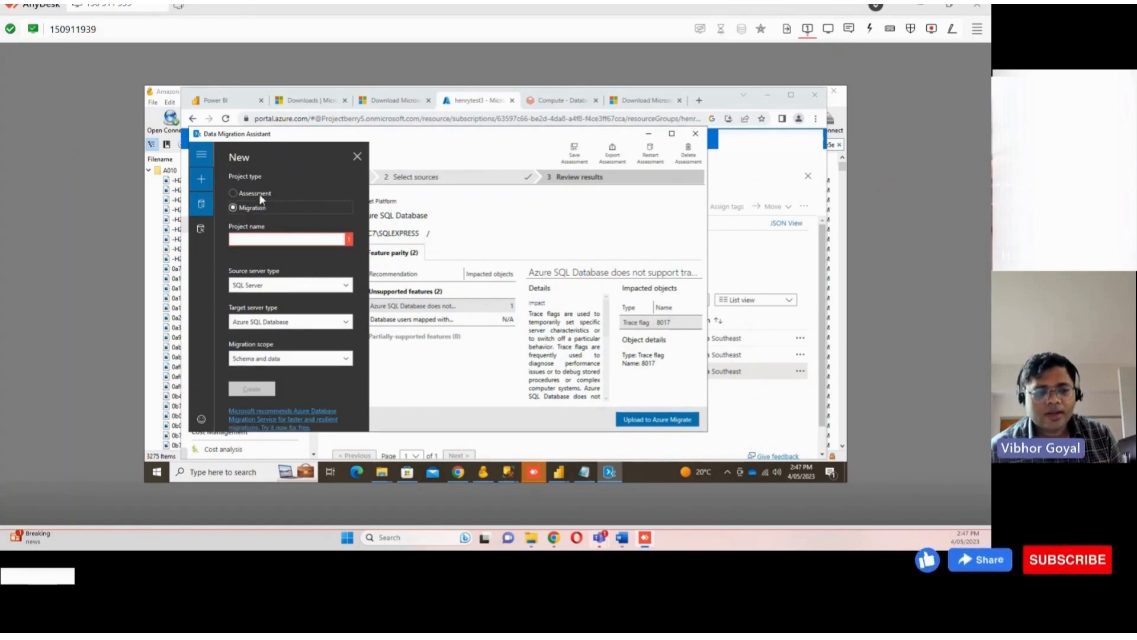
{"action": "left_click", "coordinate": [356, 157]}
Open Azure Migrate from the Azure portal's resource search
{"action": "left_click", "coordinate": [483, 116]}
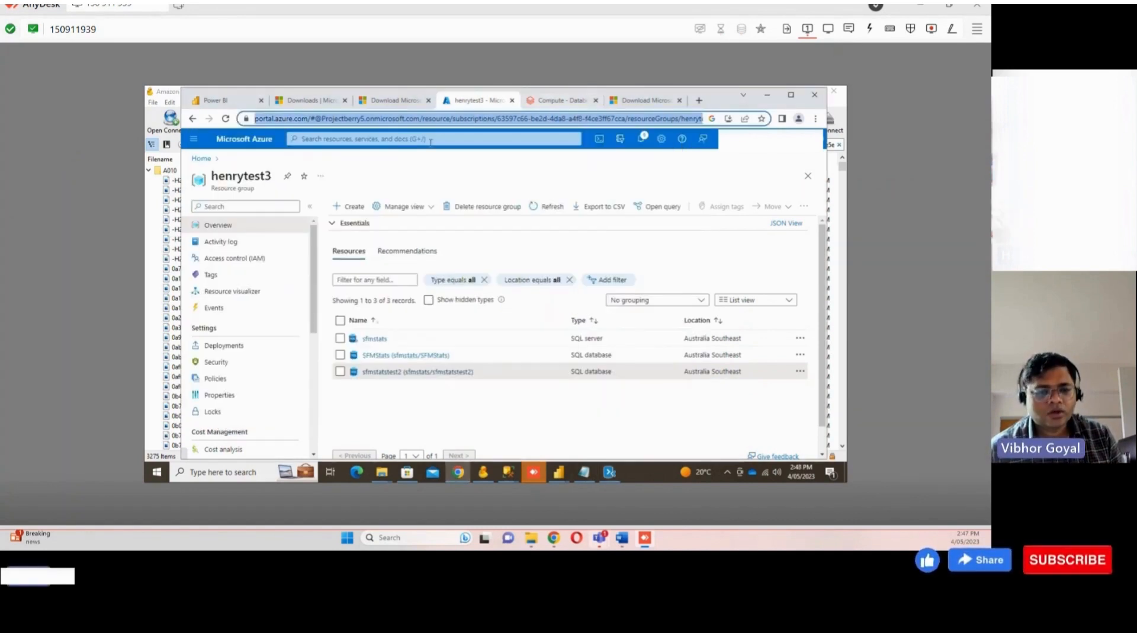
{"action": "left_click", "coordinate": [381, 140]}
{"action": "type", "text": "a"}
{"action": "left_click", "coordinate": [324, 212]}
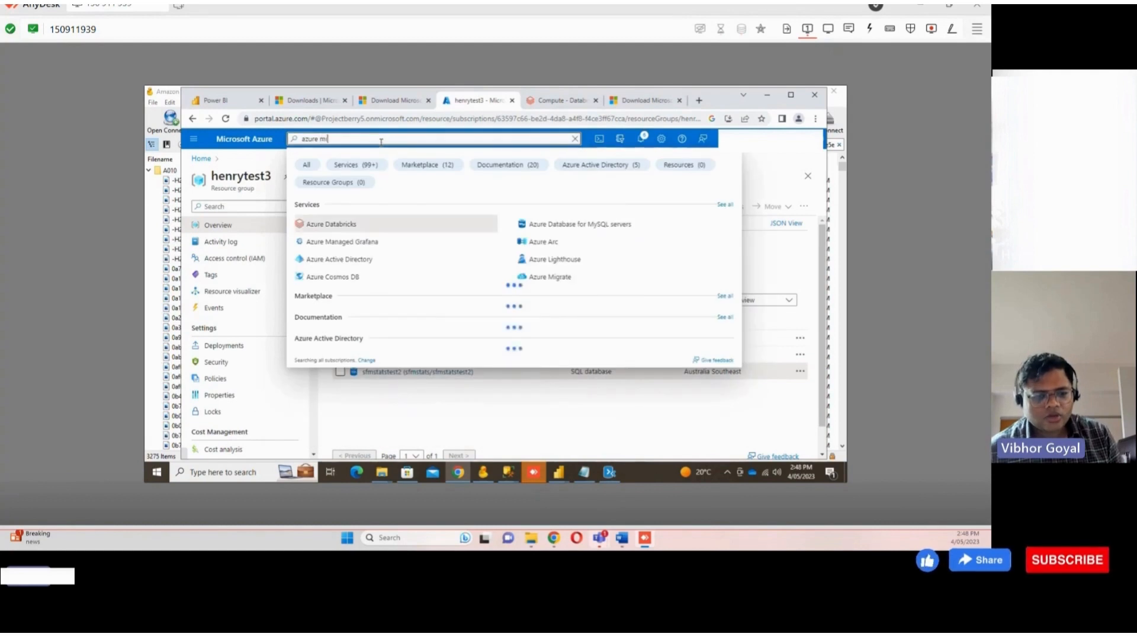
{"action": "left_click", "coordinate": [363, 226]}
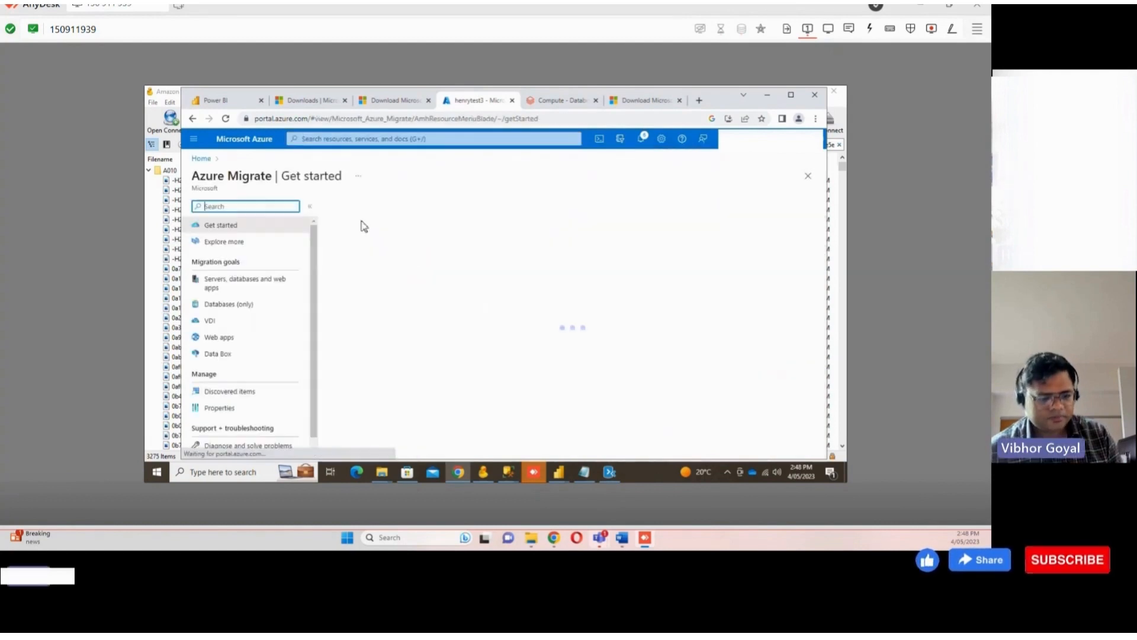
Open the Databases (only) migration goal to reach the database assessment tools
{"action": "scroll", "coordinate": [389, 309], "scroll_direction": "down", "scroll_amount": 3}
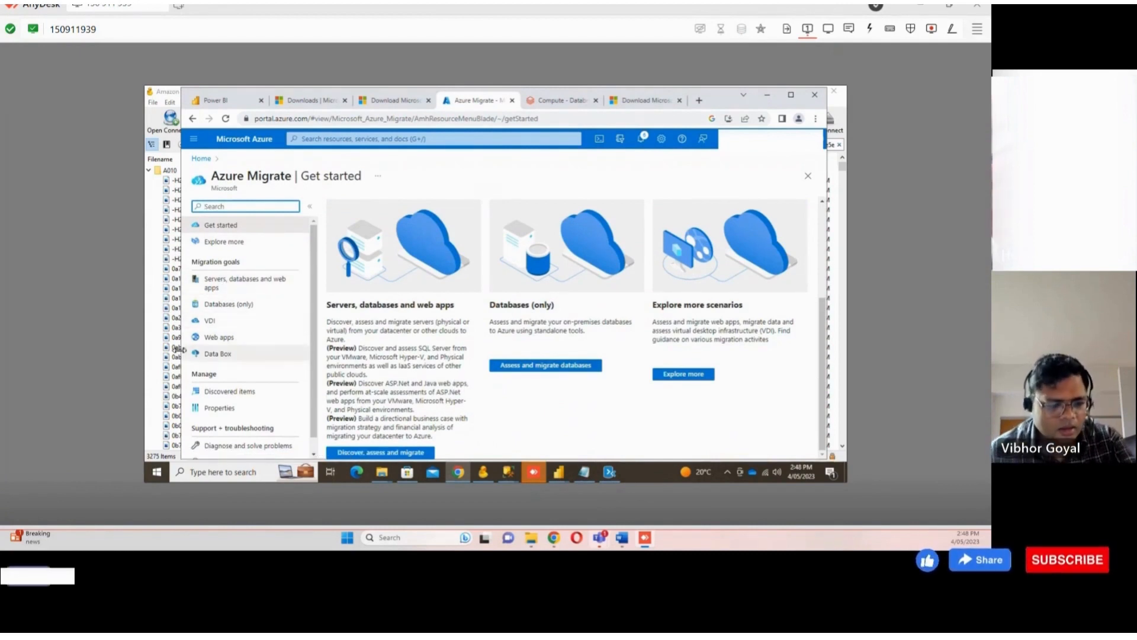
{"action": "scroll", "coordinate": [221, 394], "scroll_direction": "down", "scroll_amount": 1}
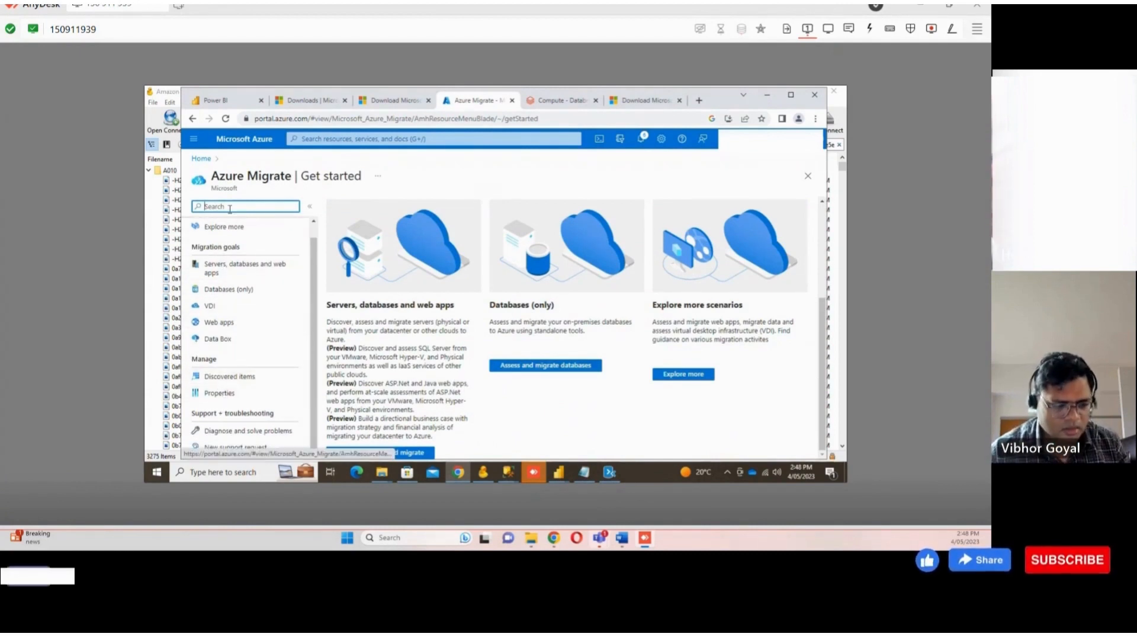
{"action": "type", "text": "ject"}
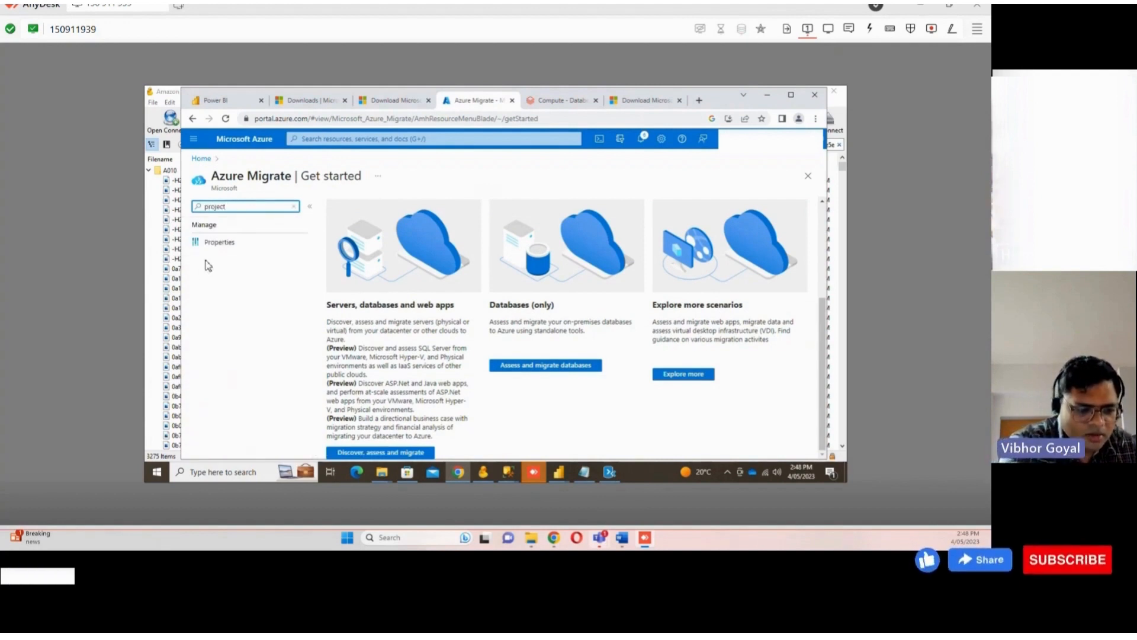
{"action": "key", "text": "BackSpace"}
{"action": "key", "text": "BackSpace"}
{"action": "key", "text": "BackSpace"}
{"action": "key", "text": "BackSpace"}
{"action": "key", "text": "BackSpace"}
{"action": "key", "text": "BackSpace"}
{"action": "key", "text": "BackSpace"}
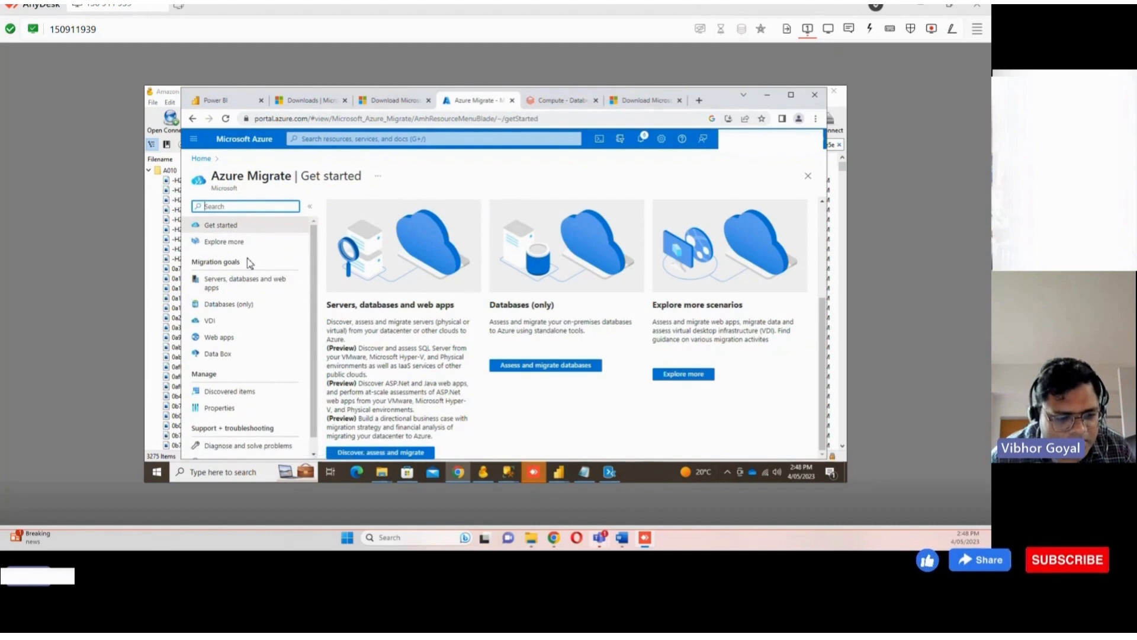
{"action": "left_click", "coordinate": [540, 365]}
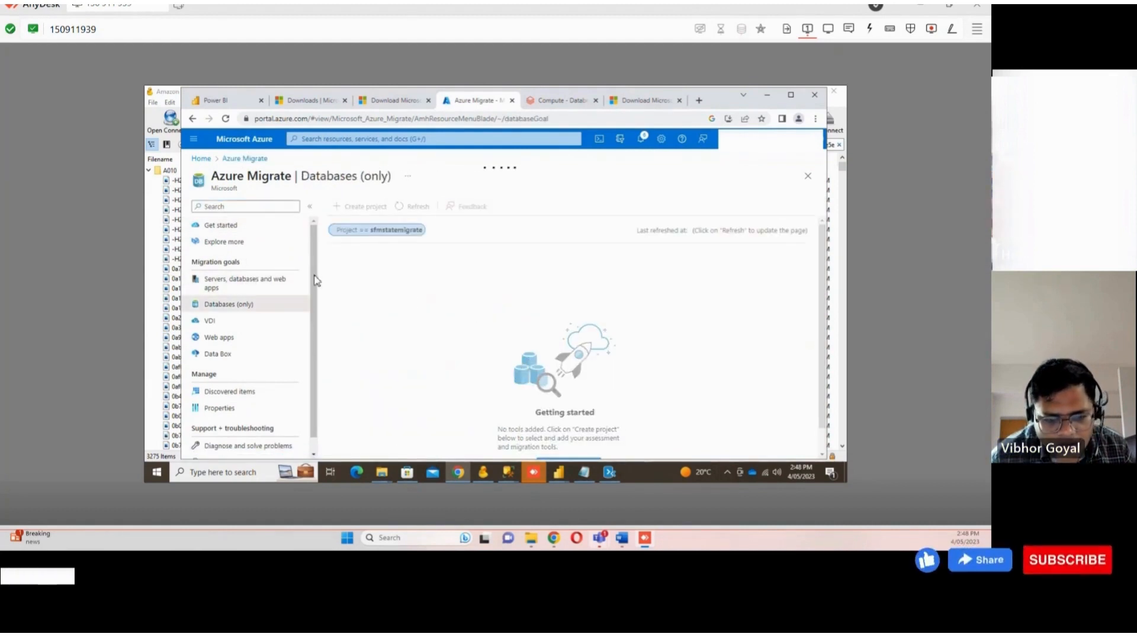
{"action": "scroll", "coordinate": [392, 294], "scroll_direction": "down", "scroll_amount": 1}
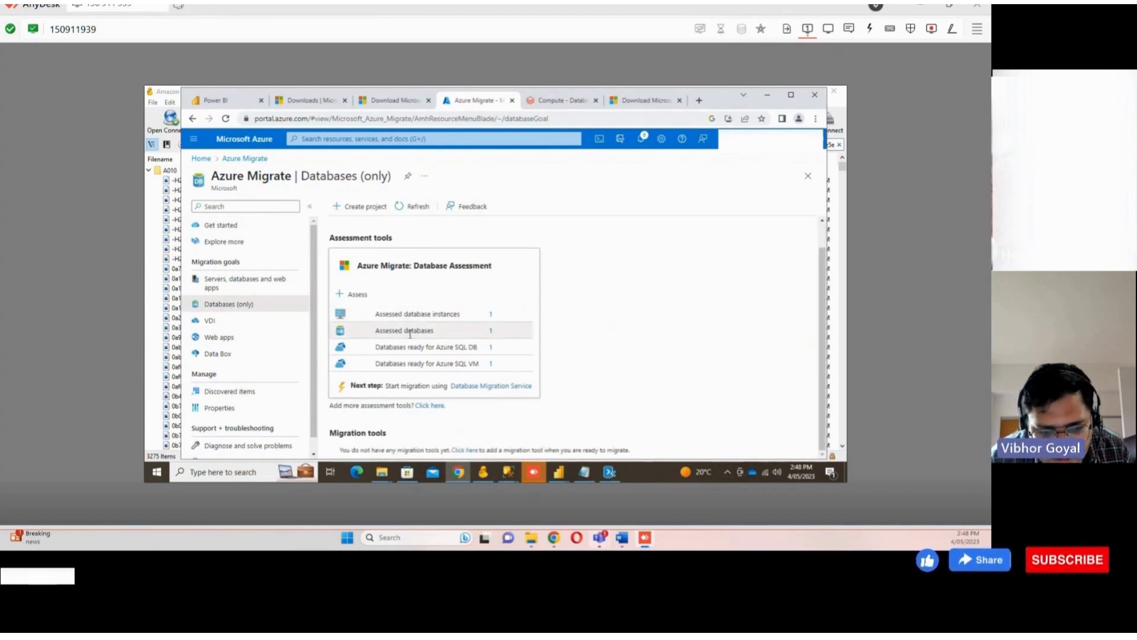
Review the assessed database instances and the assessed databases uploaded to the Azure Migrate project
{"action": "left_click", "coordinate": [413, 317]}
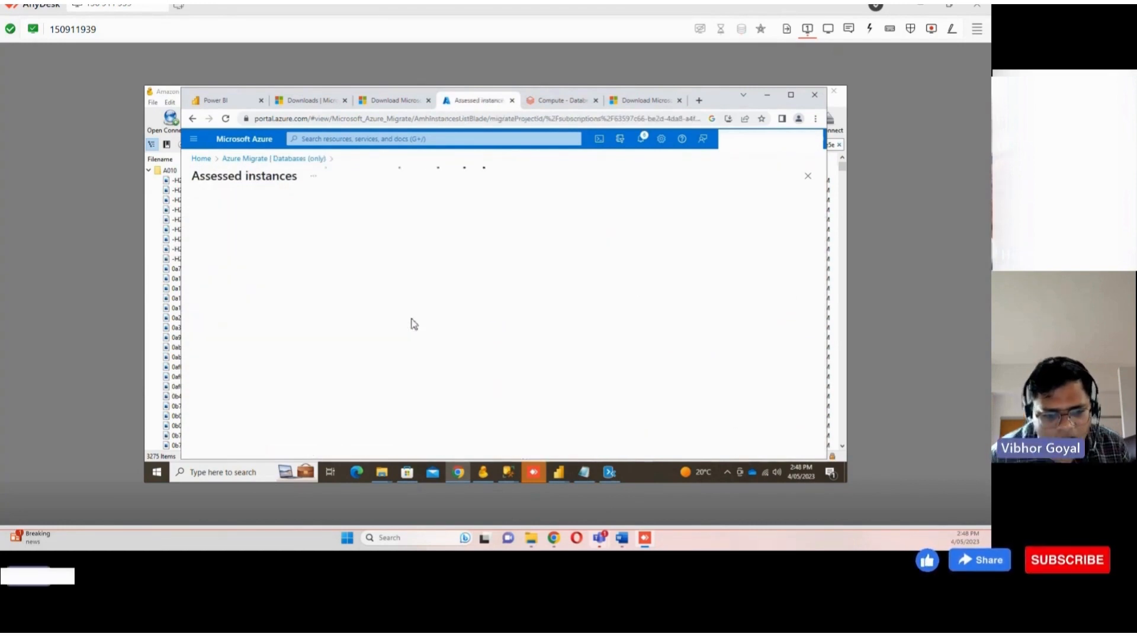
{"action": "left_click", "coordinate": [193, 119]}
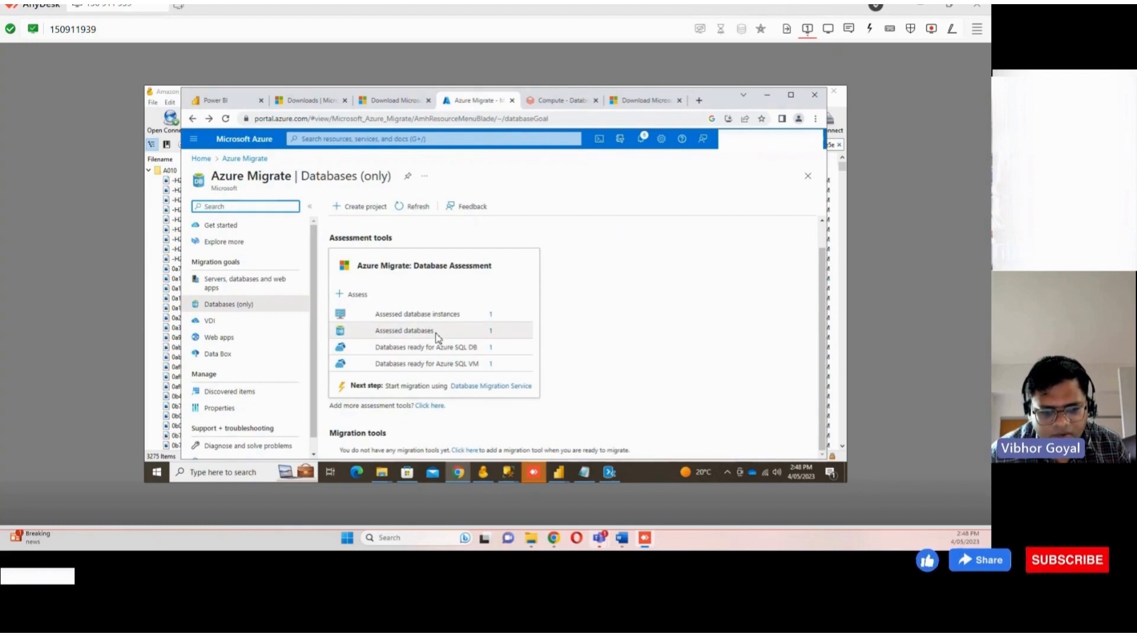
{"action": "left_click", "coordinate": [436, 333]}
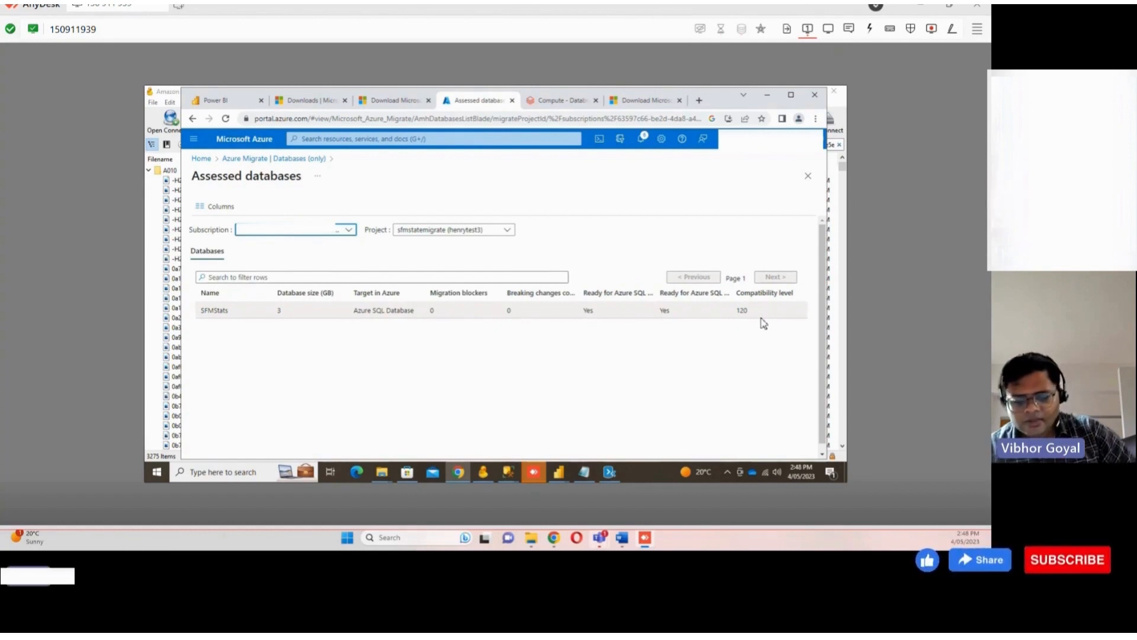
Create a new Migration project named sfmstatemigrate2 from SQL Server to Azure SQL Database with schema and data scope
{"action": "left_click", "coordinate": [611, 471]}
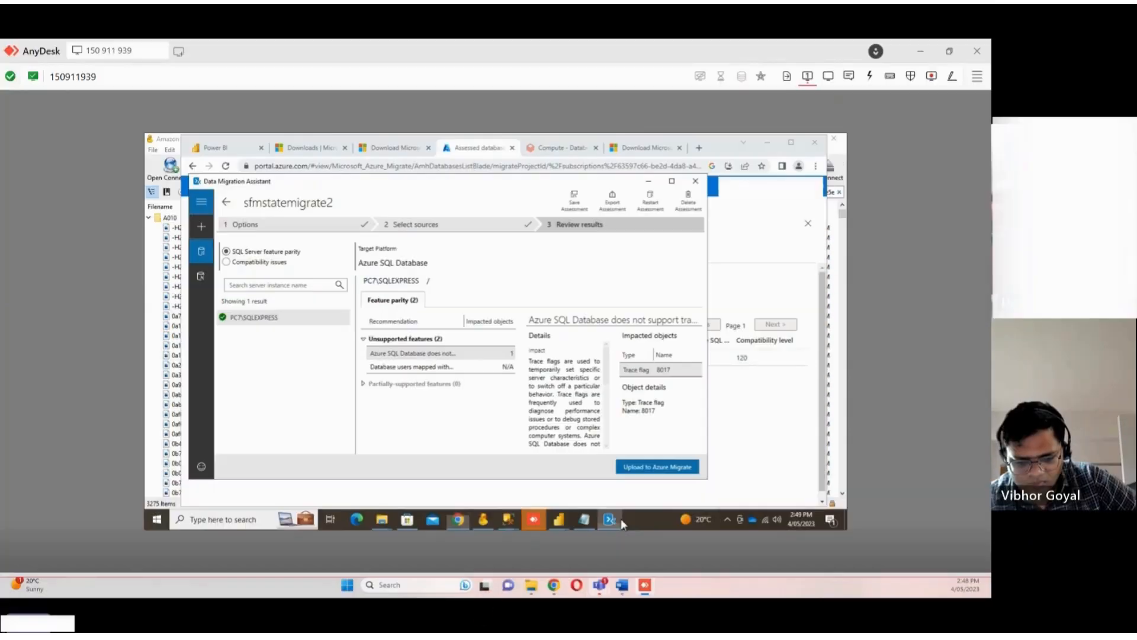
{"action": "left_click", "coordinate": [202, 226]}
{"action": "left_click", "coordinate": [261, 255]}
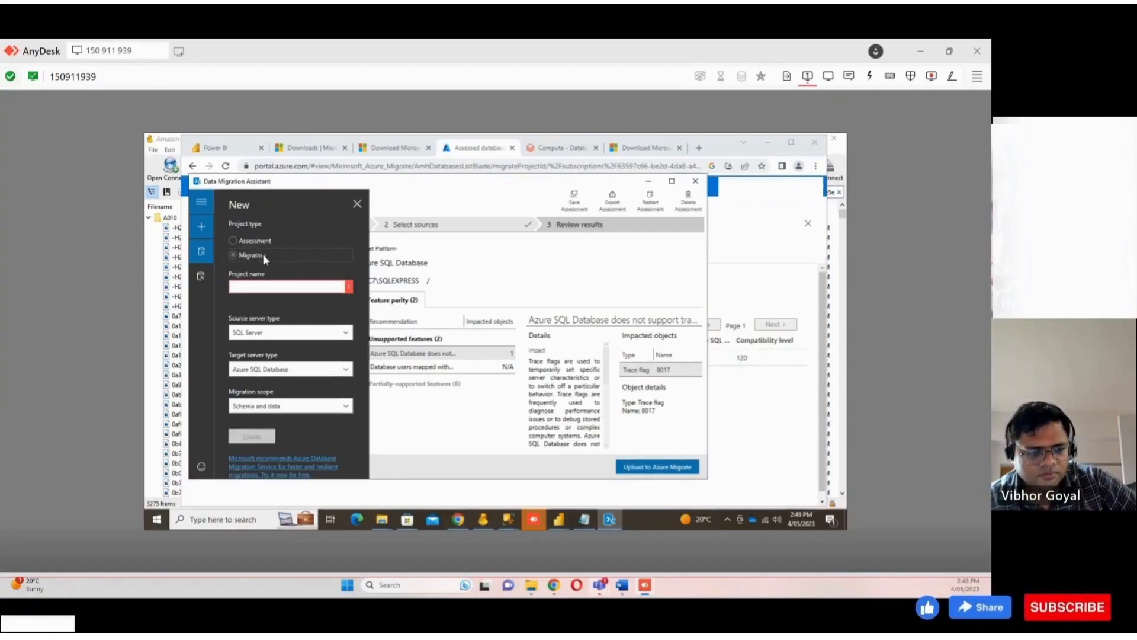
{"action": "left_click", "coordinate": [286, 288]}
{"action": "type", "text": "sfmstatemigrate"}
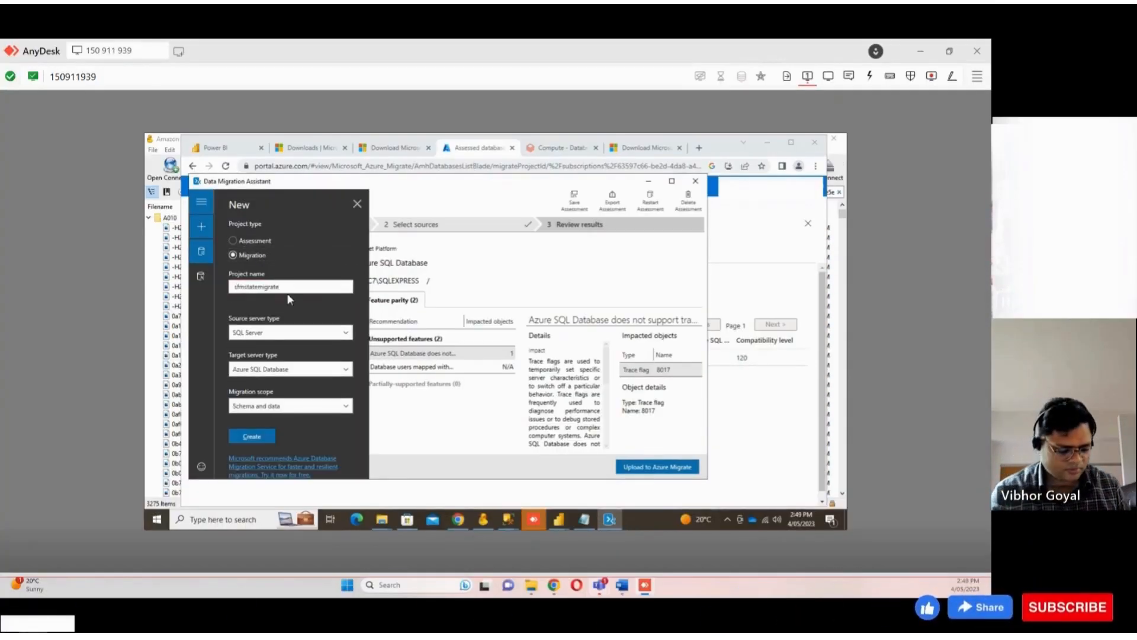
{"action": "type", "text": "2"}
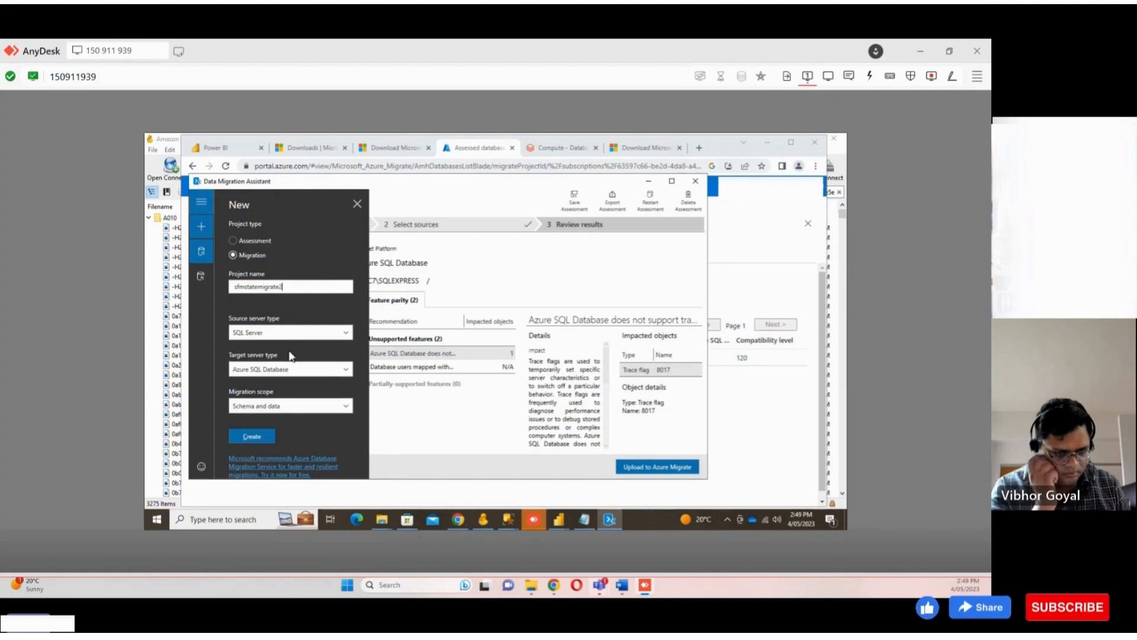
{"action": "left_click", "coordinate": [258, 434]}
{"action": "left_click", "coordinate": [526, 368]}
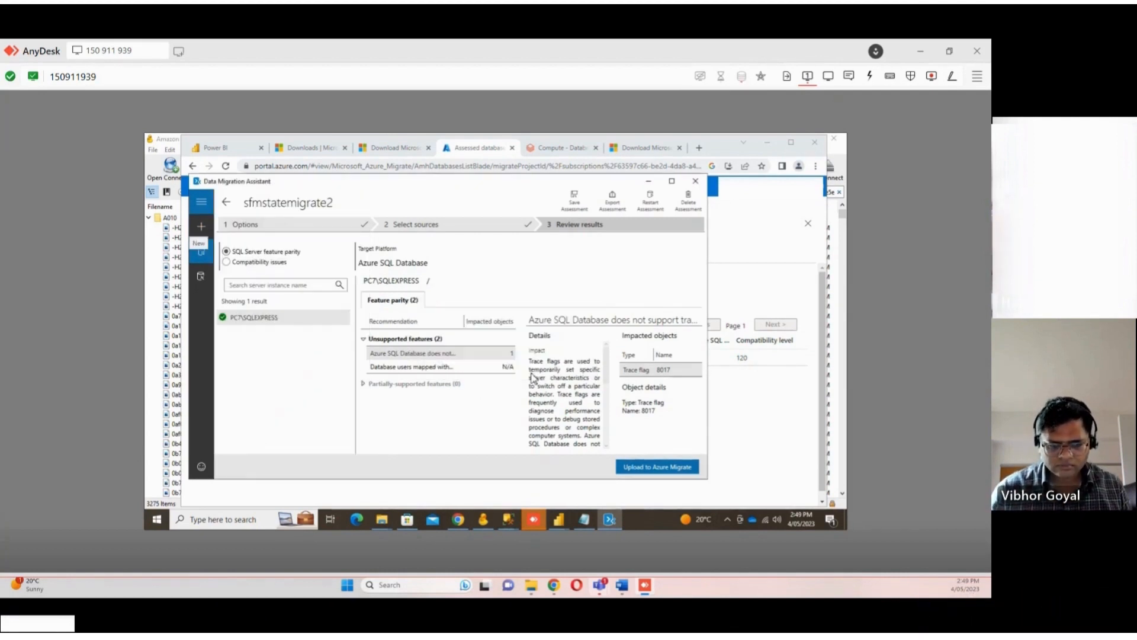
Connect to the source server PC7\SQLEXPRESS and continue with the SFMStats database
{"action": "left_click", "coordinate": [340, 286]}
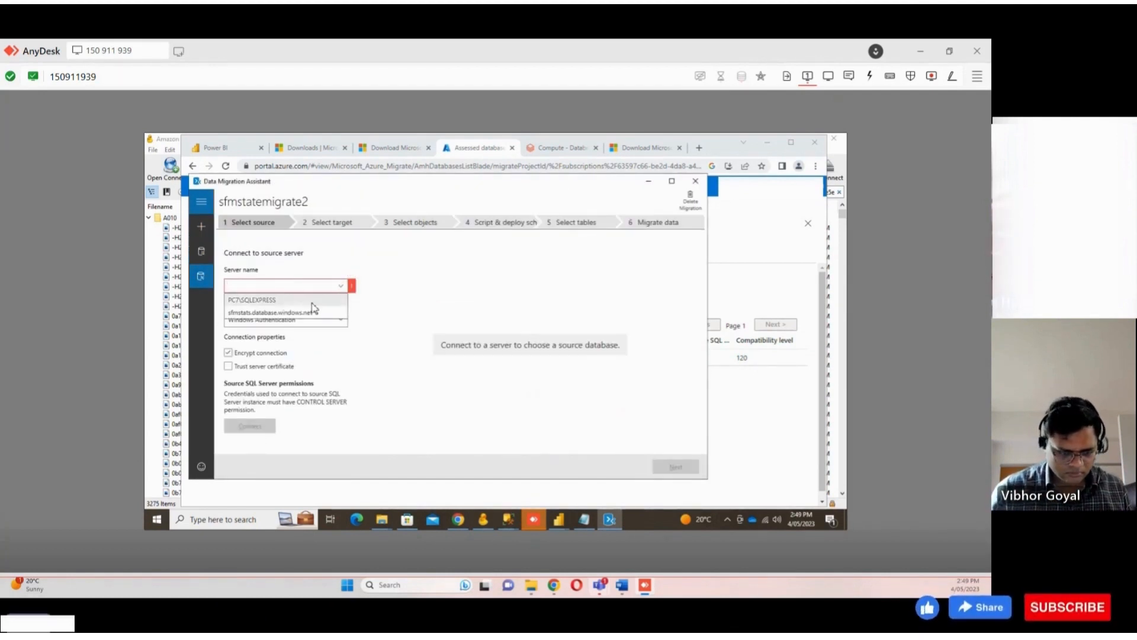
{"action": "left_click", "coordinate": [317, 300]}
{"action": "left_click", "coordinate": [249, 426]}
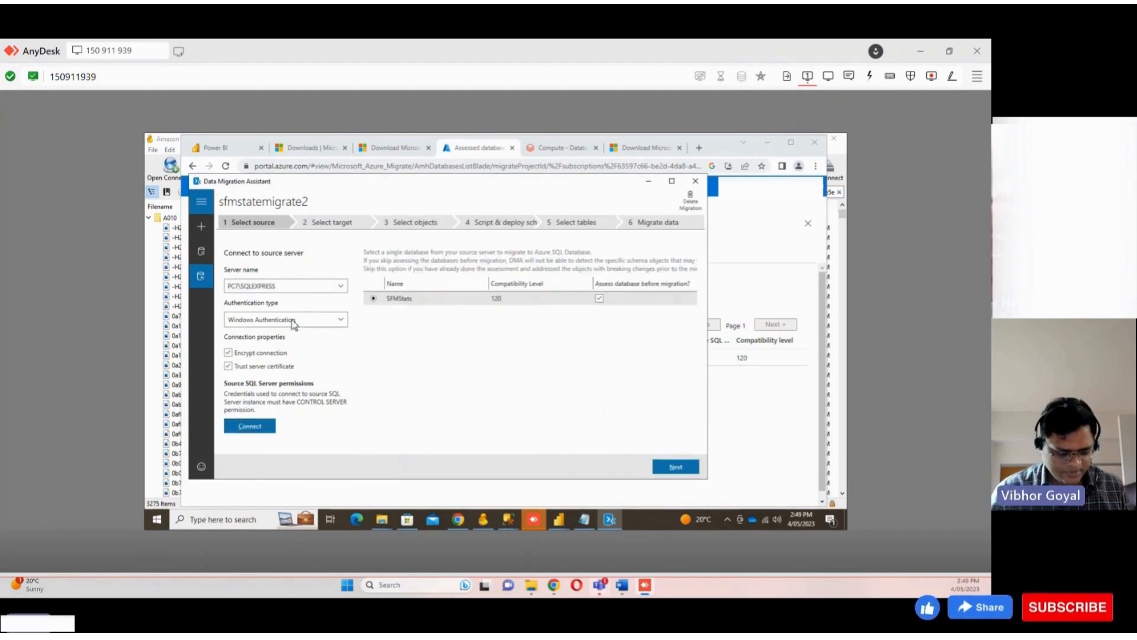
{"action": "left_click", "coordinate": [675, 467]}
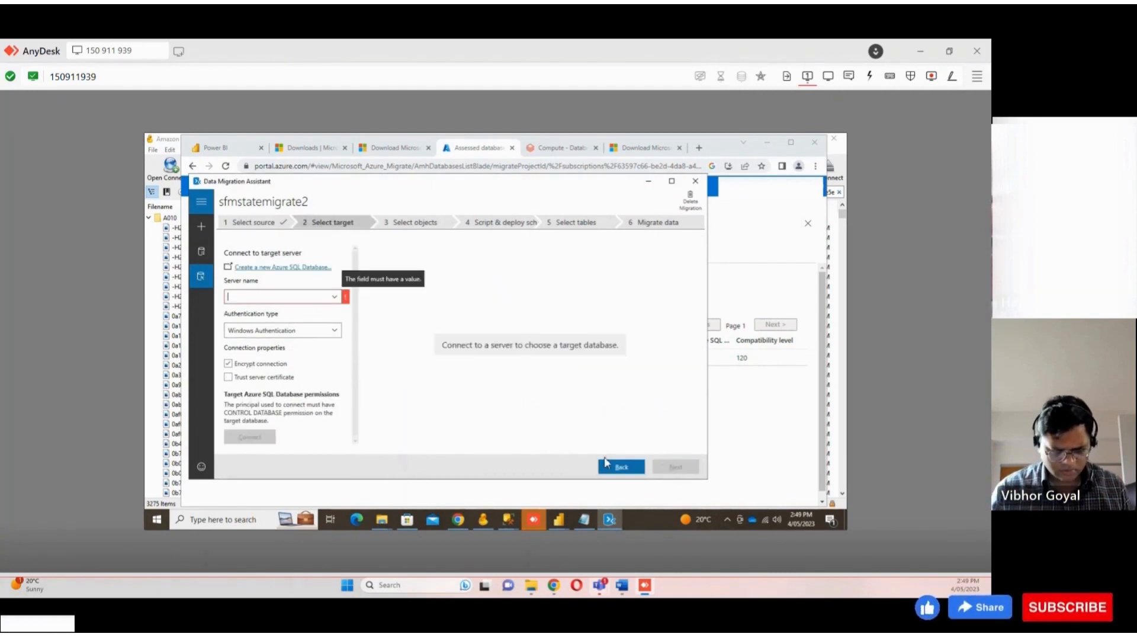
Choose sfmstats.database.windows.net as target server with SQL Server Authentication and paste the login password copied from a notepad note
{"action": "left_click", "coordinate": [334, 296]}
{"action": "left_click", "coordinate": [296, 324]}
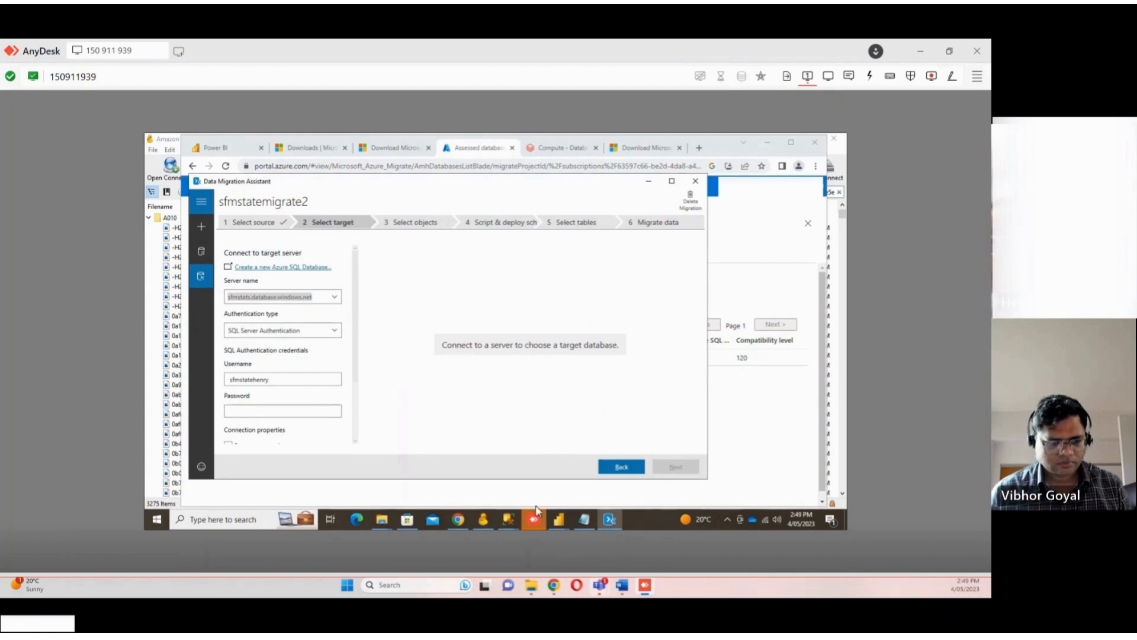
{"action": "left_click", "coordinate": [583, 520]}
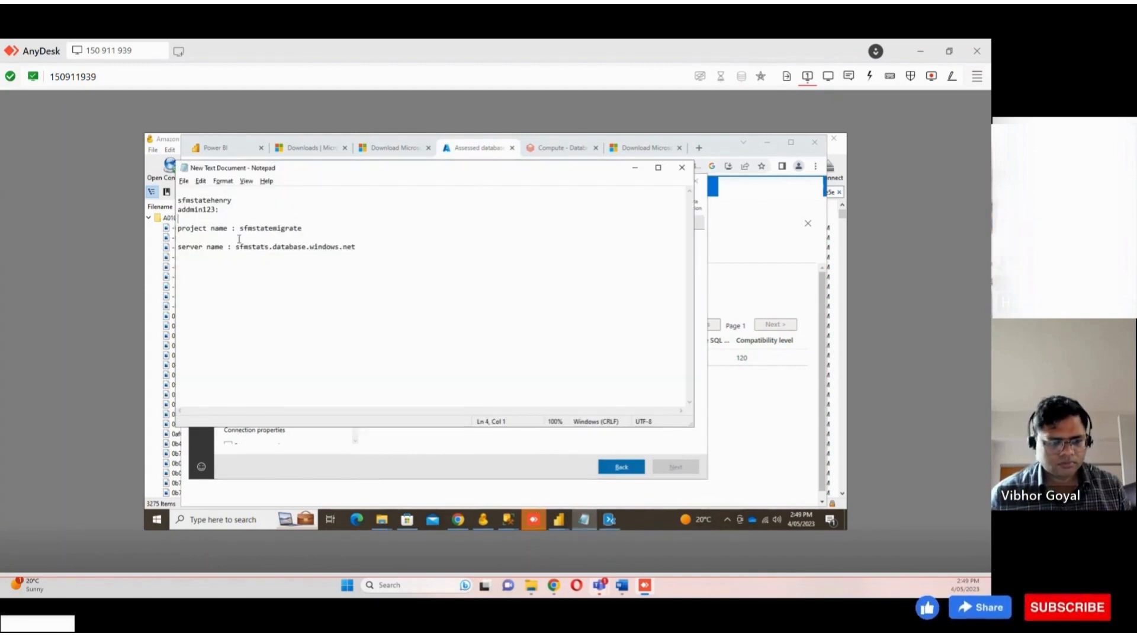
{"action": "double_click", "coordinate": [201, 208]}
{"action": "left_click", "coordinate": [635, 167]}
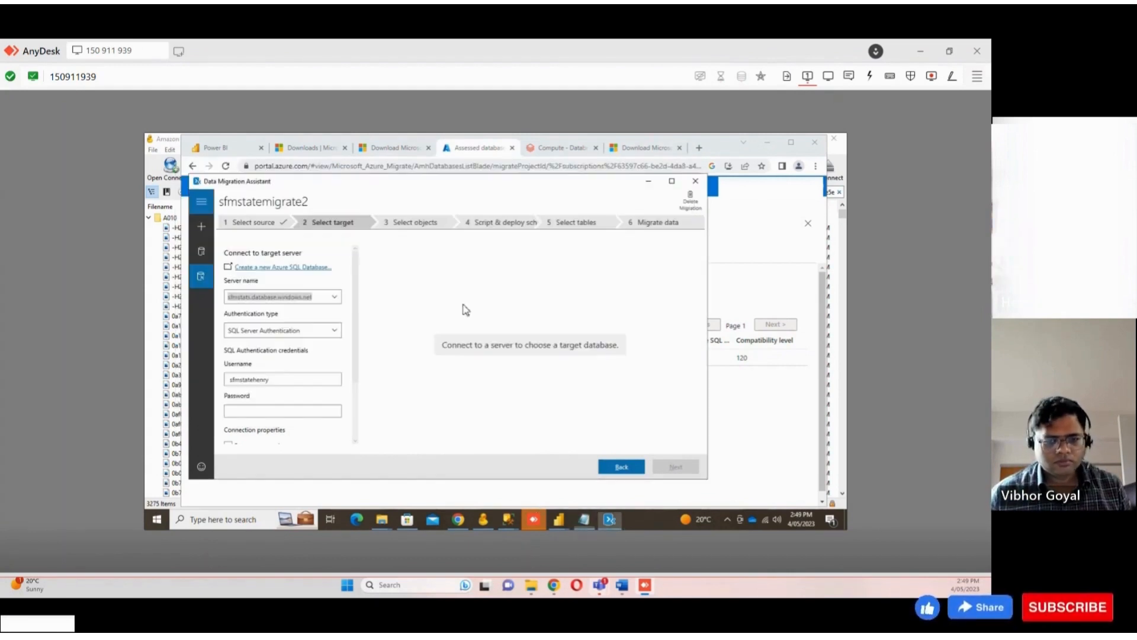
{"action": "left_click", "coordinate": [270, 410]}
{"action": "key", "text": "ctrl+v"}
Connect to the target server, select the sfmstatstest2 database and continue
{"action": "scroll", "coordinate": [271, 410], "scroll_direction": "down", "scroll_amount": 2}
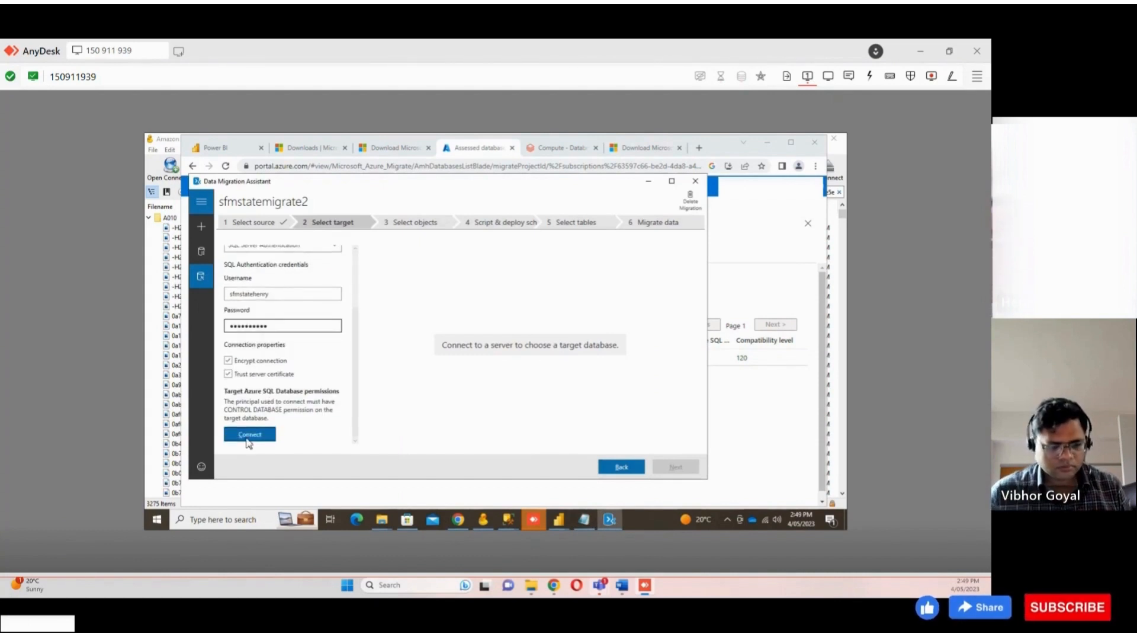
{"action": "left_click", "coordinate": [248, 438]}
{"action": "left_click", "coordinate": [431, 337]}
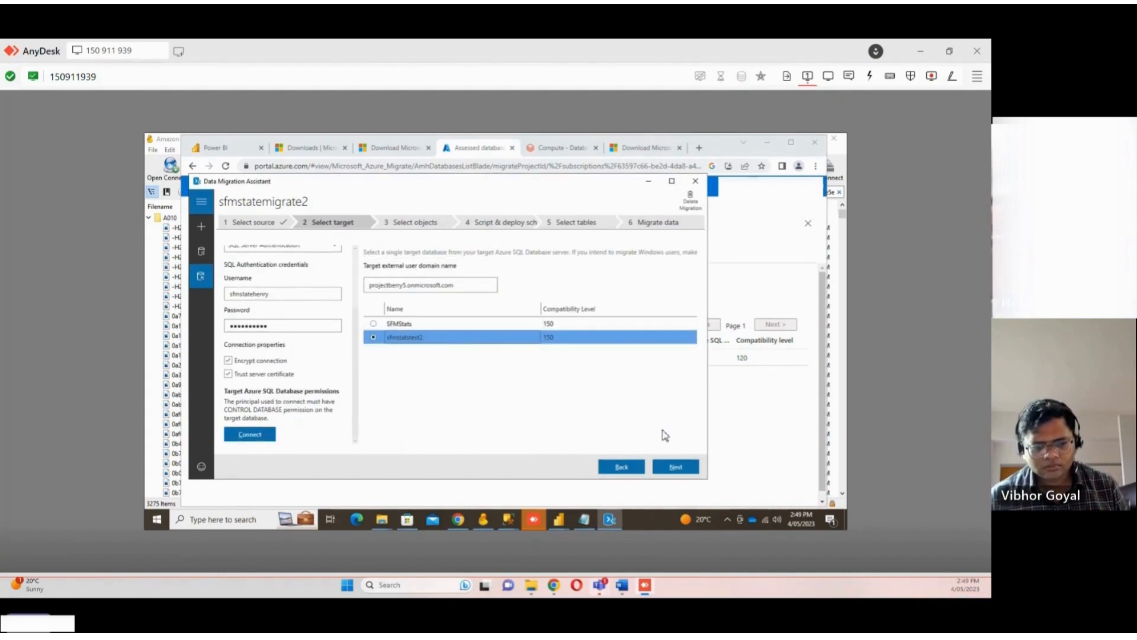
{"action": "left_click", "coordinate": [680, 469]}
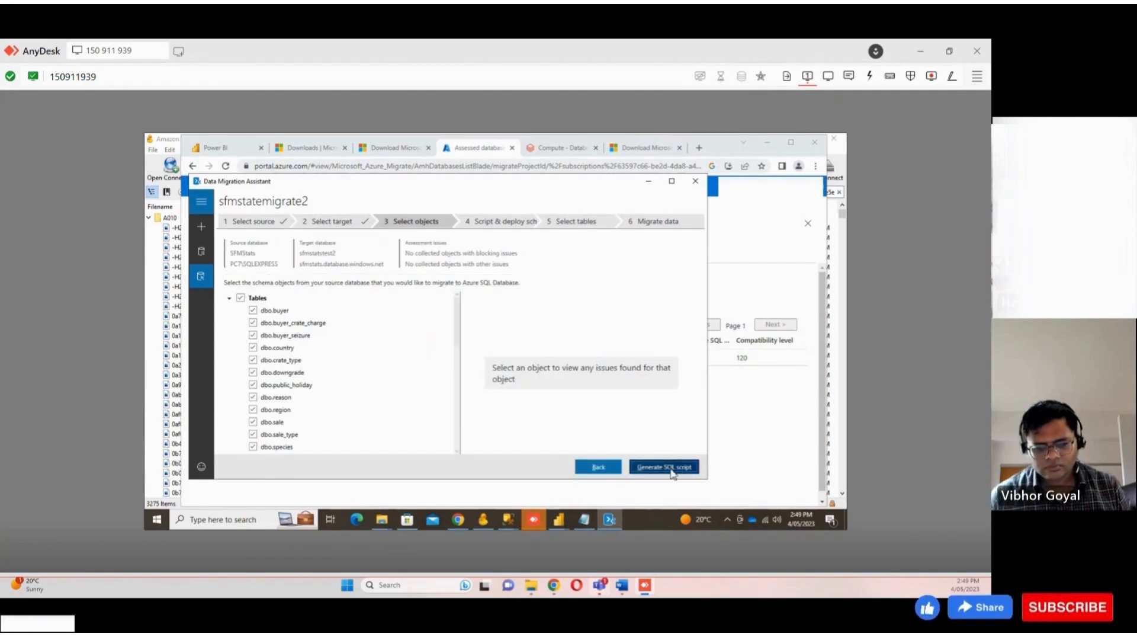
Generate the SQL script, then step back to object selection, discarding progress
{"action": "left_click", "coordinate": [671, 469]}
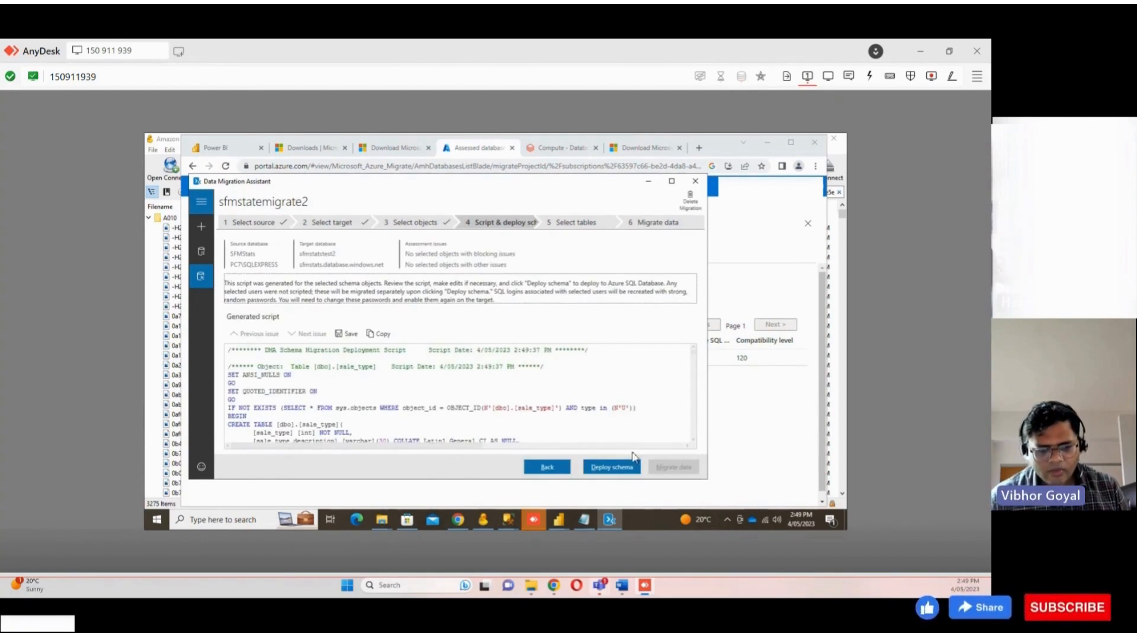
{"action": "left_click", "coordinate": [563, 468]}
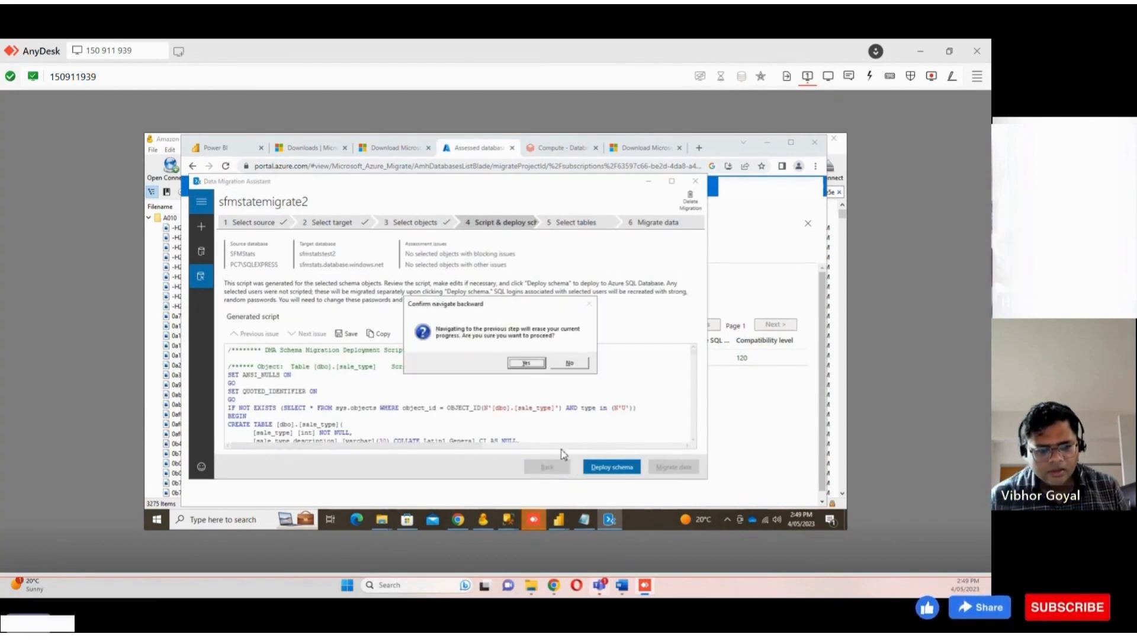
{"action": "left_click", "coordinate": [530, 364]}
Deselect the Users group from the schema objects to migrate and inspect the dbo.View_buyer view
{"action": "scroll", "coordinate": [349, 394], "scroll_direction": "down", "scroll_amount": 3}
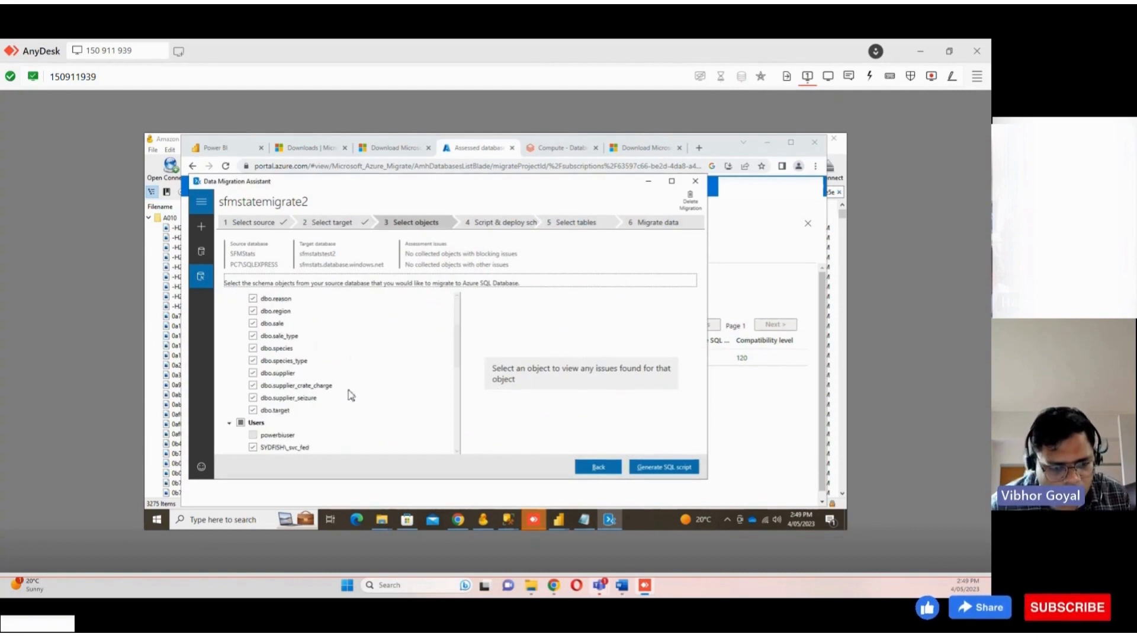
{"action": "scroll", "coordinate": [350, 394], "scroll_direction": "down", "scroll_amount": 4}
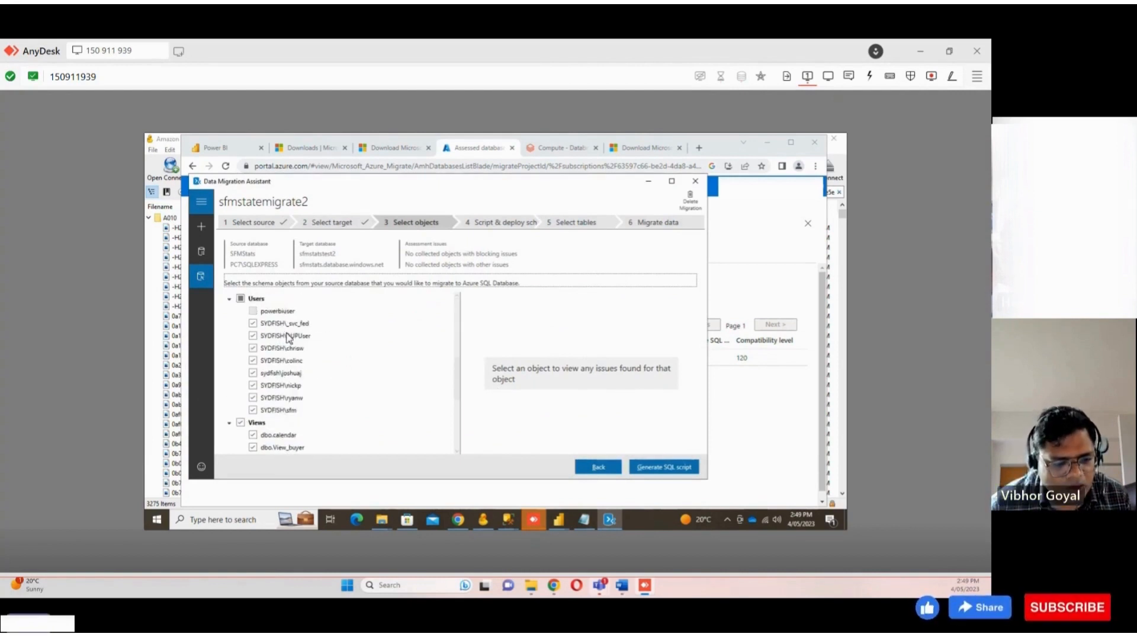
{"action": "left_click", "coordinate": [241, 298]}
{"action": "scroll", "coordinate": [317, 356], "scroll_direction": "down", "scroll_amount": 6}
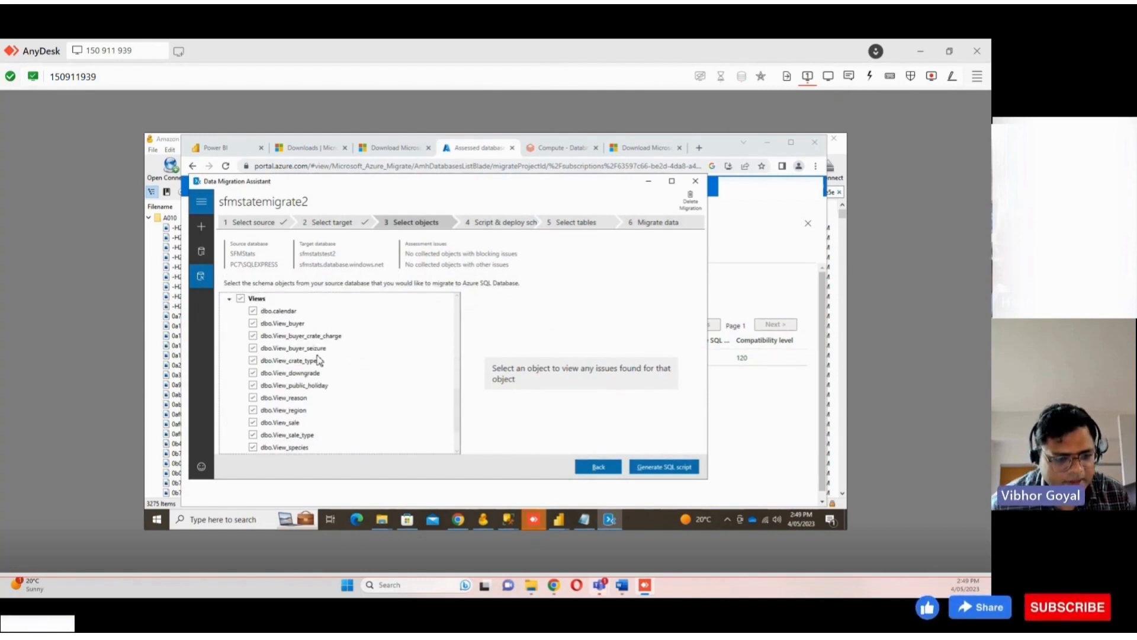
{"action": "scroll", "coordinate": [319, 359], "scroll_direction": "up", "scroll_amount": 3}
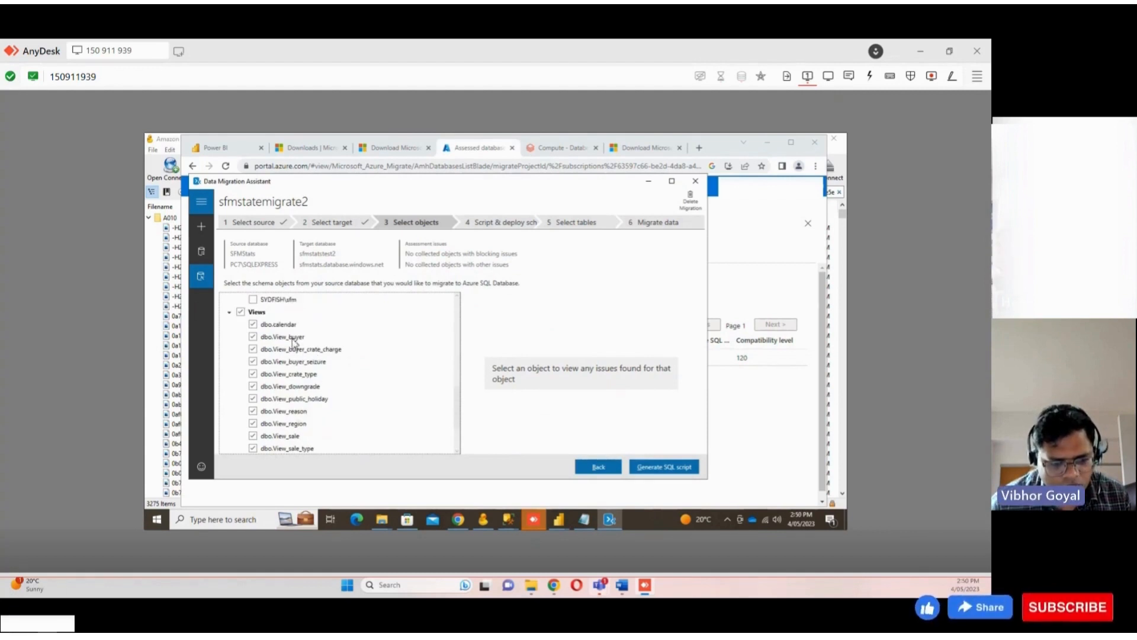
{"action": "left_click", "coordinate": [294, 338]}
{"action": "scroll", "coordinate": [294, 342], "scroll_direction": "down", "scroll_amount": 2}
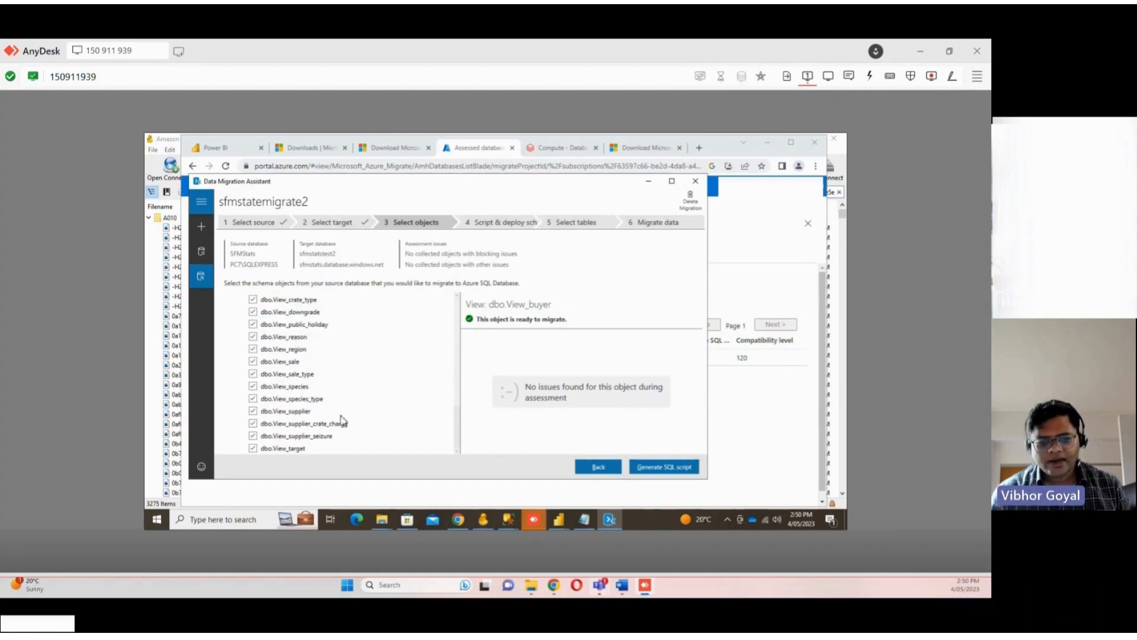
Generate the SQL script for the selected schema objects and deploy the schema to the target database
{"action": "scroll", "coordinate": [343, 418], "scroll_direction": "down", "scroll_amount": 3}
{"action": "scroll", "coordinate": [343, 418], "scroll_direction": "up", "scroll_amount": 3}
{"action": "left_click", "coordinate": [676, 467]}
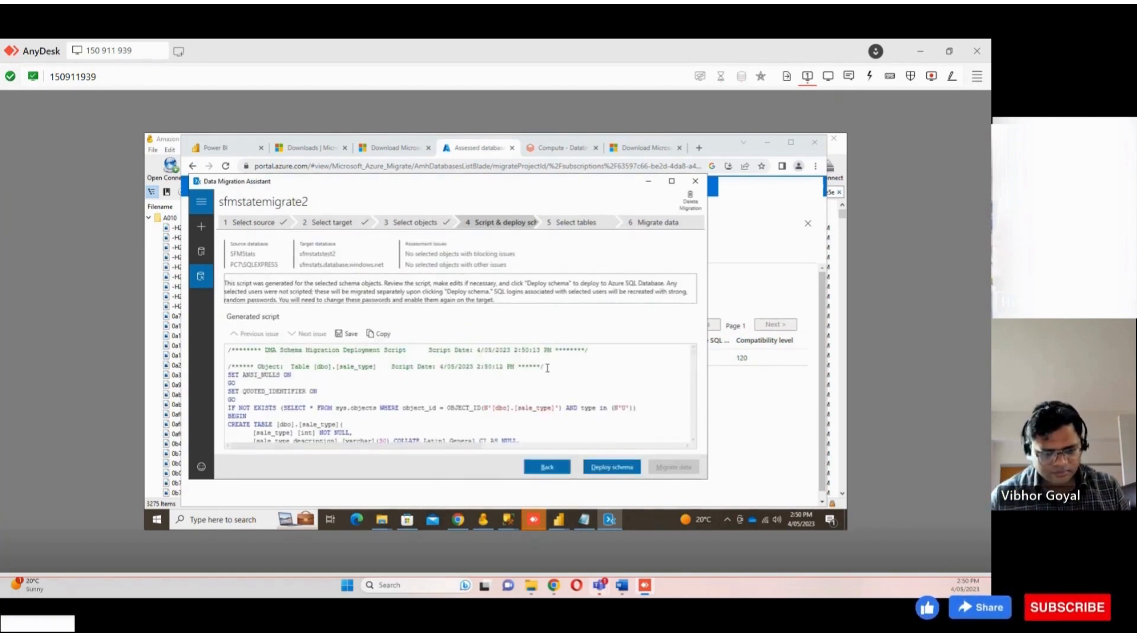
{"action": "left_click", "coordinate": [611, 466]}
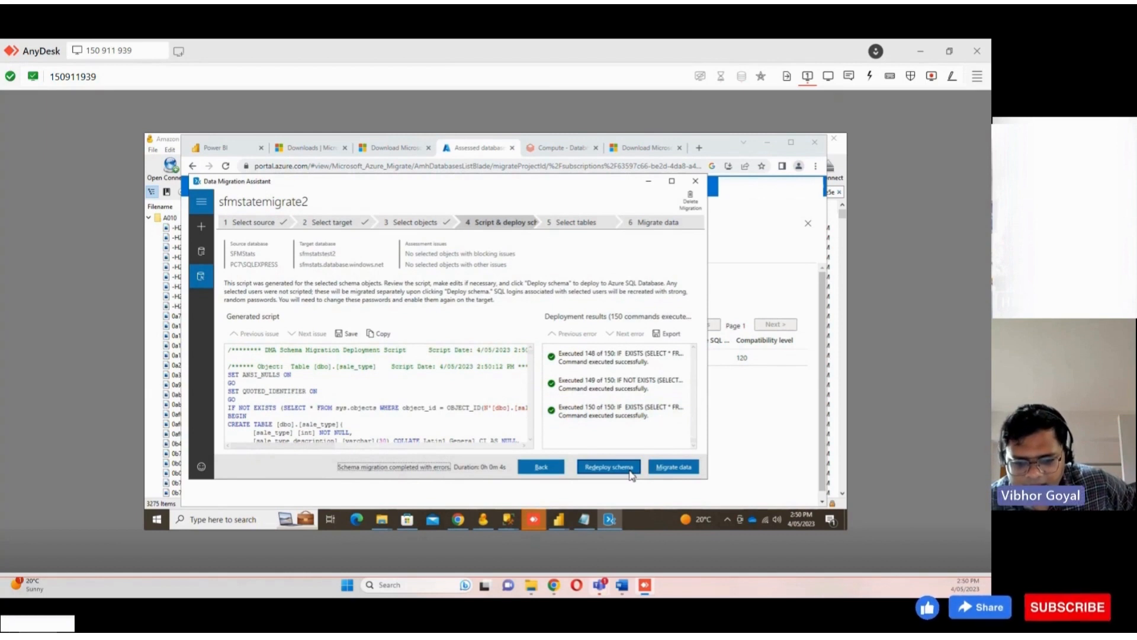
Continue to table selection, review the tables to move, and start the data migration for all of them
{"action": "left_click", "coordinate": [673, 465]}
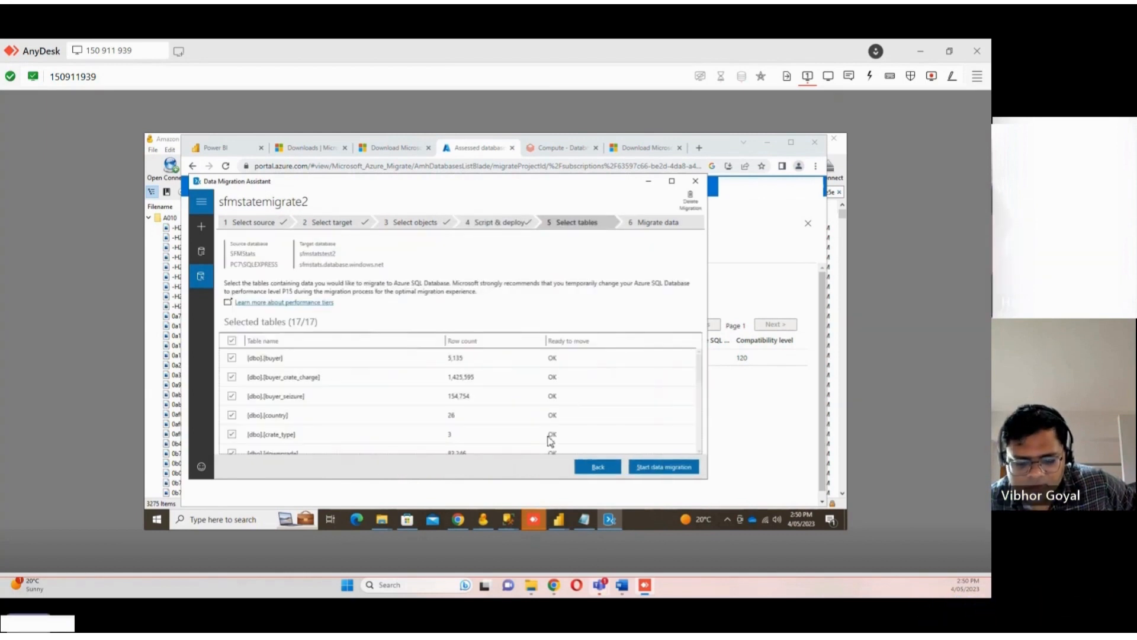
{"action": "scroll", "coordinate": [669, 446], "scroll_direction": "down", "scroll_amount": 4}
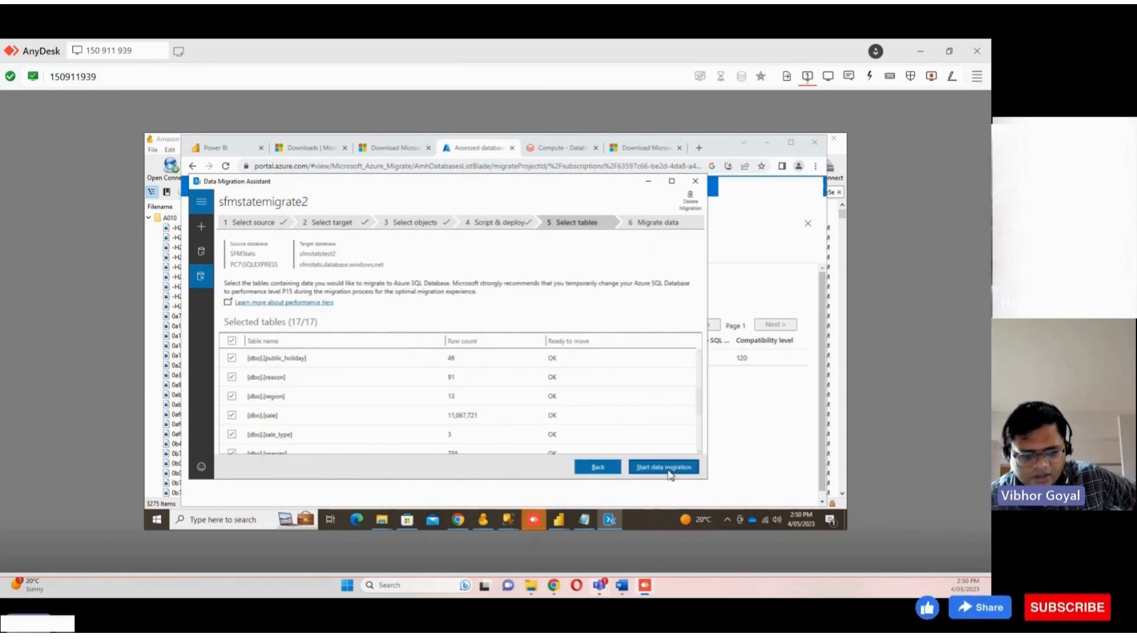
{"action": "left_click", "coordinate": [666, 468]}
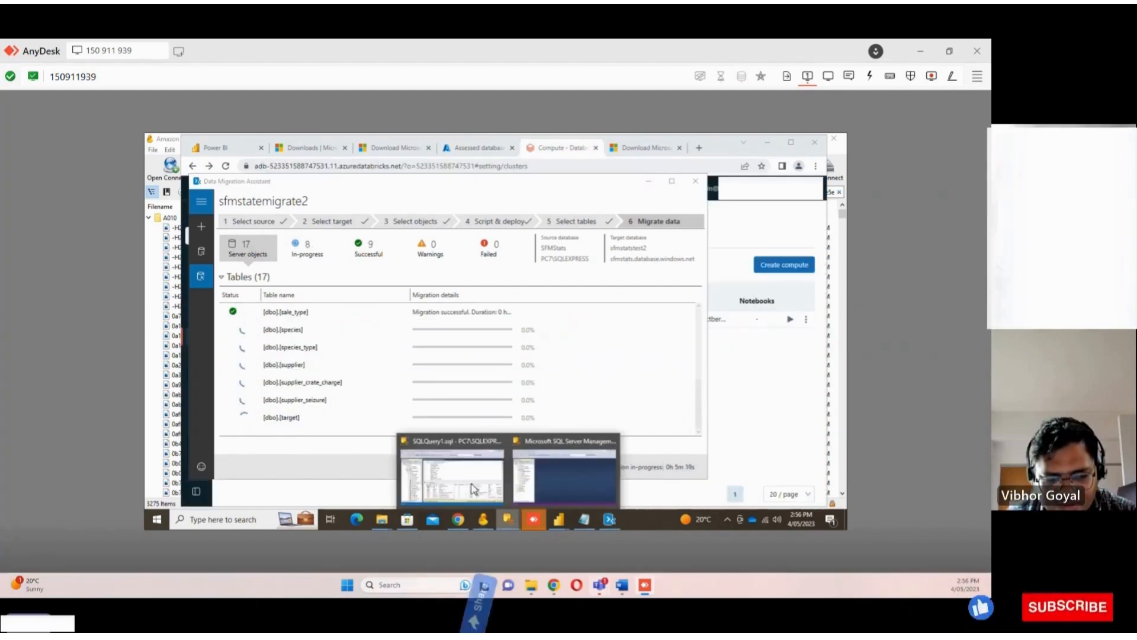
Switch to SQL Server Management Studio and begin connecting Object Explorer to a server
{"action": "left_click", "coordinate": [471, 483]}
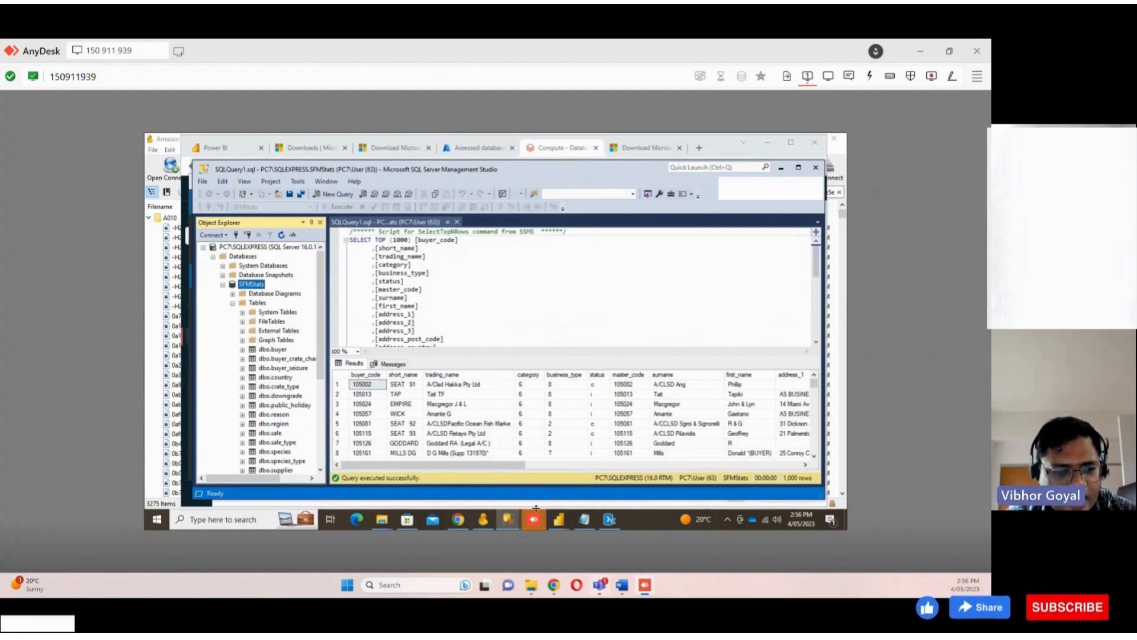
{"action": "left_click", "coordinate": [202, 182]}
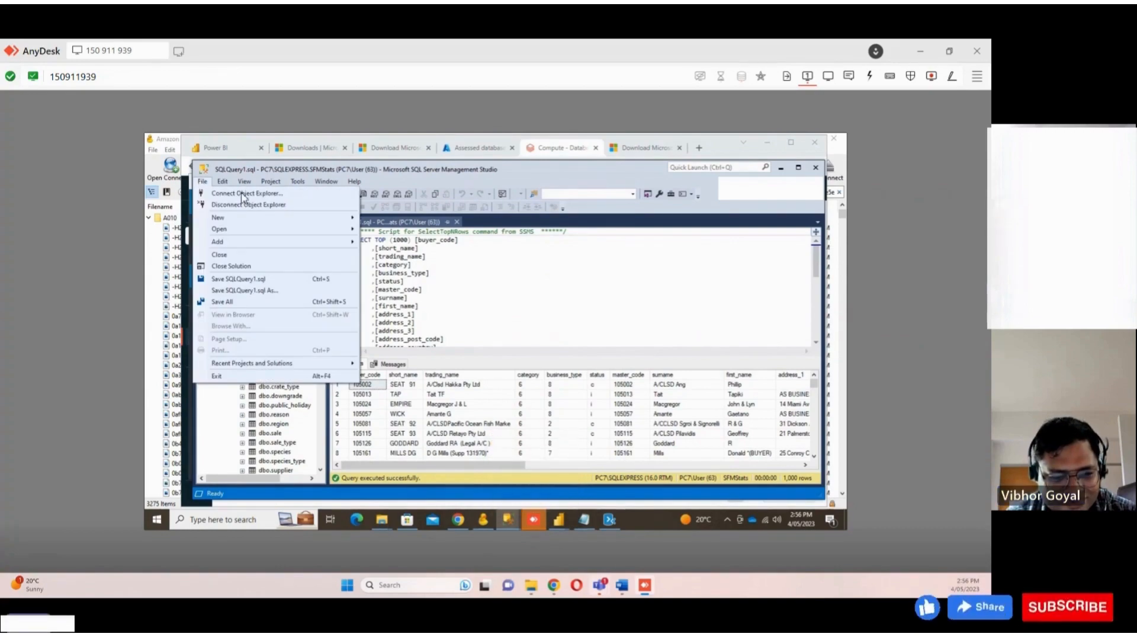